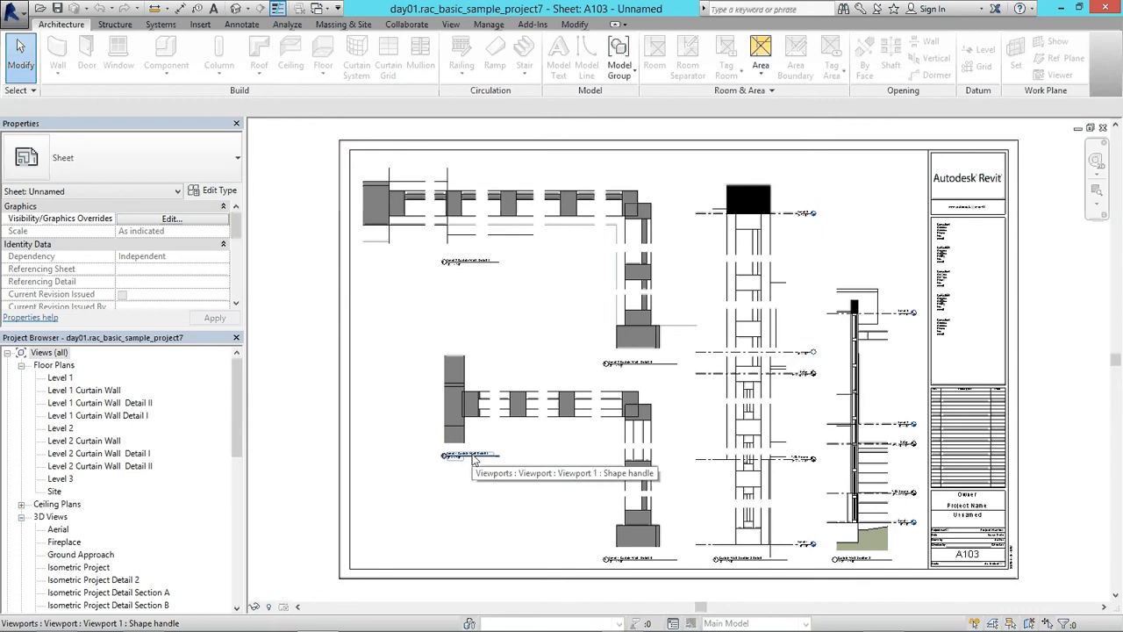
Step: Open sheet A101
middle_click_drag(377, 474, 381, 447)
left_click_drag(235, 419, 233, 562)
double_click(65, 542)
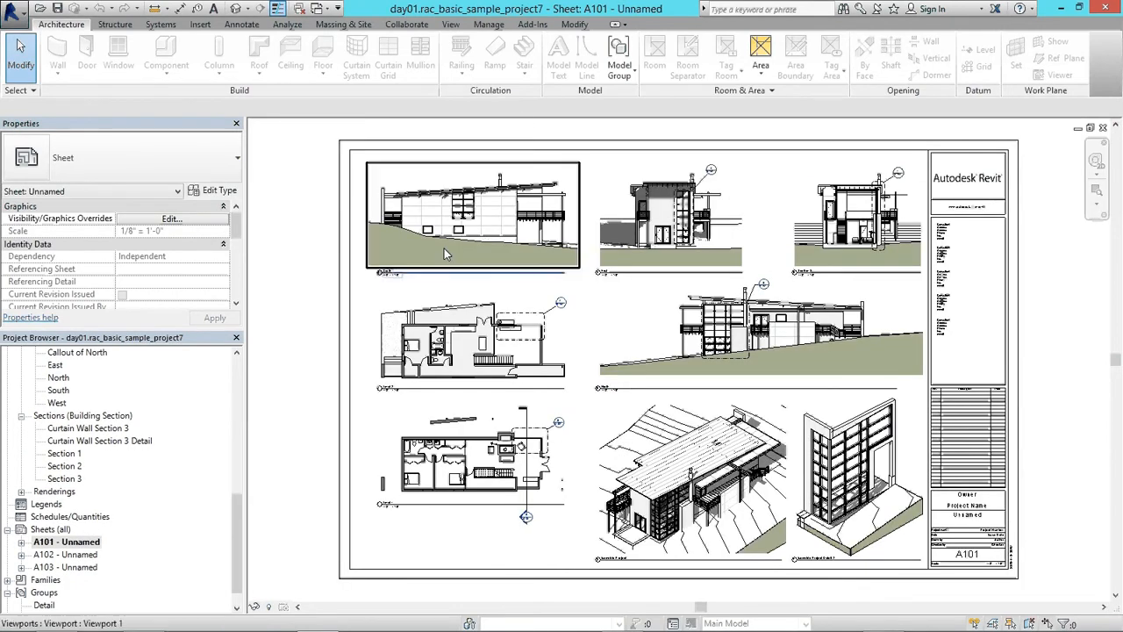
Step: In the site settings, change the cut pattern of the Site - Earth section cut material to Earth
left_click(344, 25)
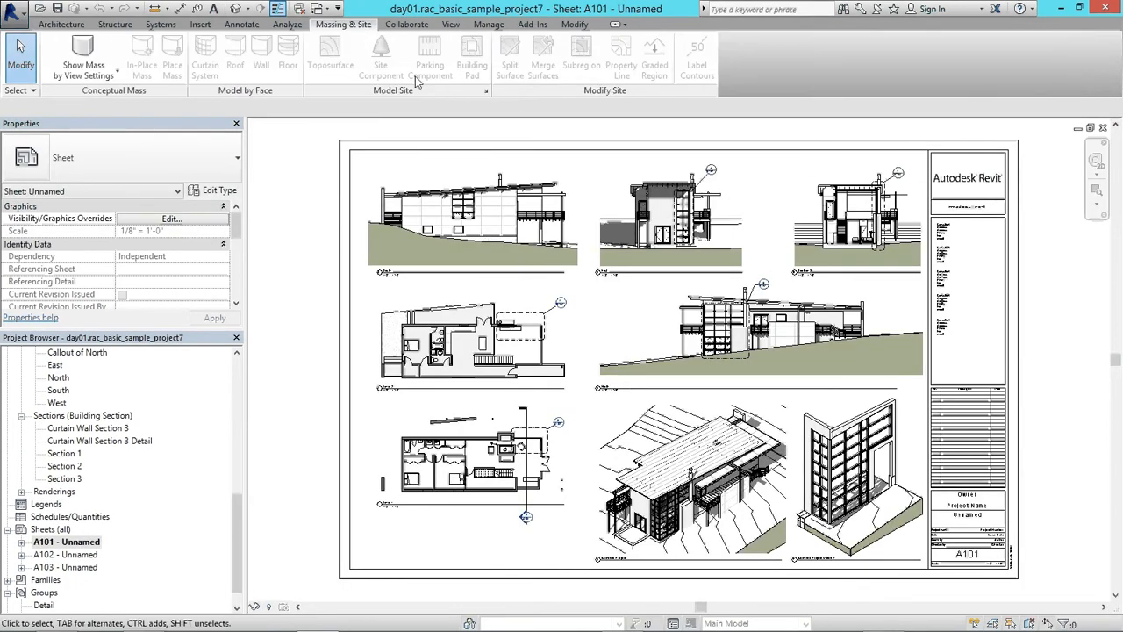
left_click(484, 91)
left_click_drag(601, 159, 776, 174)
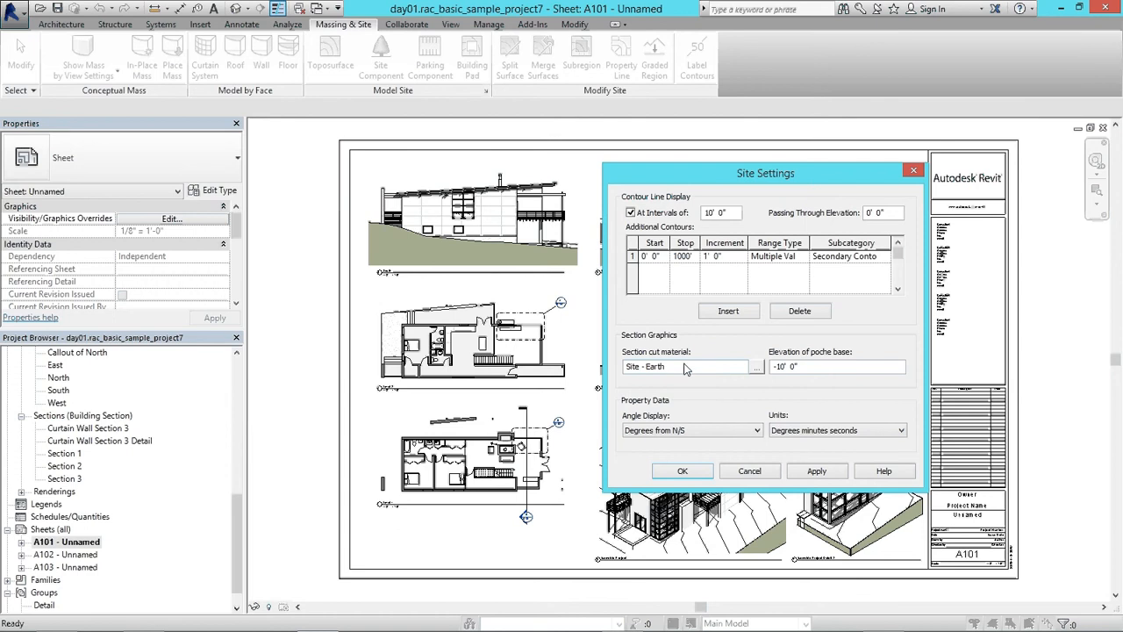
left_click(756, 369)
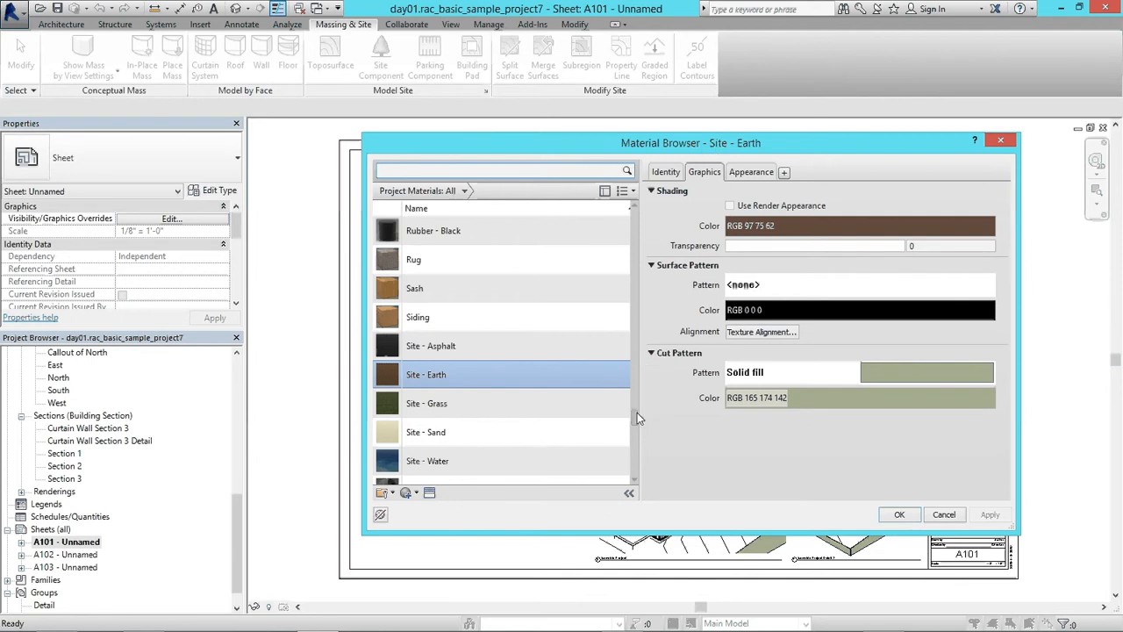
mouse_move(637, 418)
left_mouse_down()
mouse_move(640, 275)
mouse_move(635, 474)
mouse_move(637, 423)
left_mouse_up()
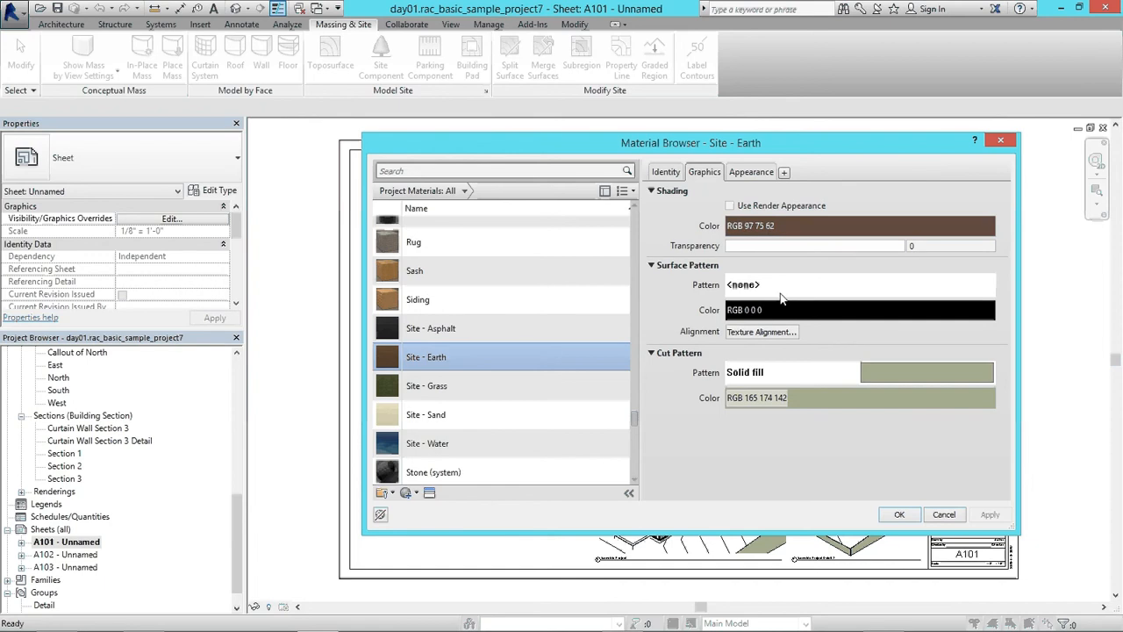
left_click(940, 380)
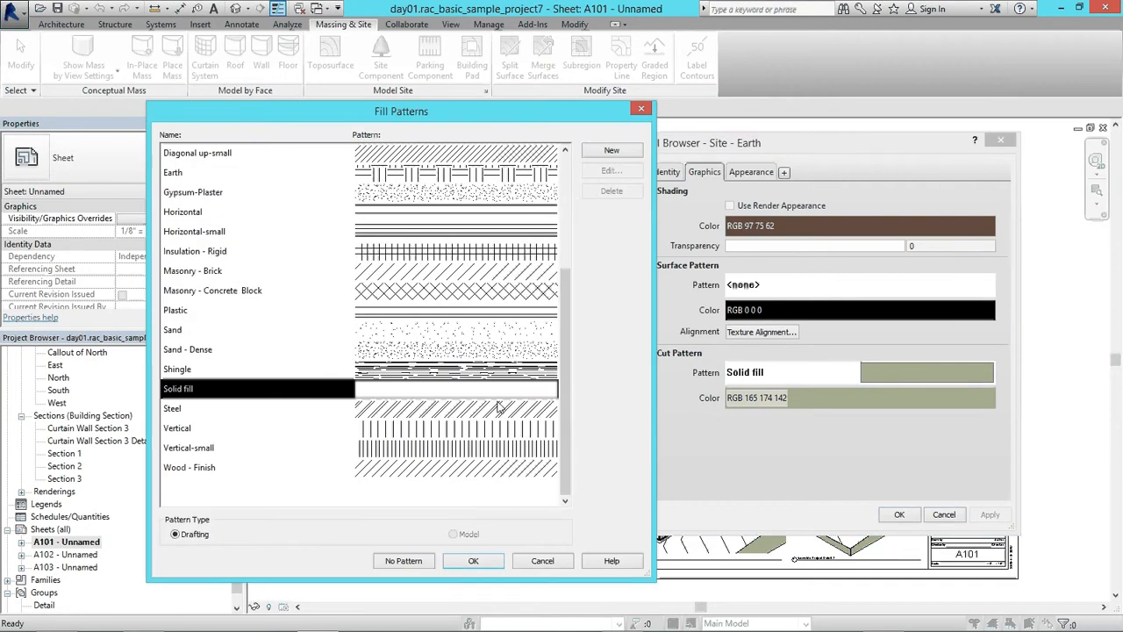
scroll(430, 290, "up", 2)
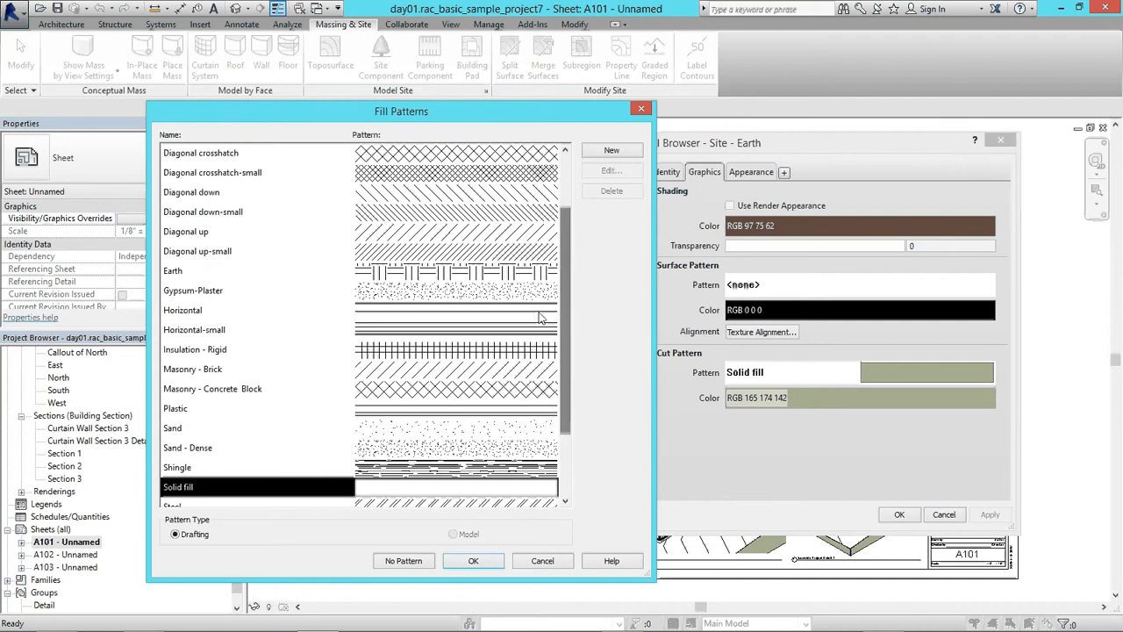
left_click(429, 275)
left_click(473, 560)
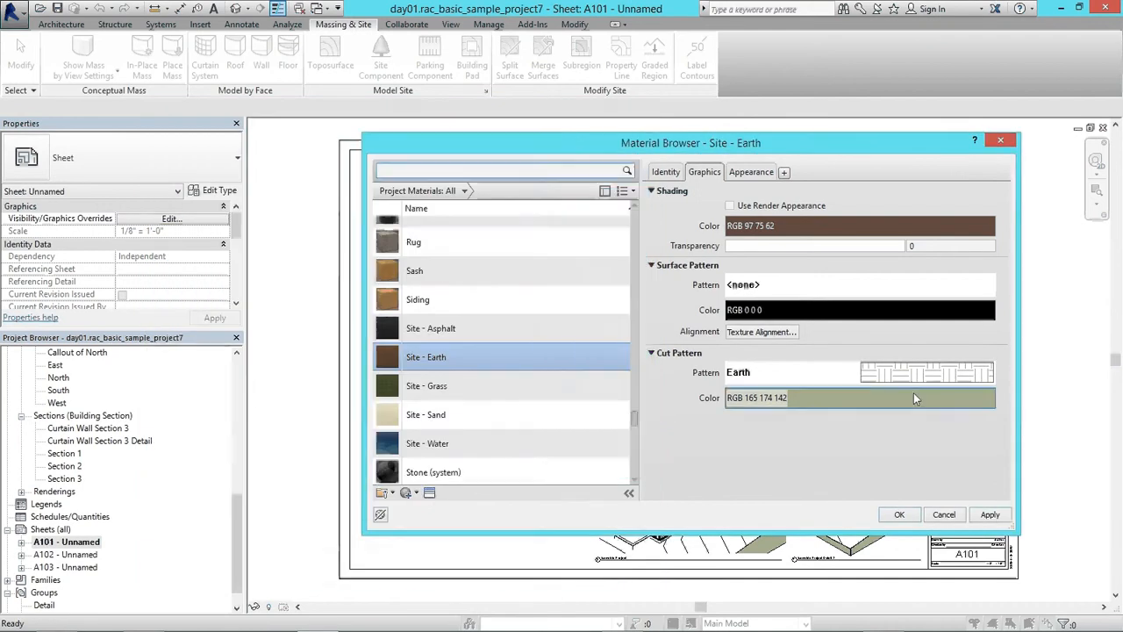
Step: Set the Site - Earth cut pattern color to dark gray, RGB 59 59 59, and accept the material and site settings
left_click(913, 395)
left_click(545, 312)
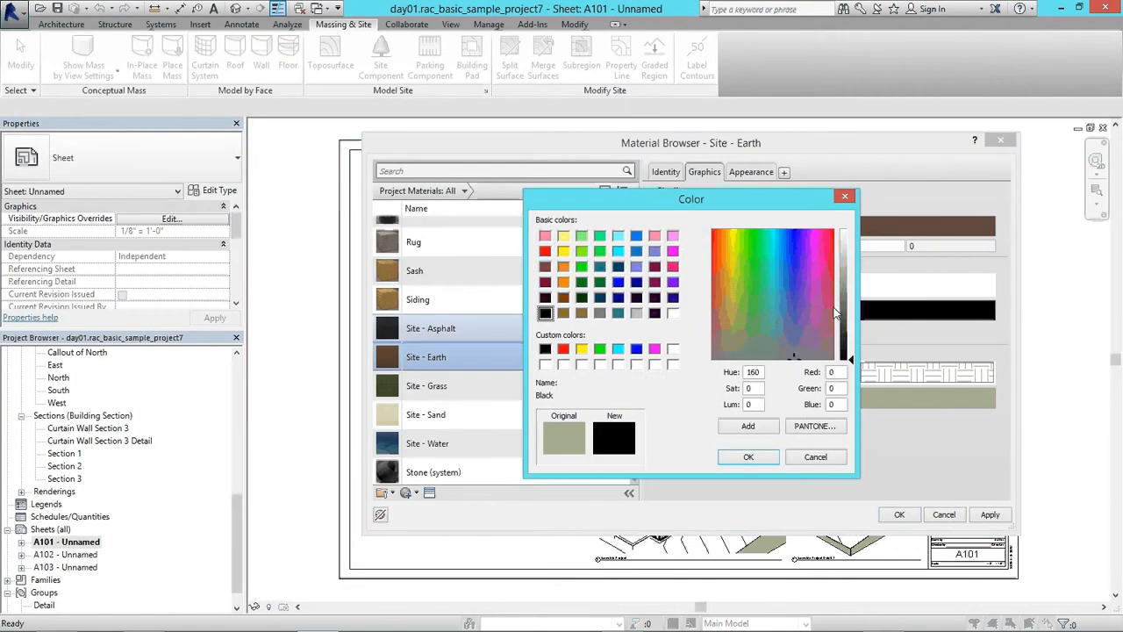
left_click(851, 347)
left_click_drag(852, 347, 852, 321)
left_click(748, 456)
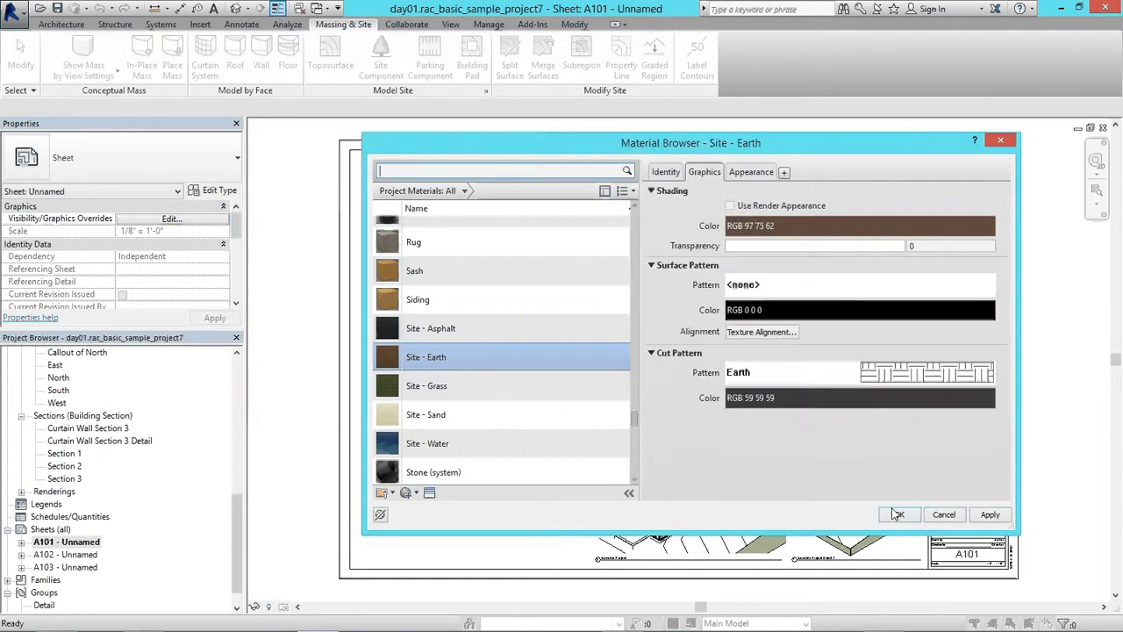
left_click(903, 516)
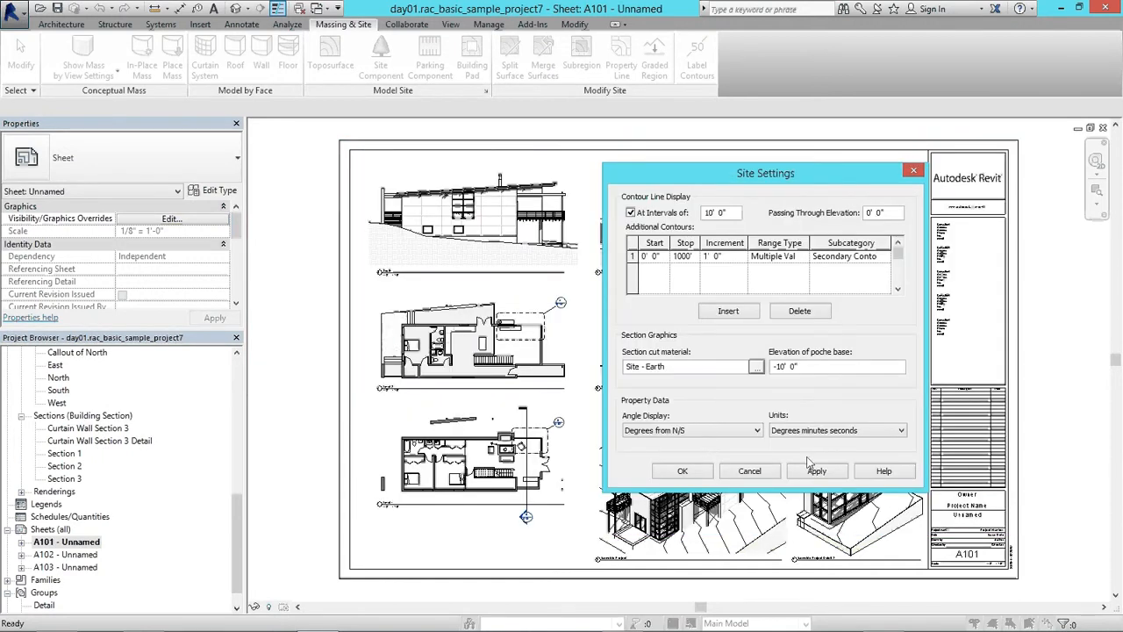
left_click(682, 471)
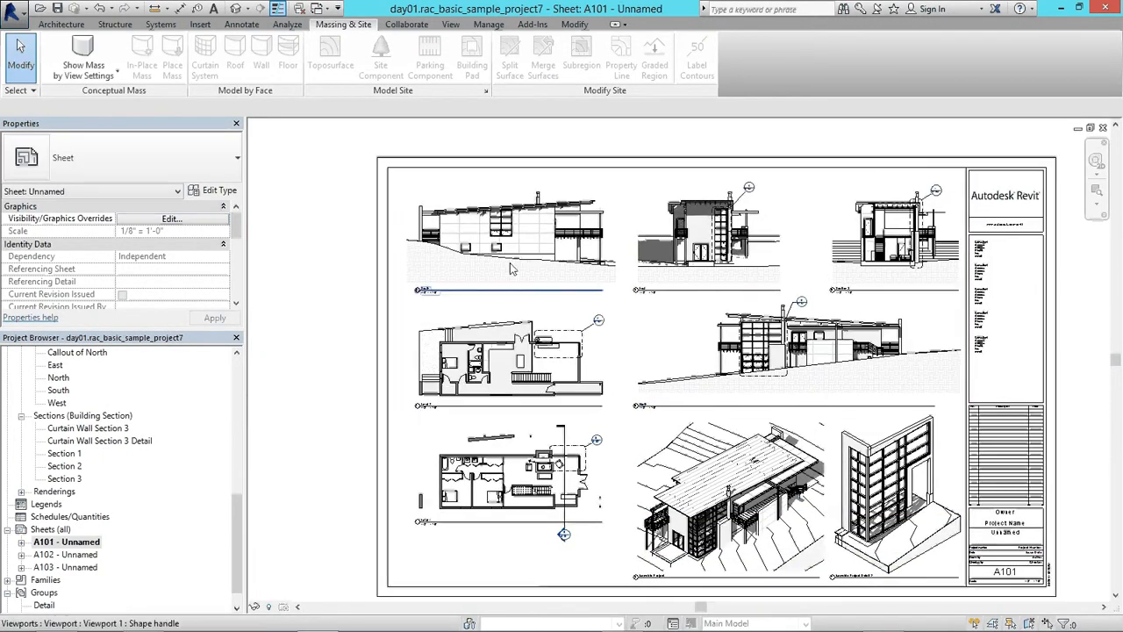
Step: Examine the earth cut pattern in the views on sheets A101, A102 and A103
scroll(512, 270, "up", 5)
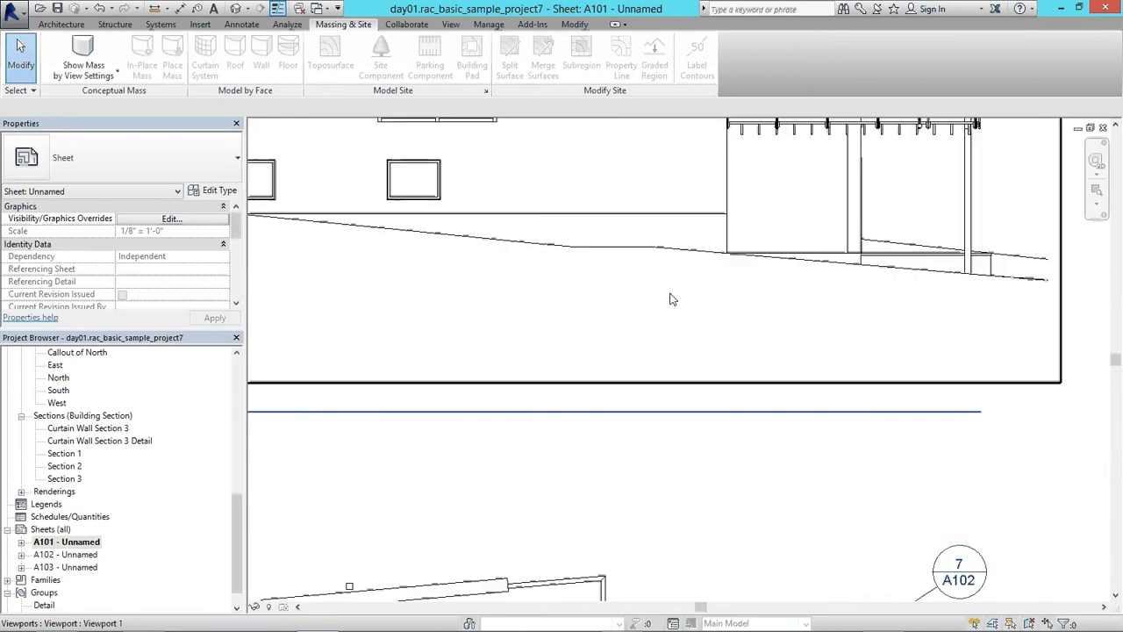
scroll(670, 299, "down", 6)
left_click(80, 556)
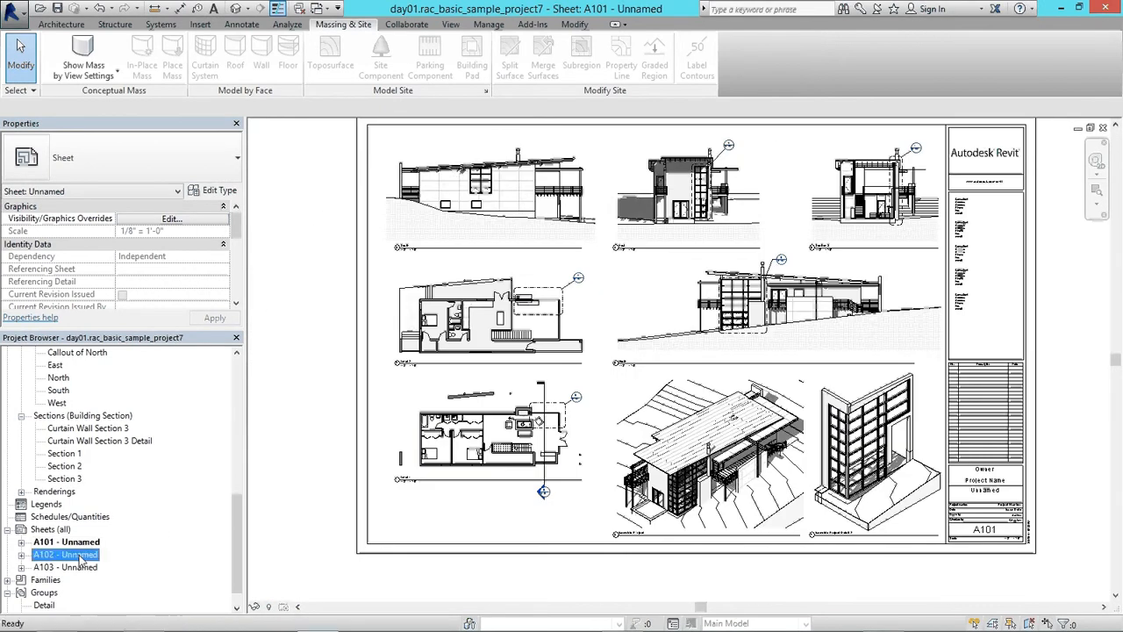
double_click(81, 556)
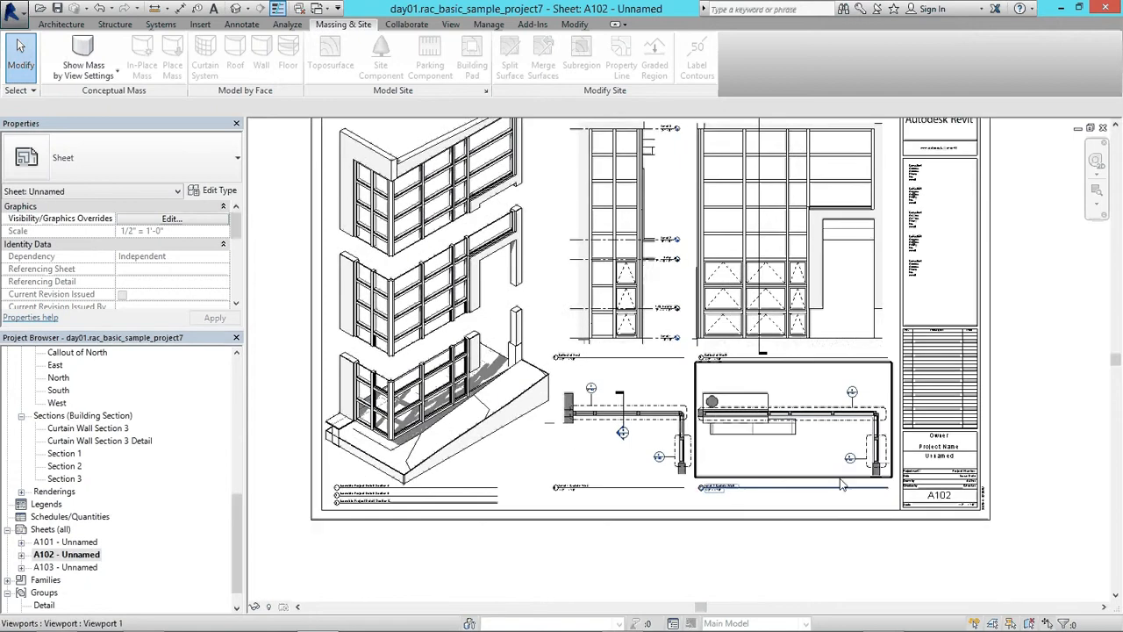
scroll(516, 386, "up", 6)
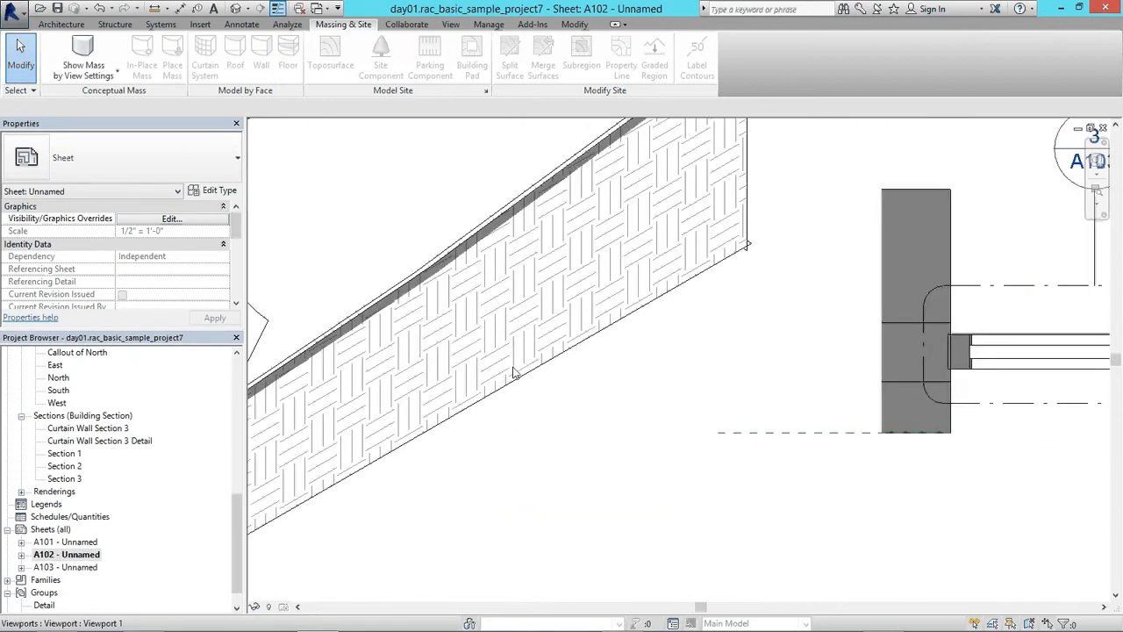
scroll(516, 375, "down", 3)
double_click(66, 566)
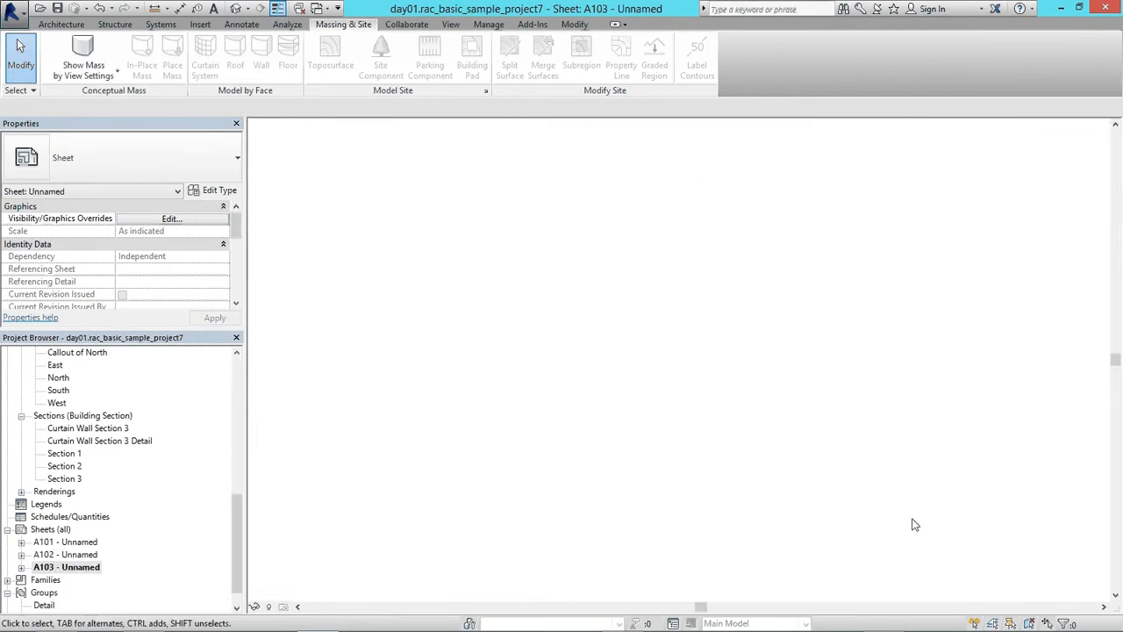
scroll(849, 520, "up", 5)
scroll(720, 479, "down", 5)
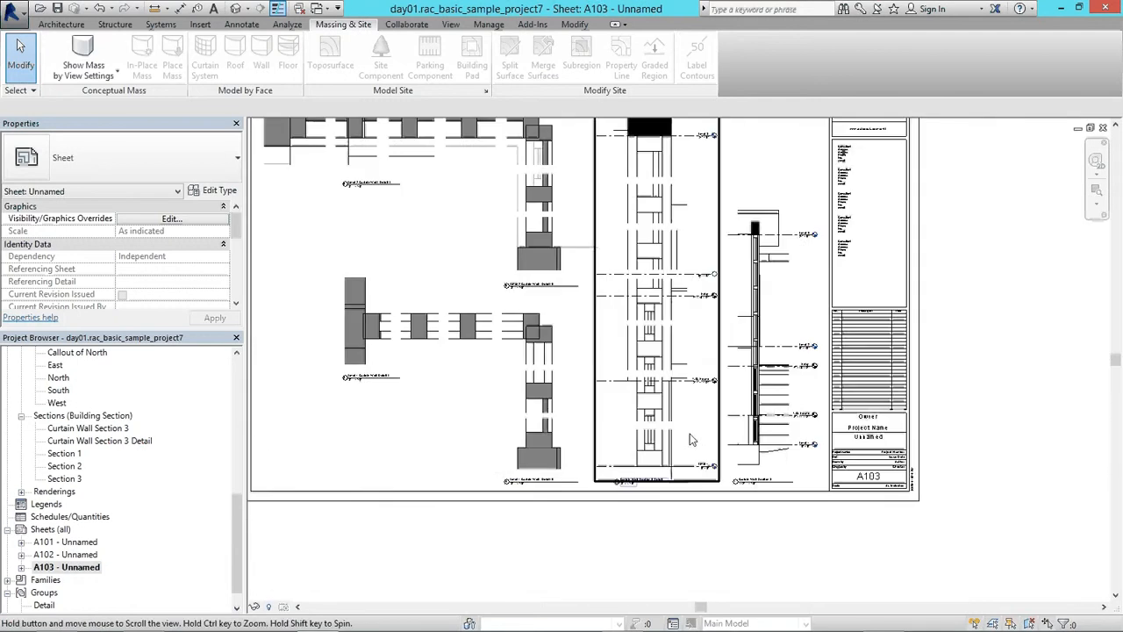
Step: On sheet A101, activate the Section 3 viewport, set its detail level to Fine and deactivate the view
double_click(66, 542)
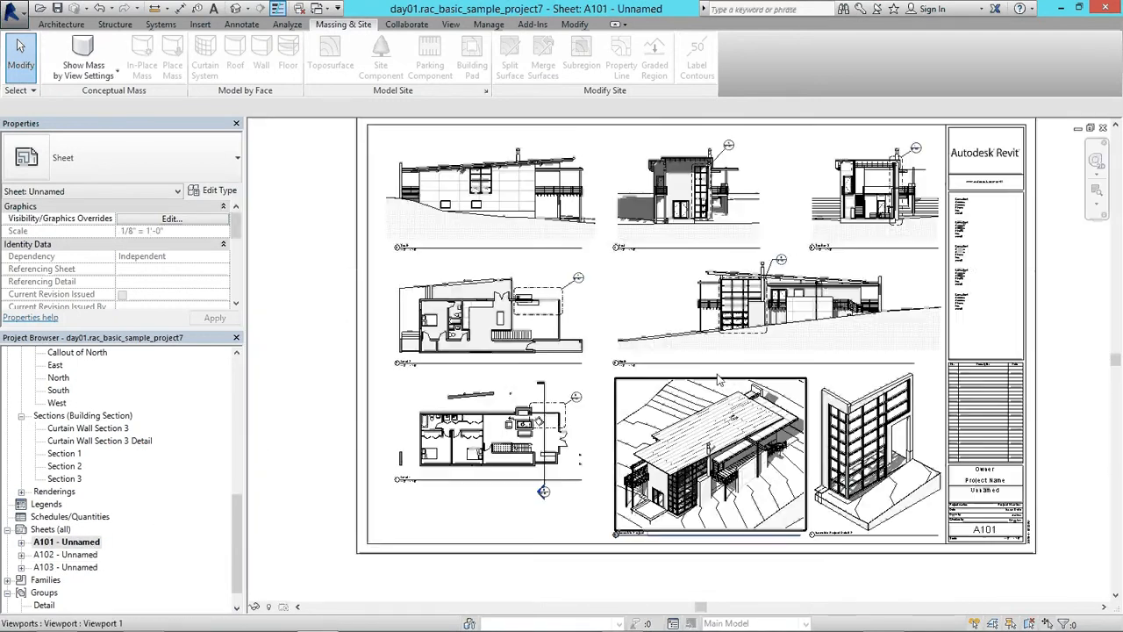
scroll(681, 166, "up", 6)
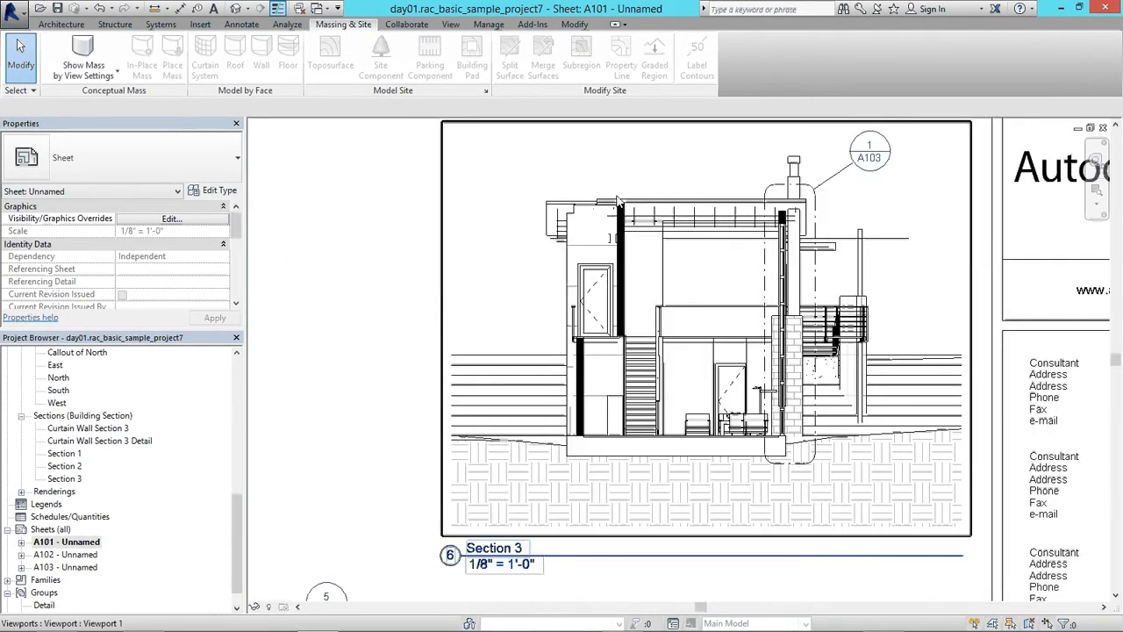
double_click(637, 168)
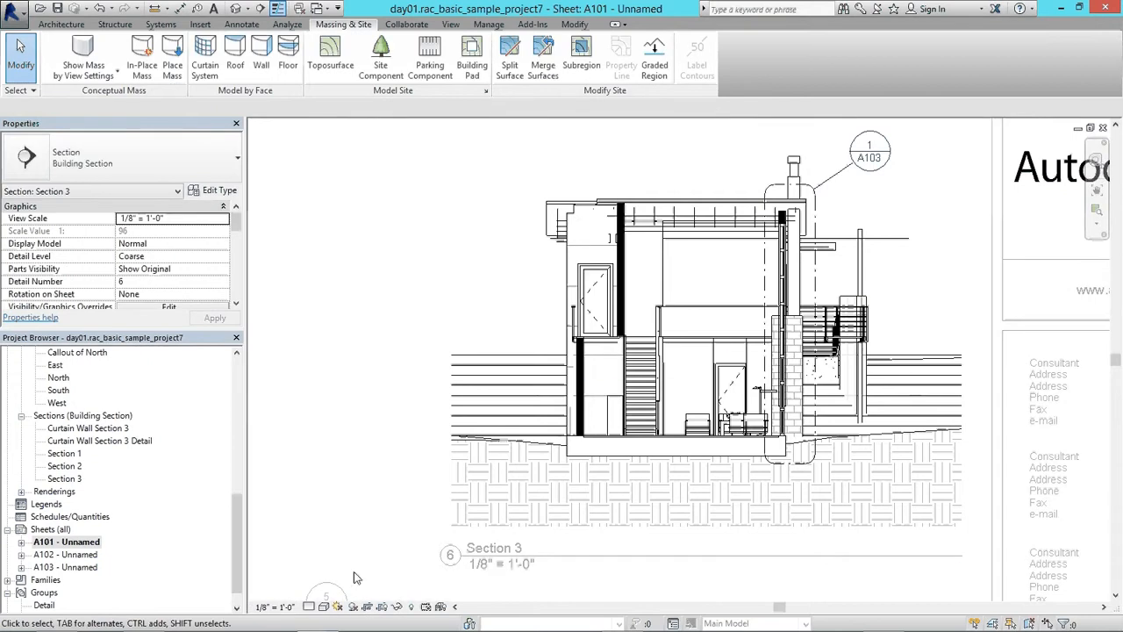
left_click(309, 607)
left_click(326, 589)
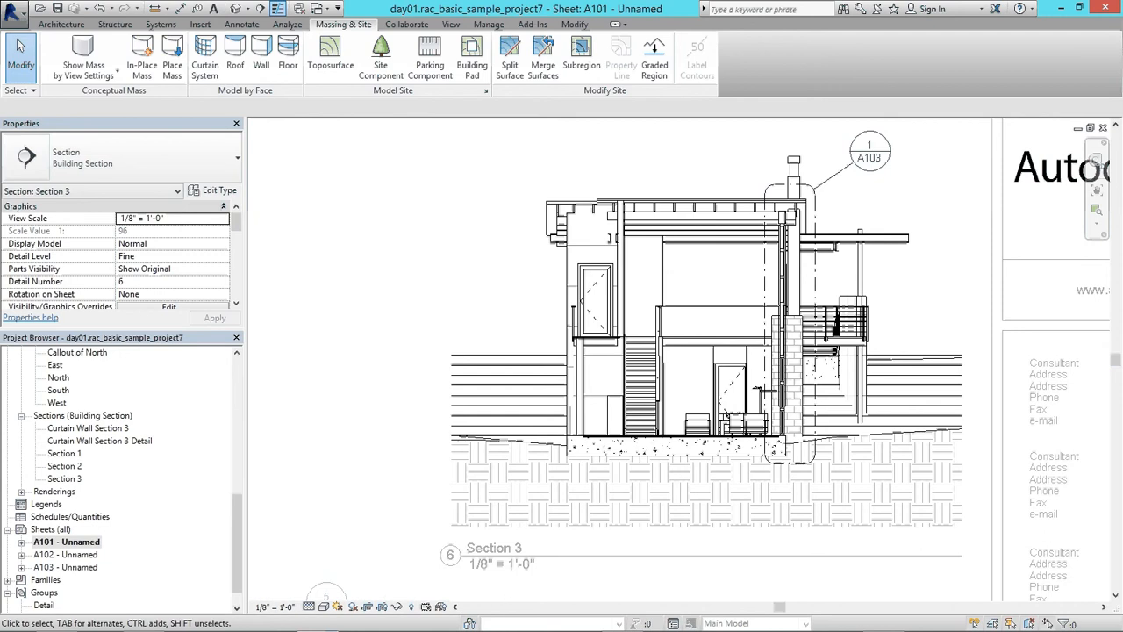
left_click(309, 606)
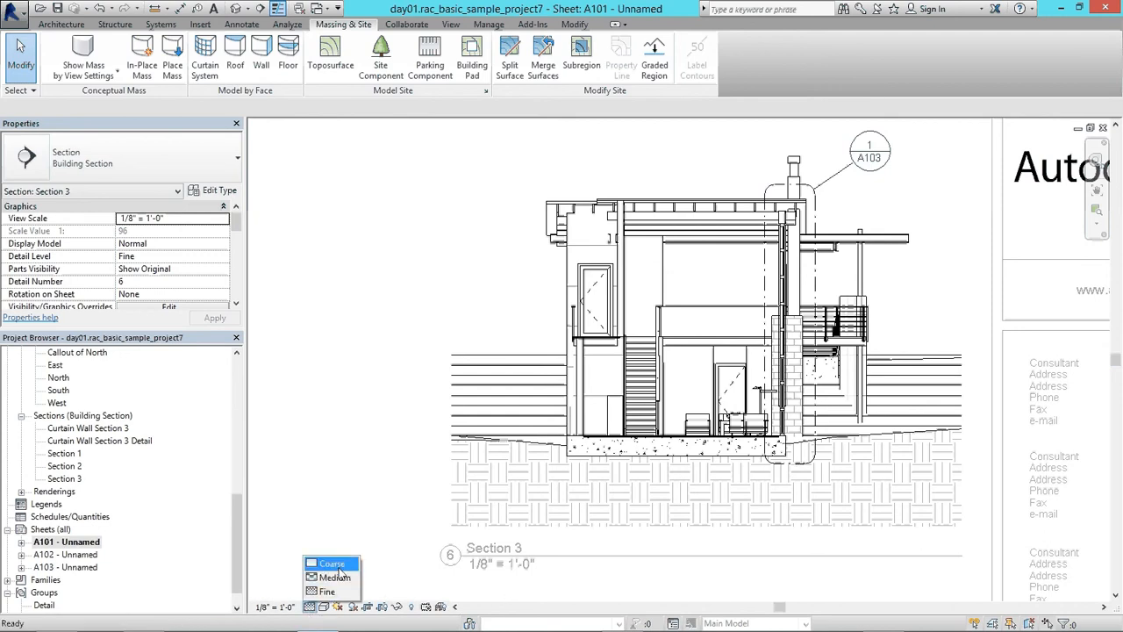
left_click(327, 591)
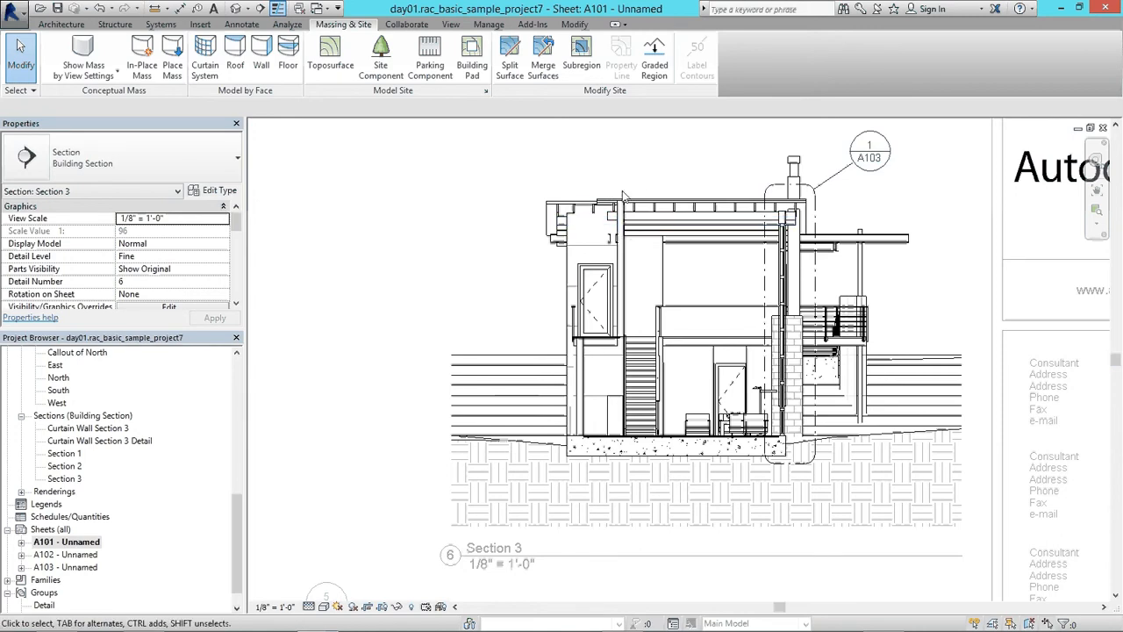
right_click(638, 183)
left_click(689, 243)
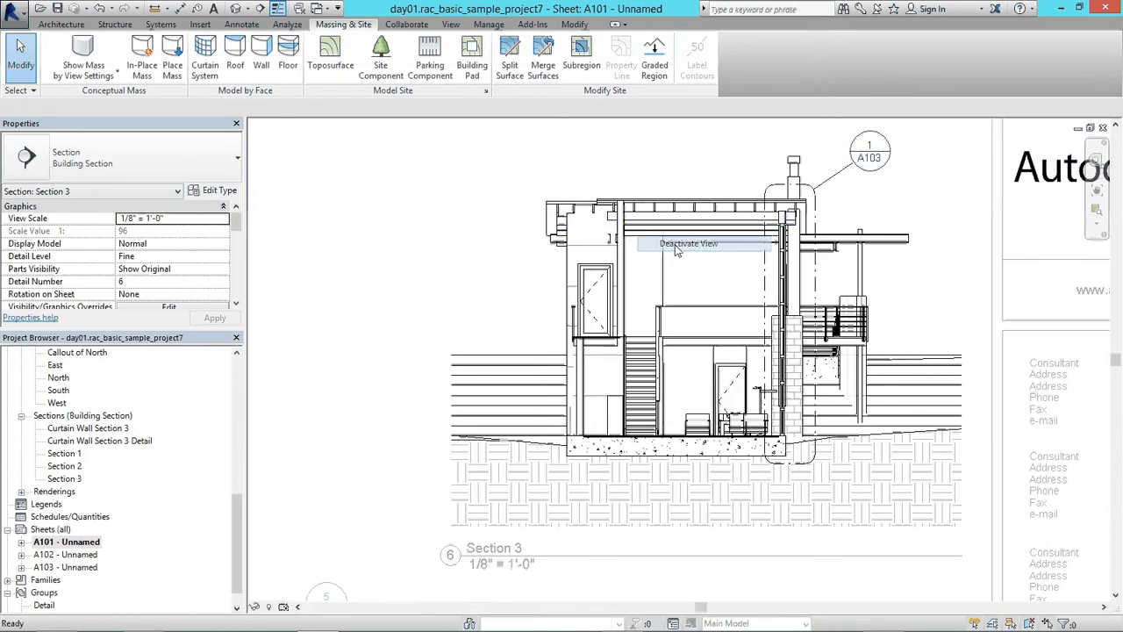
Step: Activate the Level 1 floor plan viewport on sheet A101 and set its detail level to Fine
scroll(861, 271, "down", 2)
middle_click_drag(860, 268, 1068, 181)
middle_click_drag(602, 398, 823, 208)
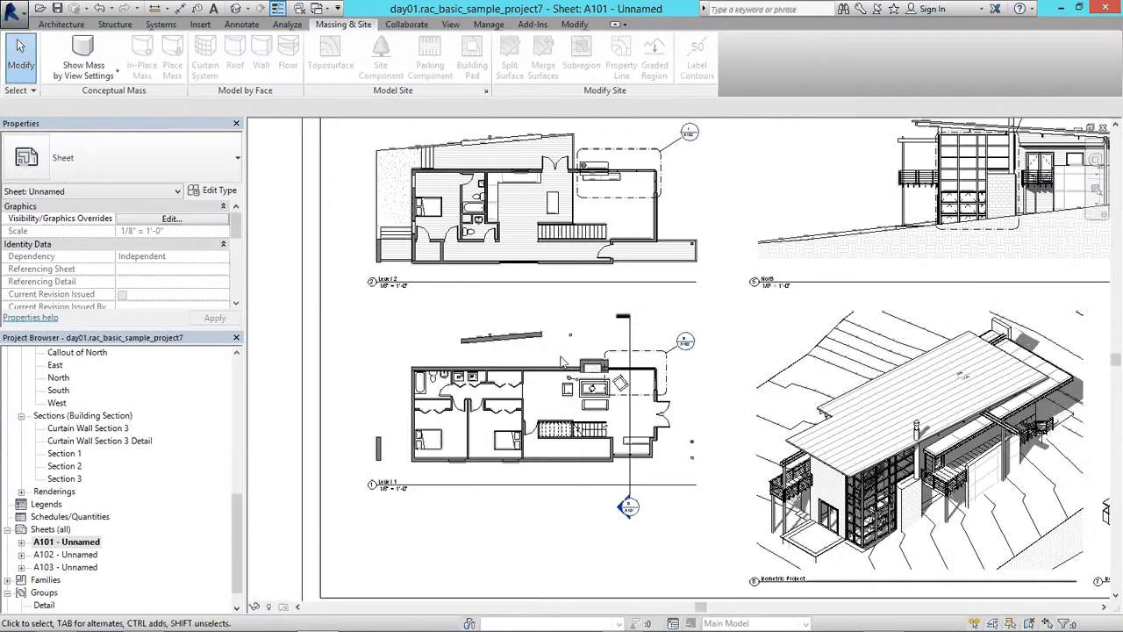
middle_click_drag(449, 381, 504, 314)
scroll(504, 313, "up", 1)
scroll(503, 311, "up", 3)
scroll(455, 266, "down", 1)
middle_click_drag(455, 266, 459, 290)
double_click(439, 293)
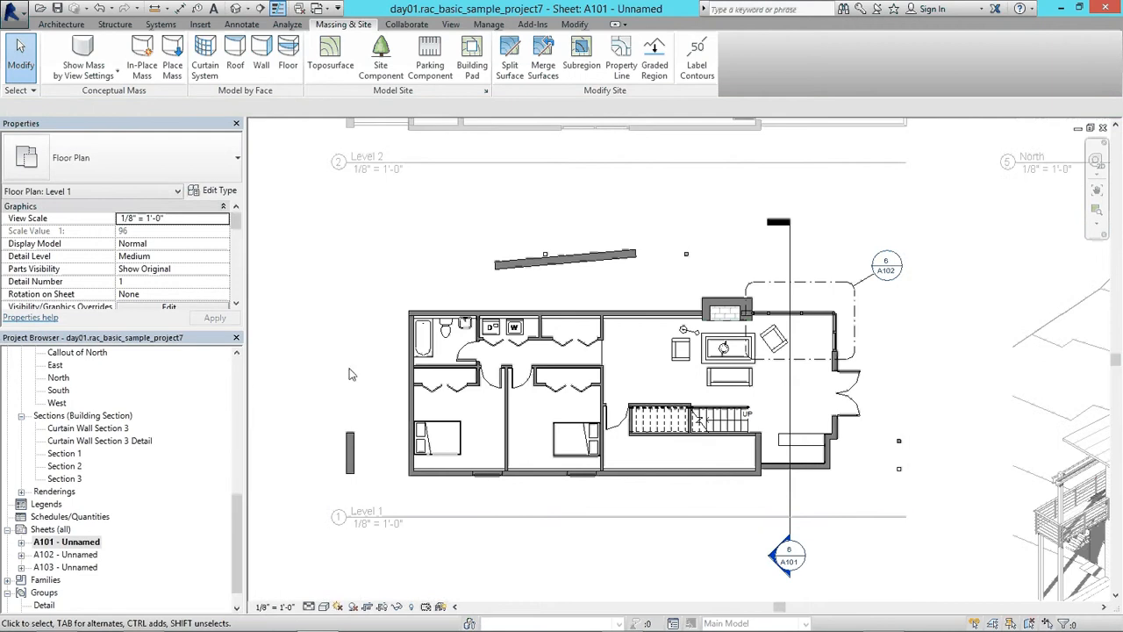
left_click(312, 606)
left_click(328, 592)
Step: Switch the Level 1 plan's detail level to Coarse for comparison and back to Fine
left_click(309, 606)
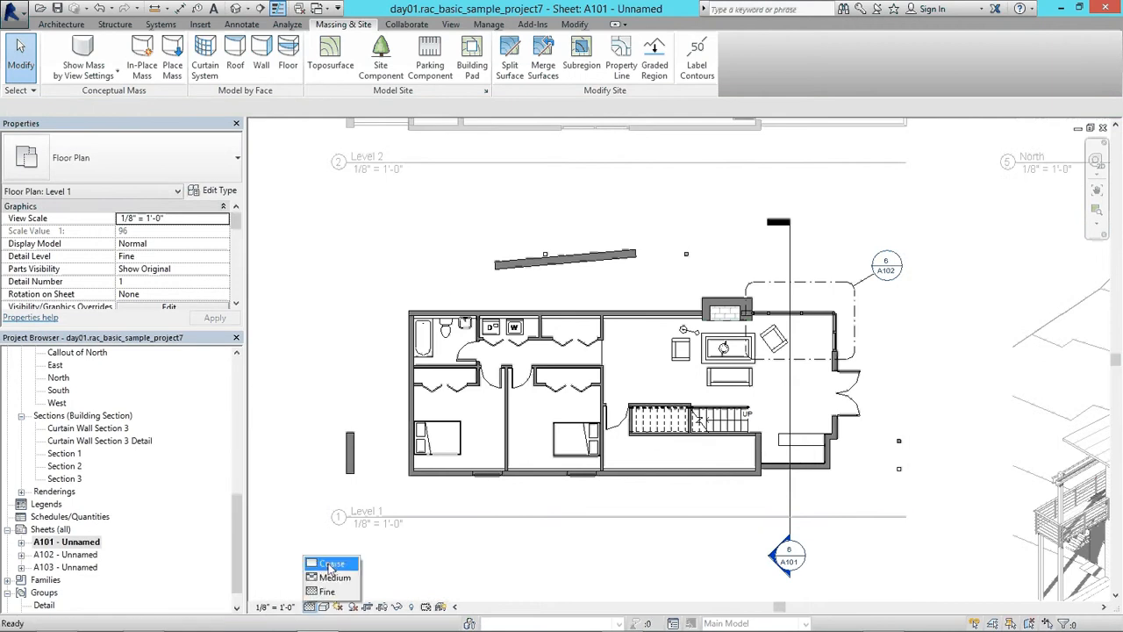
left_click(330, 563)
left_click(309, 607)
left_click(328, 592)
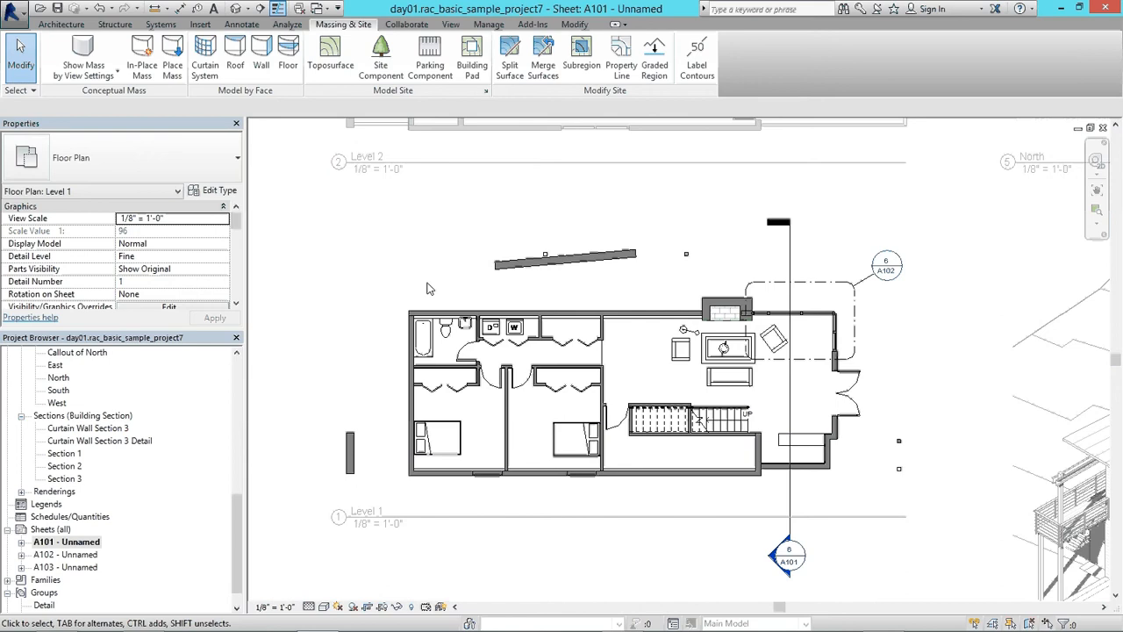
Step: Clear the cut pattern override for Walls in the Level 1 plan's visibility/graphic overrides and deactivate the view
key("v")
key("v")
left_click(428, 286)
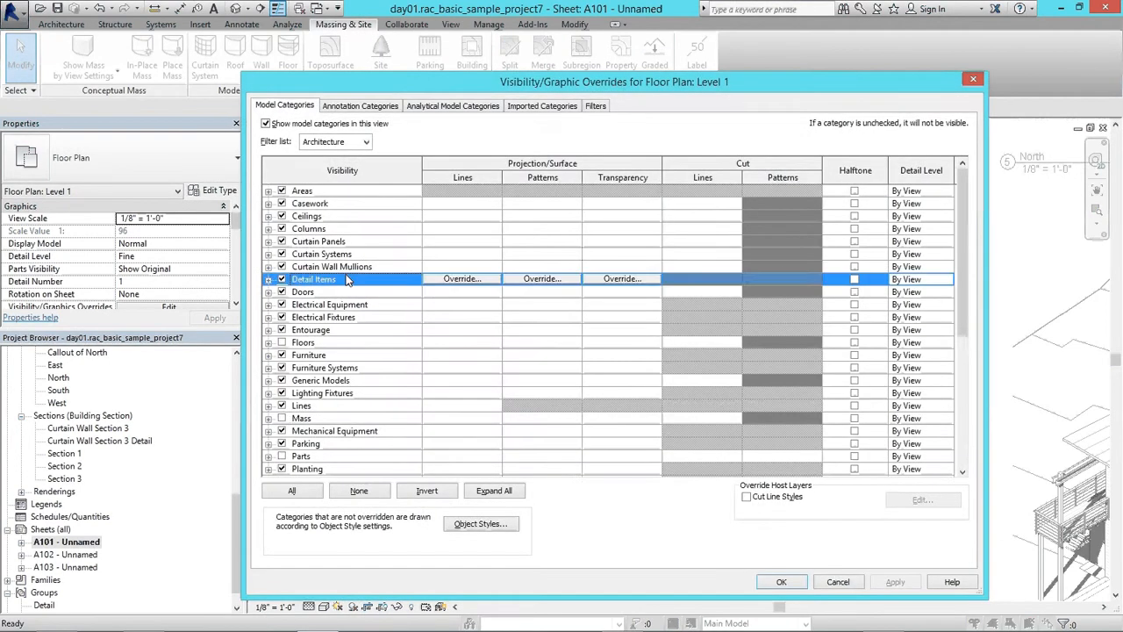
key("w")
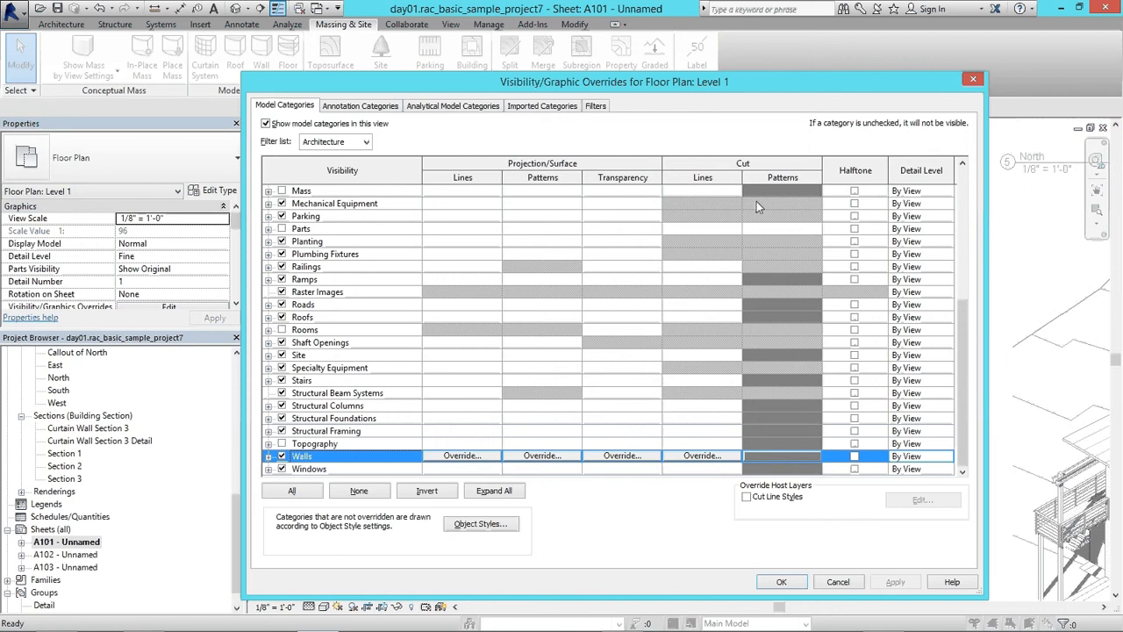
left_click(792, 456)
left_click(485, 374)
left_click(576, 373)
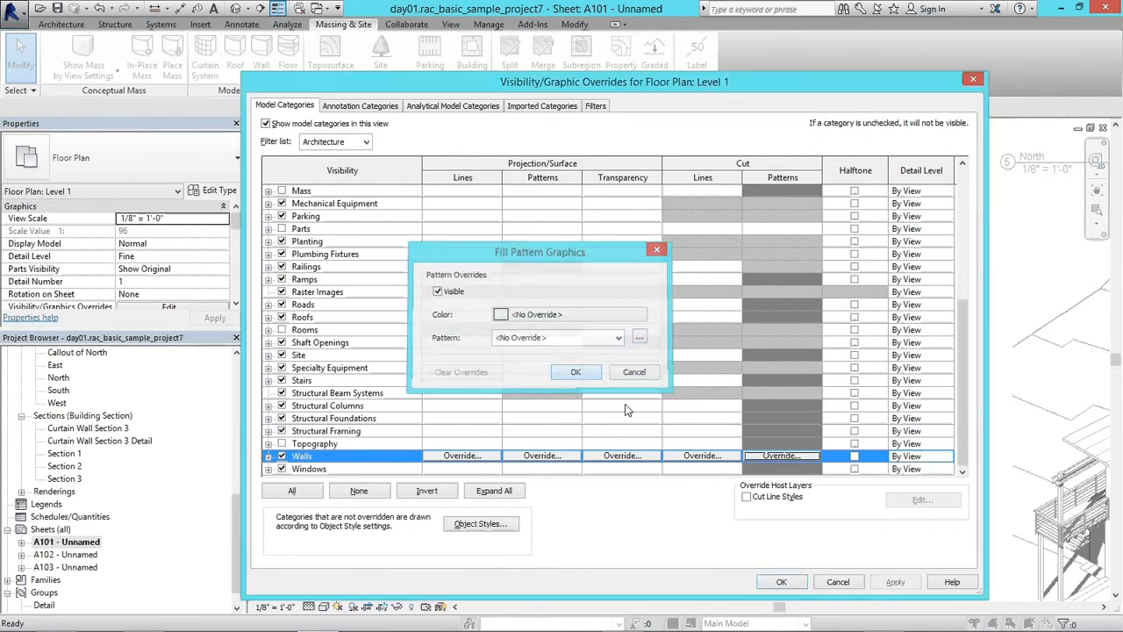
left_click(781, 582)
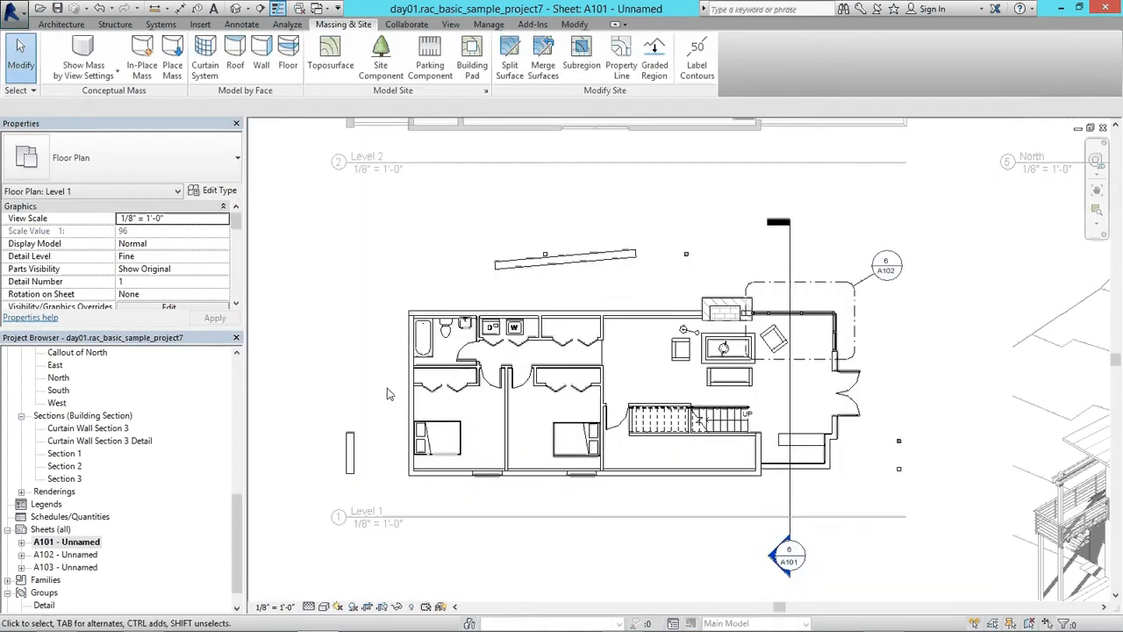
right_click(380, 361)
left_click(456, 426)
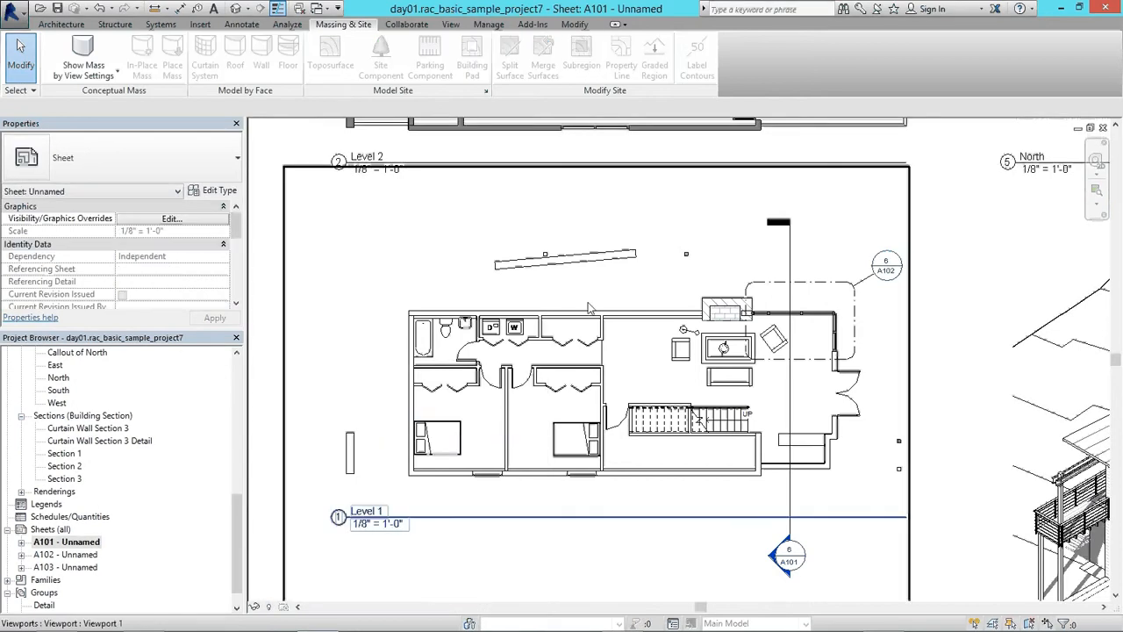
scroll(553, 285, "down", 2)
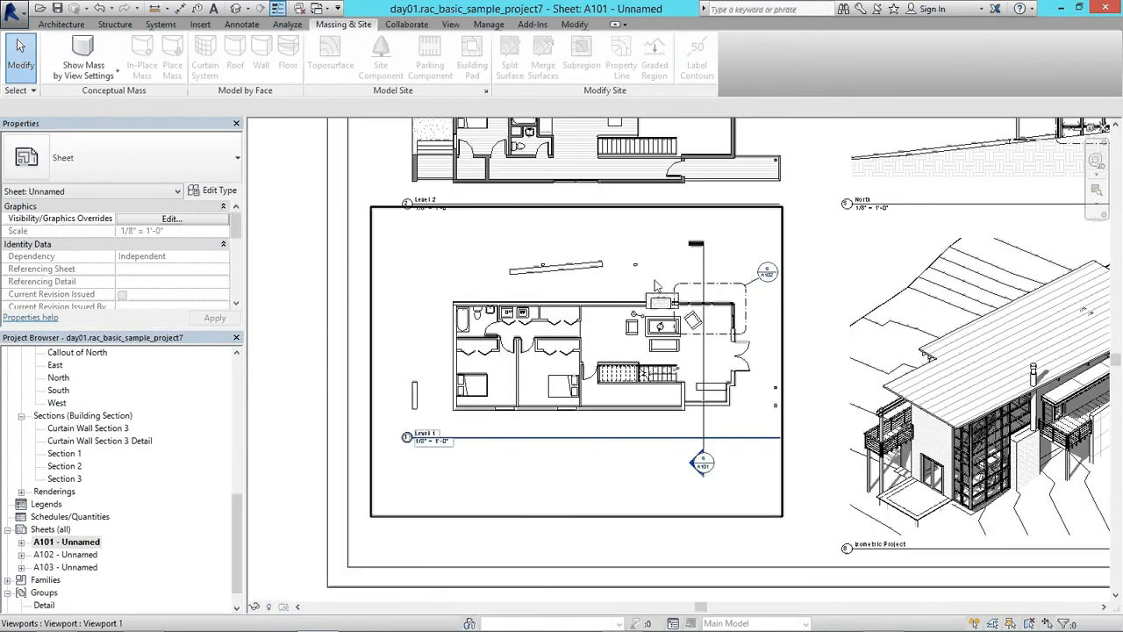
Step: Activate the Level 2 floor plan viewport on sheet A101
middle_click_drag(654, 285, 629, 287)
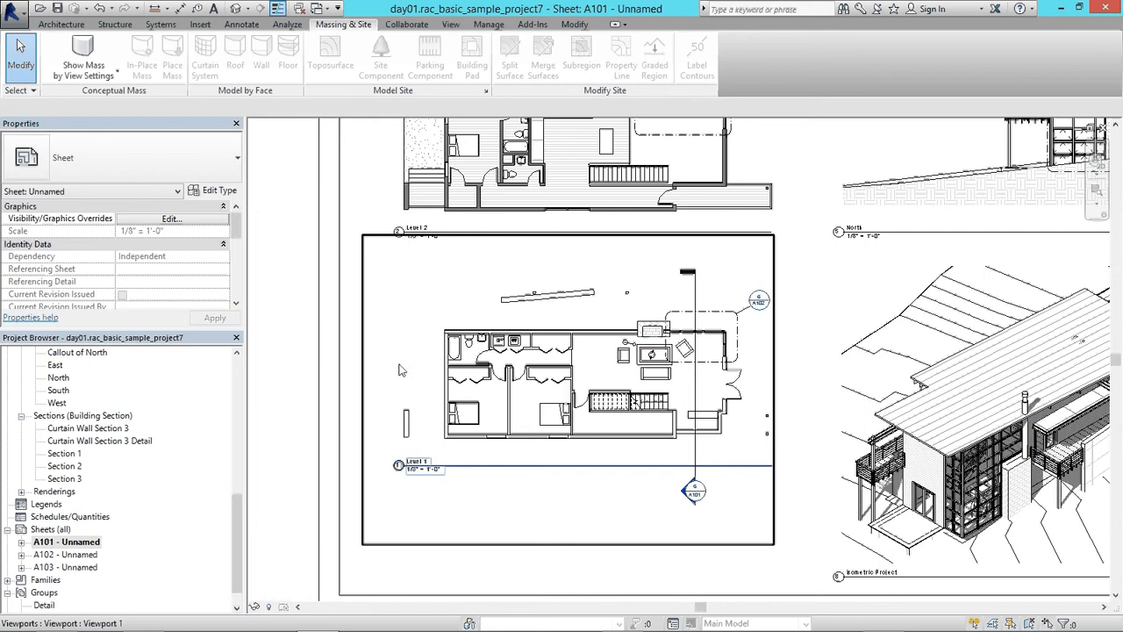
middle_click_drag(495, 130, 474, 286)
left_click(432, 206)
double_click(430, 218)
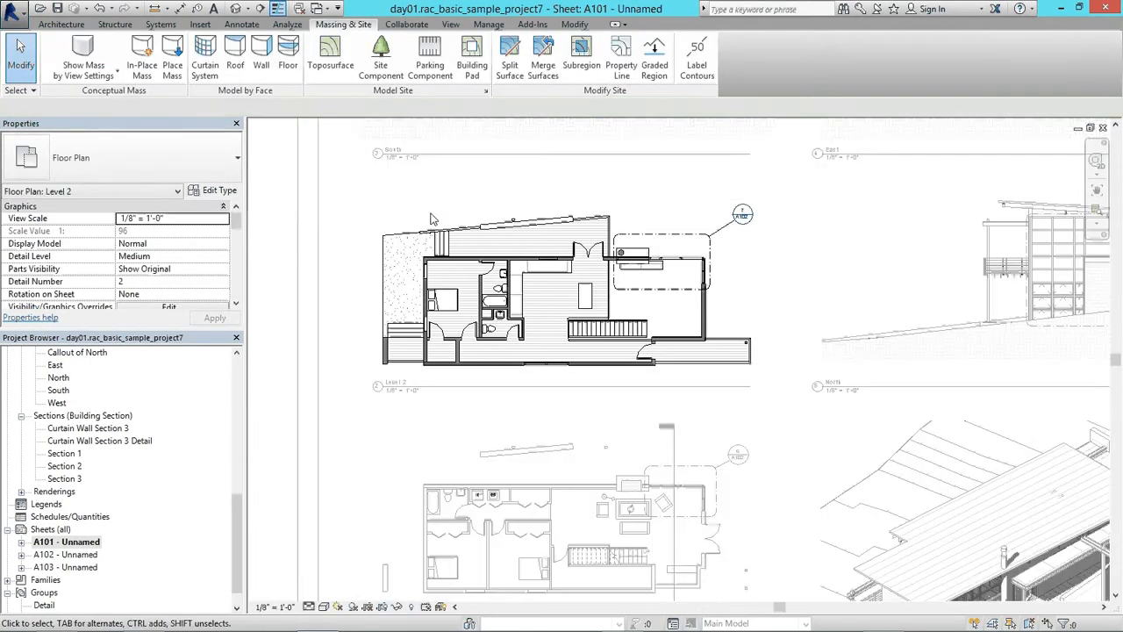
Step: Clear the cut pattern override for Walls in the Level 2 plan's visibility/graphic overrides and deactivate the view
key("v")
key("g")
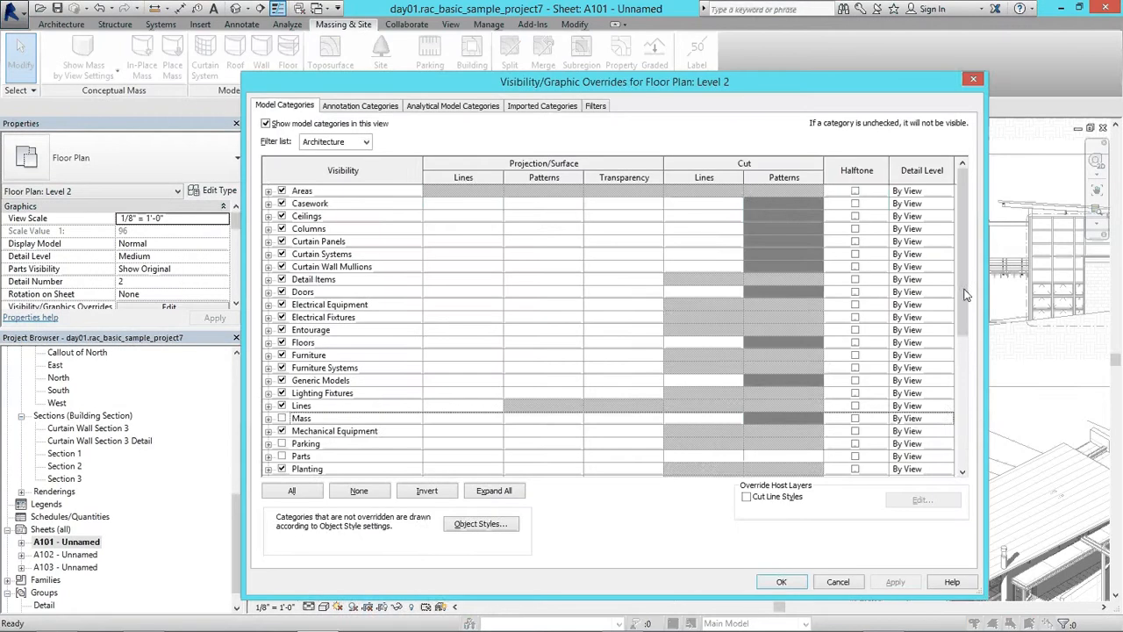
scroll(964, 299, "down", 6)
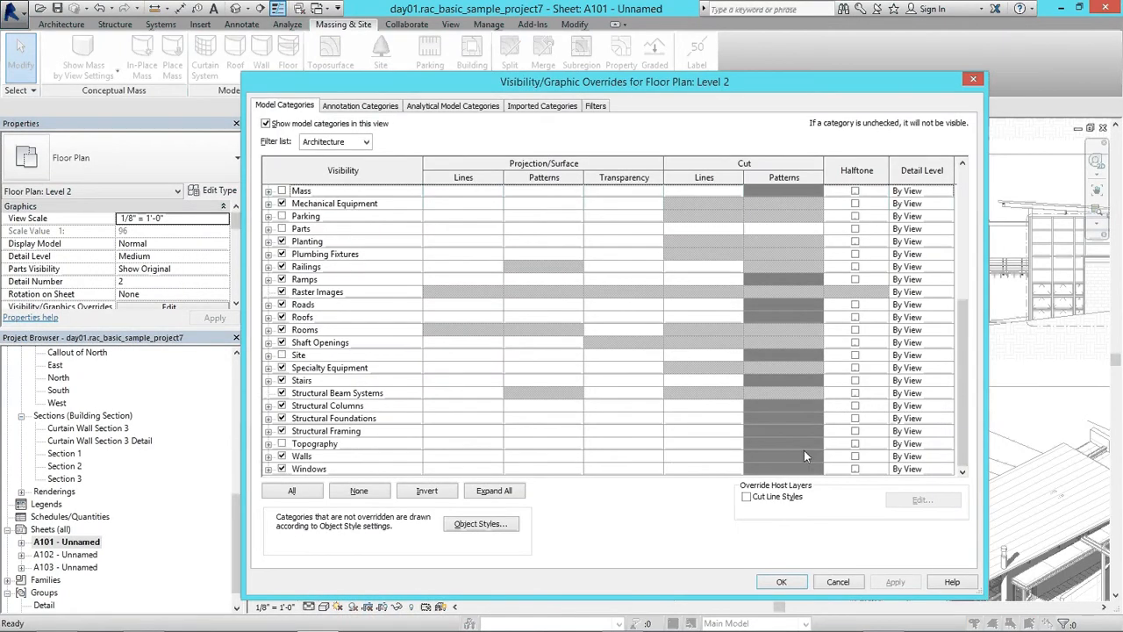
left_click(790, 453)
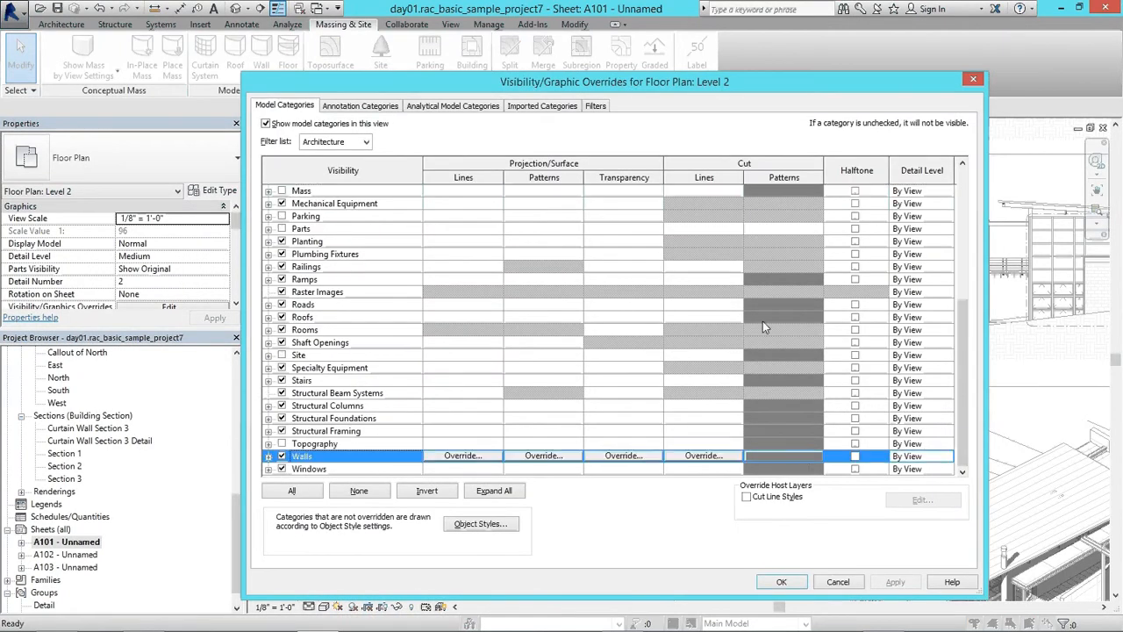
left_click(784, 455)
left_click(456, 370)
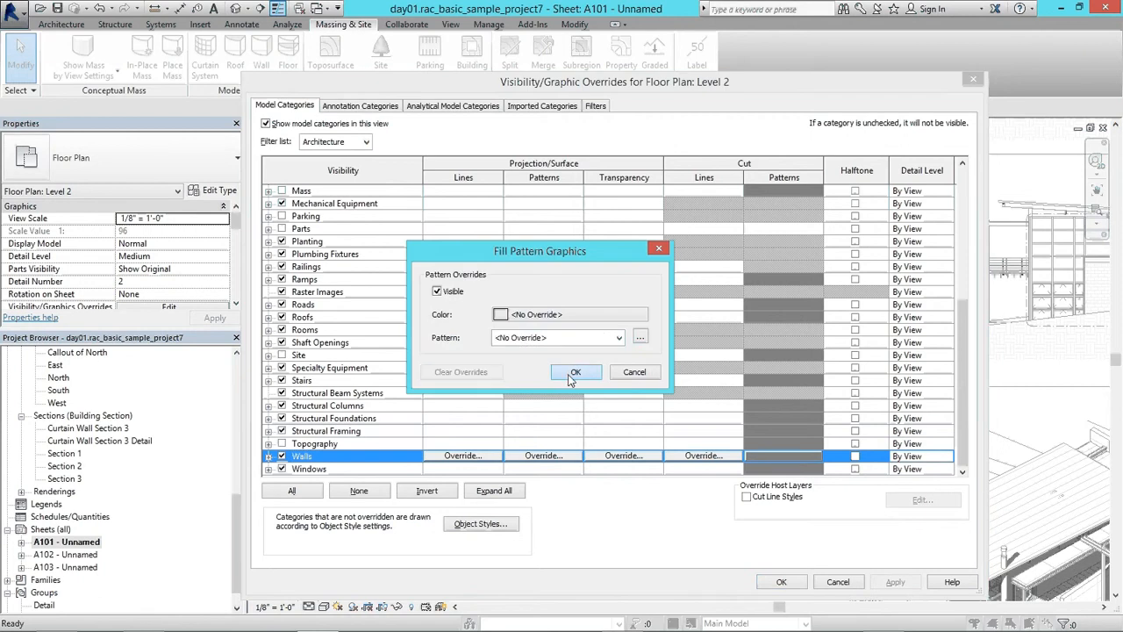
left_click(574, 369)
left_click(797, 585)
right_click(414, 209)
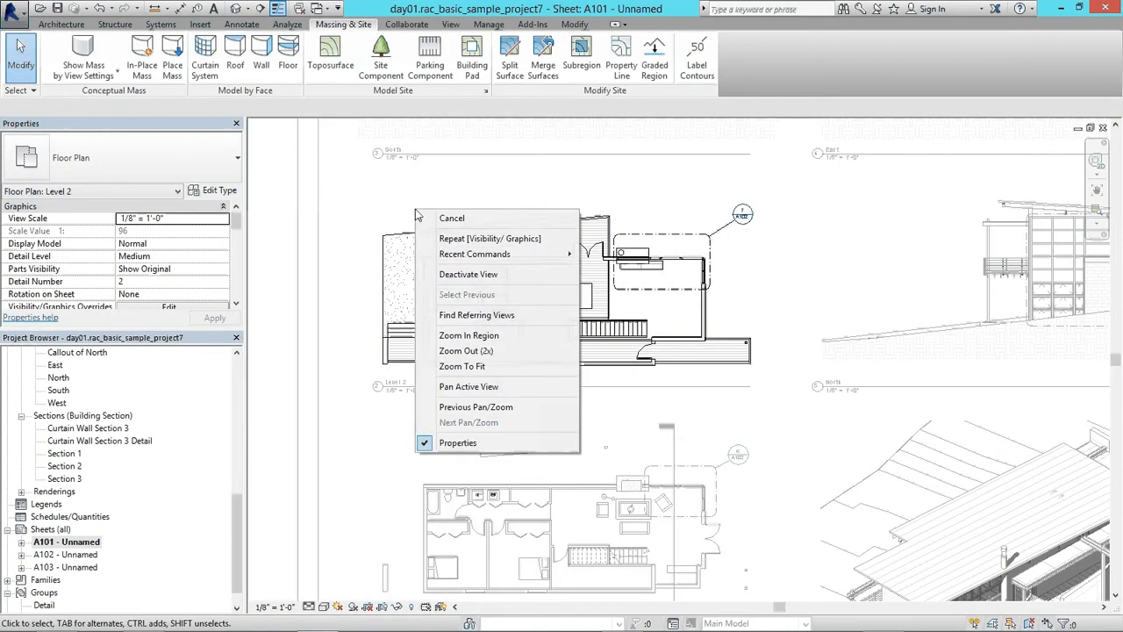
left_click(469, 275)
Step: Open sheet A102 and look over its curtain wall views
scroll(614, 352, "down", 5)
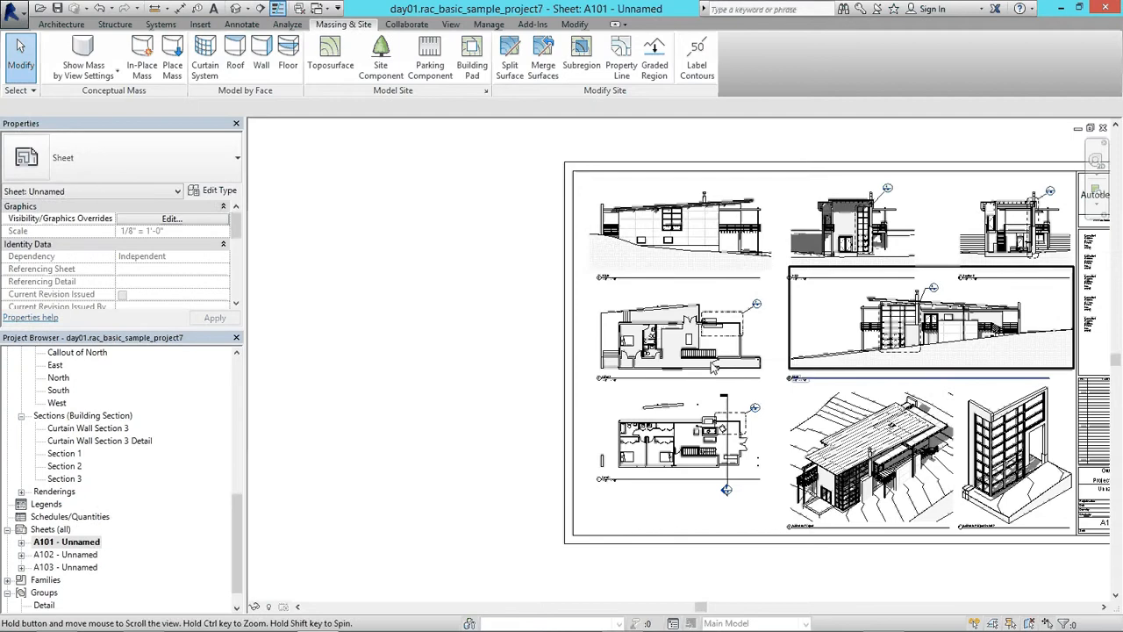
scroll(807, 349, "up", 1)
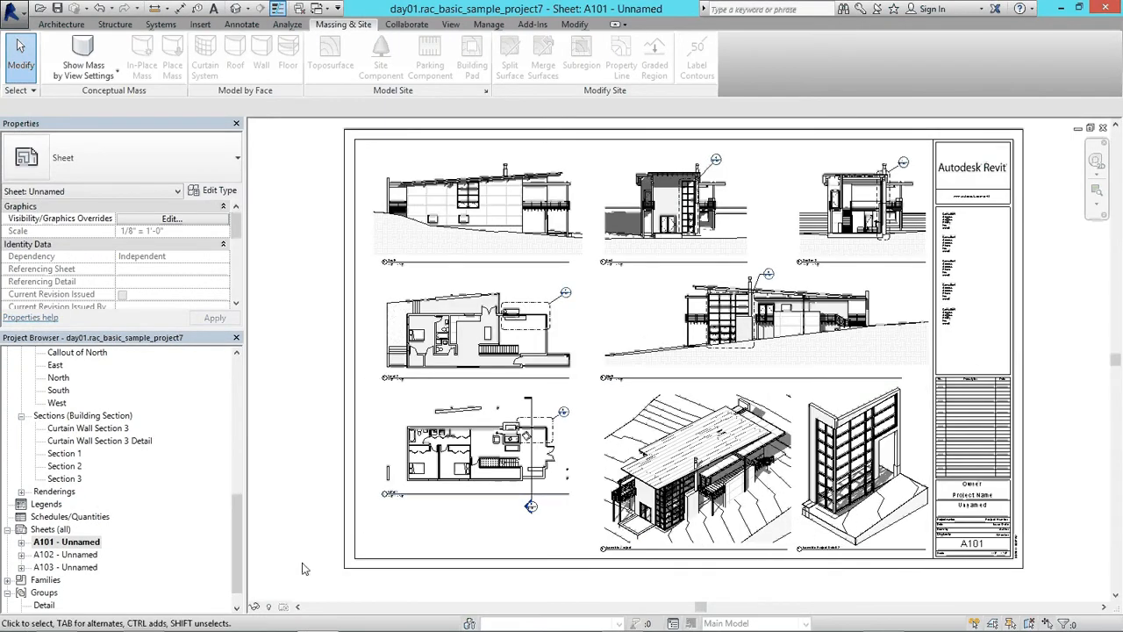
double_click(66, 554)
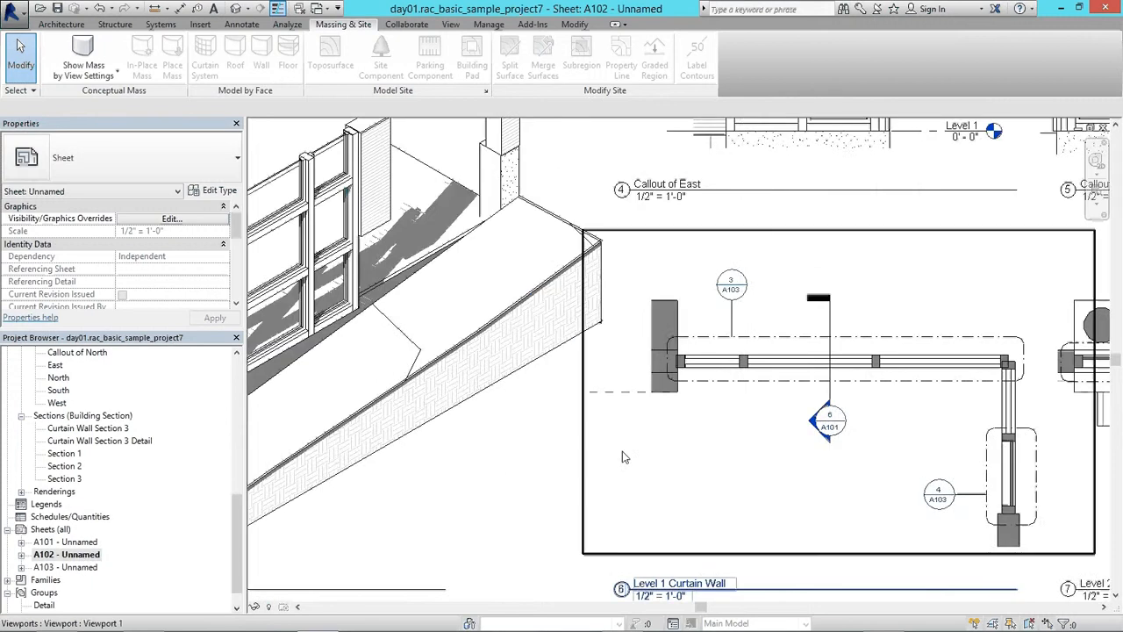
scroll(685, 421, "down", 3)
scroll(741, 389, "down", 5)
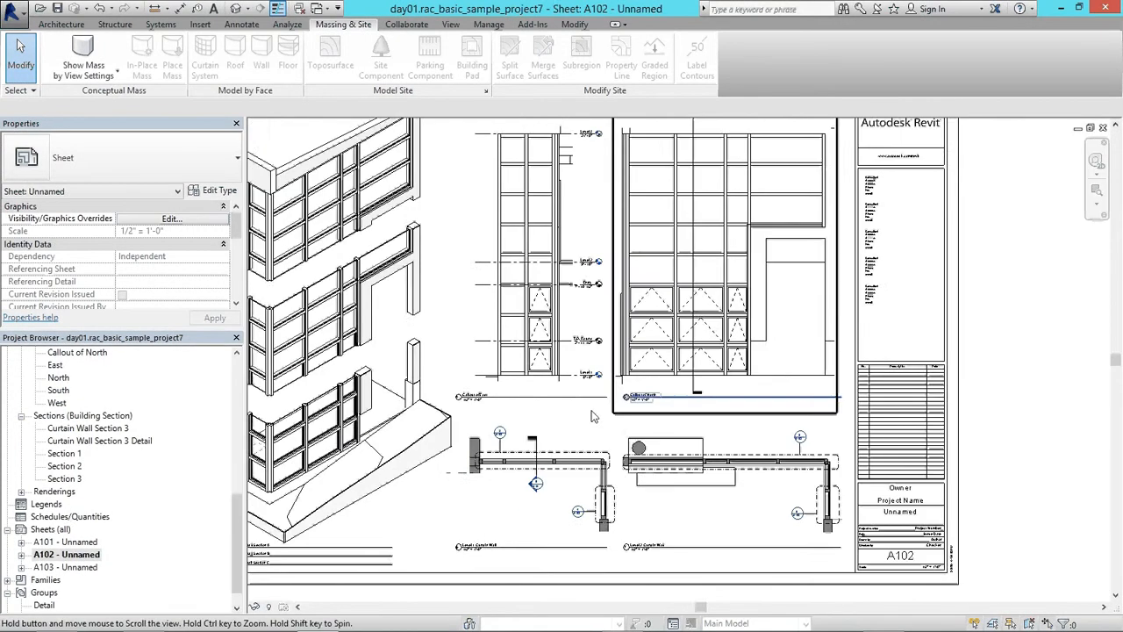
left_click(239, 25)
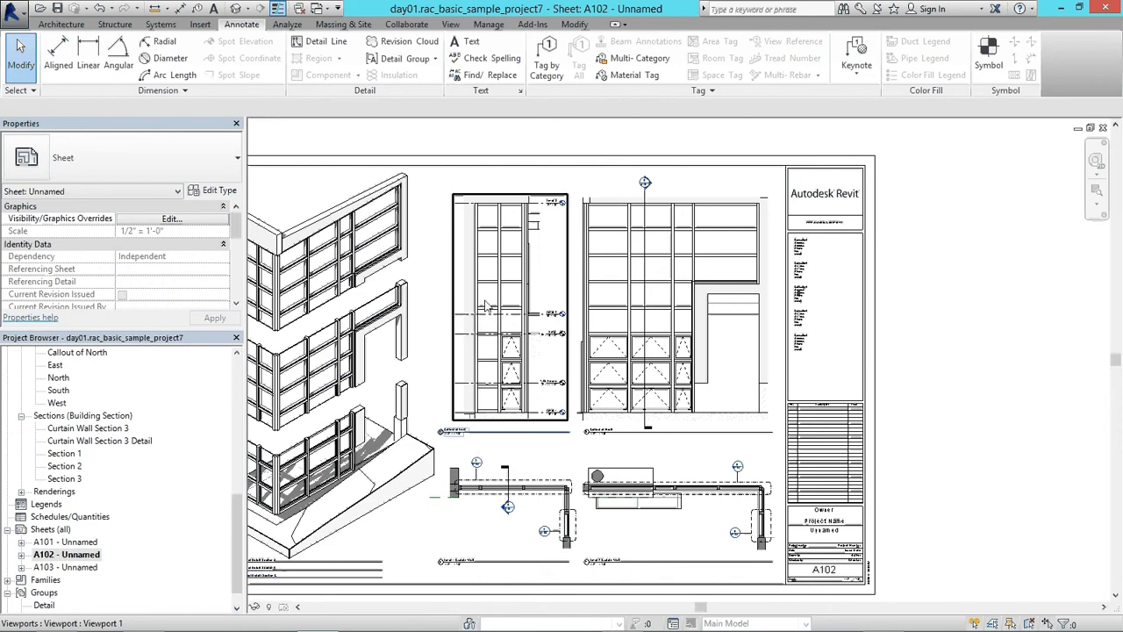
Step: Open the Curtain Wall Section 3 view and place an aligned dimension between the two curtain grid lines just below Level 3
double_click(87, 430)
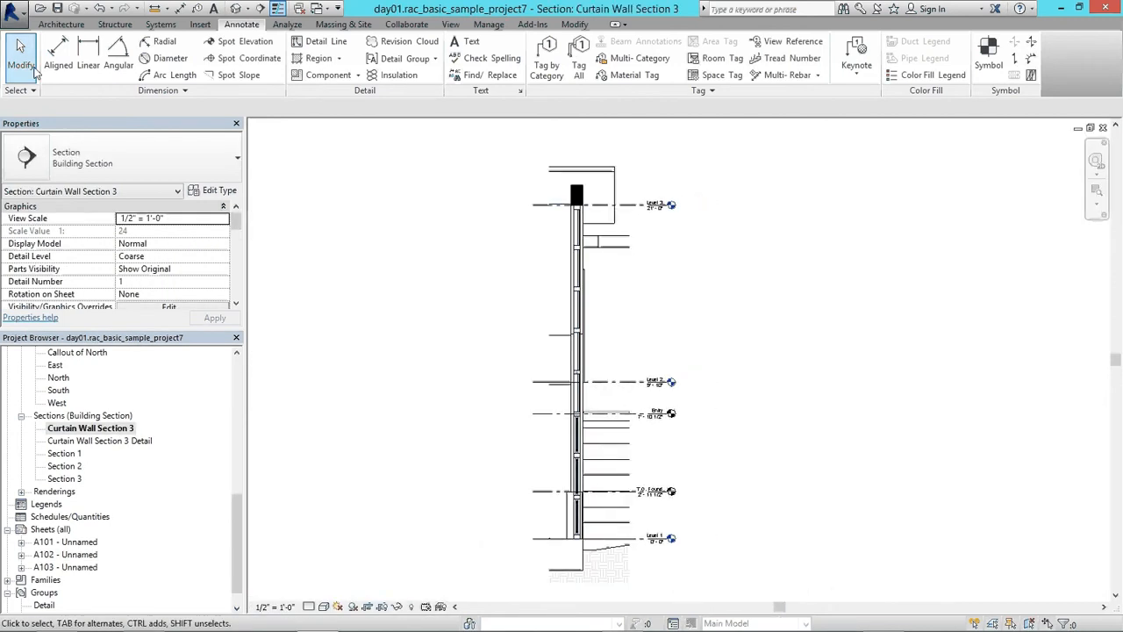
key("d")
key("i")
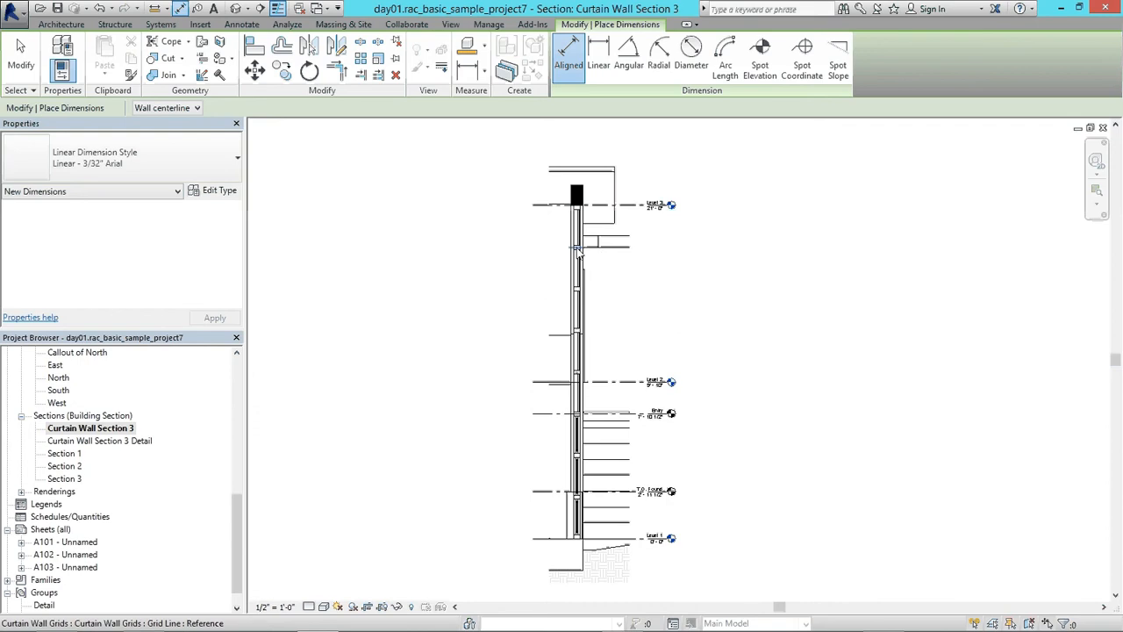
left_click(577, 247)
left_click(579, 288)
left_click(613, 268)
scroll(615, 248, "up", 3)
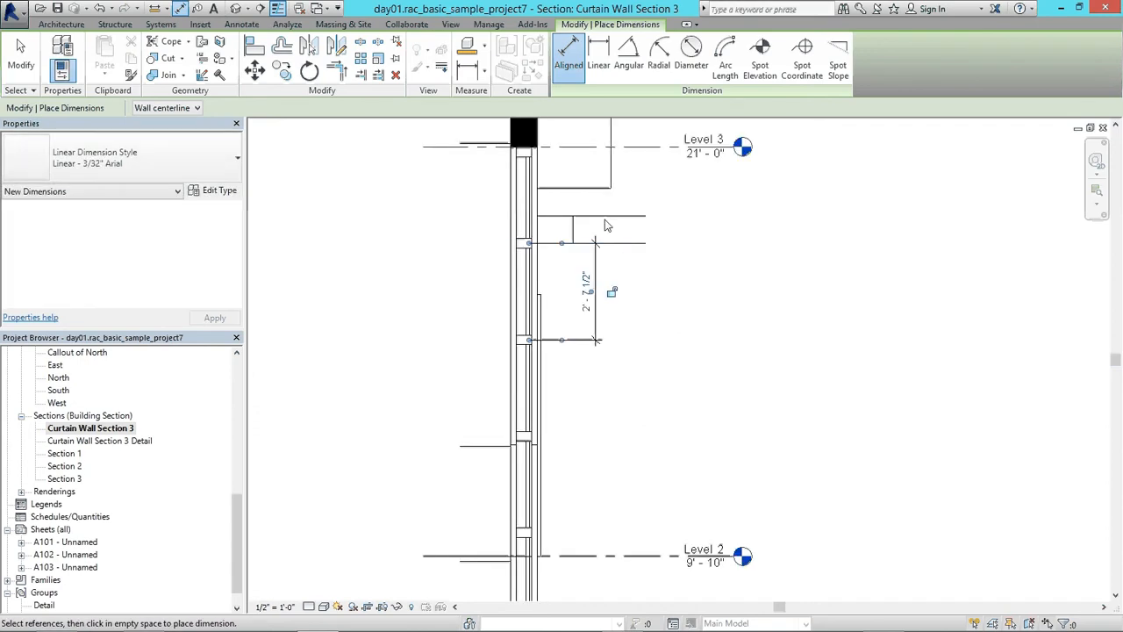
key("Escape")
key("Escape")
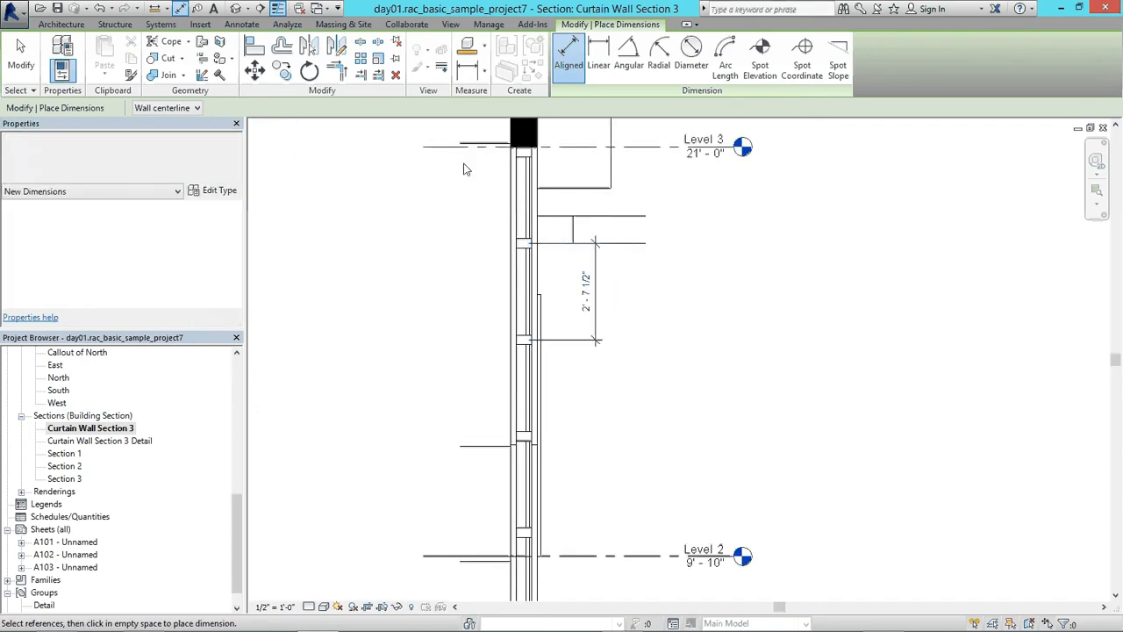
Step: Try to add a text note reading "SDAFG" with a two-segment leader from the mullion at the dimension's lower end
left_click(471, 43)
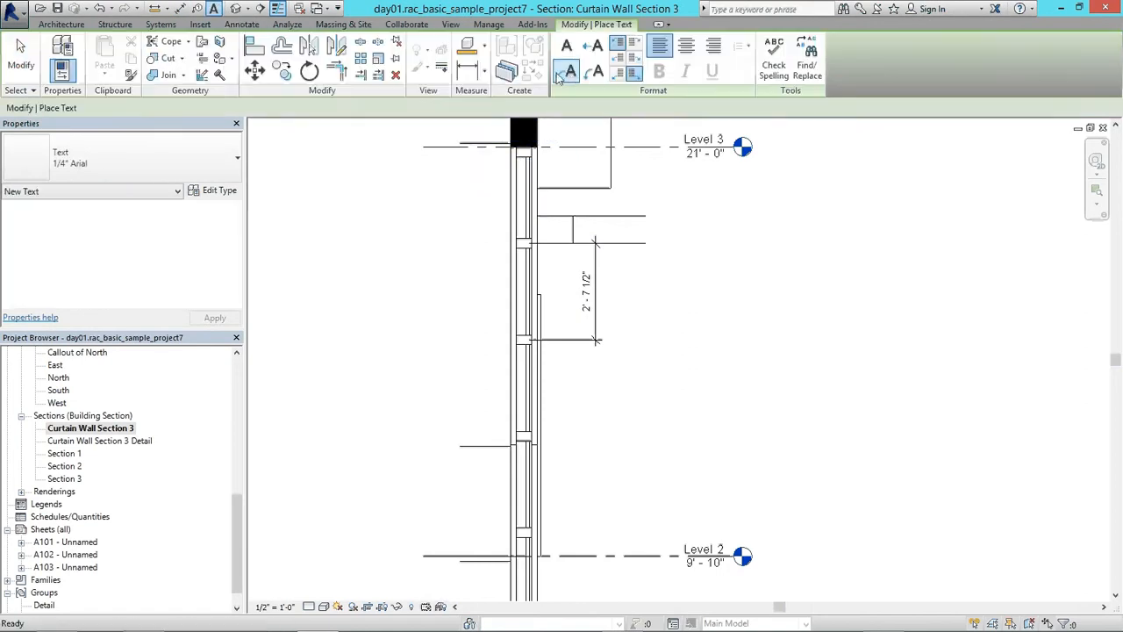
left_click(527, 347)
left_click(595, 410)
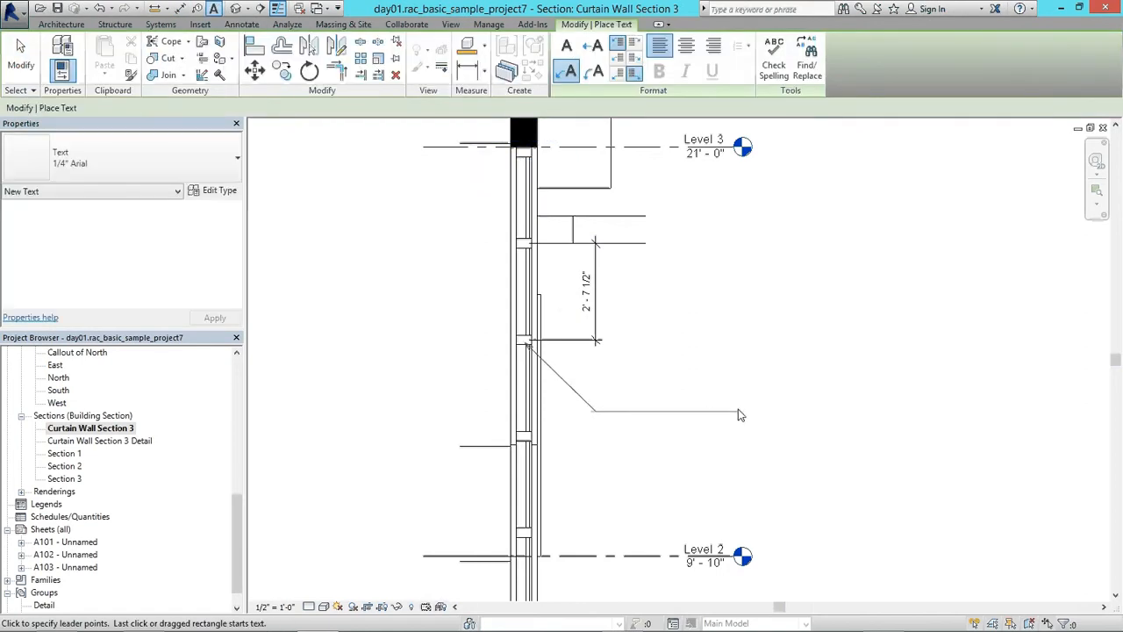
left_click(738, 411)
type("SDAFG")
left_click(806, 478)
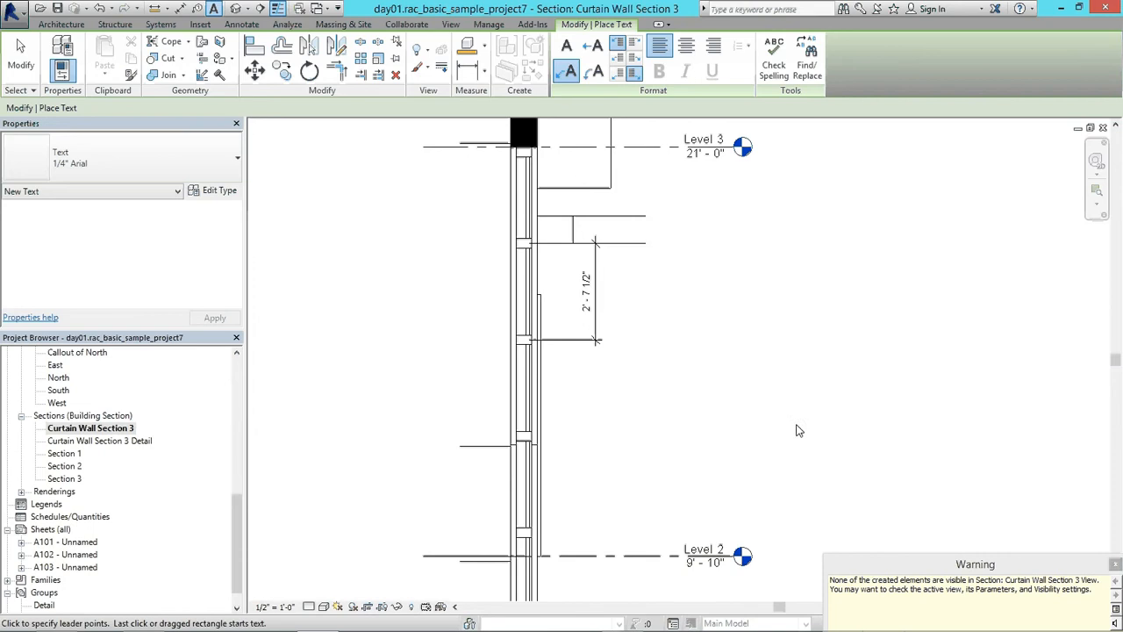
Step: Add a text note reading "DFG" with a two-segment leader pointing to the mullion at the dimension's lower end
left_click(524, 342)
left_click(566, 393)
left_click(597, 394)
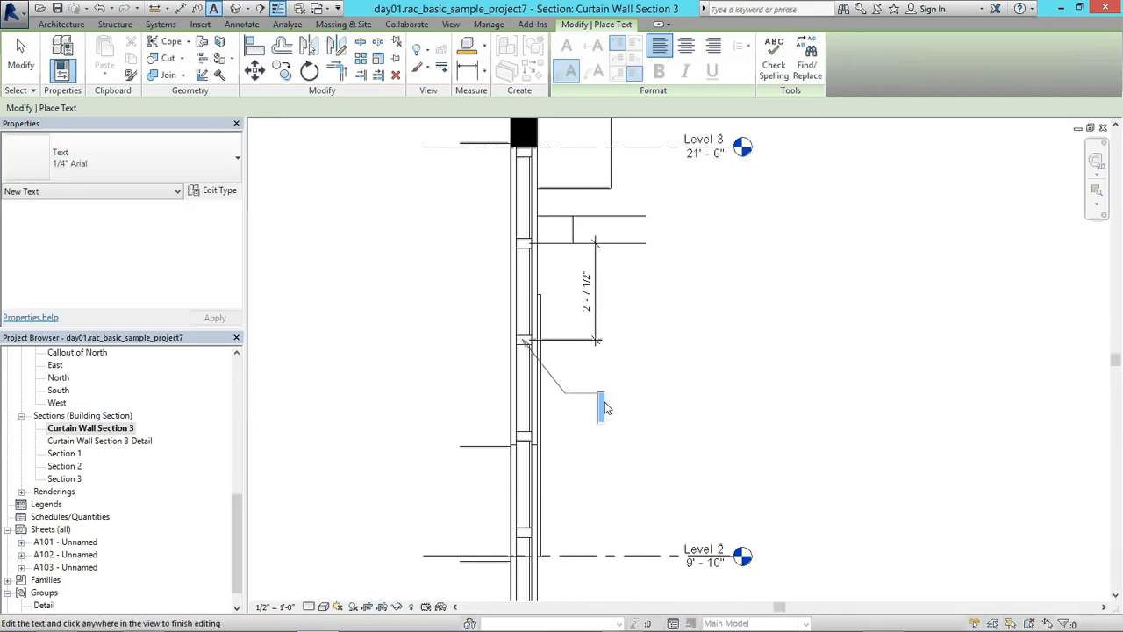
type("DFG")
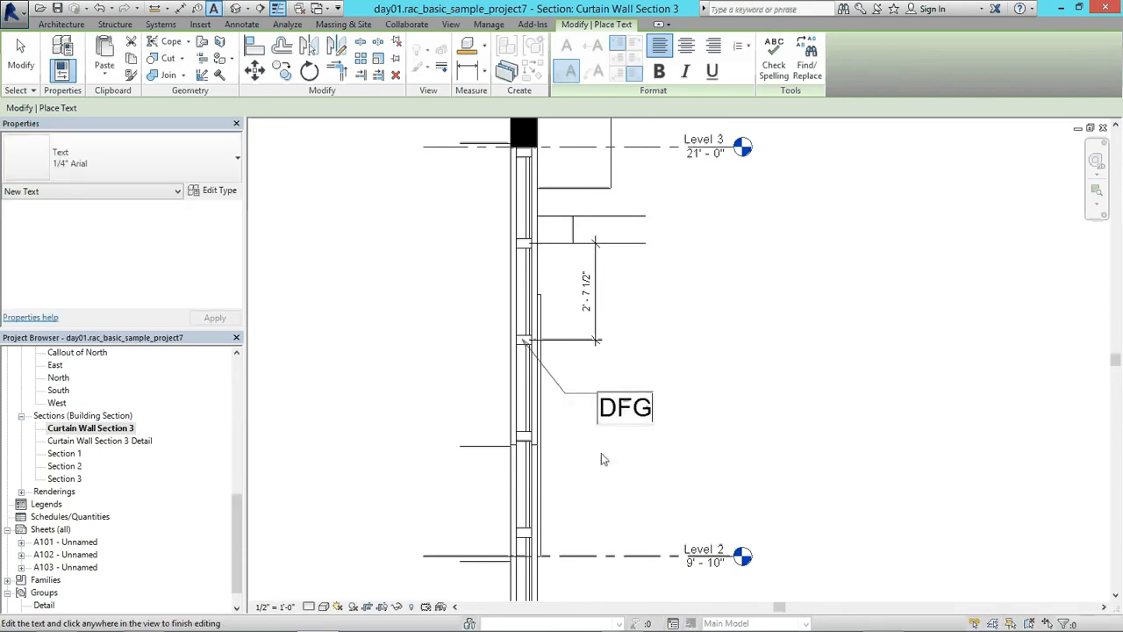
left_click(693, 294)
key("Escape")
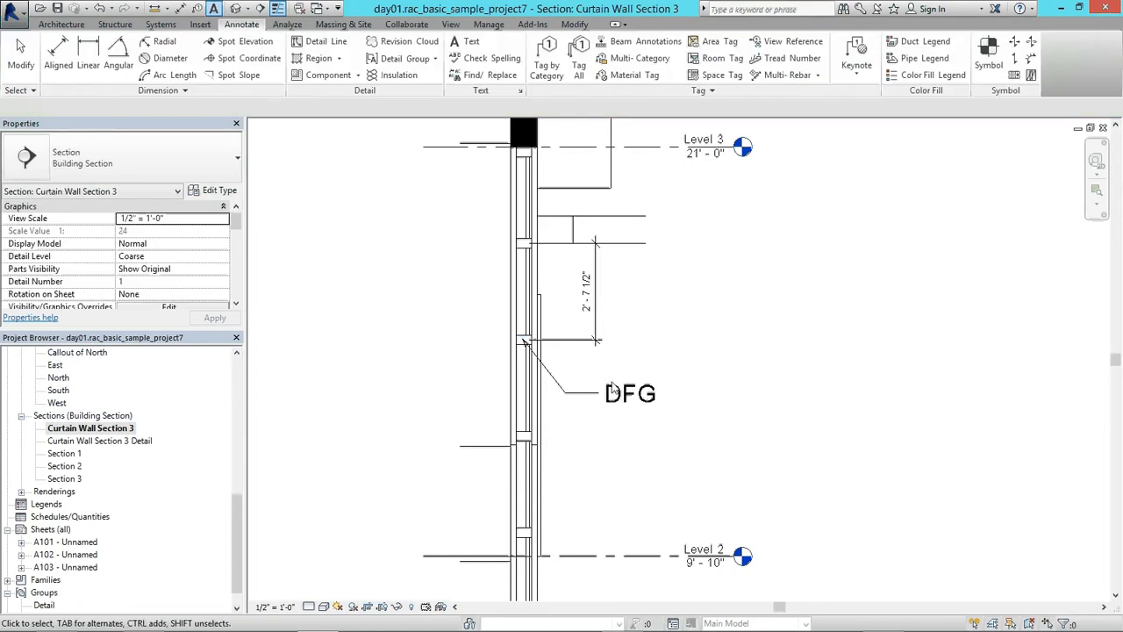
left_click(533, 456)
key("Escape")
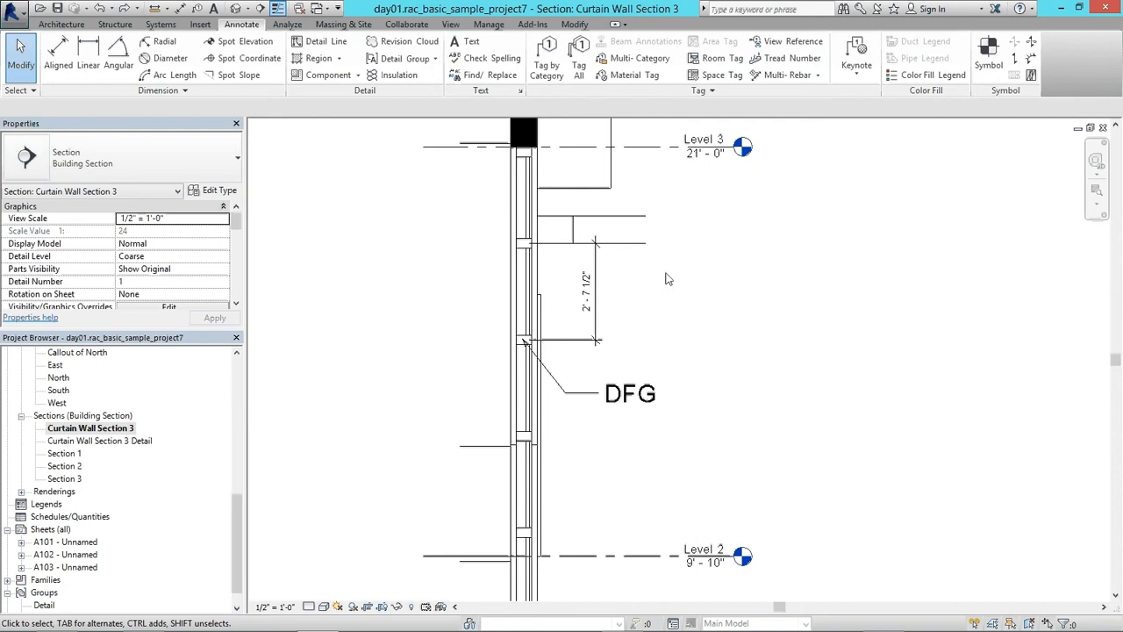
Step: Delete the "DFG" text note and the aligned dimension from the curtain wall section
left_click(597, 311)
left_click(600, 395)
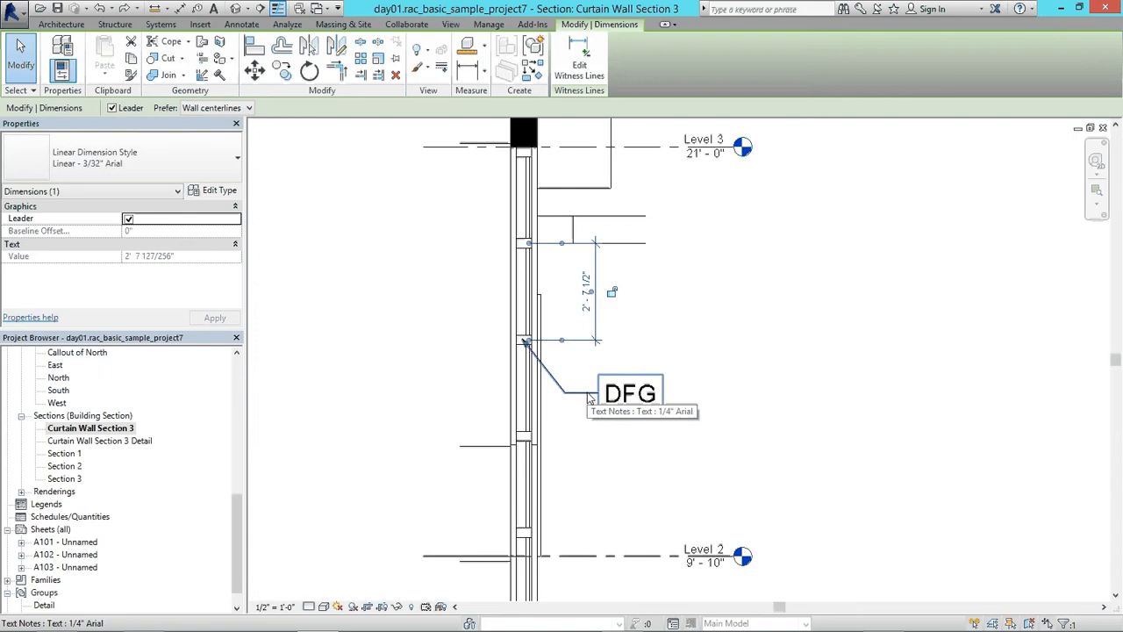
left_click(597, 395)
key("Delete")
left_click(597, 299)
key("Delete")
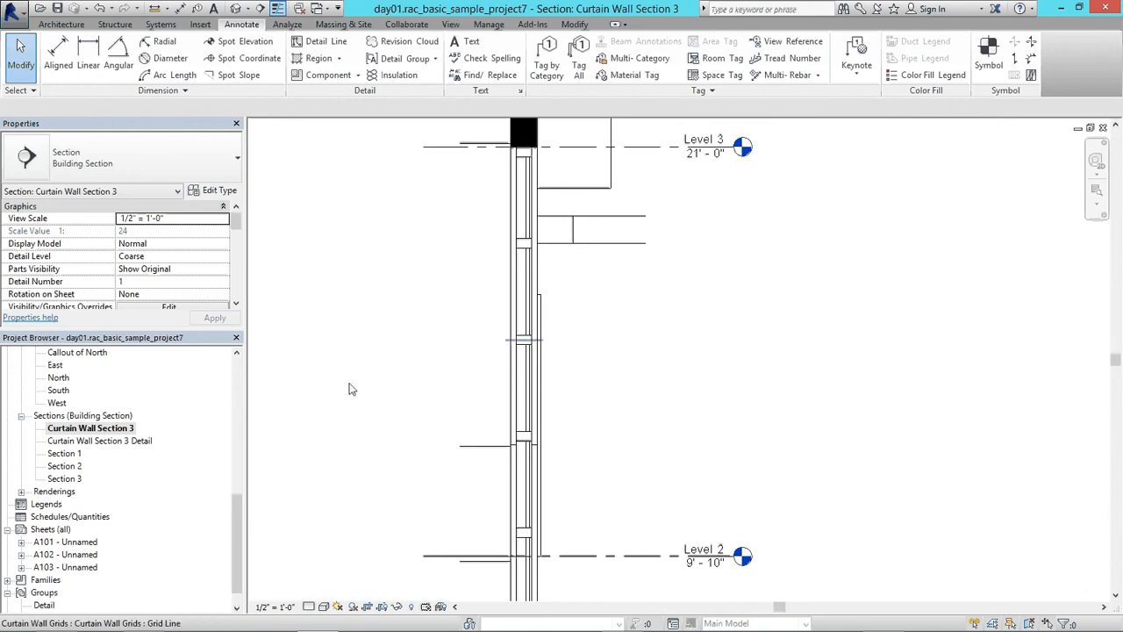
Step: Return to sheet A102 and add a leader text note reading "INTERMEDIATE JAMB" to the uppermost isometric curtain wall view
left_click_drag(237, 529, 237, 551)
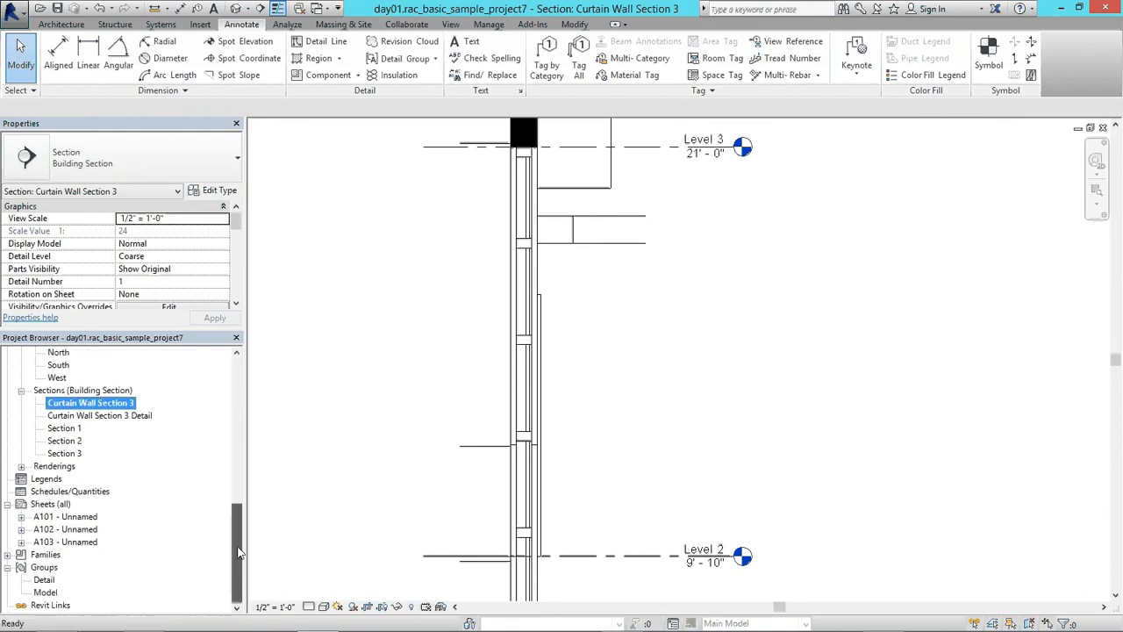
double_click(67, 529)
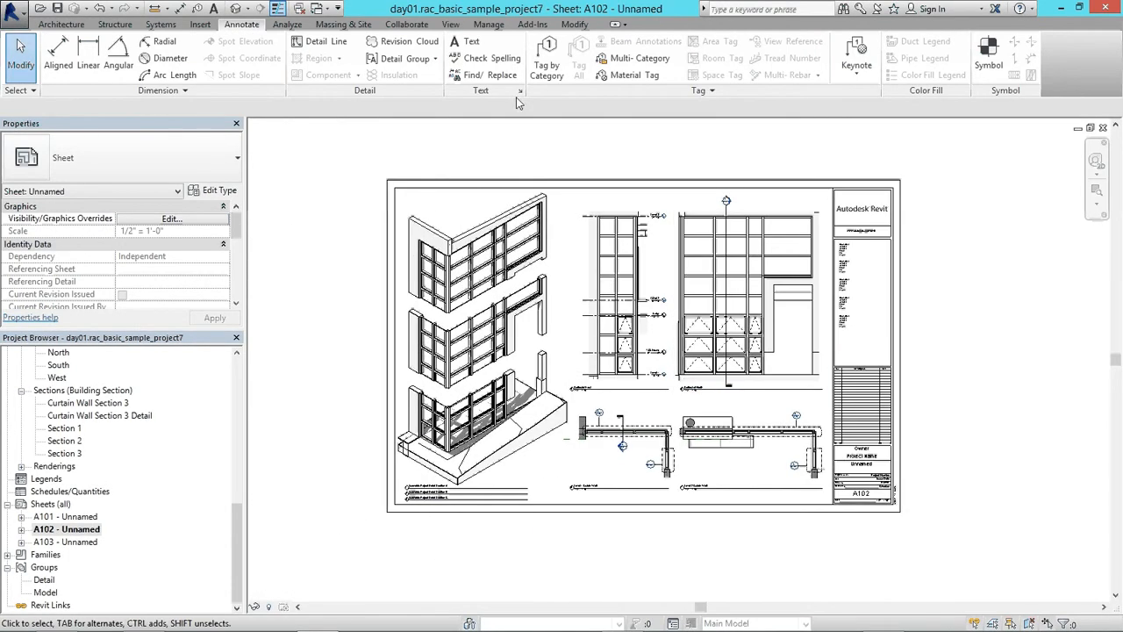
left_click(466, 41)
scroll(534, 251, "up", 4)
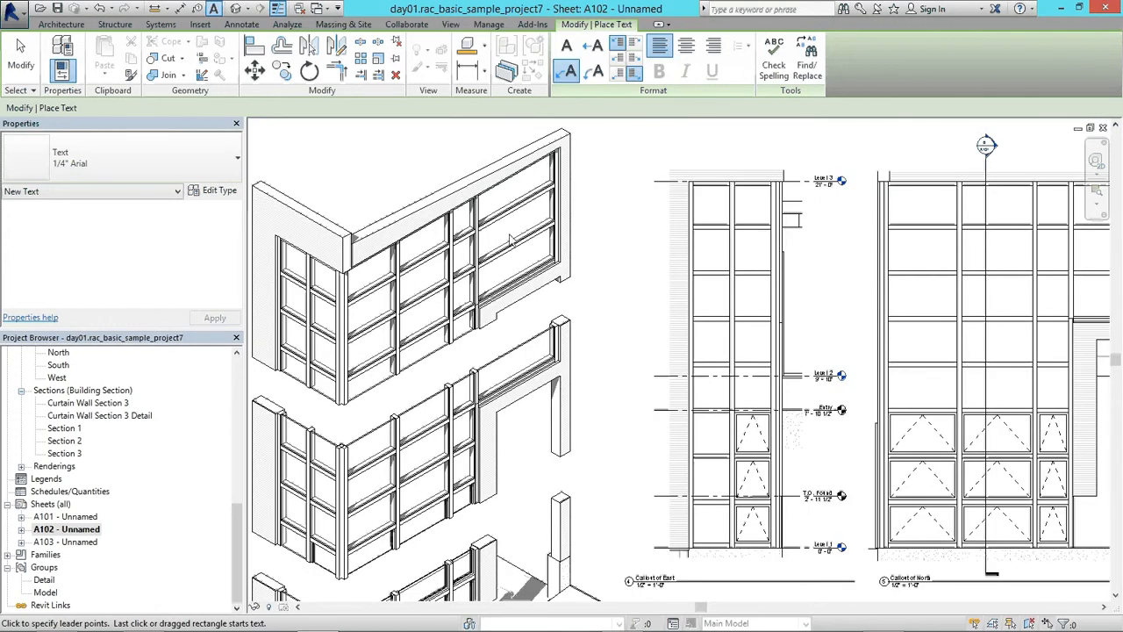
scroll(877, 299, "down", 4)
scroll(556, 236, "up", 5)
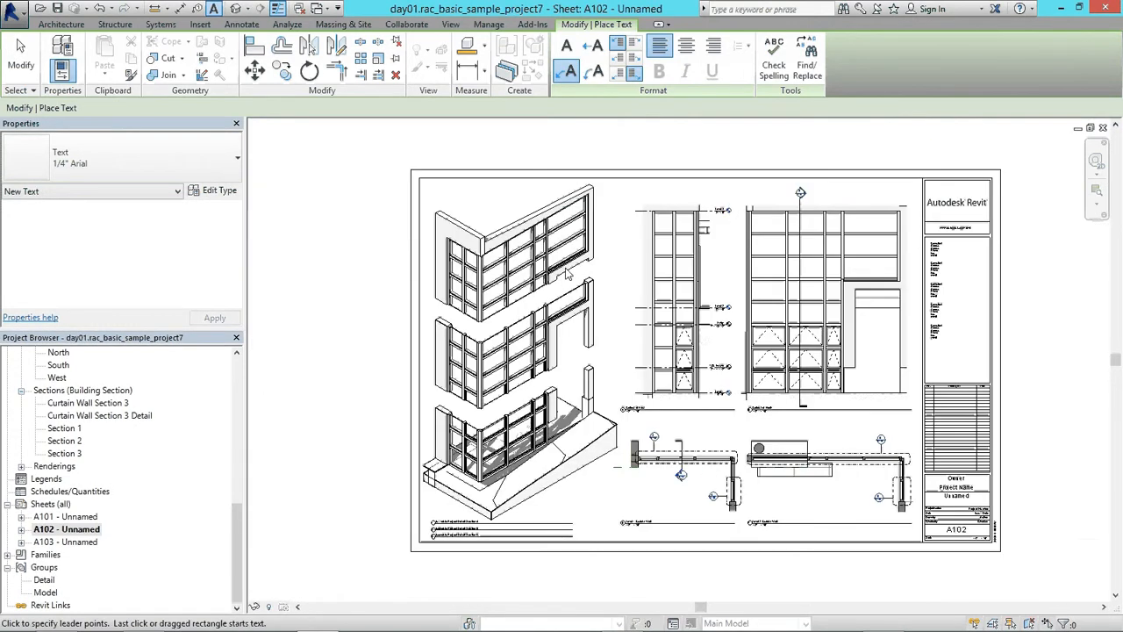
left_click(556, 231)
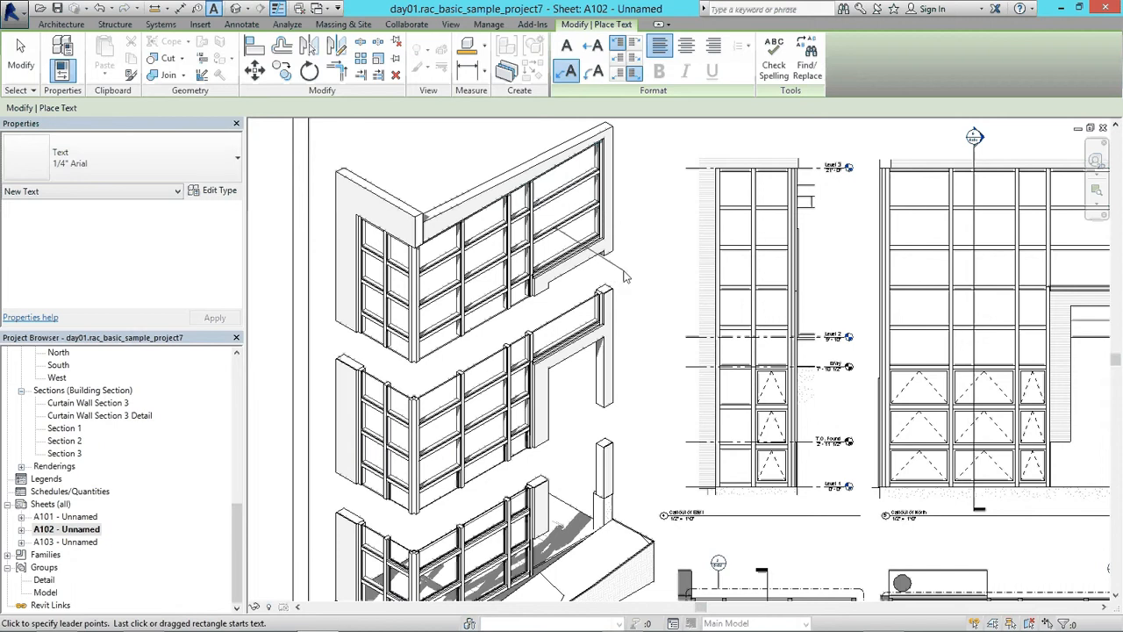
left_click(637, 273)
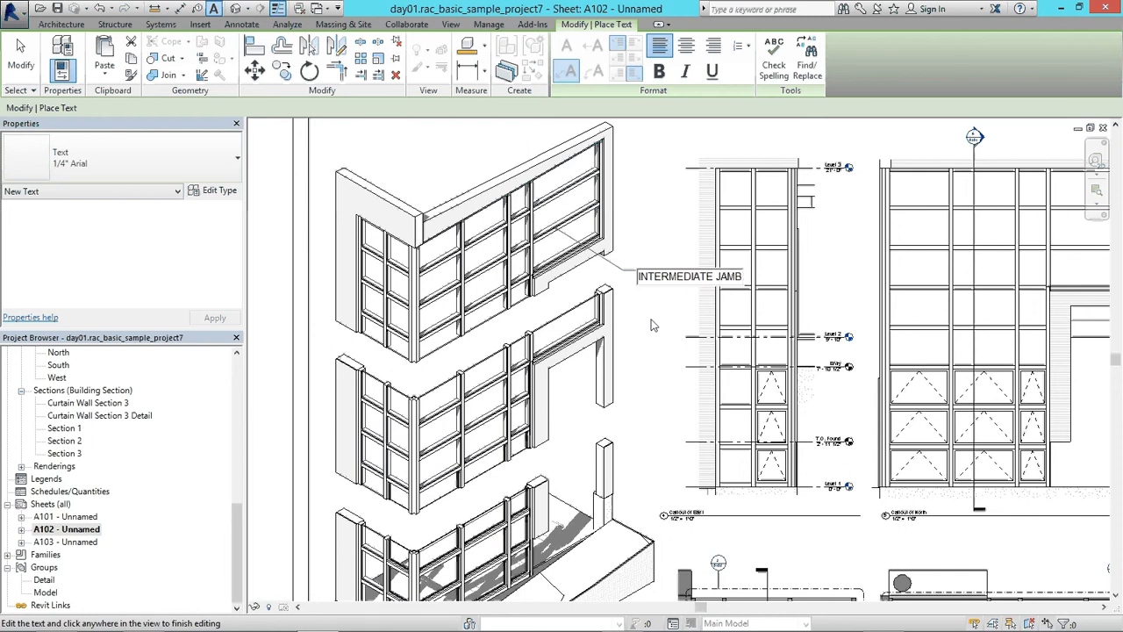
left_click(651, 326)
key("Escape")
key("Escape")
Step: Try to place a leader text note inside the activated Callout of East viewport, pointing to its curtain wall
middle_click_drag(667, 308, 613, 301)
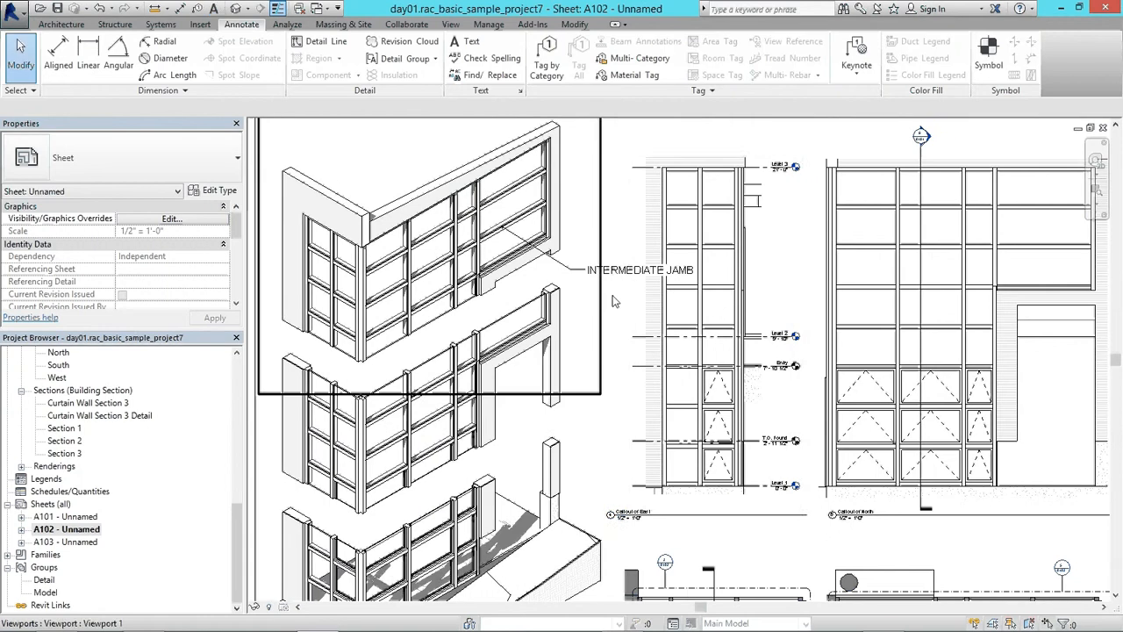
double_click(777, 238)
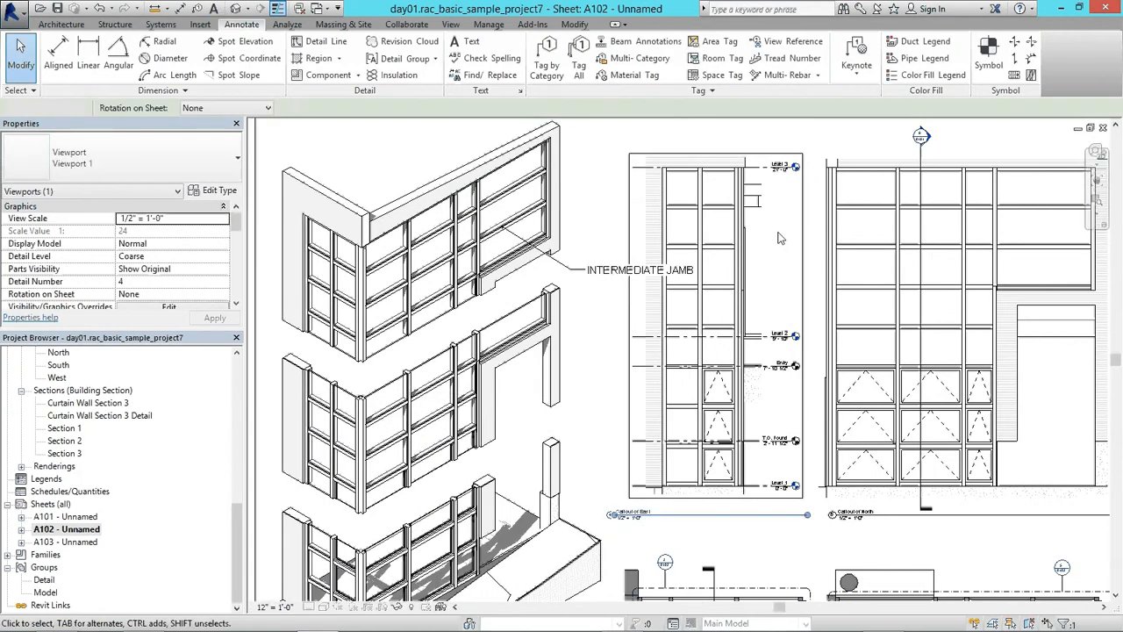
left_click(468, 42)
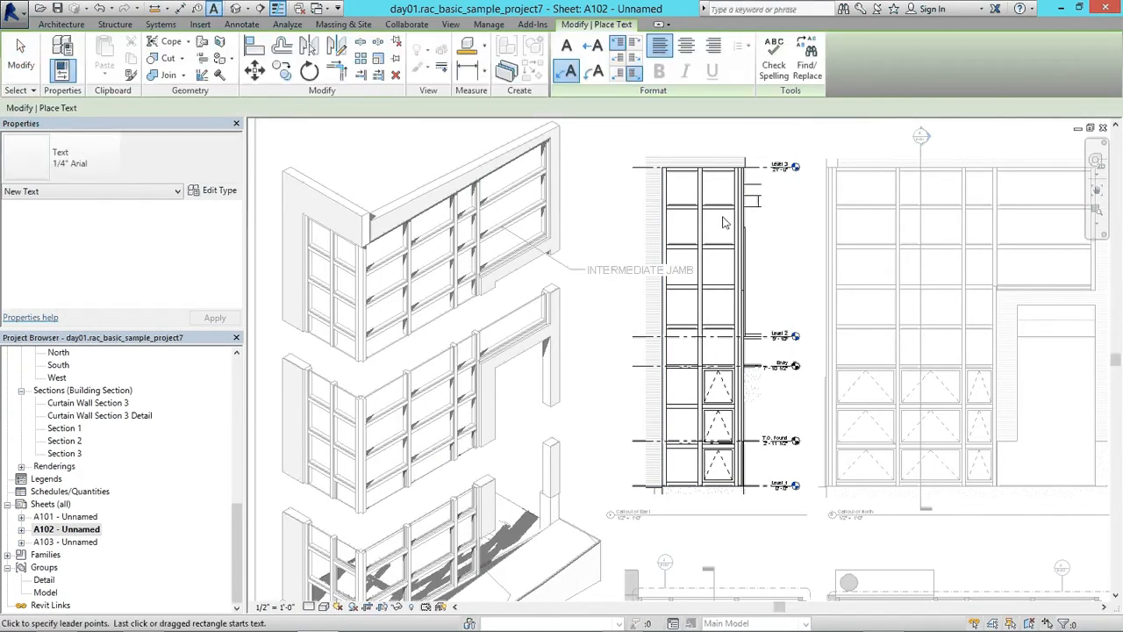
left_click(721, 215)
left_click(777, 245)
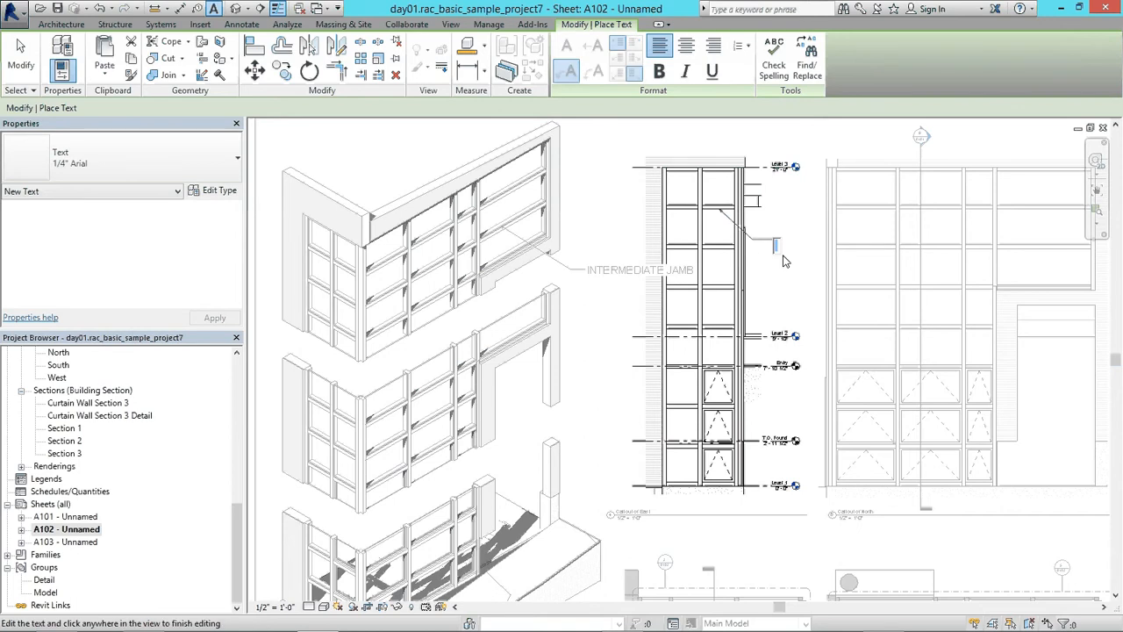
left_click(765, 245)
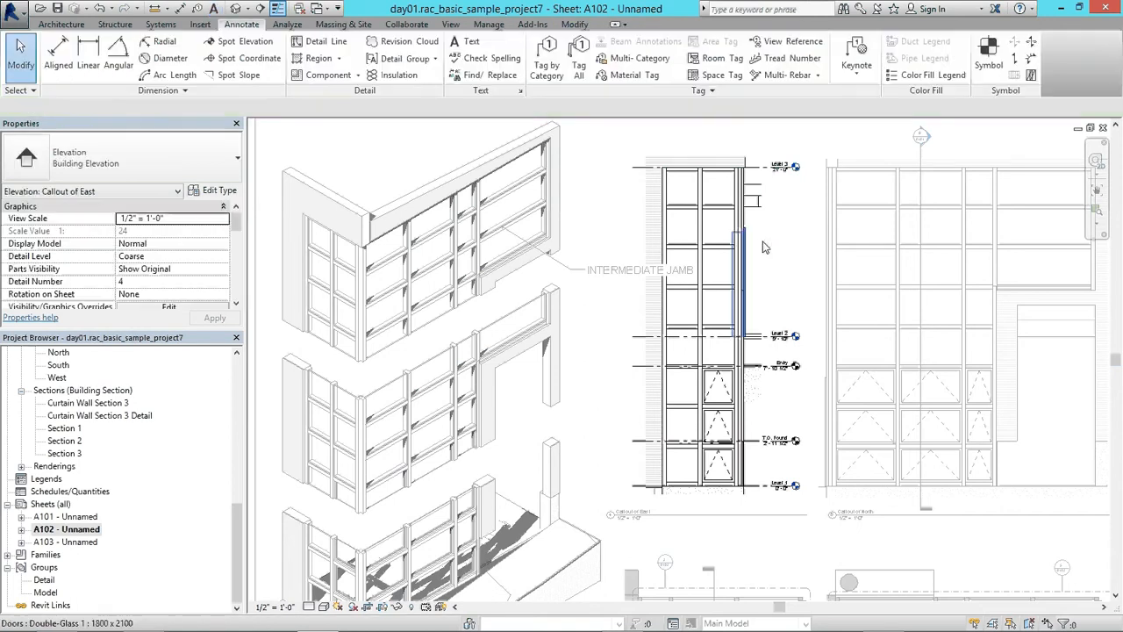
scroll(751, 250, "down", 1)
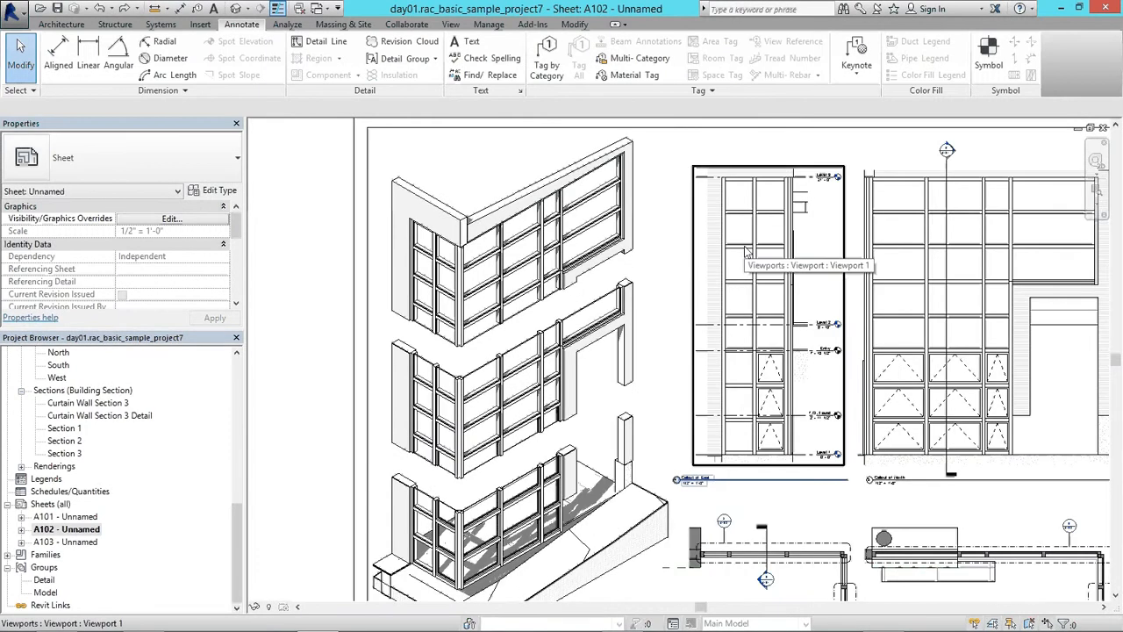
scroll(745, 251, "up", 1)
scroll(659, 307, "down", 2)
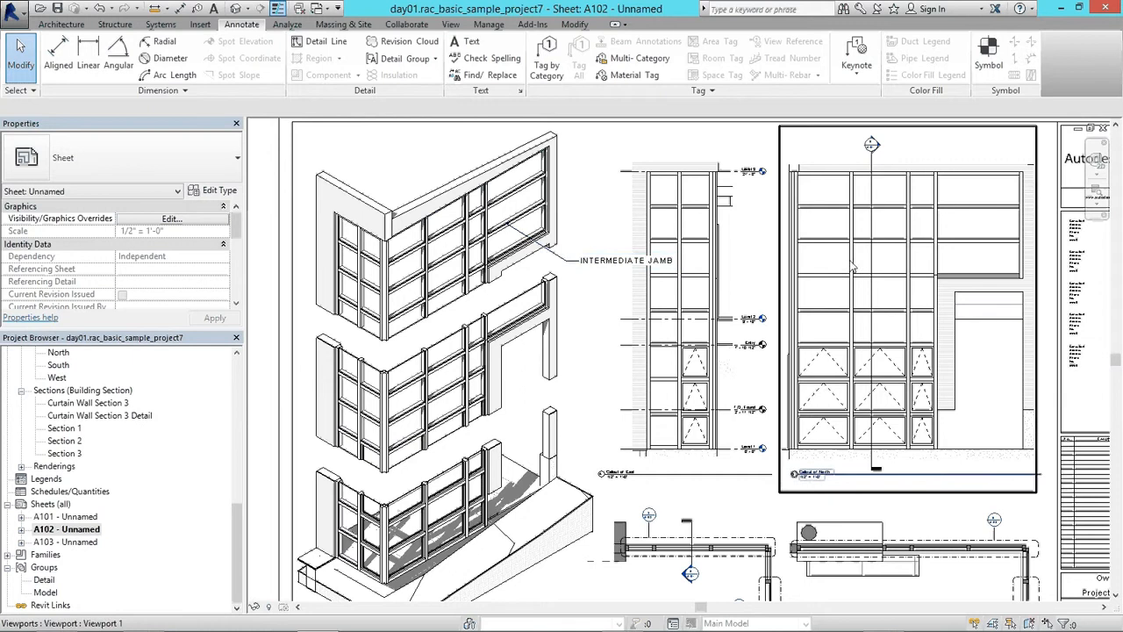
scroll(474, 210, "down", 2)
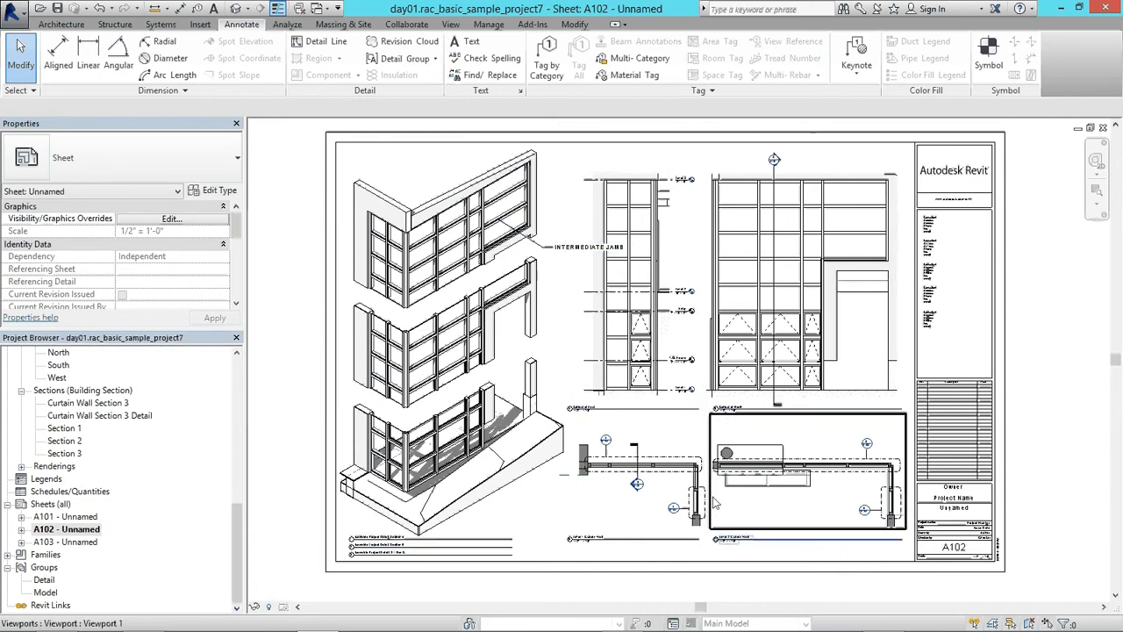
scroll(544, 224, "up", 2)
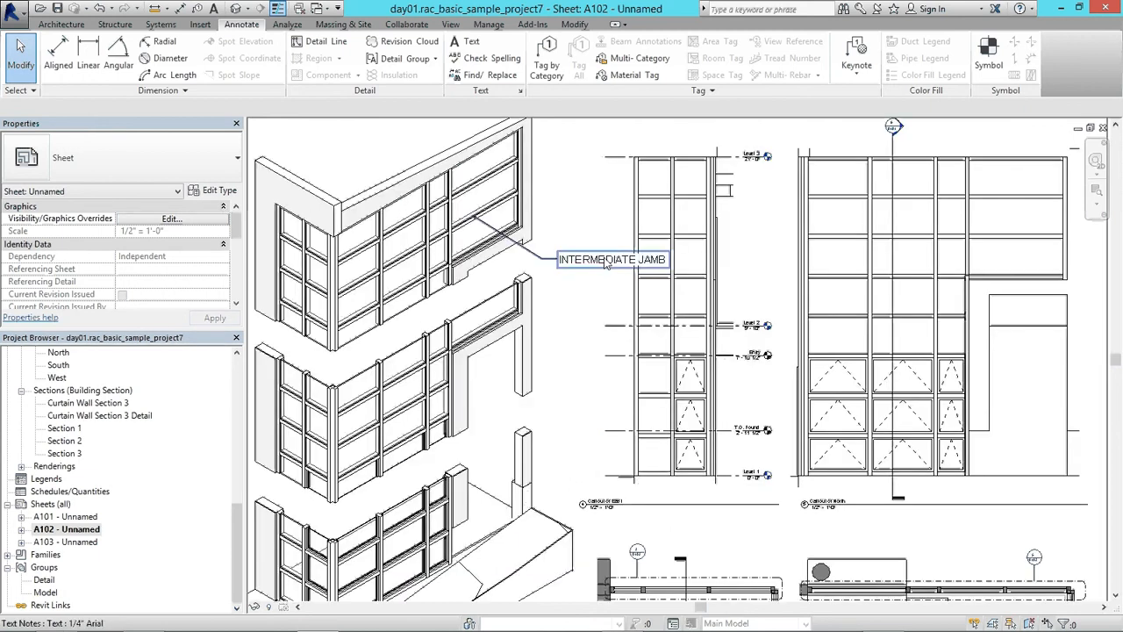
left_click(606, 262)
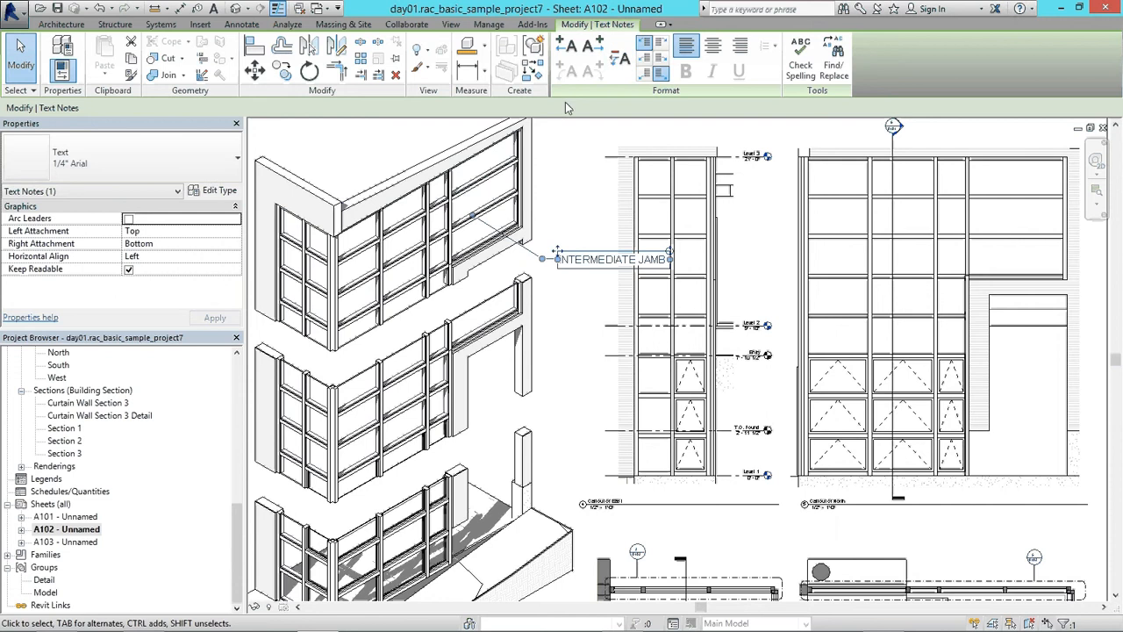
left_click(571, 145)
left_click(589, 145)
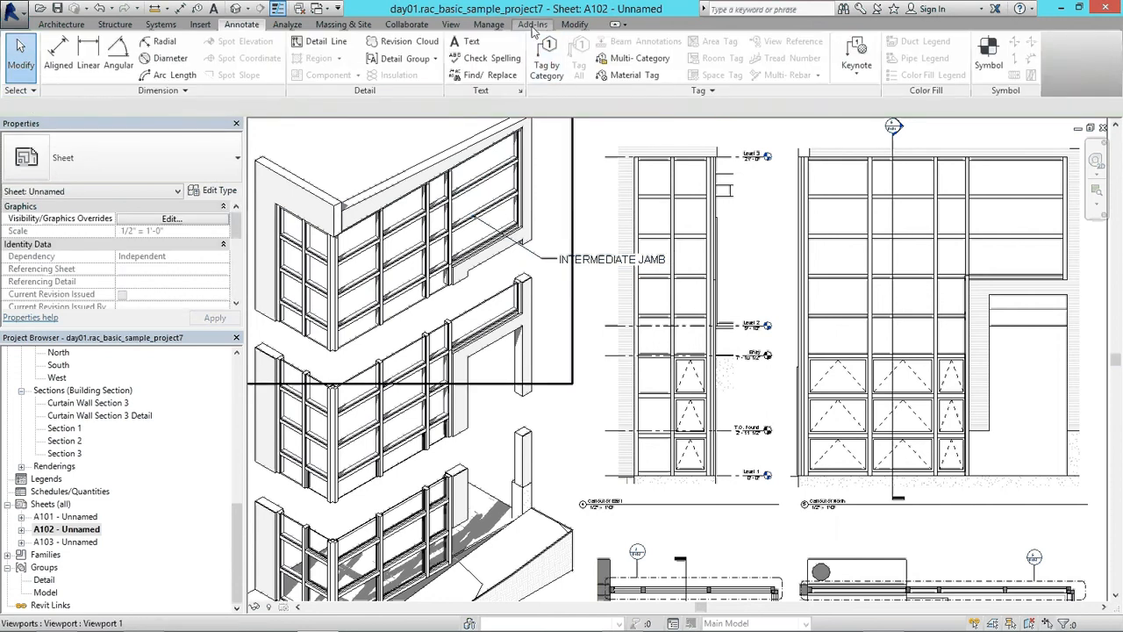
left_click(467, 41)
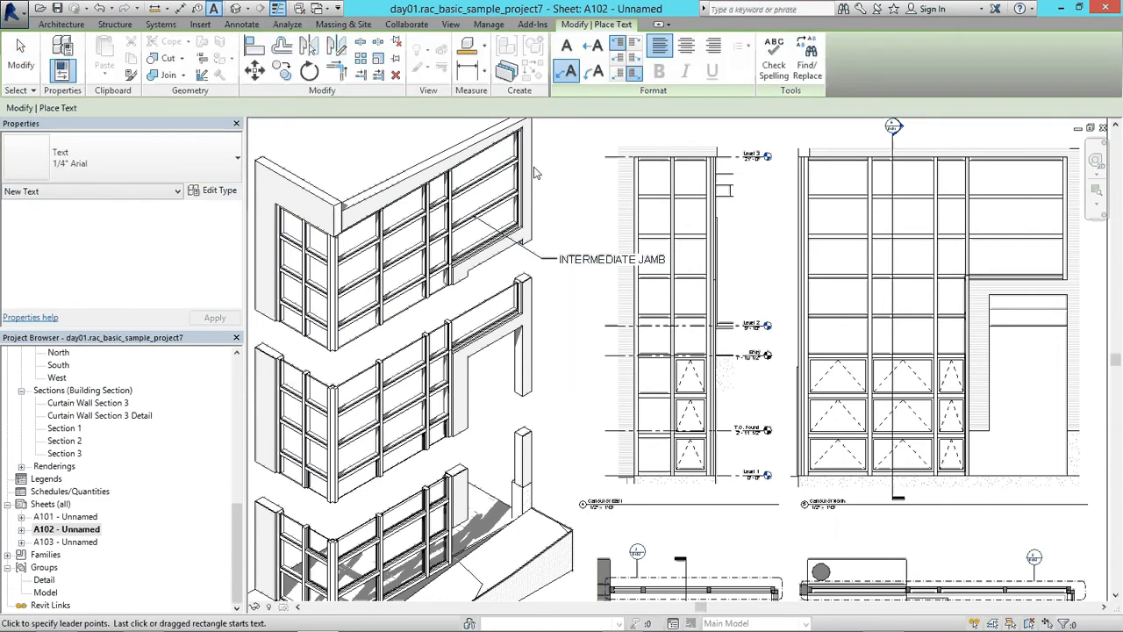
left_click(569, 72)
key("Escape")
Step: Narrow the "INTERMEDIATE JAMB" note's text box so it wraps onto two lines, and slightly adjust the note's position and leader end
left_click(649, 264)
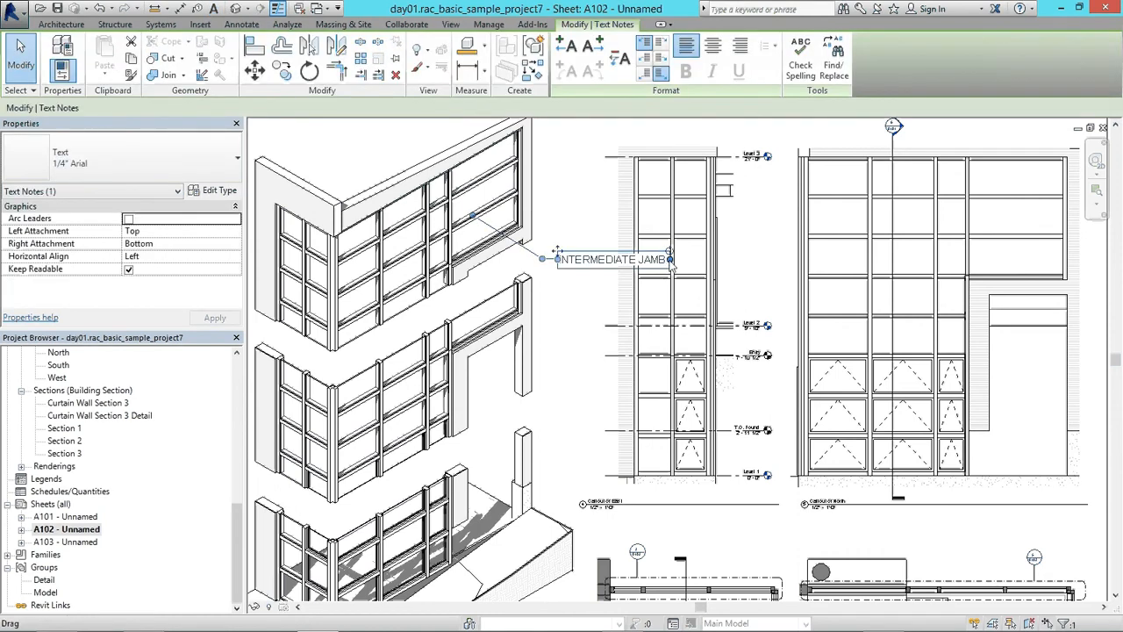
left_click_drag(651, 267, 627, 263)
left_click_drag(554, 254, 551, 252)
mouse_move(472, 215)
left_mouse_down()
mouse_move(472, 205)
mouse_move(473, 217)
left_mouse_up()
key("Escape")
middle_click_drag(573, 272, 594, 255)
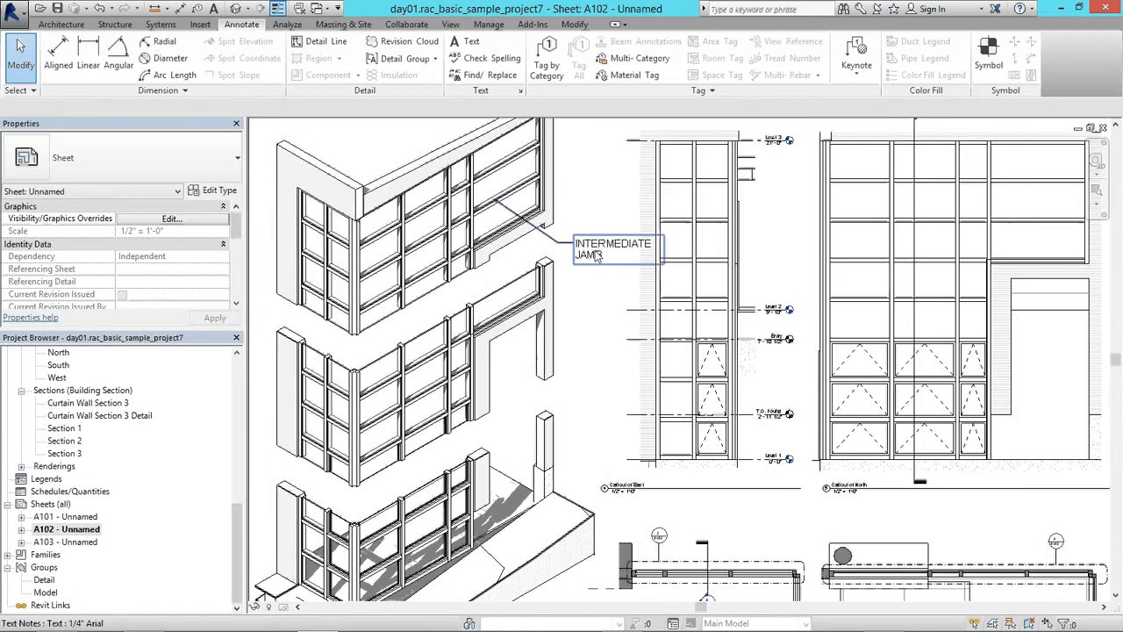
Step: Duplicate the "INTERMEDIATE JAMB" note's text type as 1/8" Arial and set its text size to 1/8"
scroll(592, 257, "up", 2)
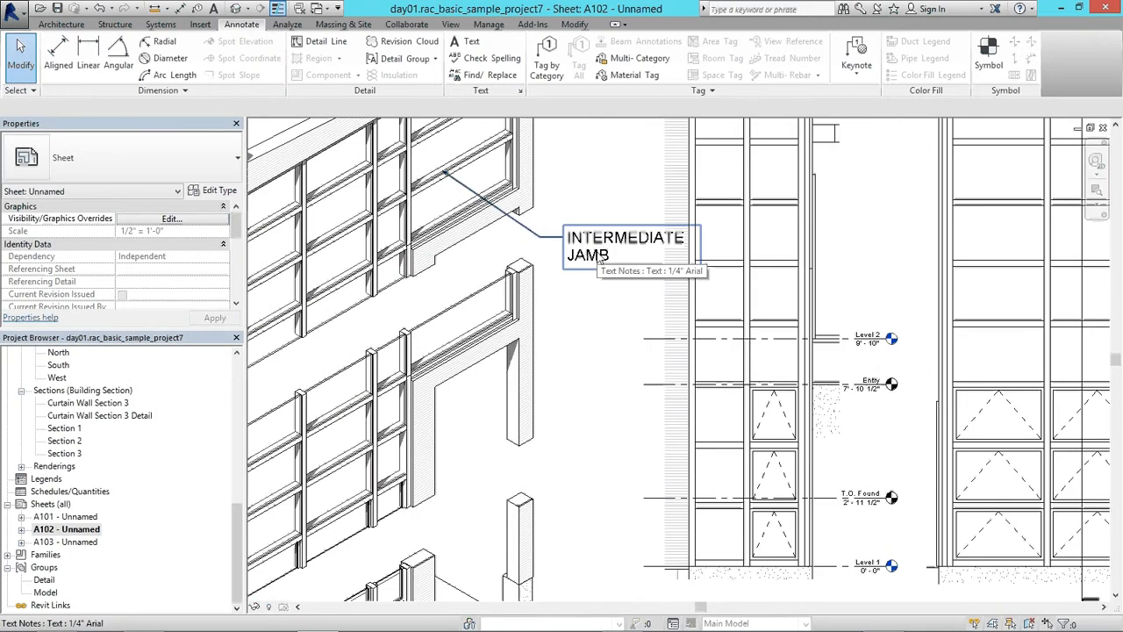
scroll(599, 257, "down", 1)
left_click(604, 256)
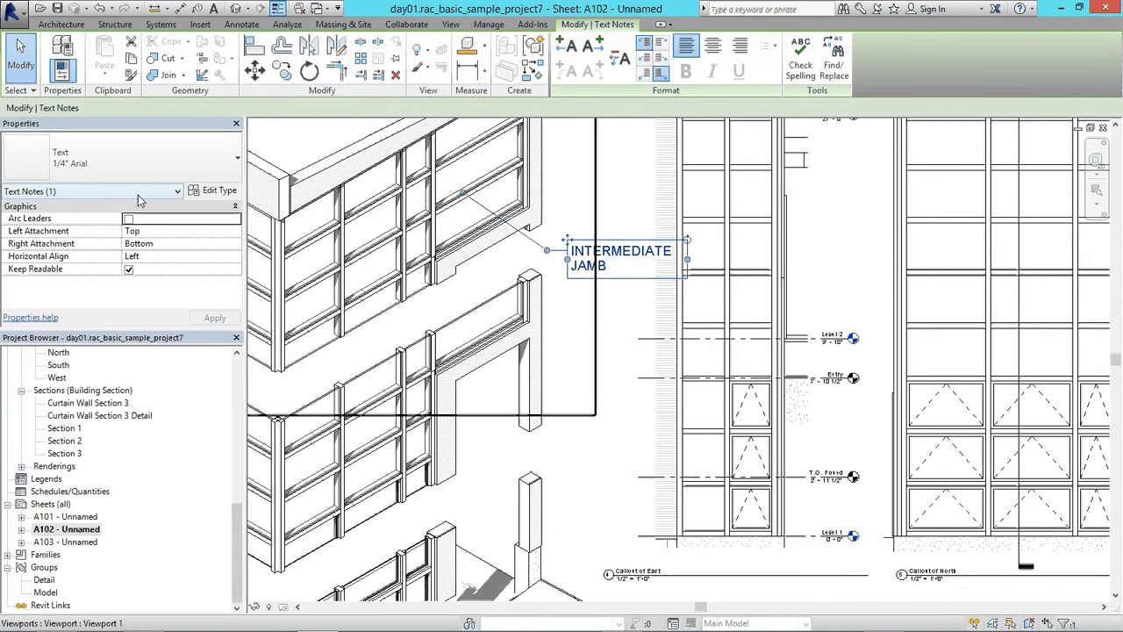
left_click(78, 167)
left_click(78, 167)
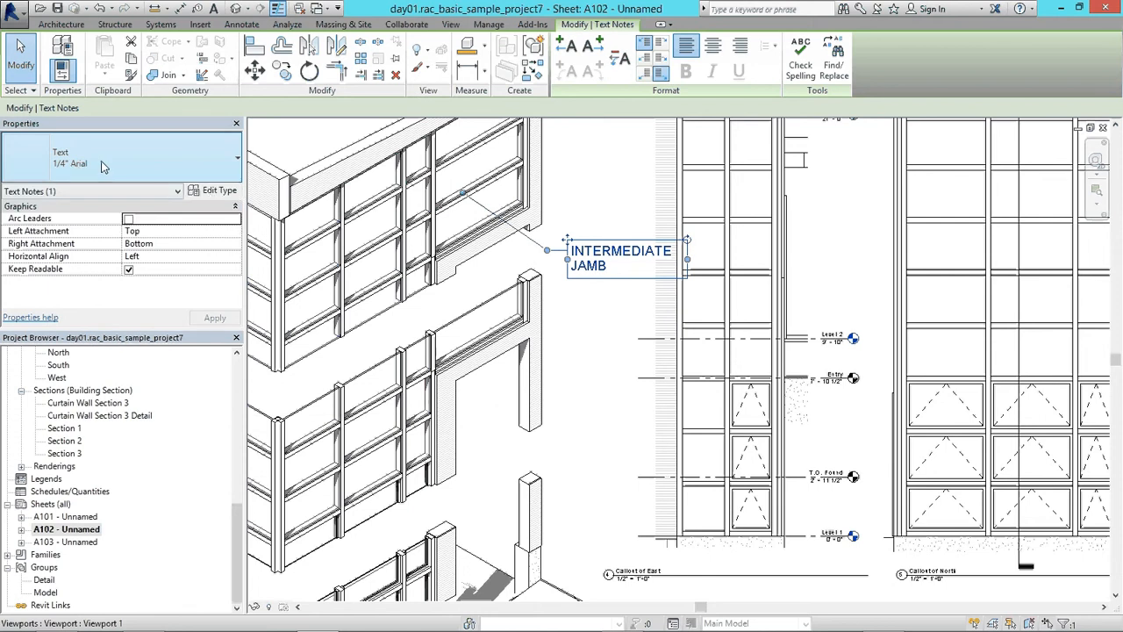
left_click(211, 198)
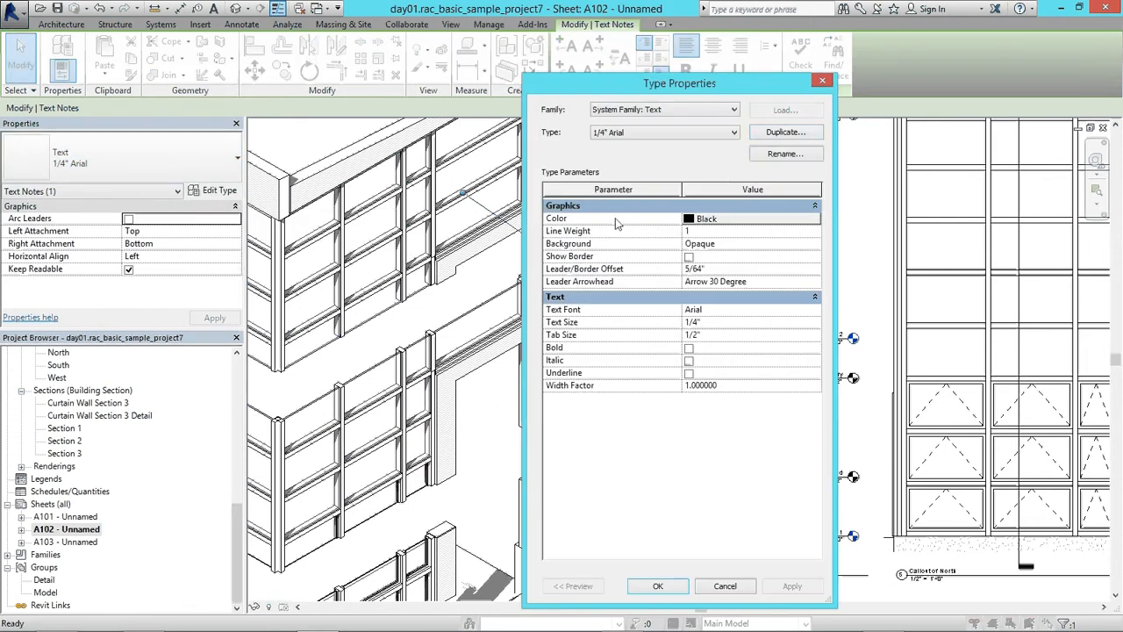
left_click(785, 132)
left_click(544, 301)
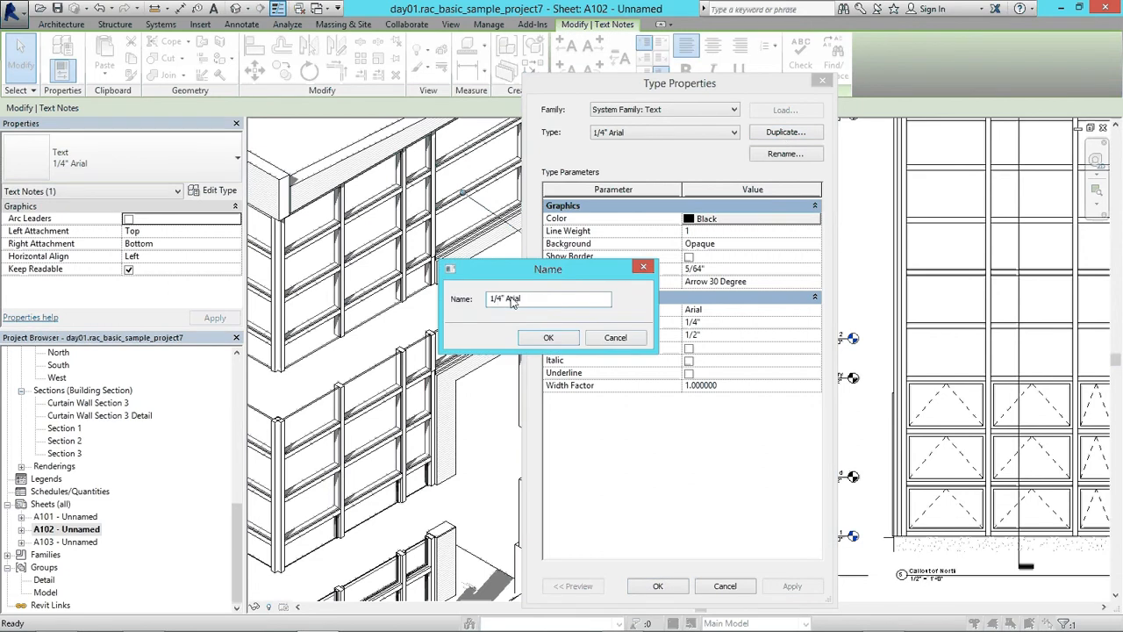
left_click(548, 338)
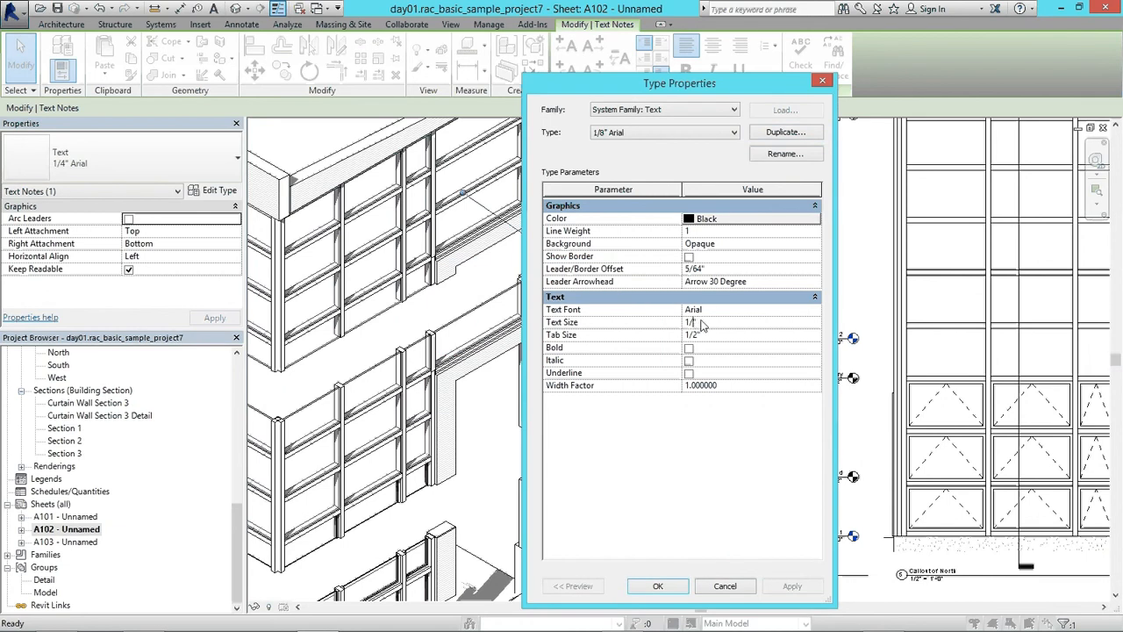
left_click(658, 587)
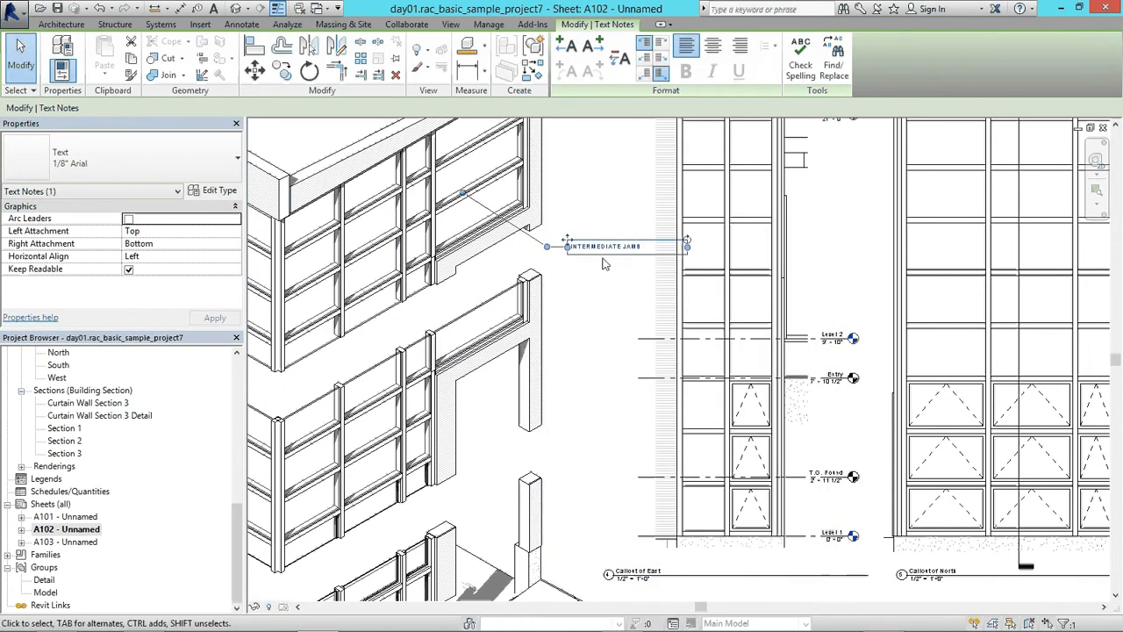
Step: Narrow the resized "INTERMEDIATE JAMB" text box to wrap the words onto two lines, and shift the note slightly away from its leader
left_click(617, 294)
scroll(617, 294, "up", 3)
left_click(576, 235)
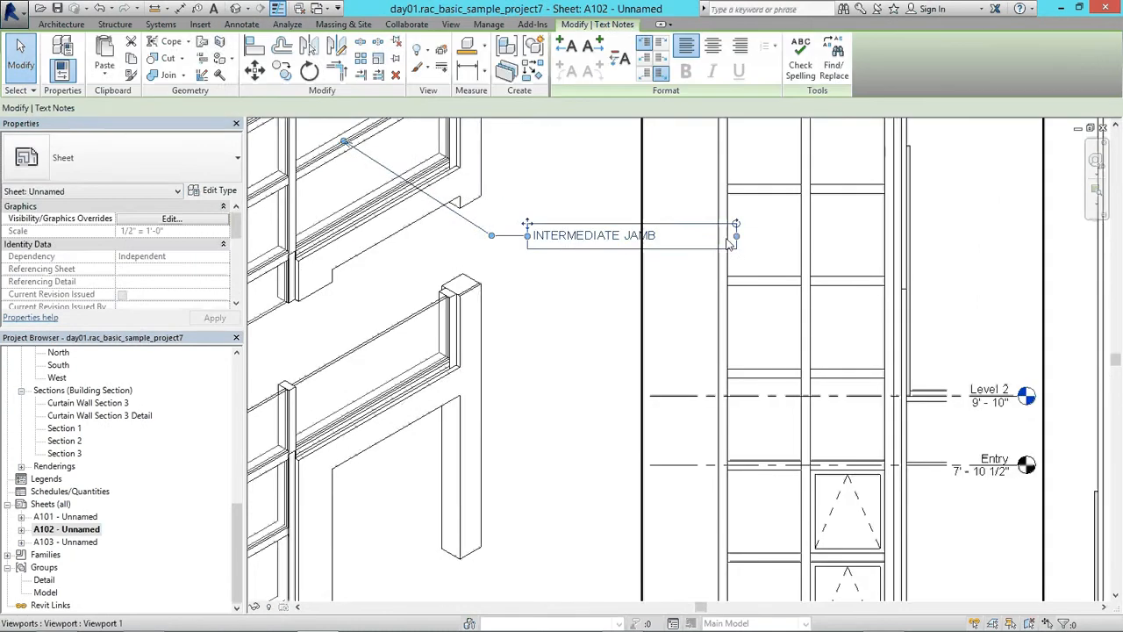
left_click_drag(735, 235, 650, 244)
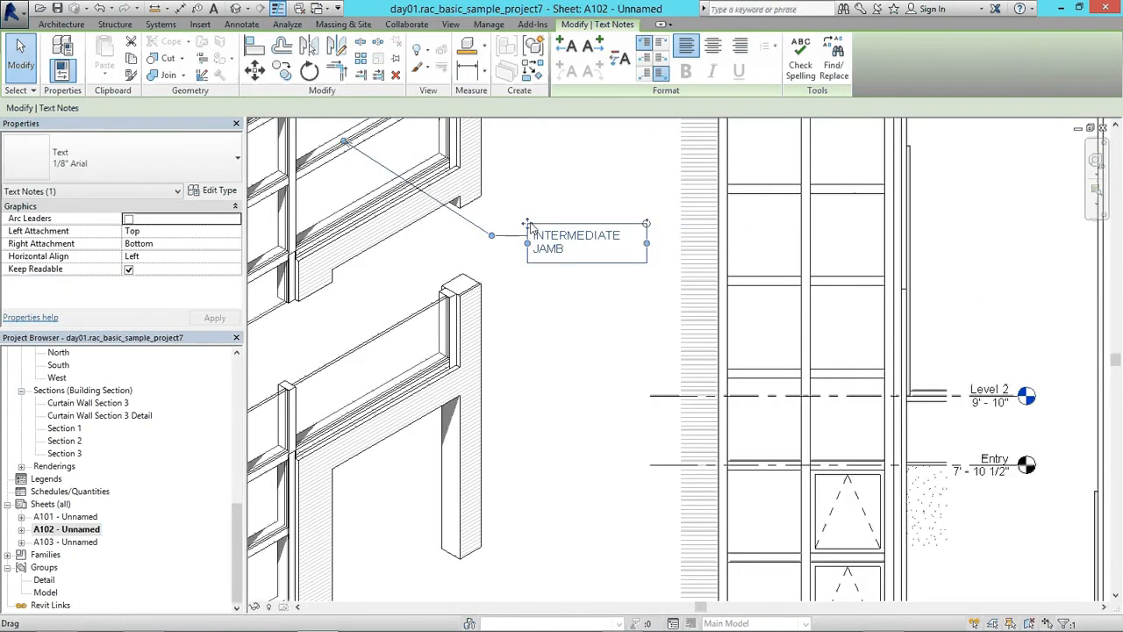
left_click_drag(528, 225, 539, 225)
left_click(601, 358)
scroll(591, 358, "down", 1)
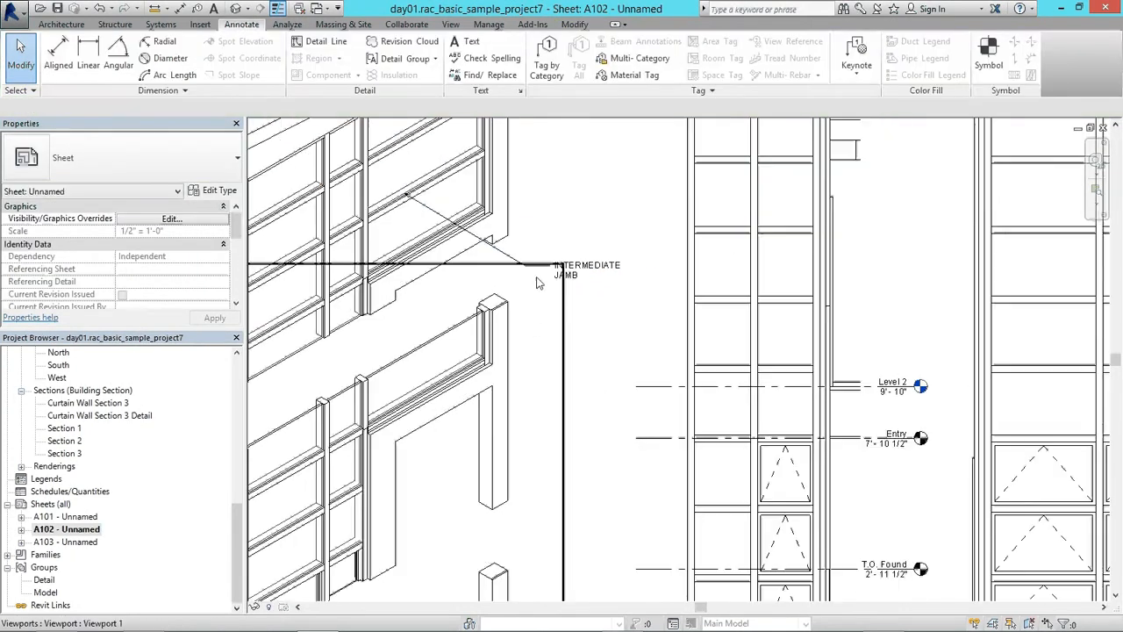
Step: Switch the "INTERMEDIATE JAMB" note to the 1/4" Arial type and back to 1/8" Arial
left_click(612, 273)
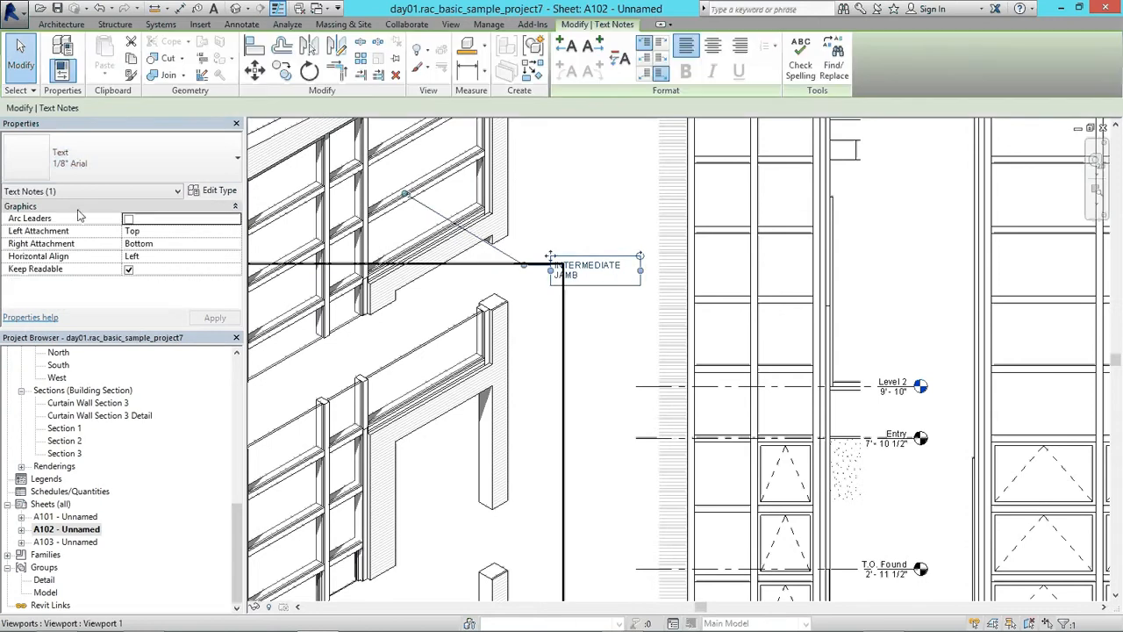
left_click(175, 156)
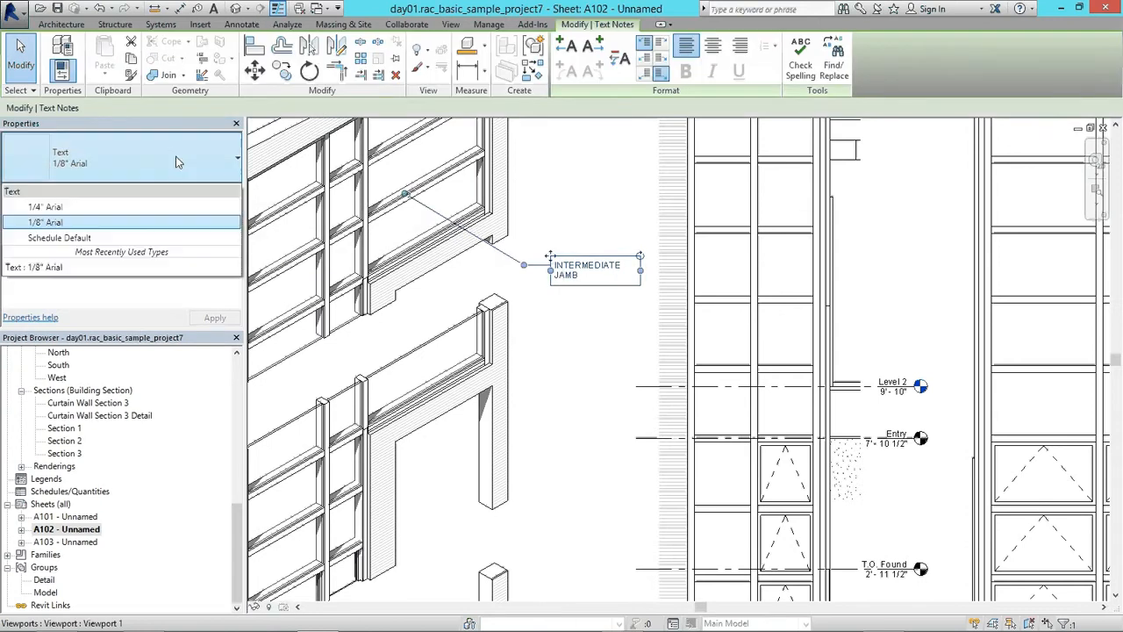
left_click(46, 206)
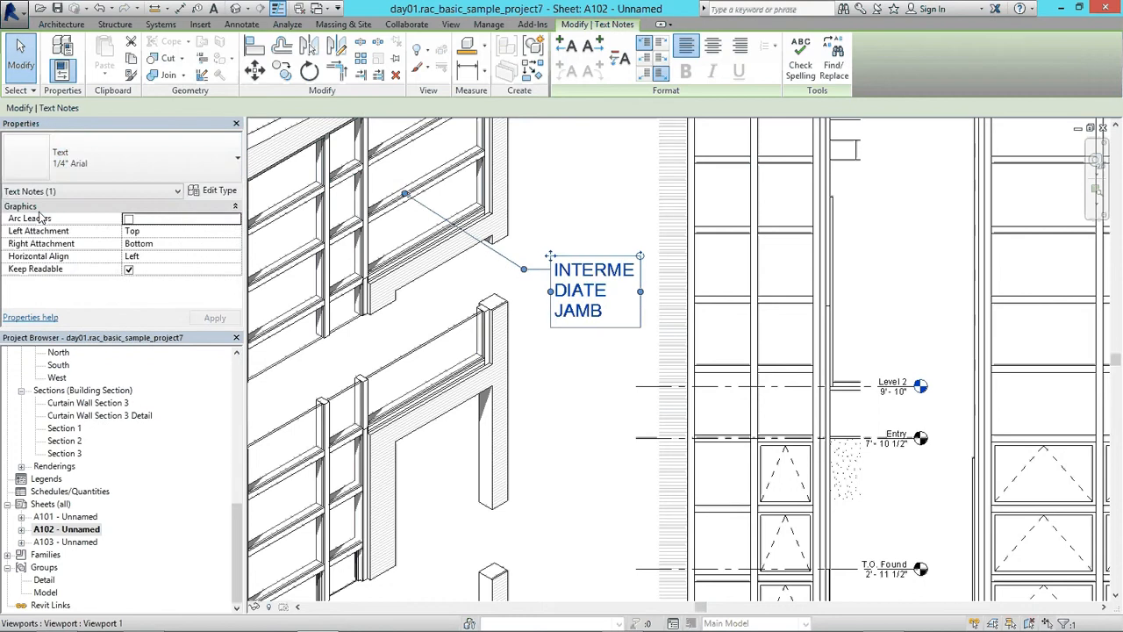
left_click(85, 171)
left_click(74, 225)
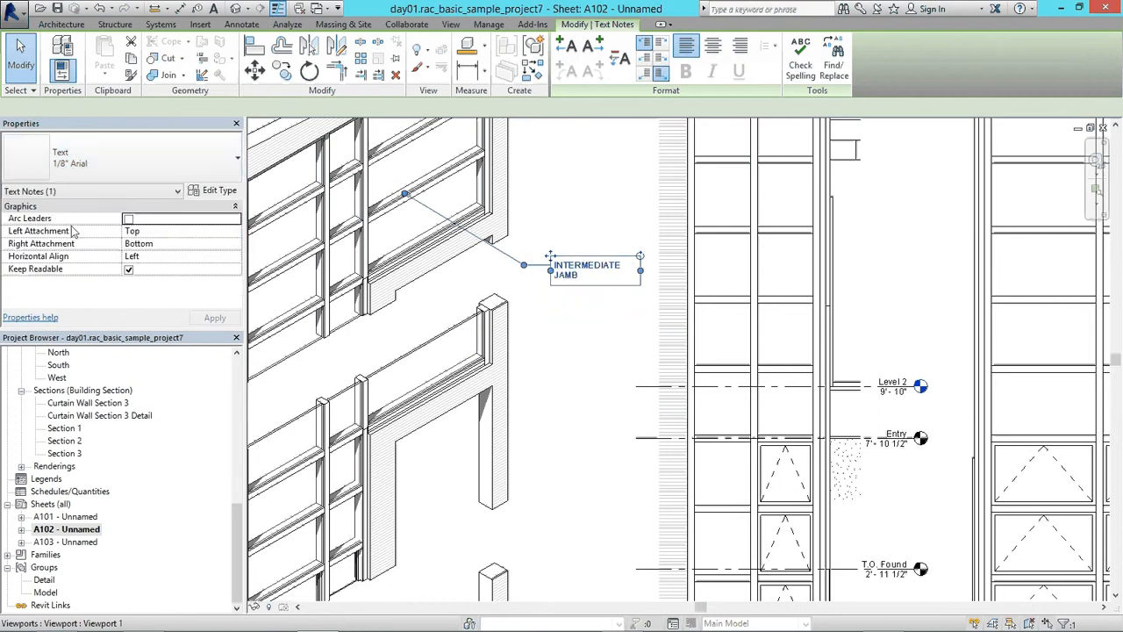
left_click(615, 383)
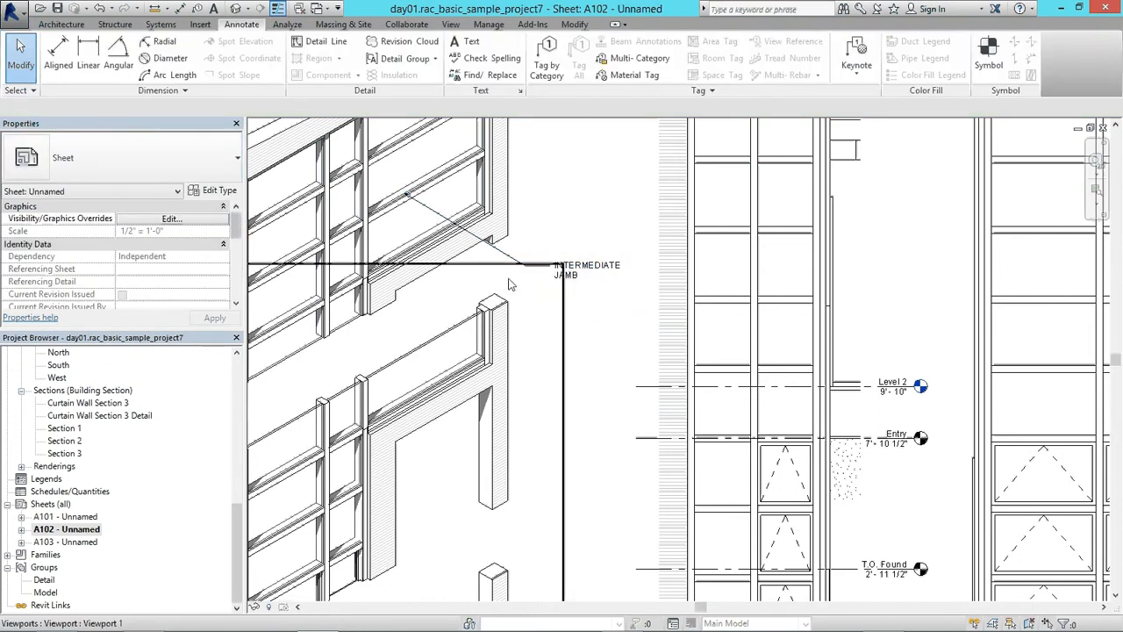
Step: Set the color of the "INTERMEDIATE JAMB" note's 1/8" Arial text type to dark gray, RGB 073-073-073
scroll(602, 302, "down", 1)
scroll(562, 316, "down", 2)
left_click(447, 305)
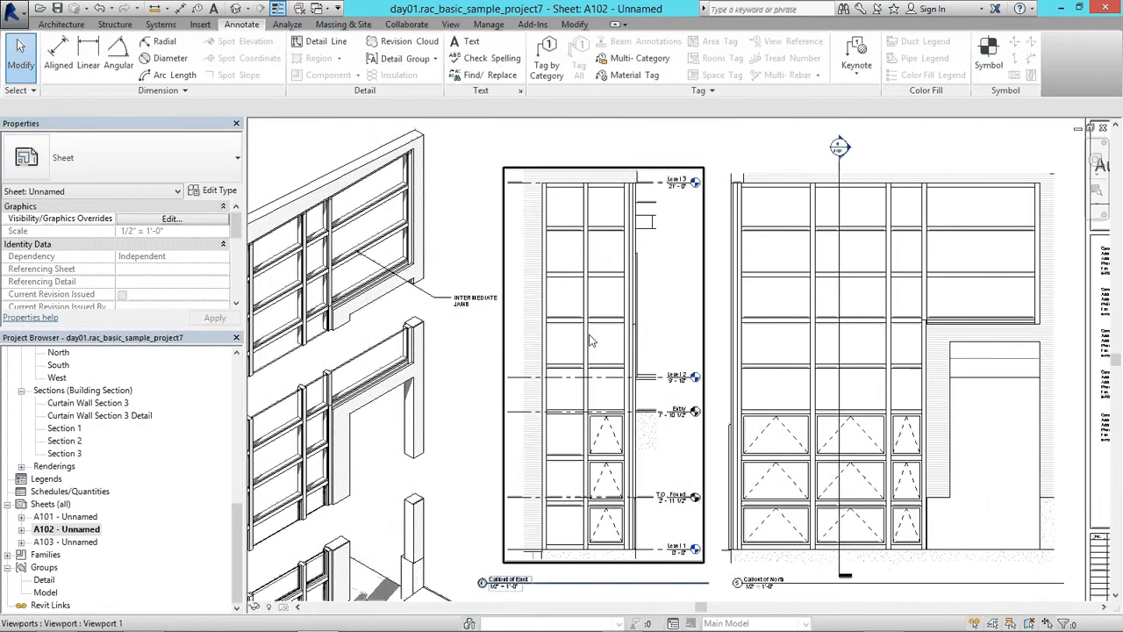
scroll(465, 321, "up", 2)
scroll(465, 321, "up", 1)
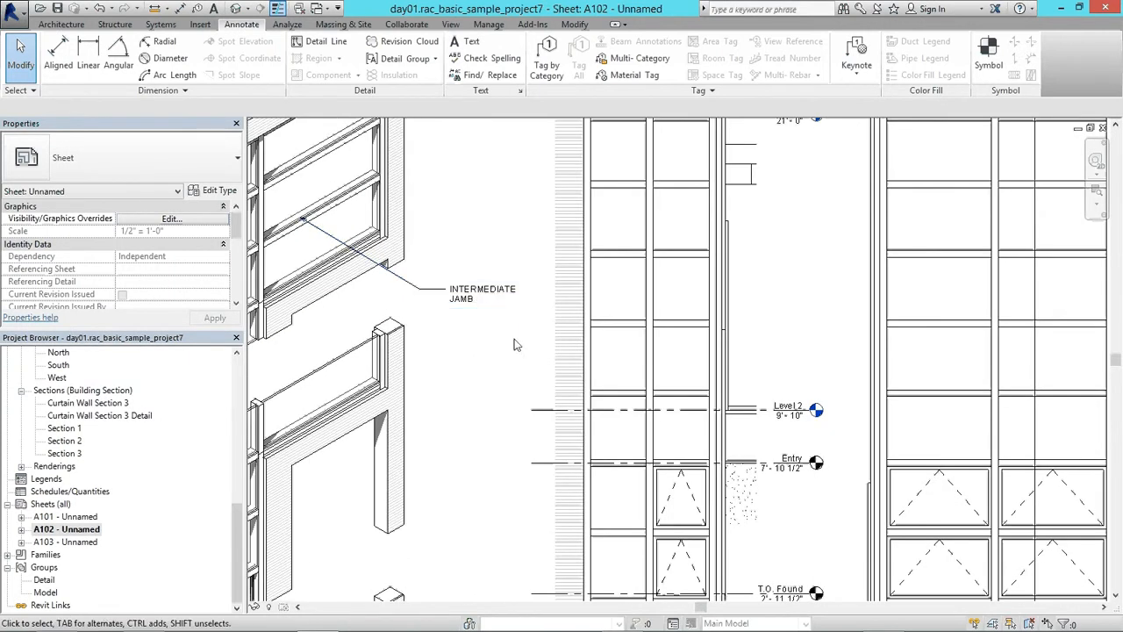
scroll(430, 294, "down", 1)
left_click(430, 294)
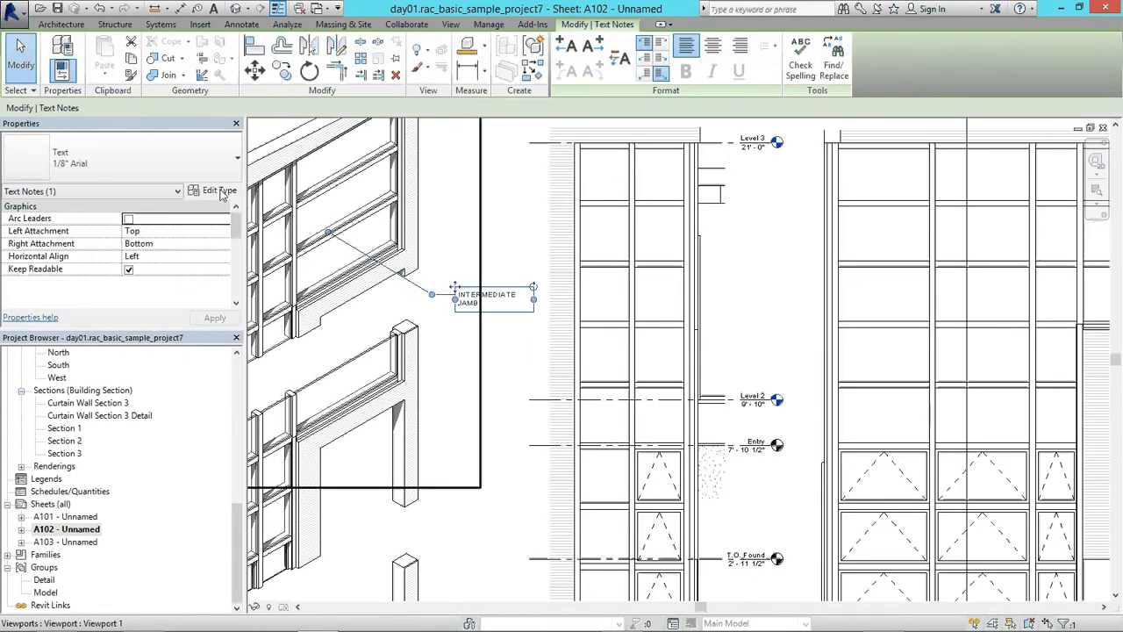
left_click(220, 190)
left_click(759, 218)
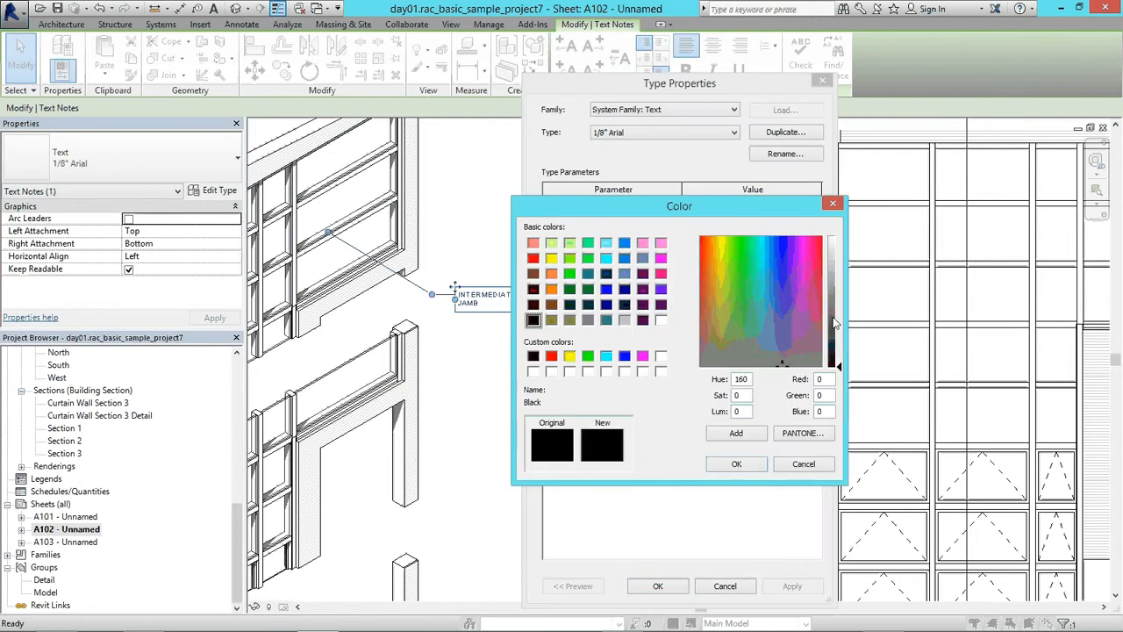
left_click_drag(838, 323, 838, 330)
left_click(737, 464)
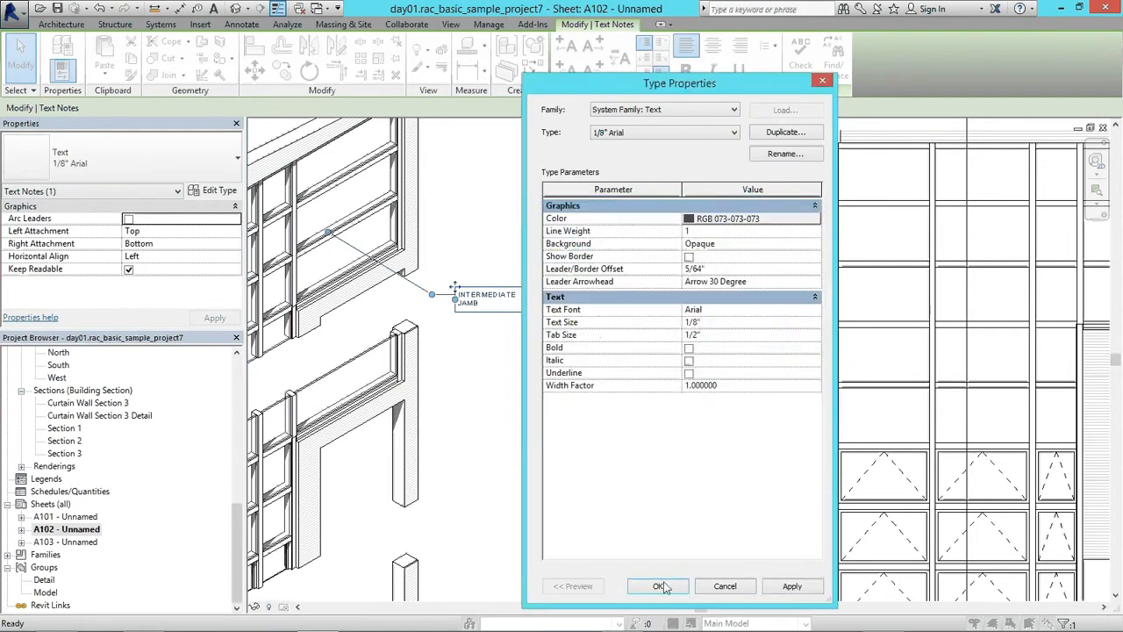
left_click(657, 585)
key("Escape")
scroll(730, 400, "down", 3)
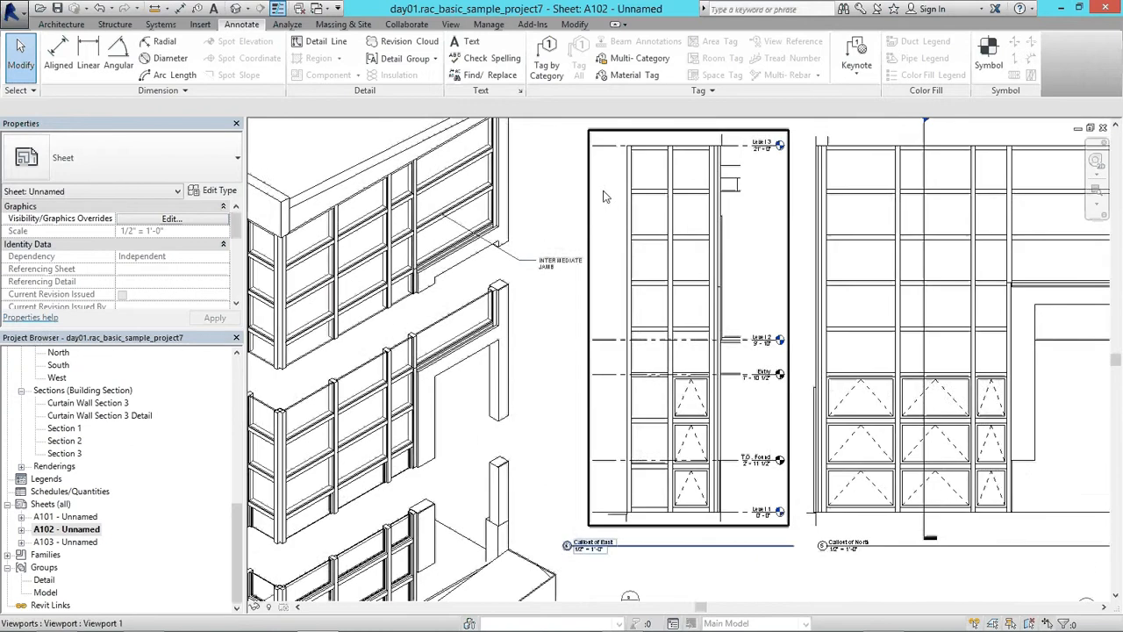
Step: Copy the "INTERMEDIATE JAMB" note with its leader over to the Callout of East view
scroll(658, 357, "up", 2)
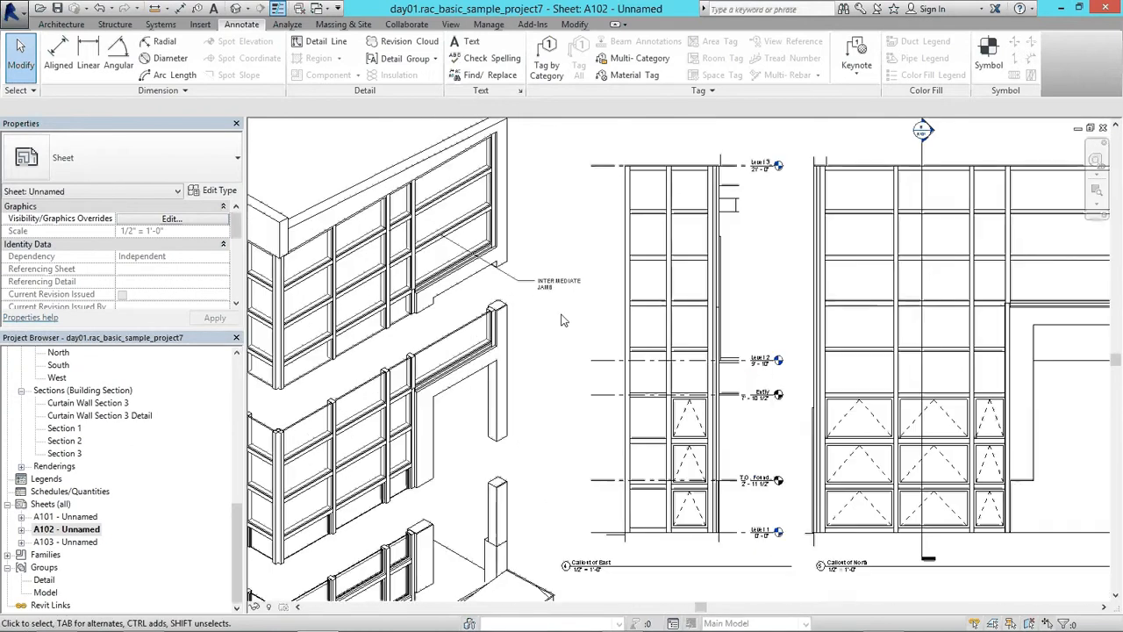
scroll(553, 294, "up", 1)
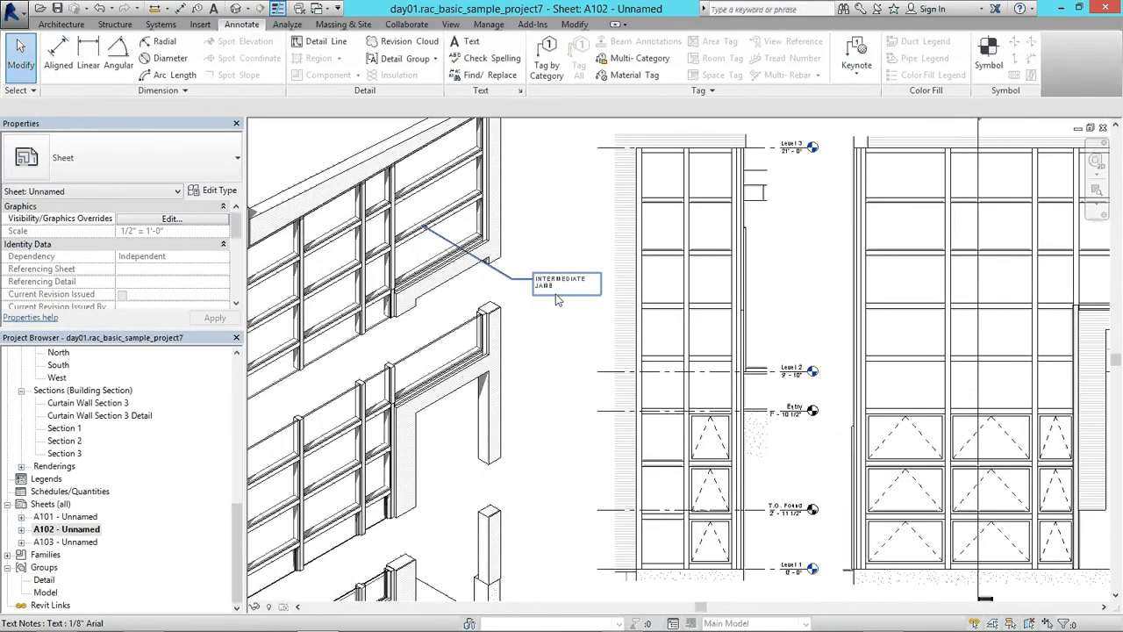
scroll(556, 294, "up", 1)
scroll(556, 293, "down", 2)
scroll(551, 277, "up", 1)
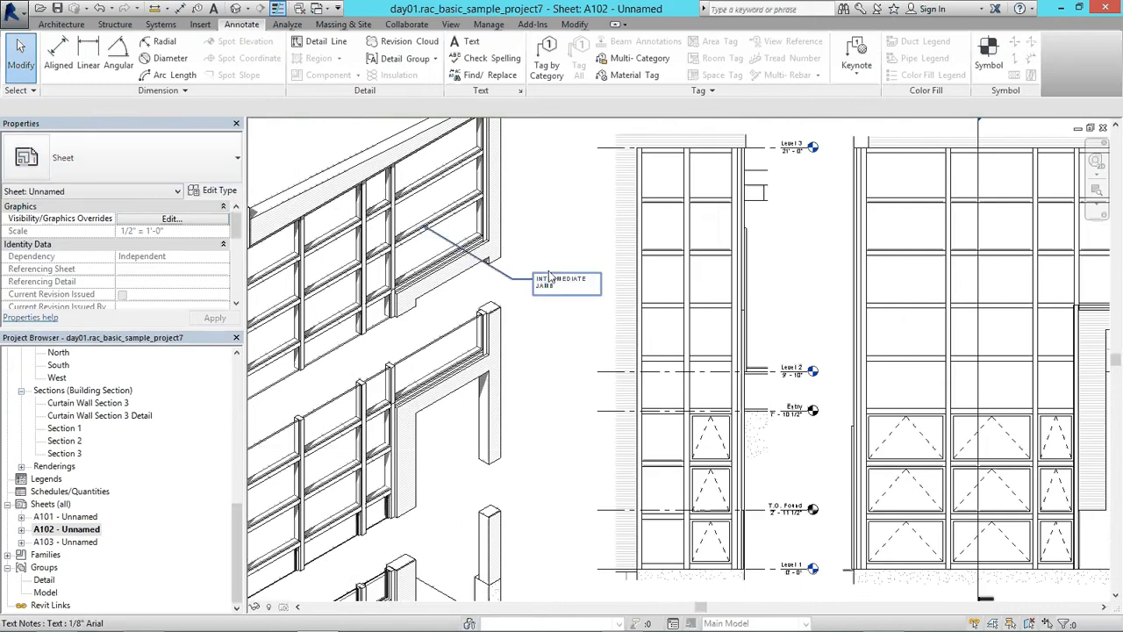
left_click(555, 285)
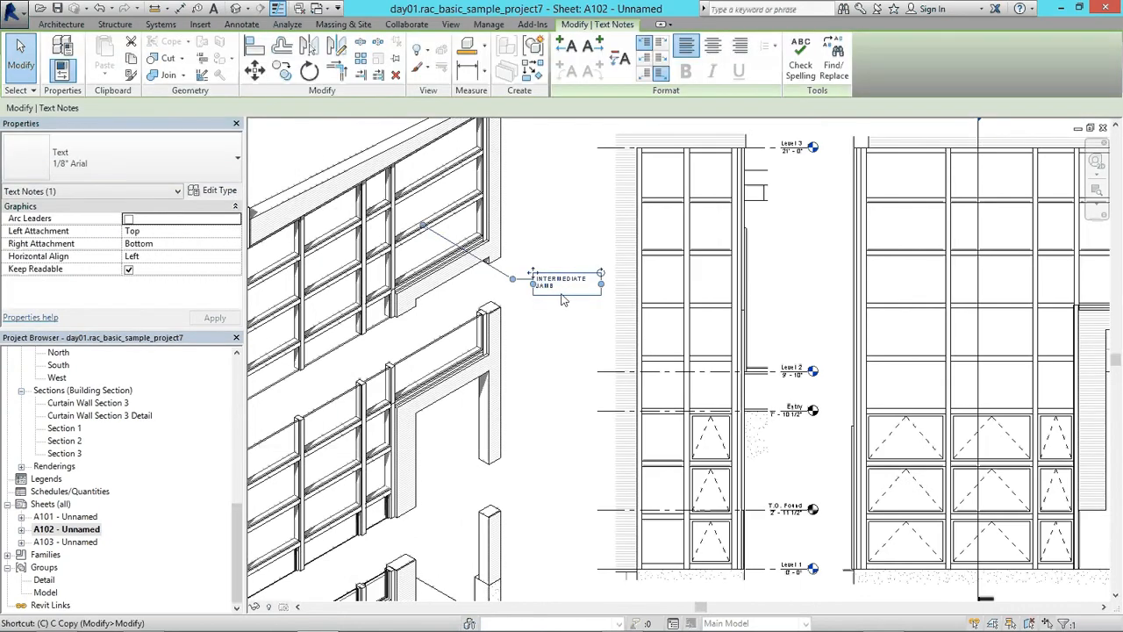
key("m")
key("v")
left_click(544, 286)
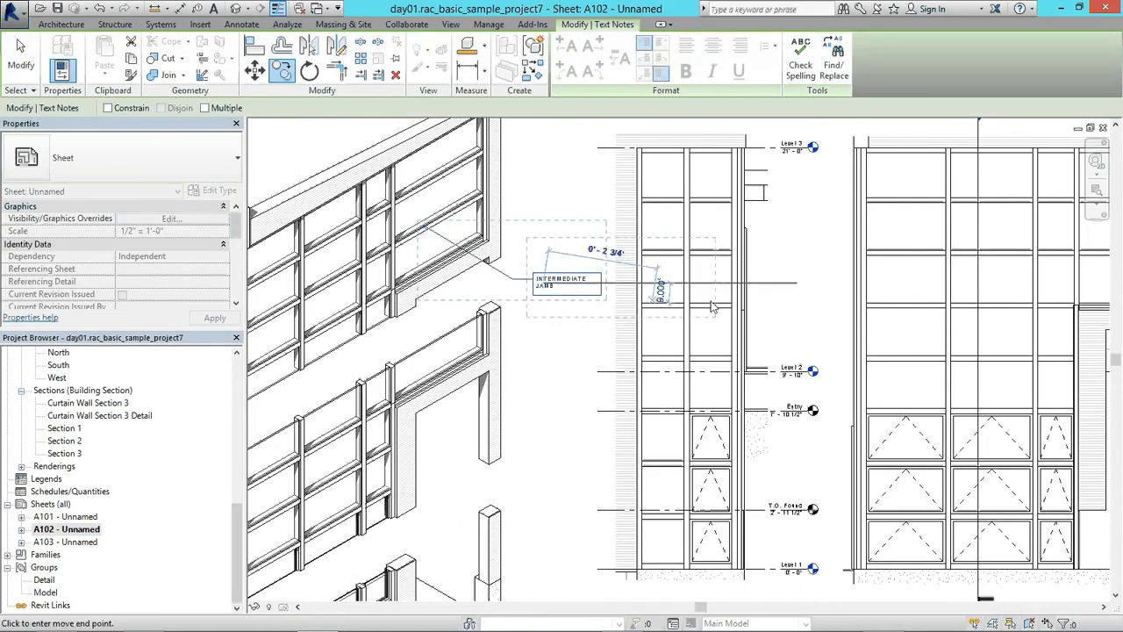
left_click(804, 287)
Step: Adjust the copied "INTERMEDIATE JAMB" note and delete it, keeping the original note
scroll(819, 296, "up", 1)
left_click_drag(781, 262, 755, 262)
scroll(751, 262, "down", 1)
middle_click_drag(751, 262, 671, 406)
left_click_drag(674, 406, 677, 261)
key("Delete")
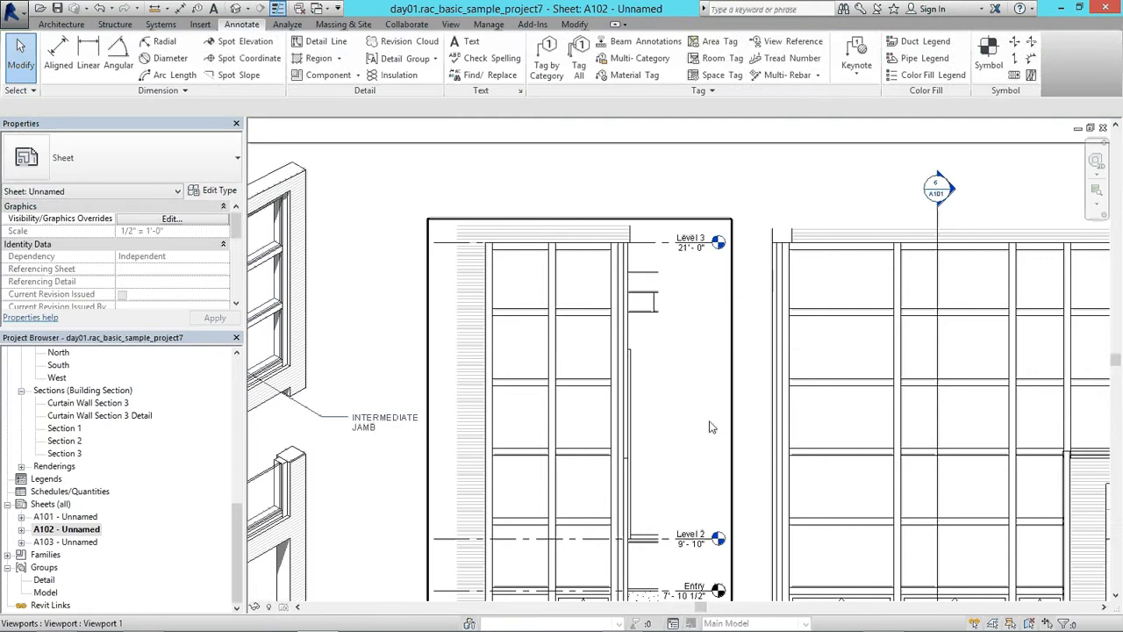
Step: Activate the Callout of East view and place an aligned dimension string above it across the curtain wall's ends and middle vertical grid line
scroll(628, 303, "down", 3)
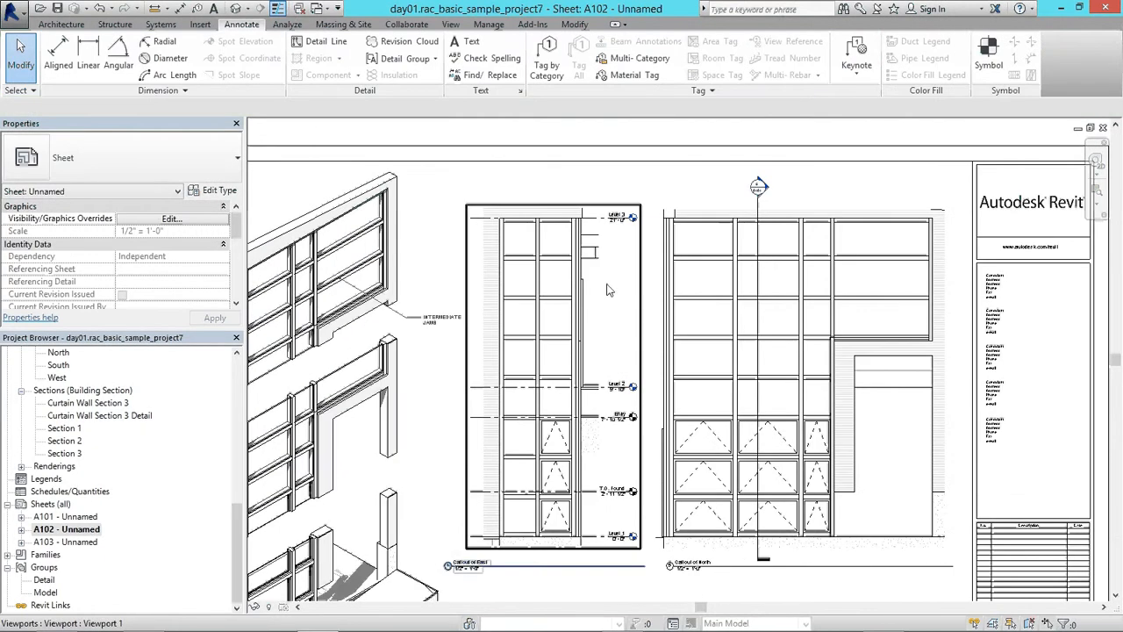
double_click(609, 259)
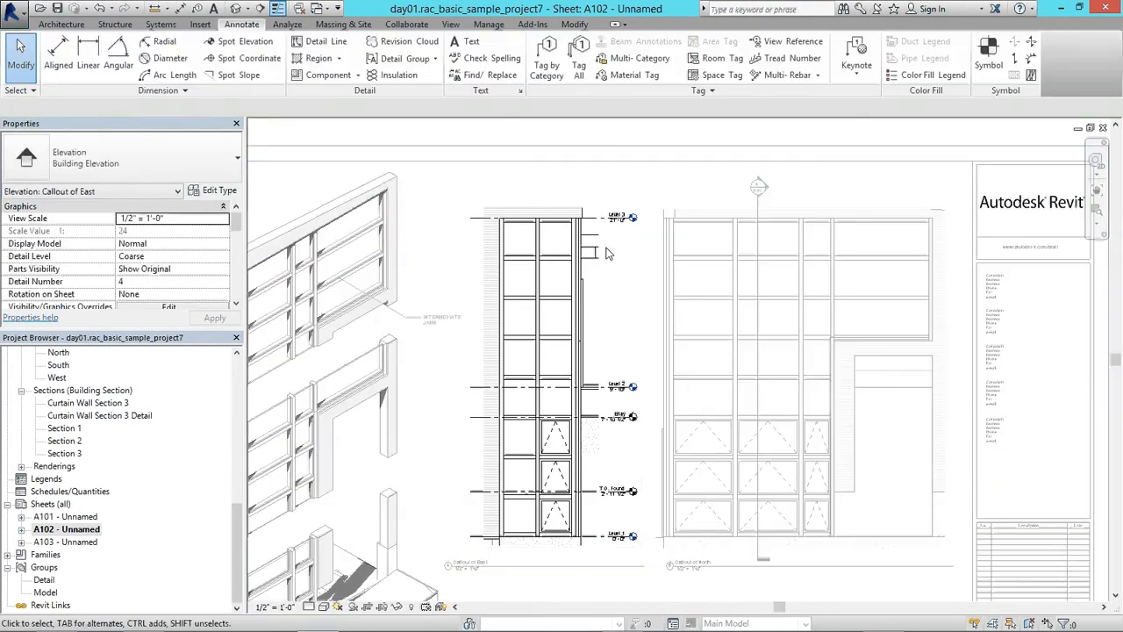
left_click(58, 54)
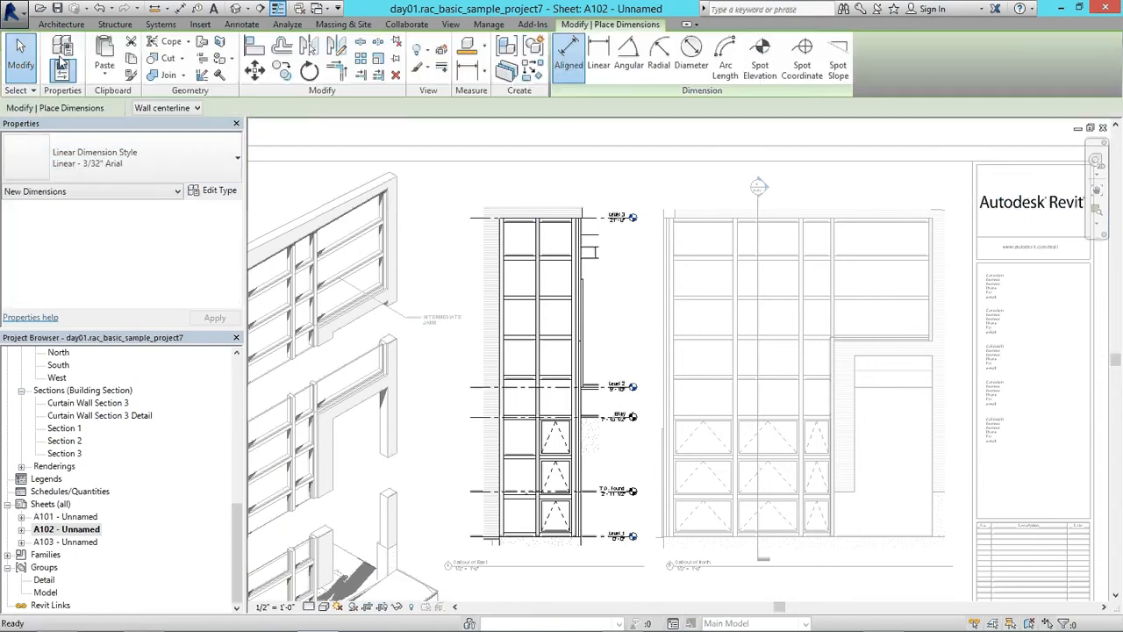
left_click(501, 231)
scroll(532, 228, "up", 2)
left_click(541, 231)
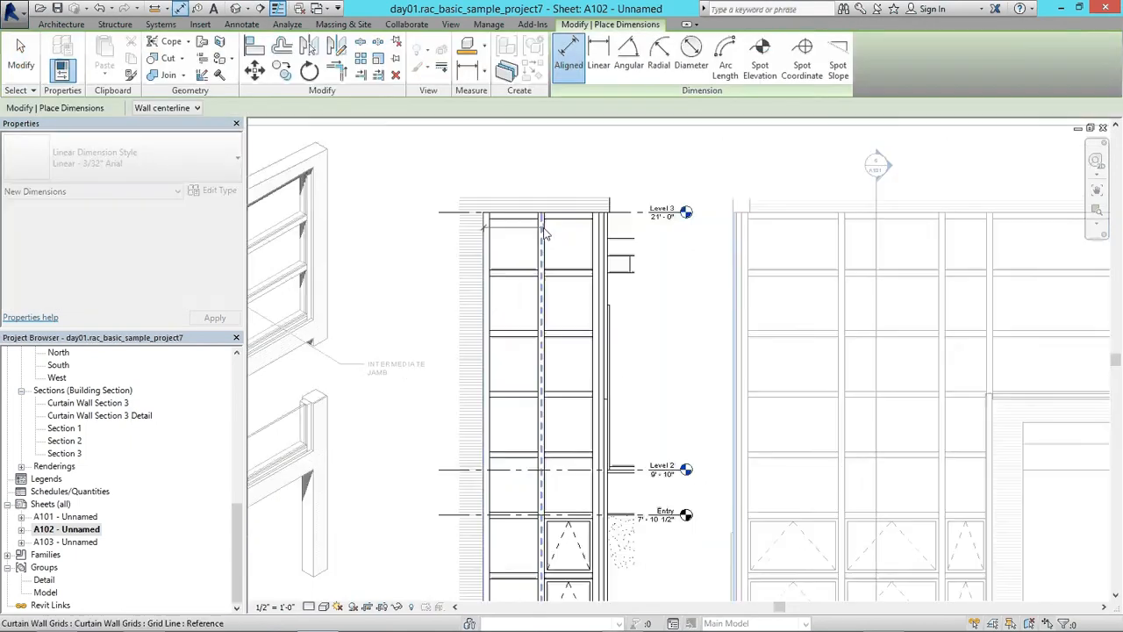
left_click(602, 237)
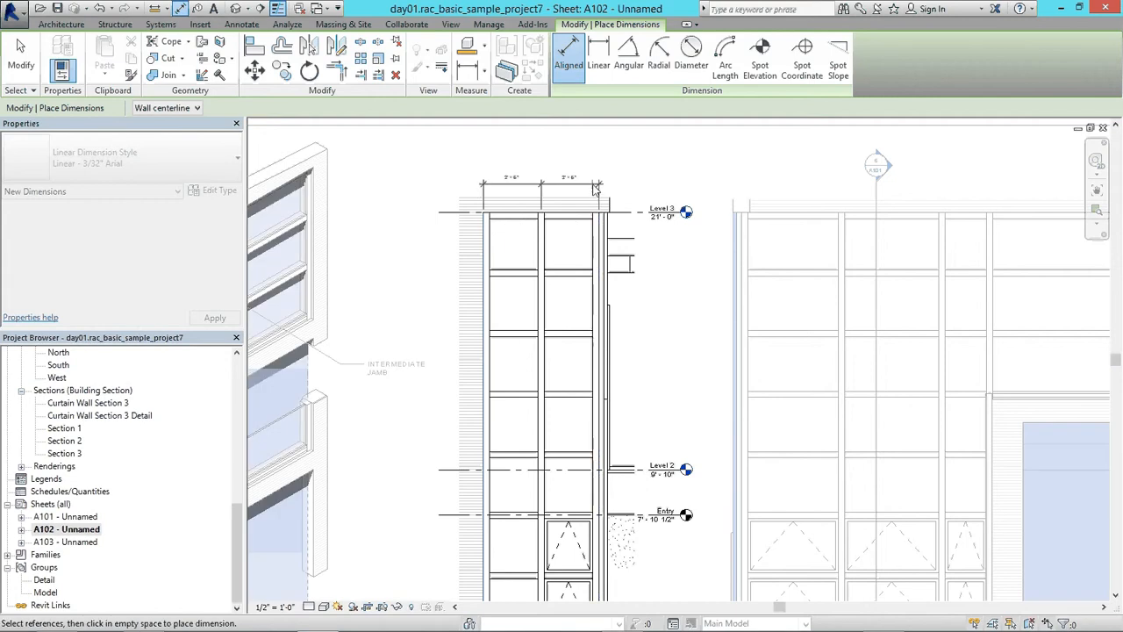
left_click(593, 200)
Step: Add an overall width dimension for the curtain wall above the first dimension string in Callout of East
left_click(482, 232)
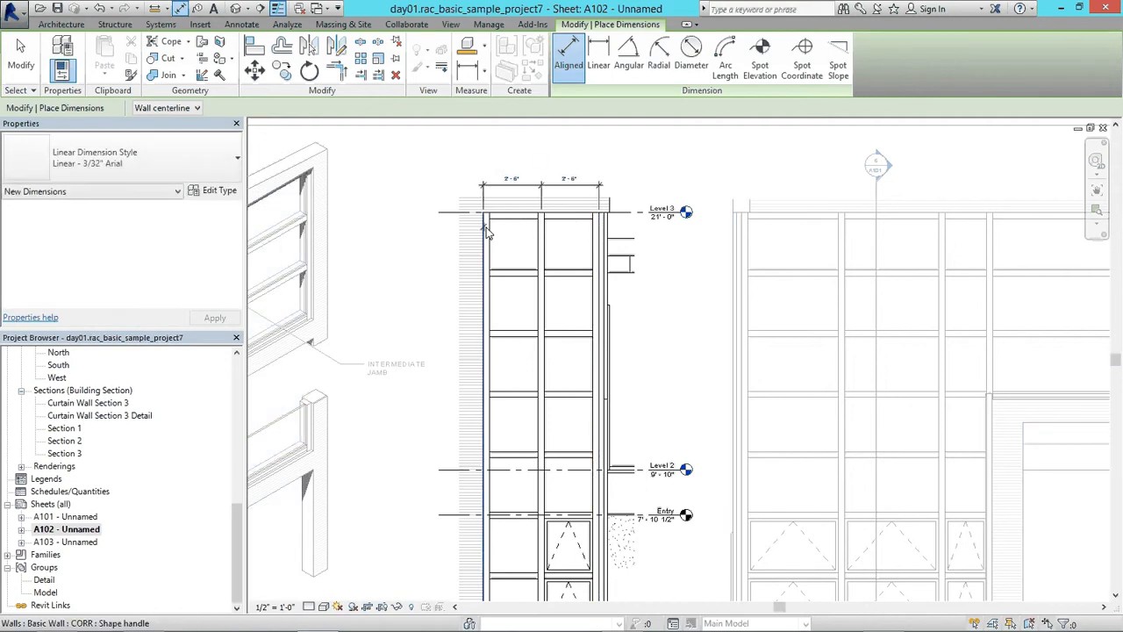
left_click(604, 235)
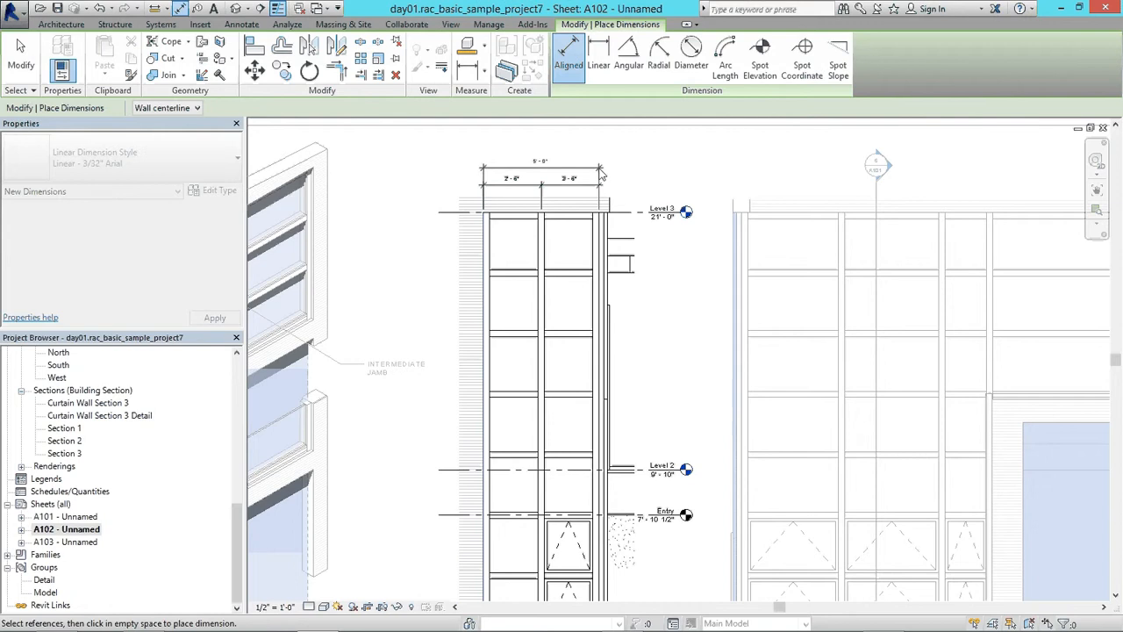
left_click(602, 167)
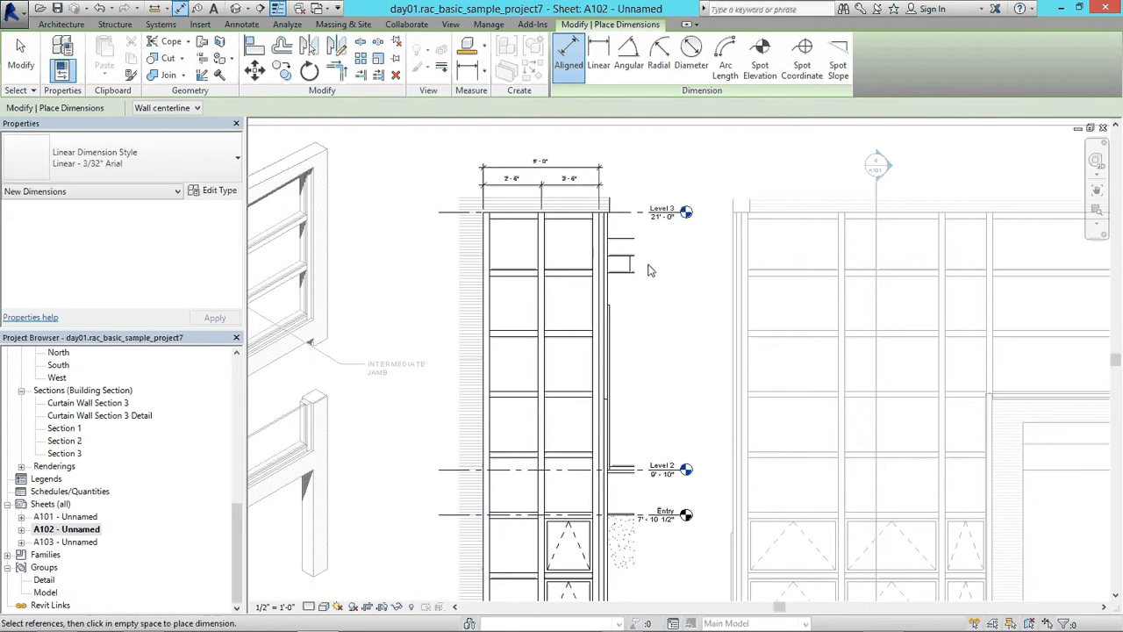
Step: Dimension every horizontal curtain grid line from Level 3 down to Level 1, placing the string between the wall and the level heads
left_click(576, 213)
left_click(576, 273)
left_click(576, 333)
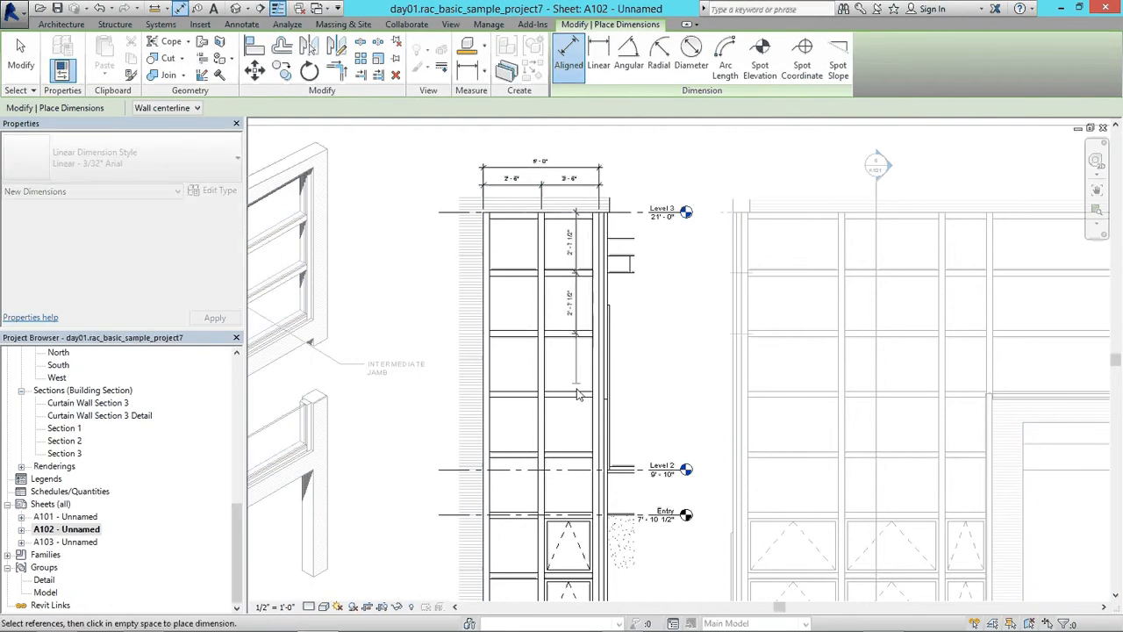
middle_click_drag(575, 394, 576, 216)
left_click(576, 216)
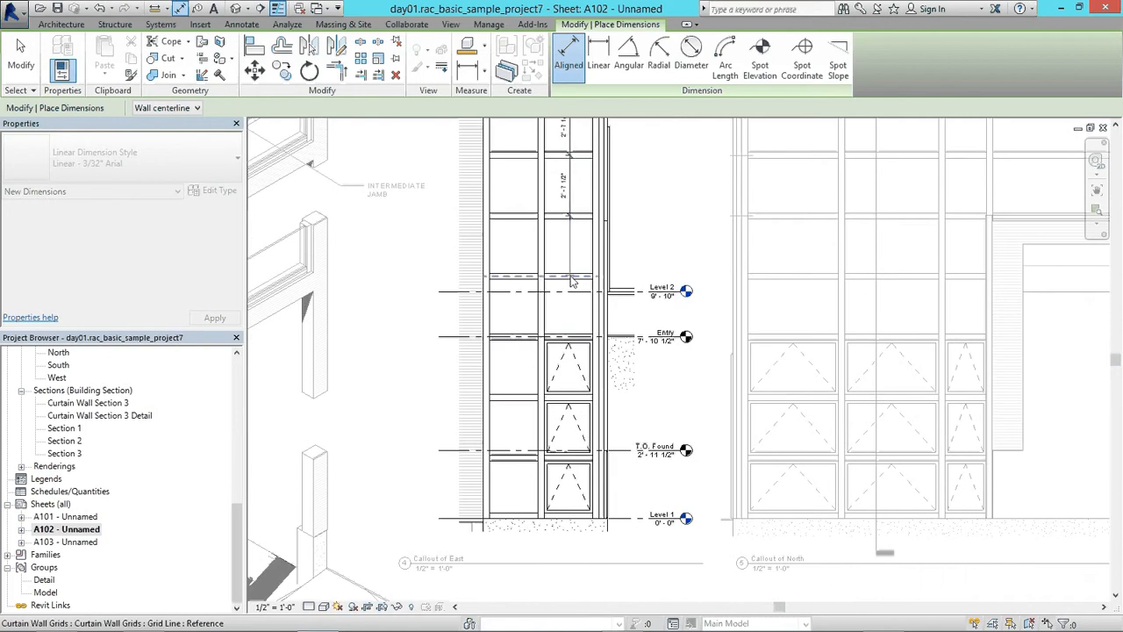
left_click(576, 276)
left_click(578, 335)
left_click(581, 399)
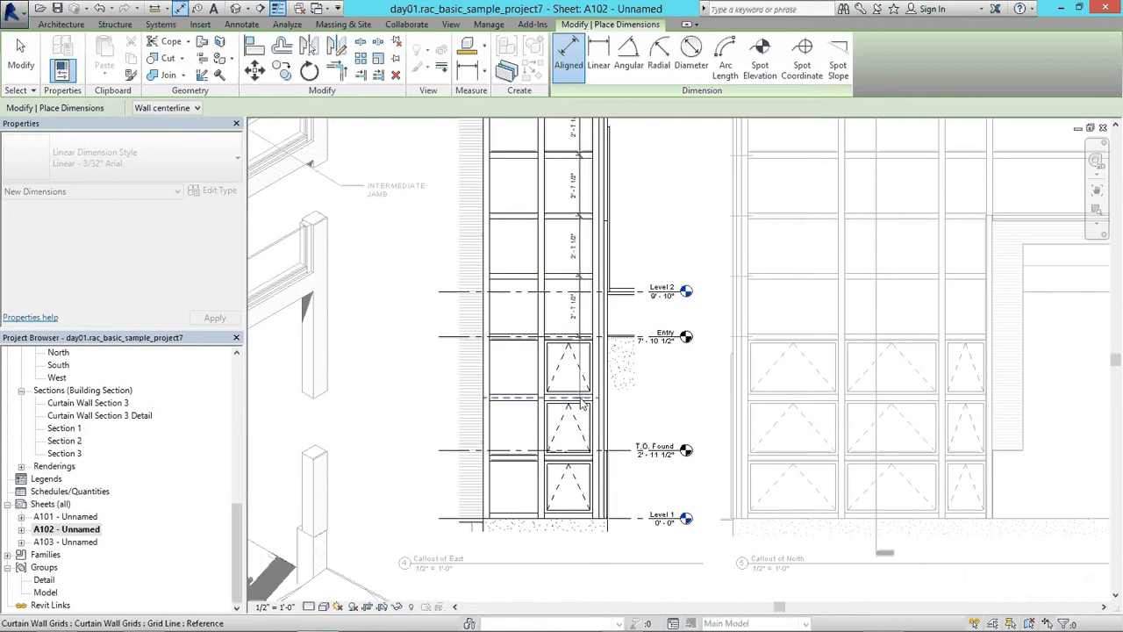
left_click(579, 456)
left_click(581, 524)
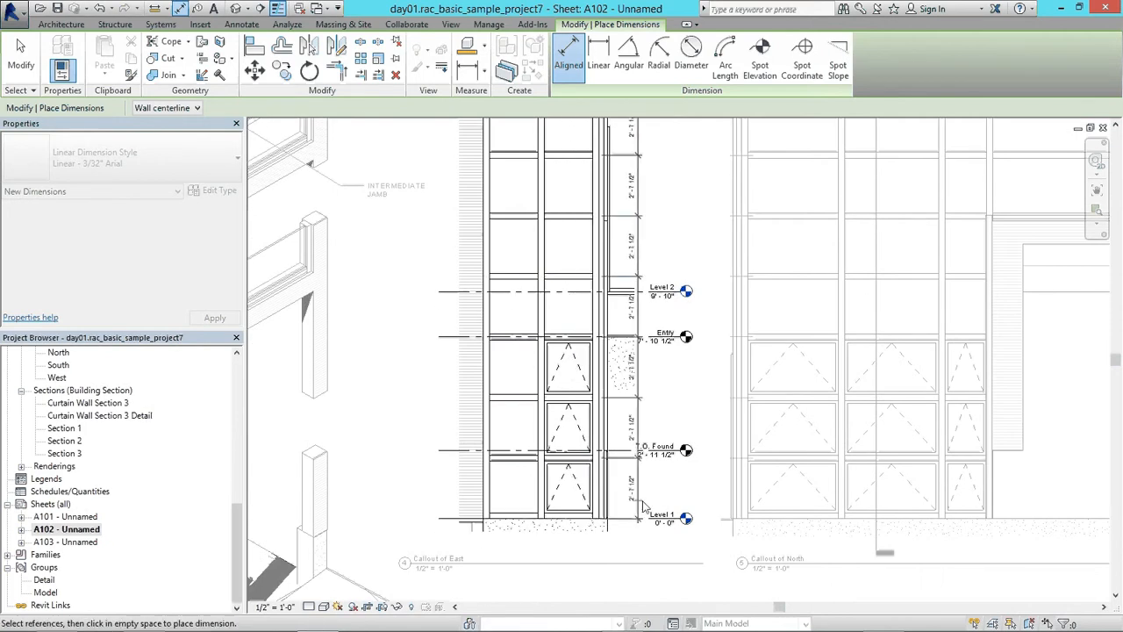
scroll(665, 338, "down", 1)
middle_click_drag(663, 229, 637, 318)
scroll(636, 317, "up", 1)
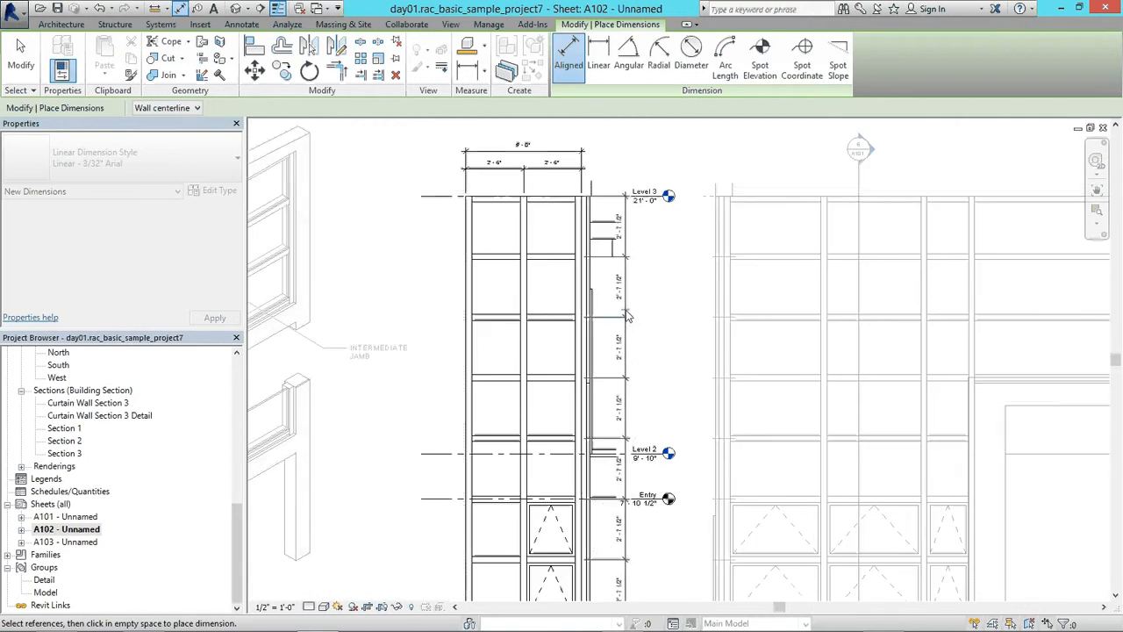
left_click(636, 317)
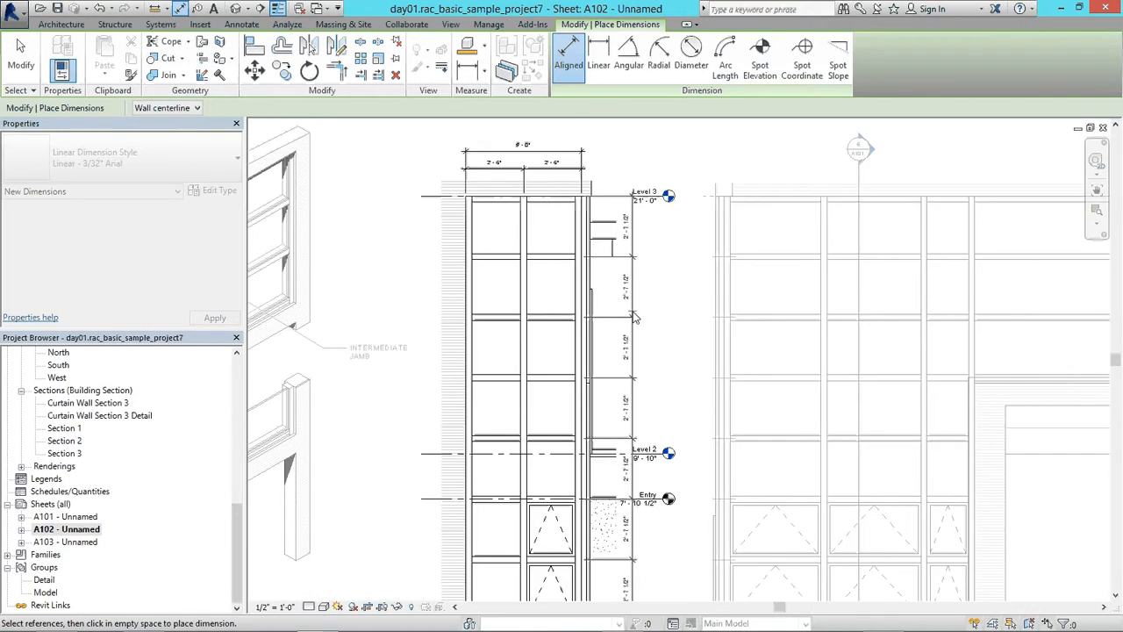
Step: Add a second vertical dimension string outside the first, from Level 1 through T.O. Found, Entry and Level 2 to Level 3
scroll(645, 316, "down", 1)
middle_click_drag(606, 263, 562, 220)
scroll(553, 193, "down", 1)
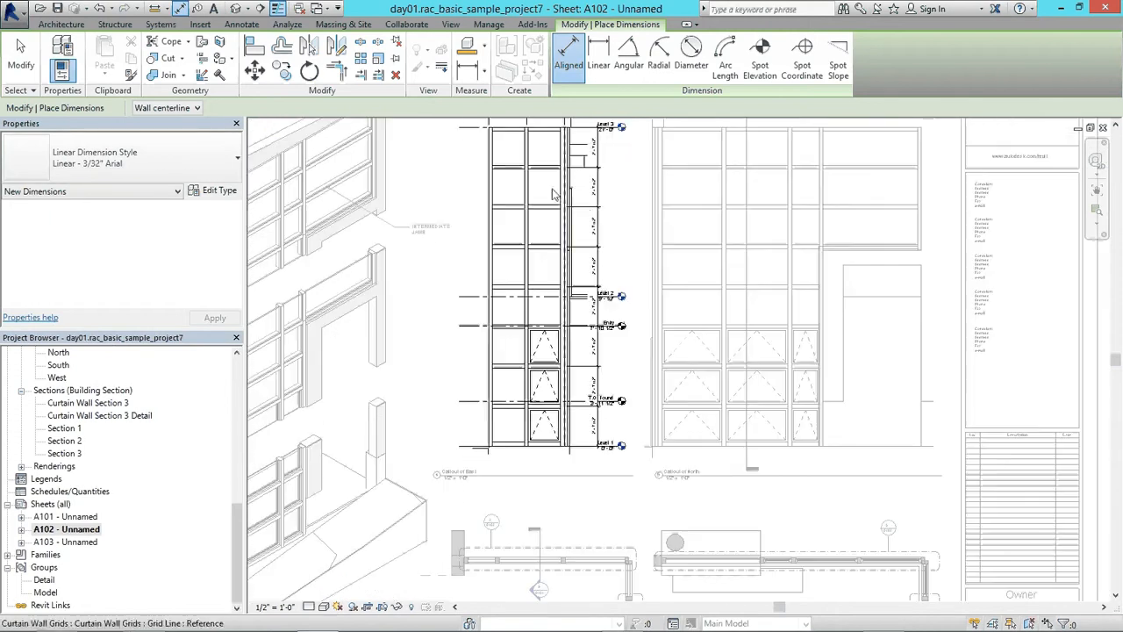
scroll(555, 194, "up", 2)
scroll(606, 207, "down", 3)
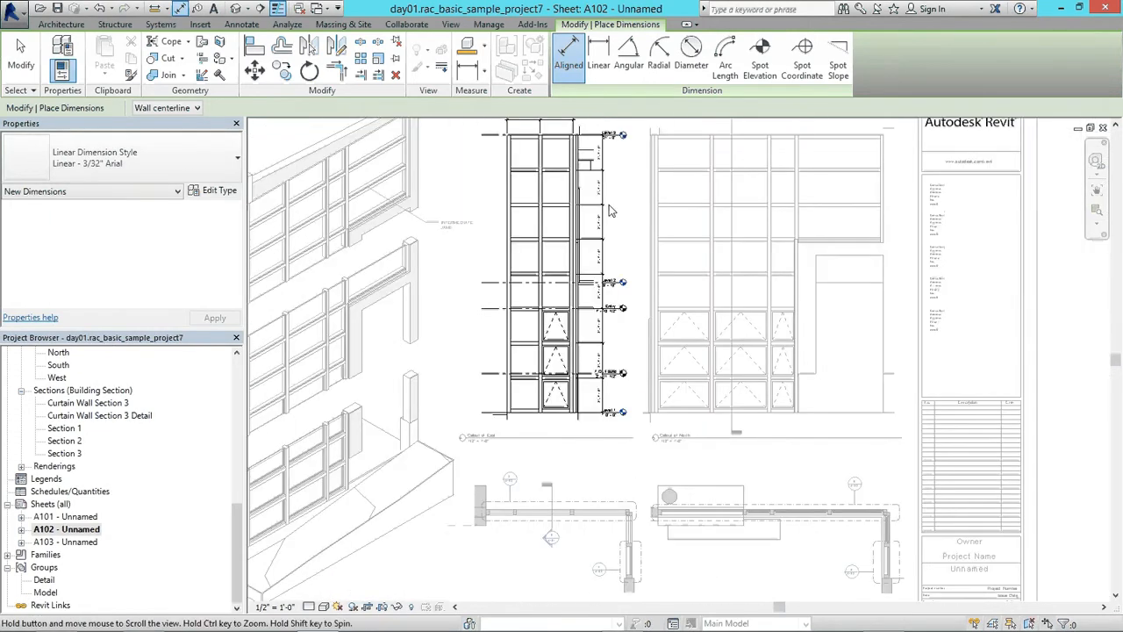
scroll(606, 351, "up", 4)
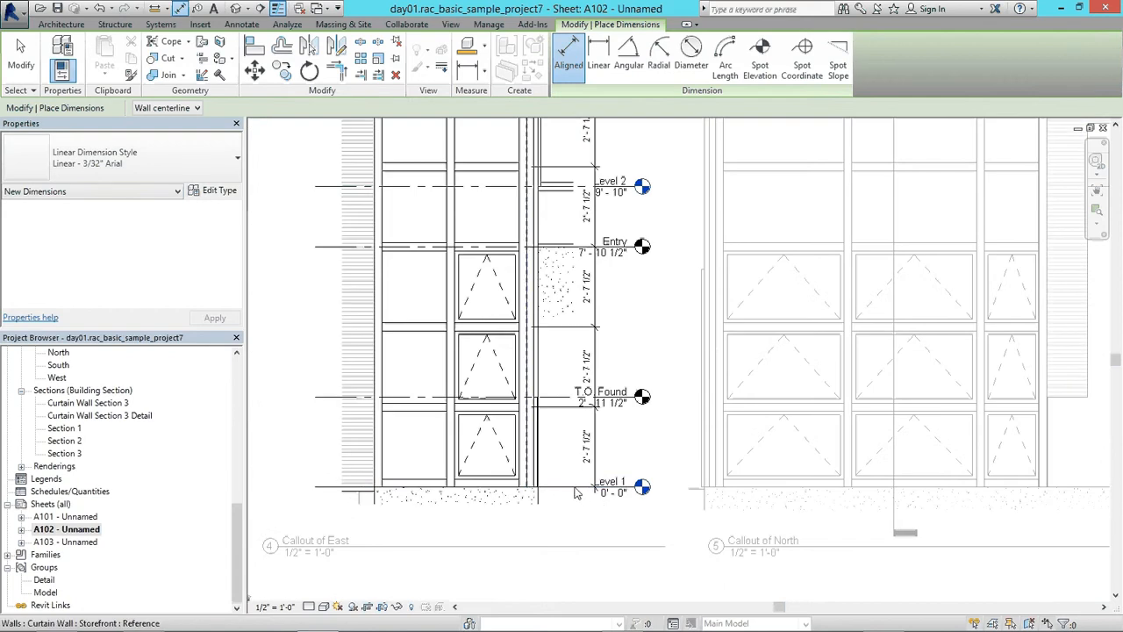
left_click(572, 430)
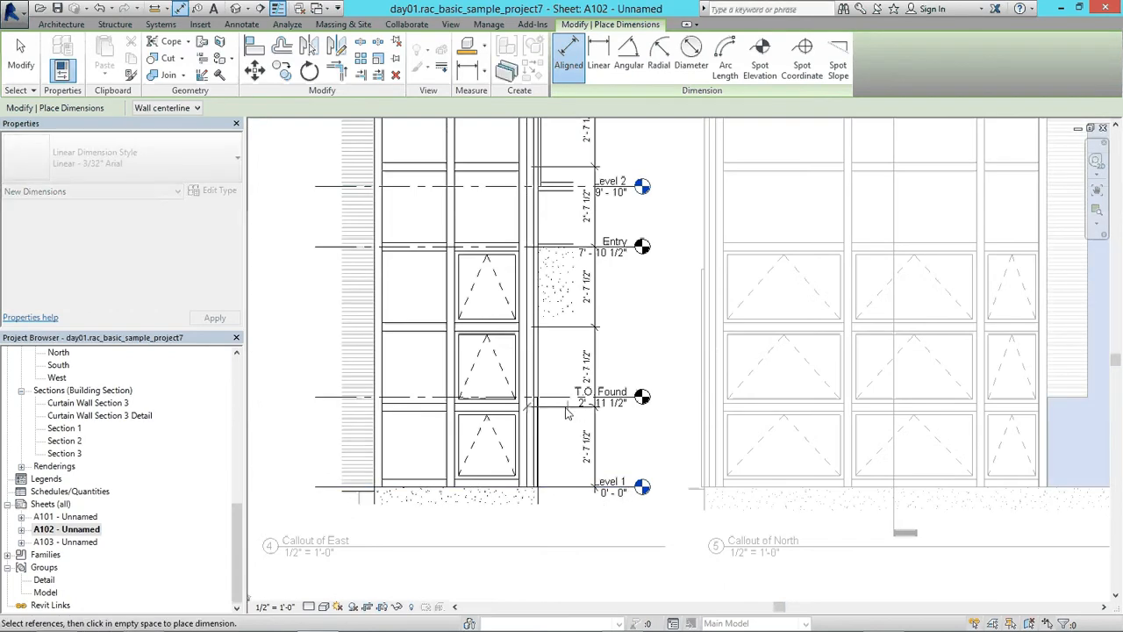
scroll(588, 491, "up", 1)
left_click(588, 493)
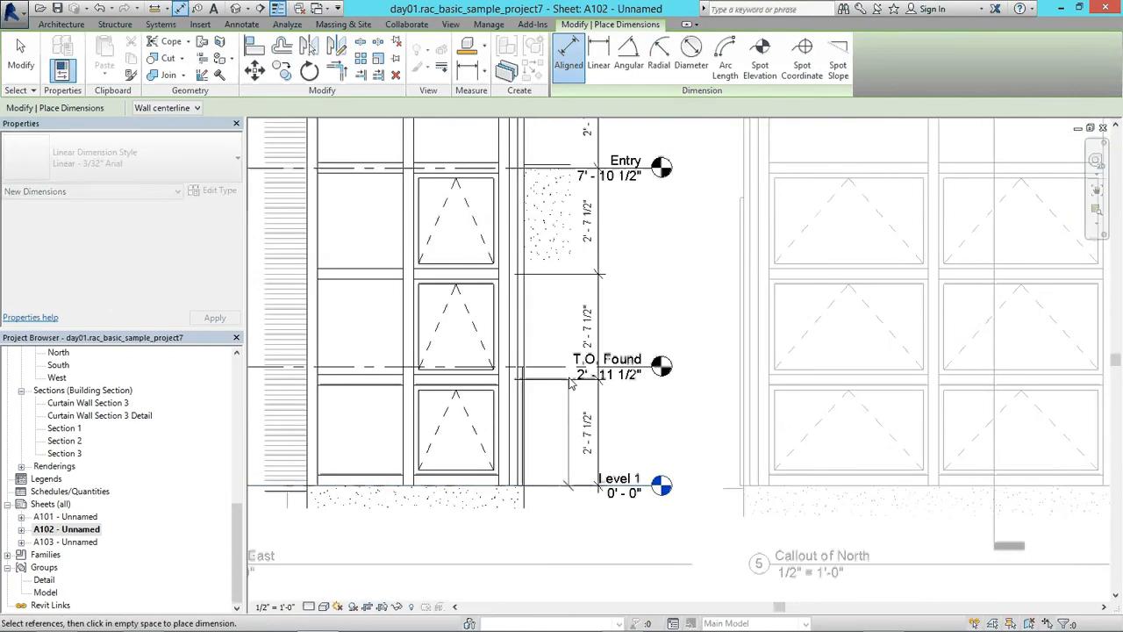
left_click(558, 367)
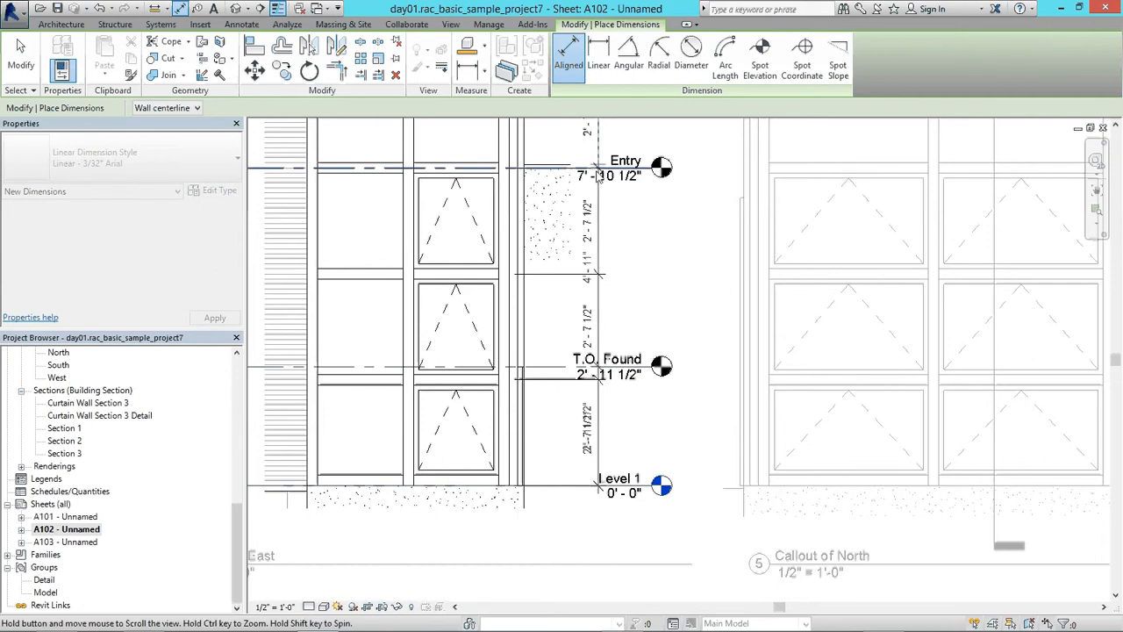
middle_click_drag(558, 173, 546, 436)
mouse_move(570, 323)
middle_mouse_down()
mouse_move(582, 397)
mouse_move(570, 596)
middle_mouse_up()
scroll(544, 303, "down", 1)
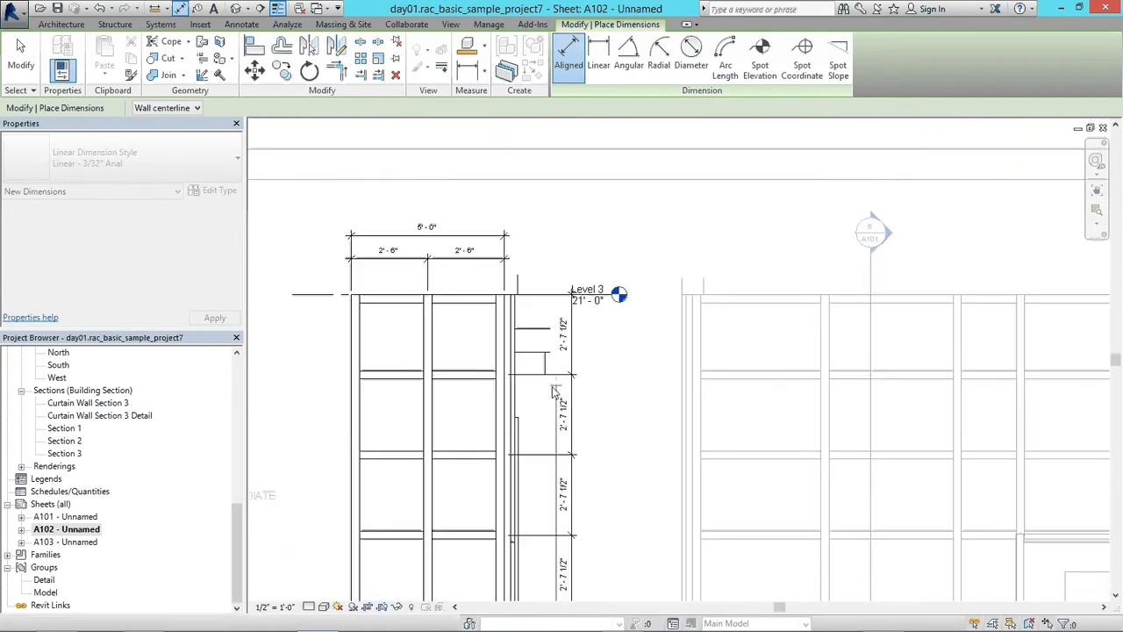
left_click(595, 357)
Step: Add an overall height dimension from Level 3 to Level 1 outside the level-to-level string, and finish dimensioning
scroll(574, 408, "down", 1)
middle_click_drag(575, 400, 574, 212)
middle_click_drag(584, 452, 581, 325)
scroll(569, 123, "down", 1)
middle_click_drag(569, 123, 542, 289)
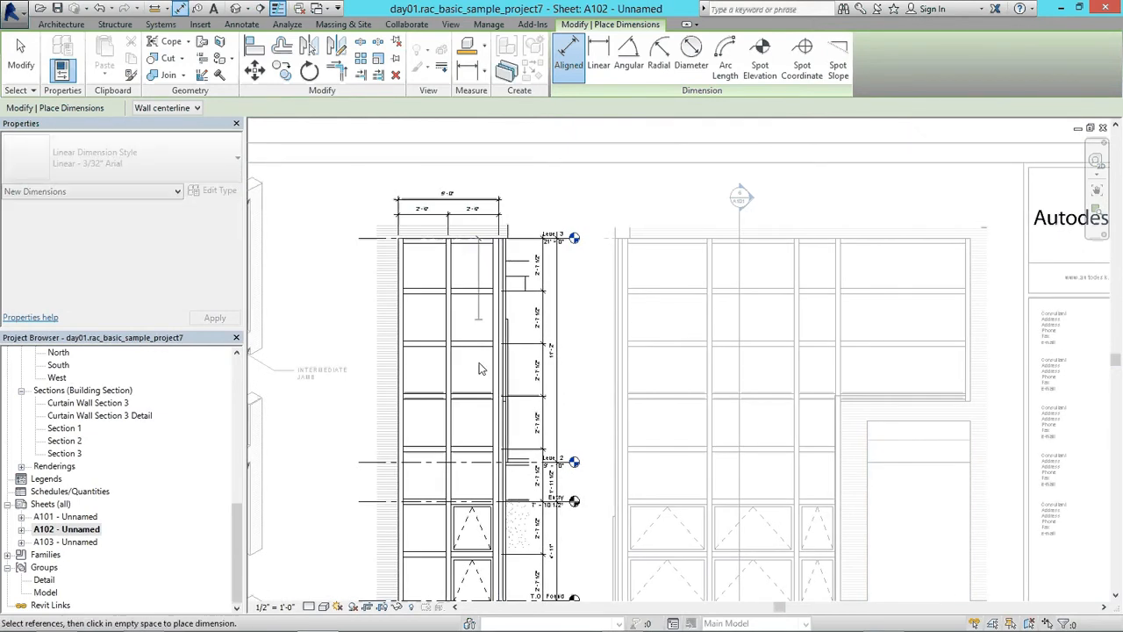
scroll(468, 245, "down", 1)
scroll(505, 455, "up", 2)
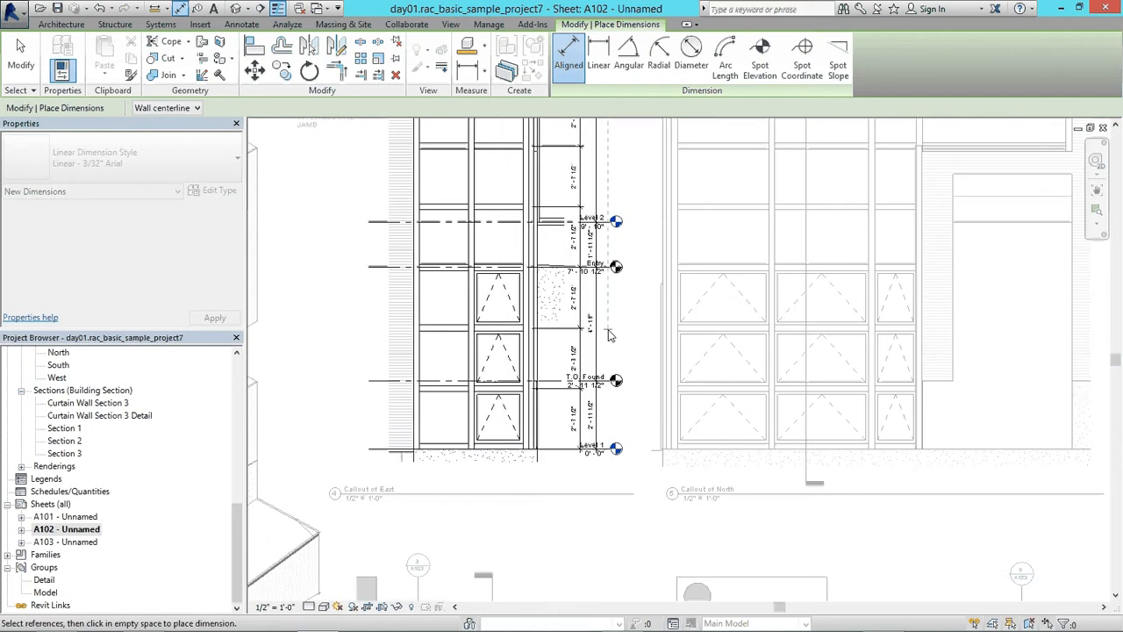
scroll(611, 336, "up", 1)
scroll(615, 348, "down", 4)
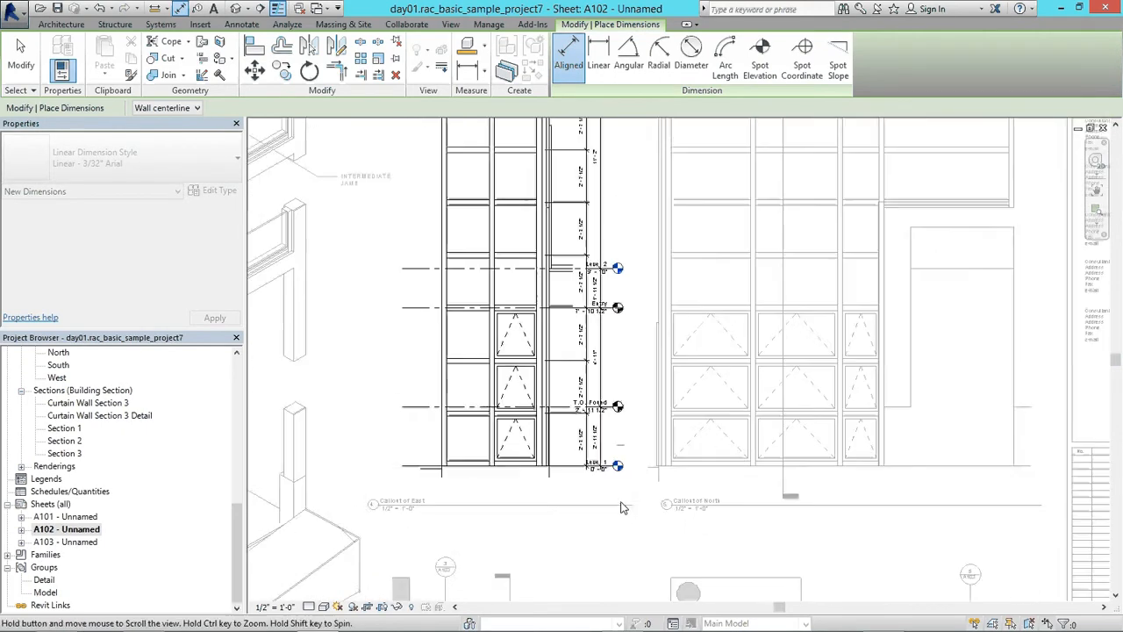
scroll(611, 295, "down", 1)
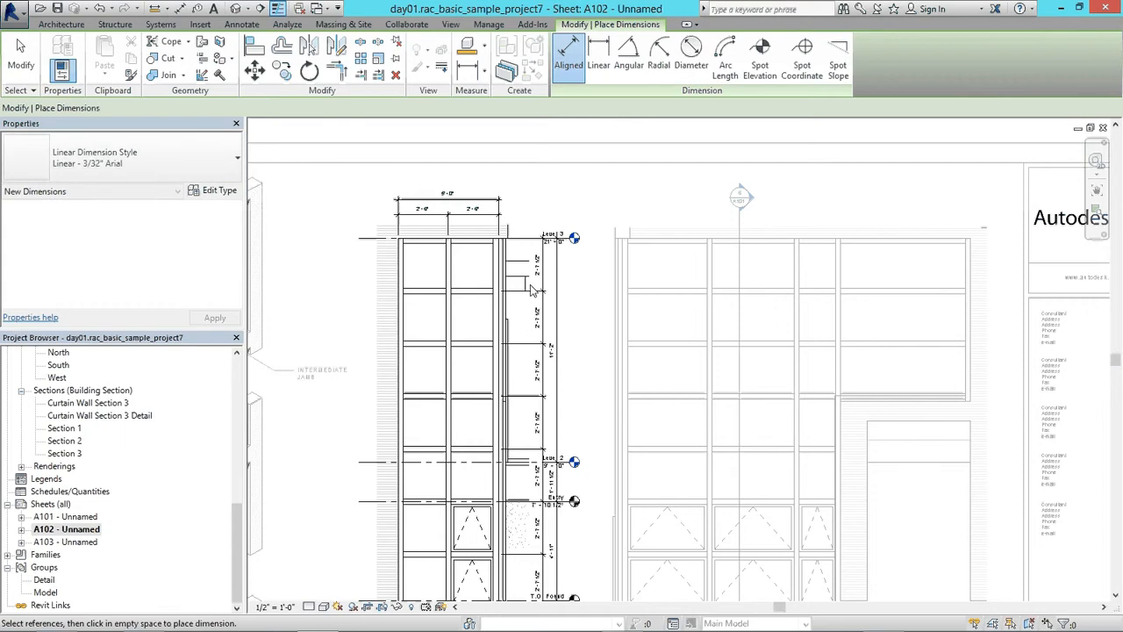
middle_click_drag(474, 281, 474, 243)
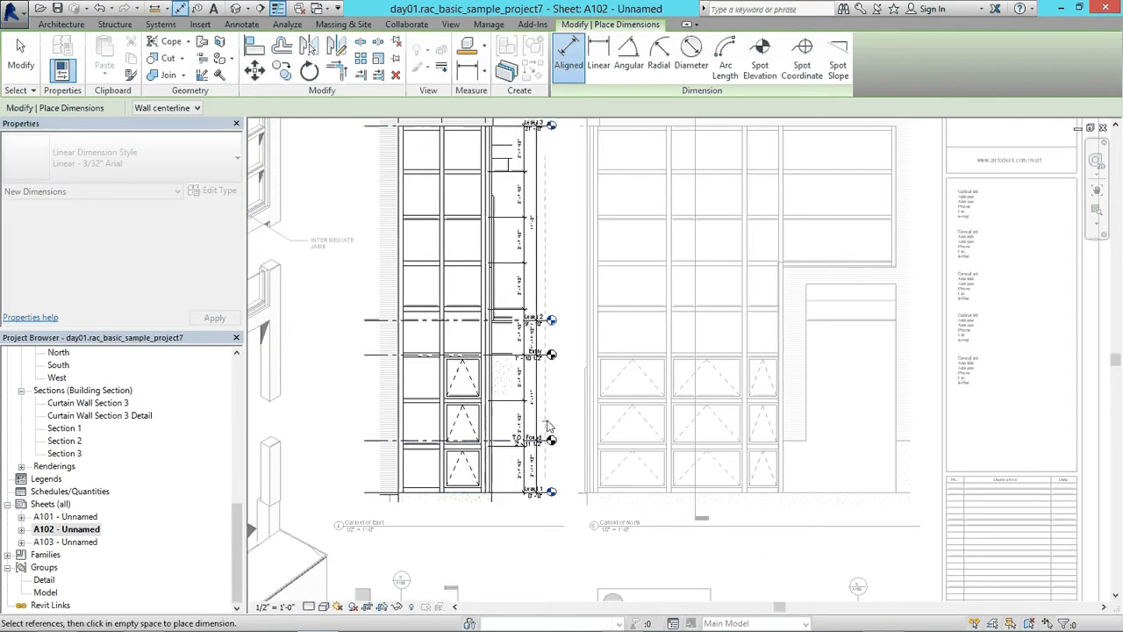
scroll(553, 436, "up", 3)
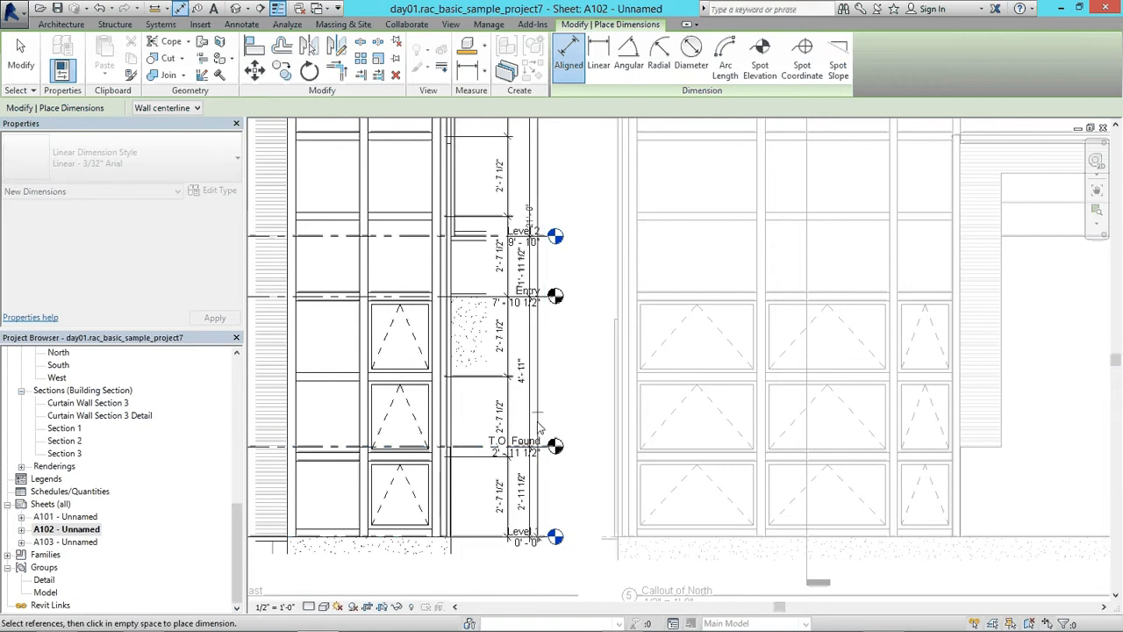
key("Escape")
key("Escape")
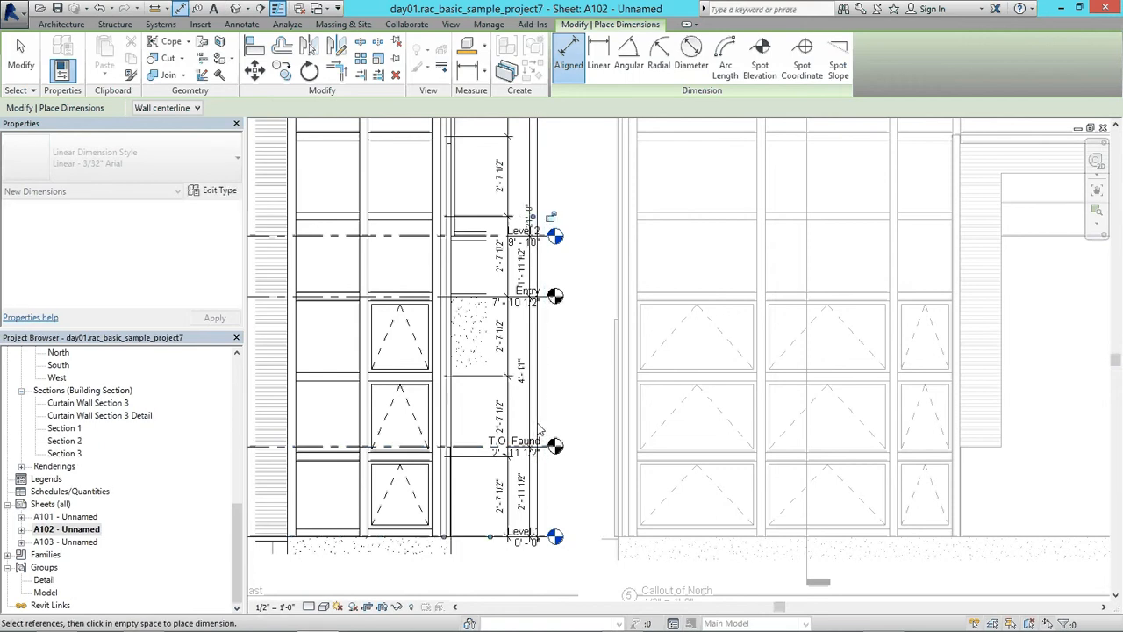
scroll(549, 427, "down", 2)
scroll(549, 428, "down", 1)
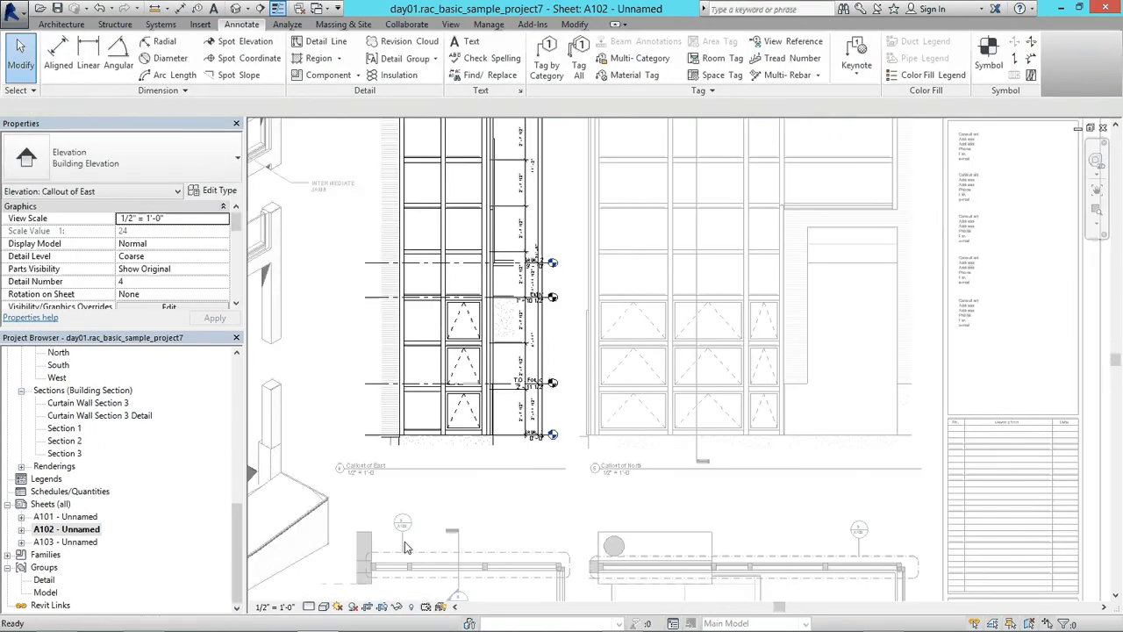
Step: Show the crop region of Callout of East and extend its annotation crop outward past the level heads
left_click(381, 607)
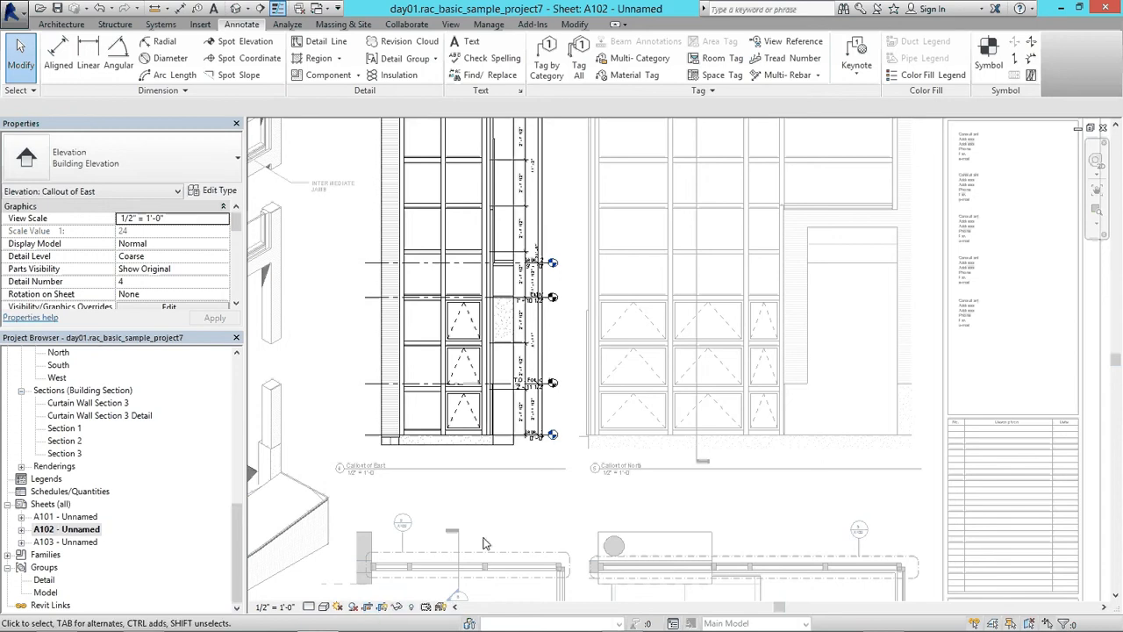
middle_click_drag(386, 183, 386, 264)
left_click(384, 262)
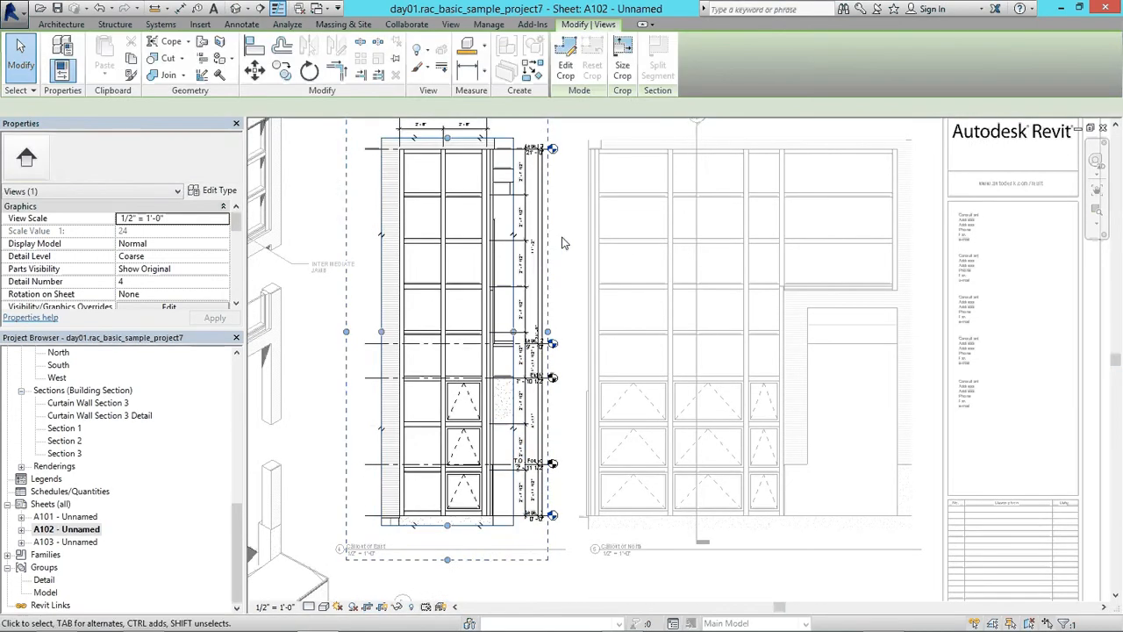
scroll(527, 263, "down", 1)
left_click_drag(552, 384, 579, 384)
scroll(532, 428, "up", 2)
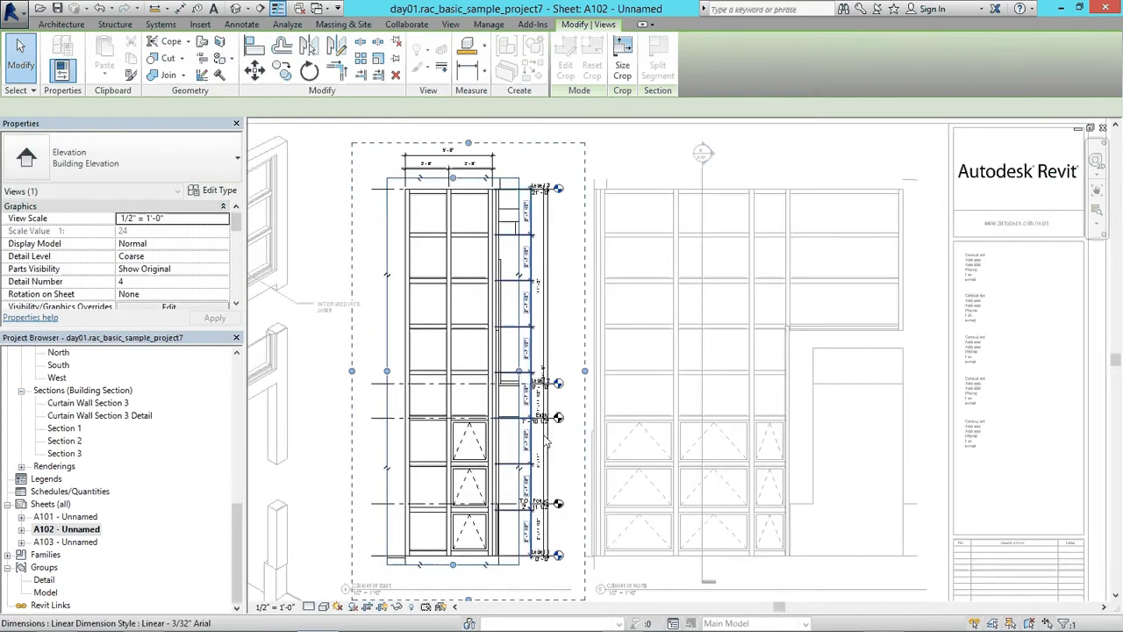
Step: Move the overall height dimension farther outside the level-to-level string and raise its text clear of the Level 2 head
left_click(562, 333)
left_click(554, 329)
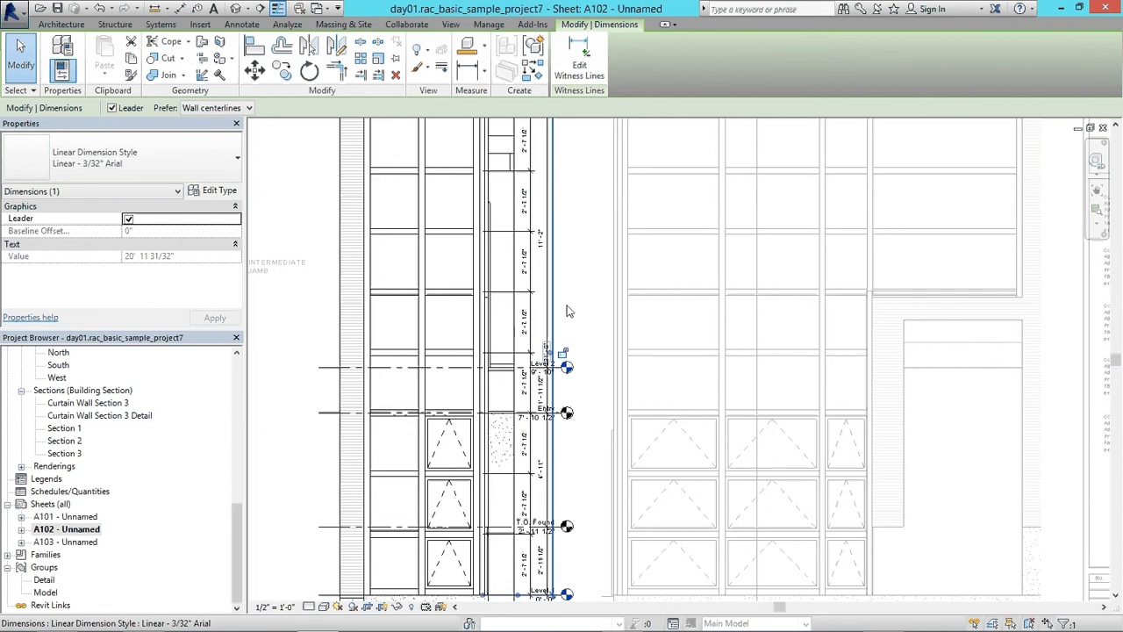
scroll(567, 312, "up", 3)
left_click_drag(544, 323, 569, 314)
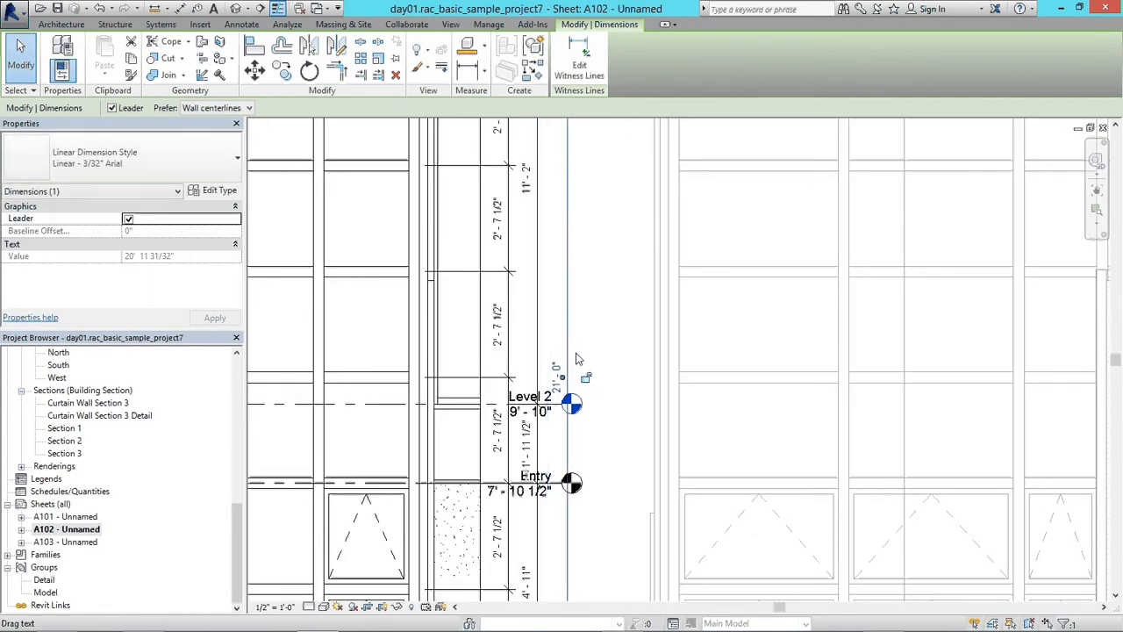
scroll(577, 358, "down", 2)
left_click_drag(566, 382, 565, 343)
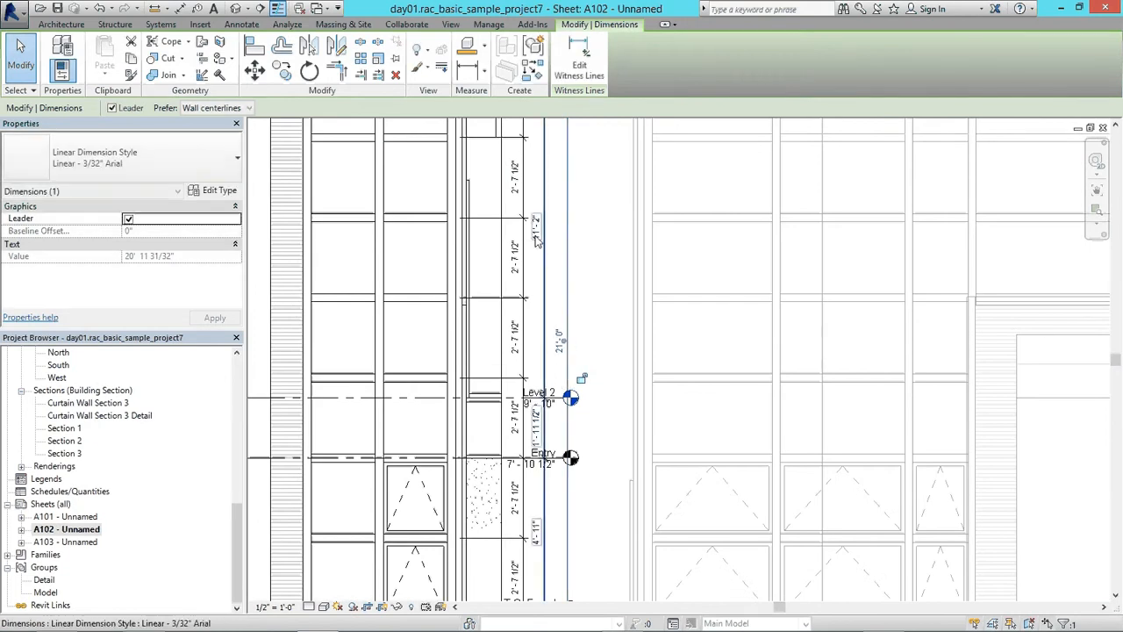
Step: Shift the text of the Level 2 to Level 3 dimension slightly down along its dimension line
left_click(541, 261)
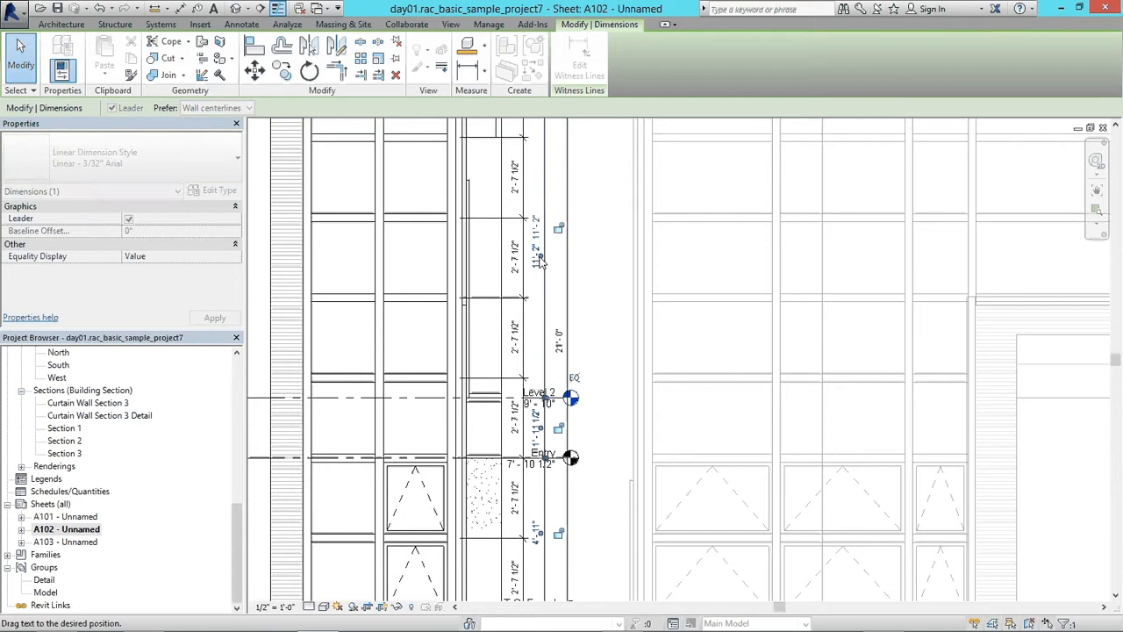
left_click(596, 281)
scroll(480, 342, "down", 2)
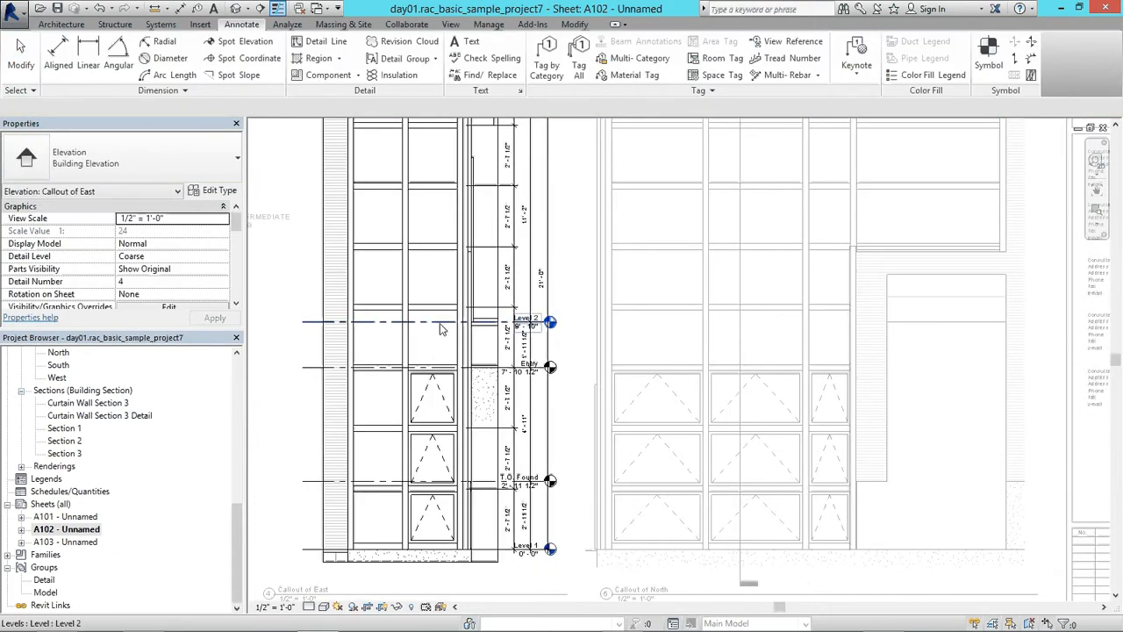
Step: Extend the level lines in Callout of East so their heads sit outside the overall height dimension
left_click(537, 322)
scroll(538, 327, "up", 3)
left_click_drag(593, 318, 677, 321)
left_click_drag(631, 418, 632, 419)
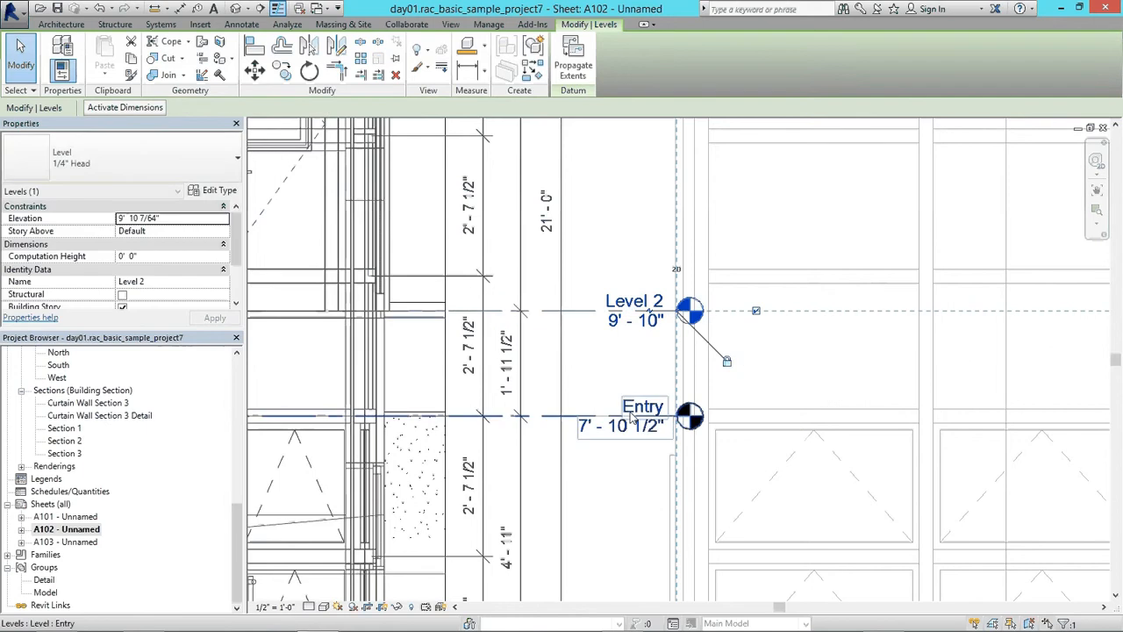
scroll(619, 290, "down", 4)
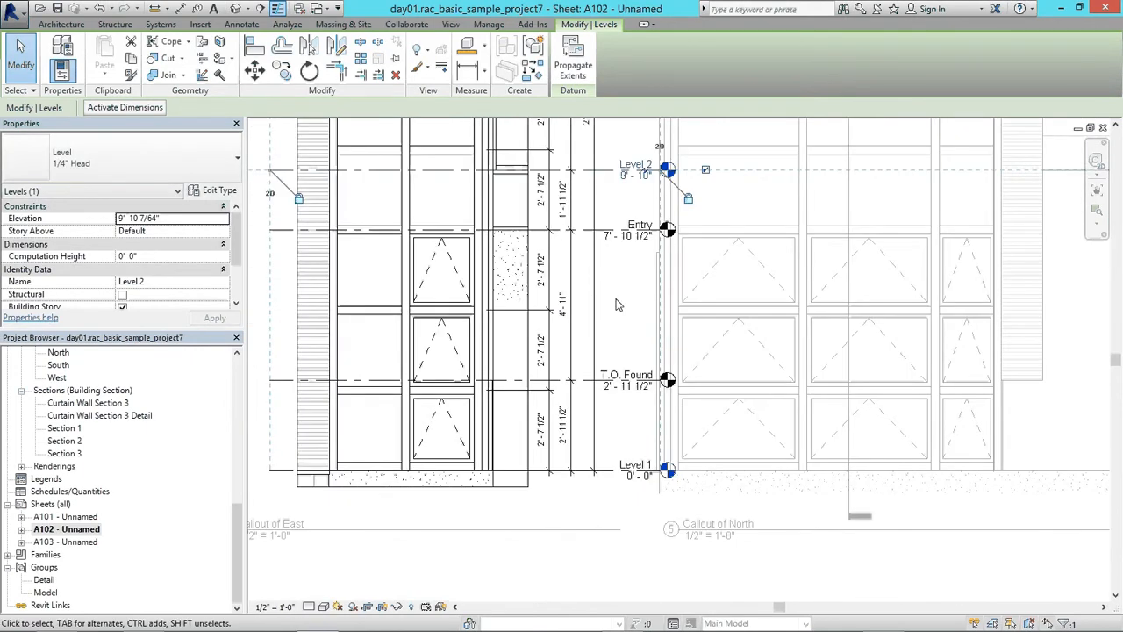
key("Escape")
scroll(618, 304, "down", 3)
middle_click_drag(610, 330, 604, 401)
scroll(575, 282, "up", 1)
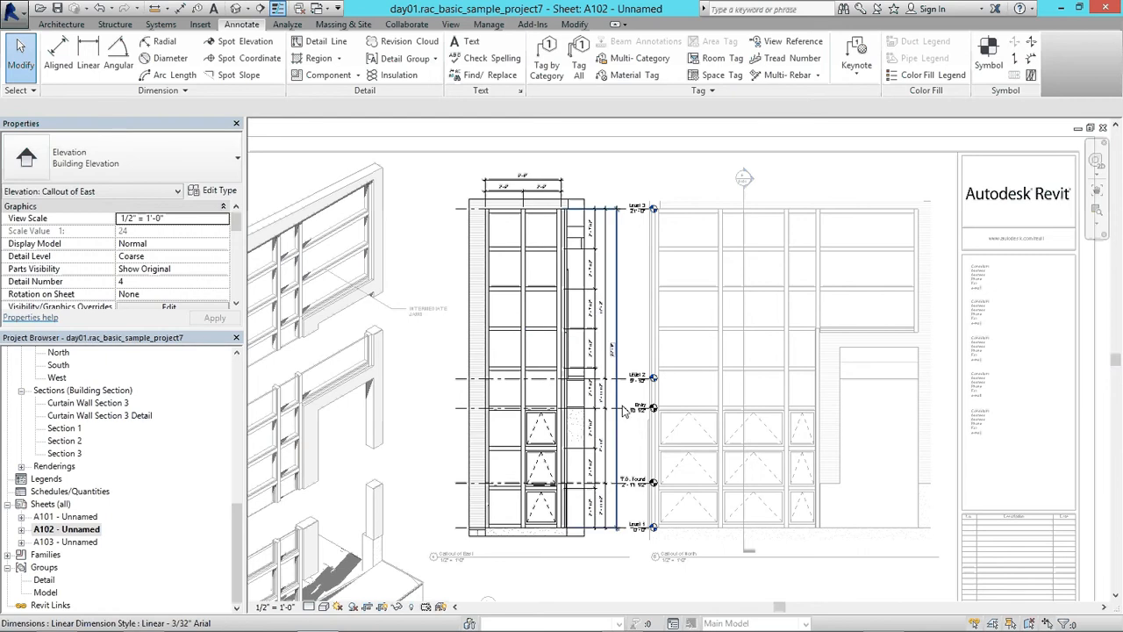
Step: Hide the crop region of Callout of East again and deactivate the view
scroll(580, 254, "up", 3)
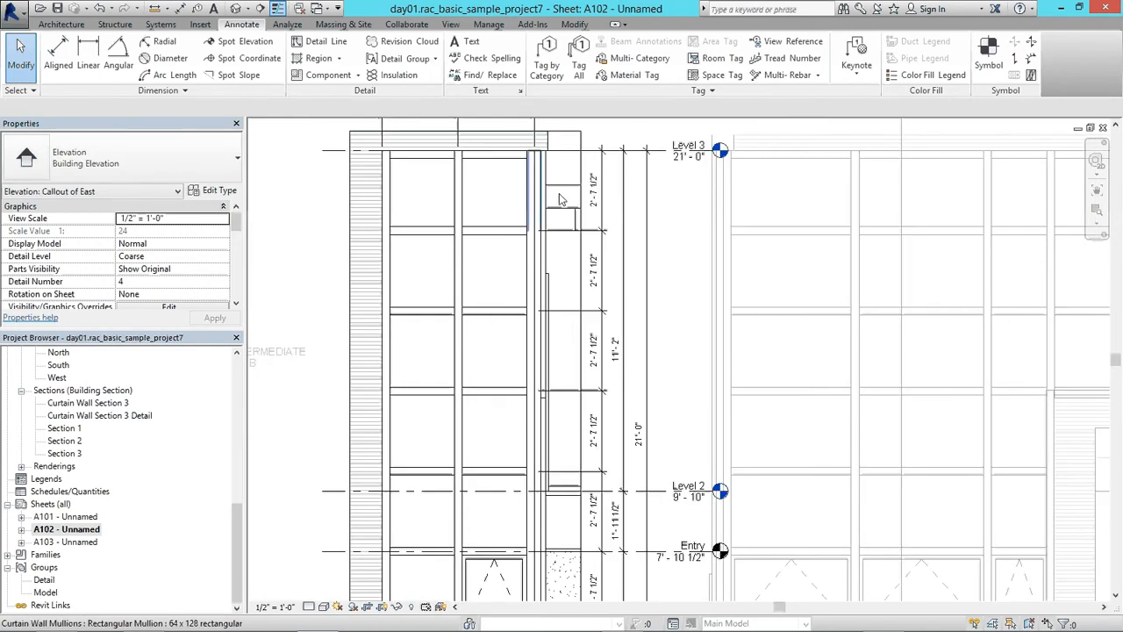
scroll(562, 199, "down", 1)
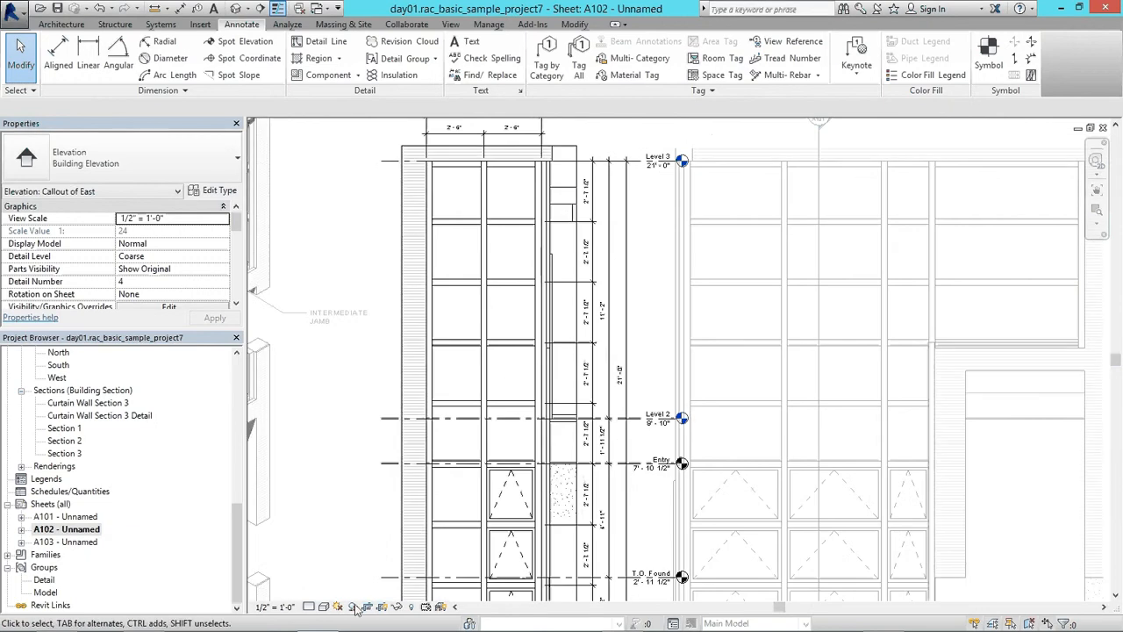
left_click(382, 607)
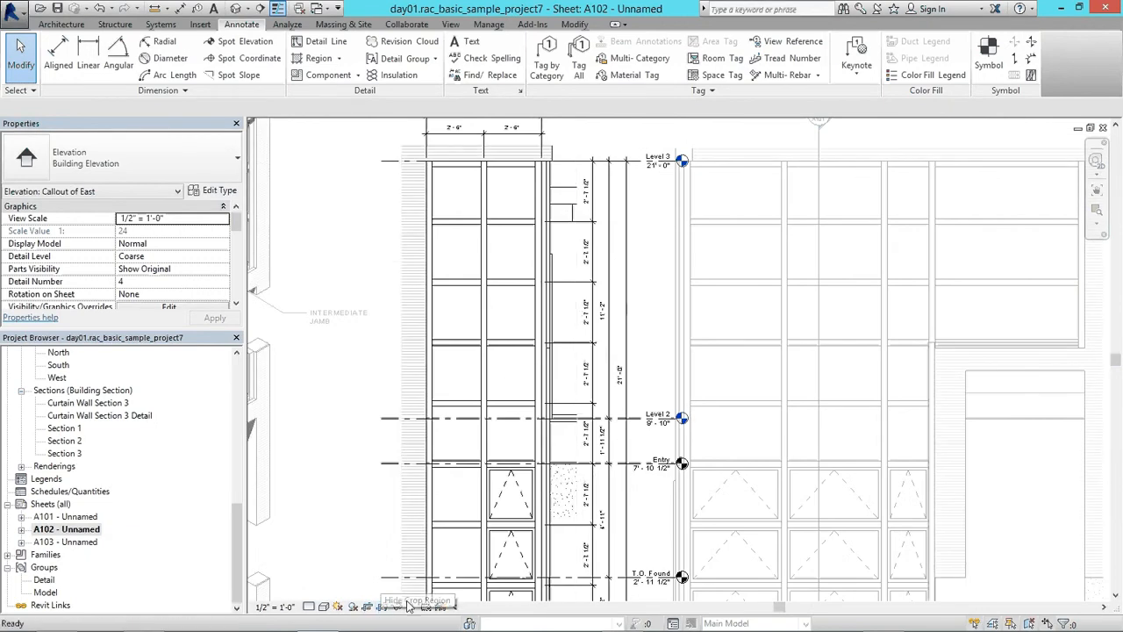
right_click(409, 227)
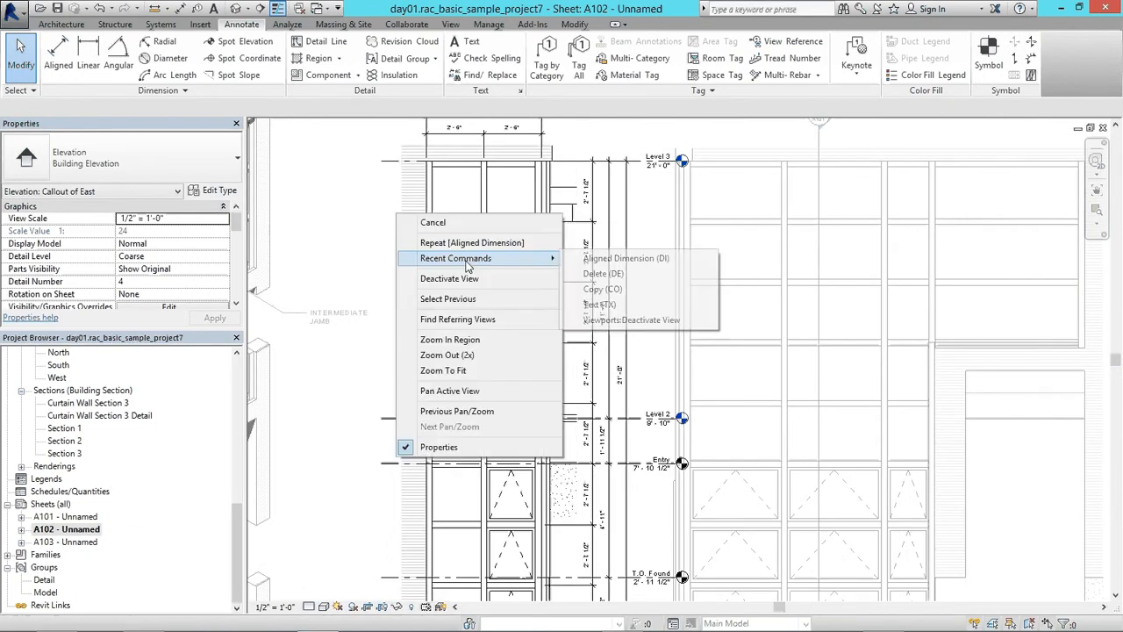
left_click(451, 388)
Step: Nudge the Callout of East viewport left on the sheet, away from Callout of North
left_click(531, 304)
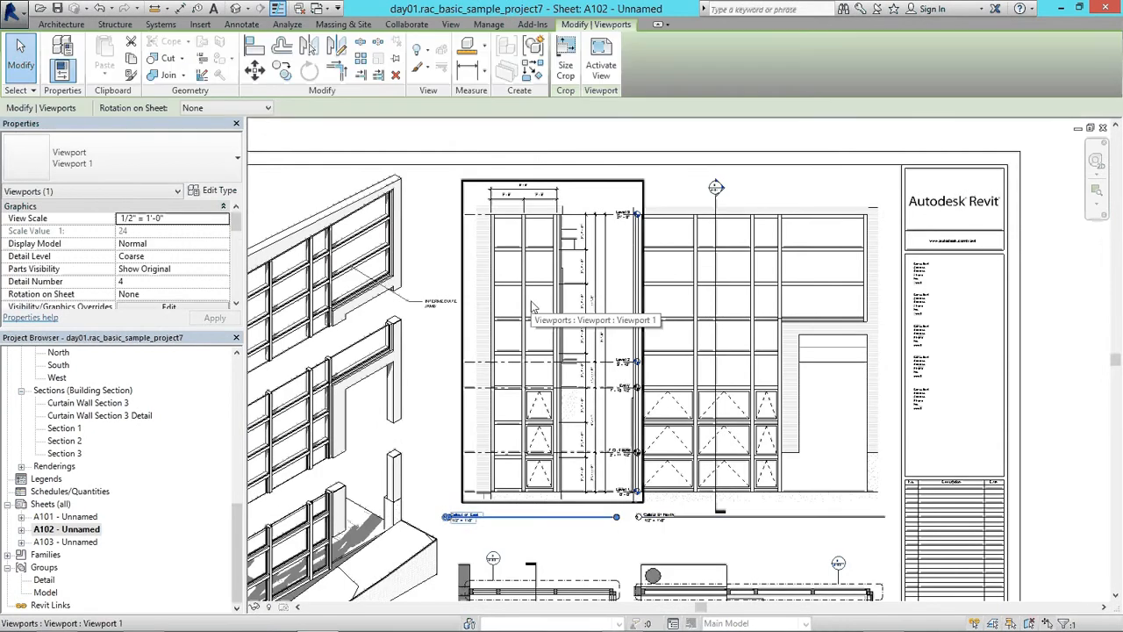
key("Left")
key("Left")
key("Left")
key("Left")
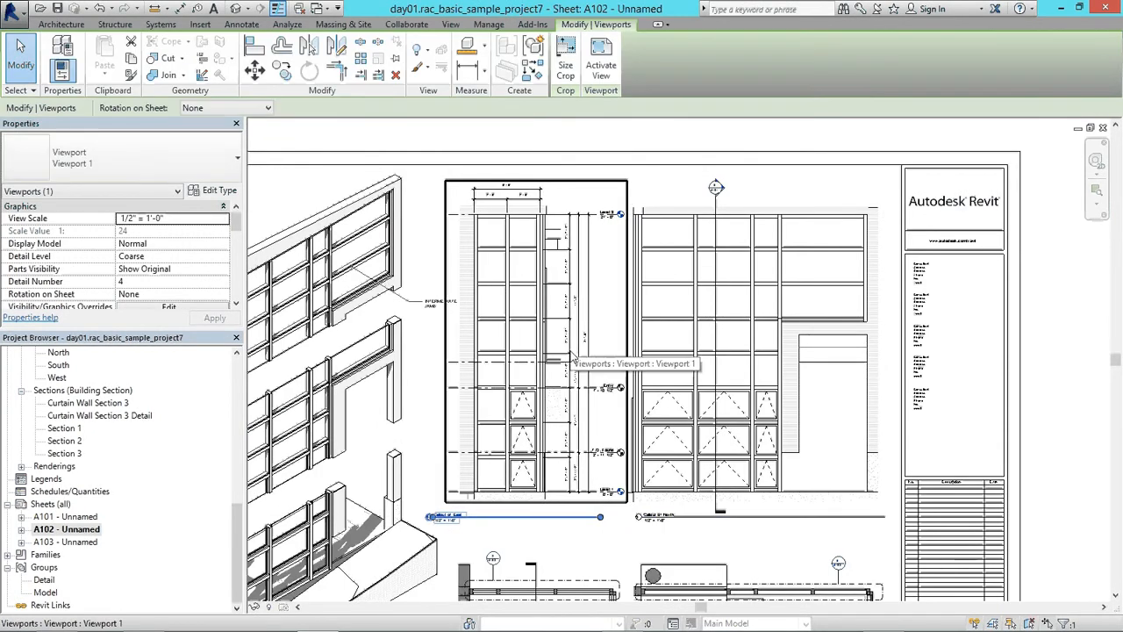
Step: Move the INTERMEDIATE JAMB note closer to the 3D views, clear of the Callout of East viewport
left_click(437, 304)
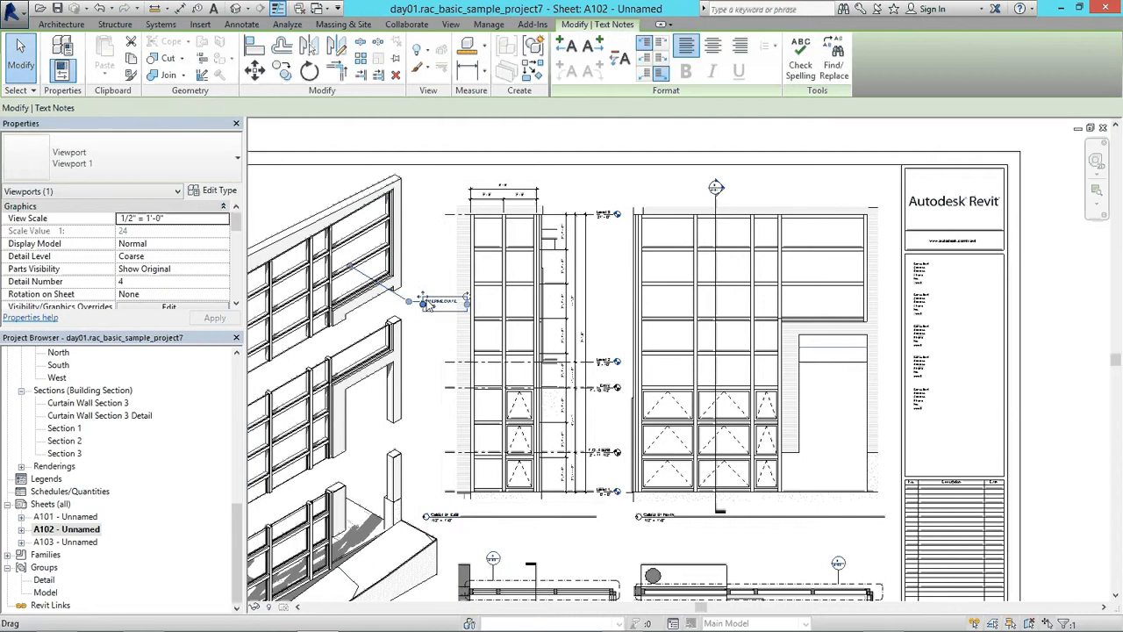
scroll(425, 299, "up", 2)
left_click_drag(406, 296, 405, 295)
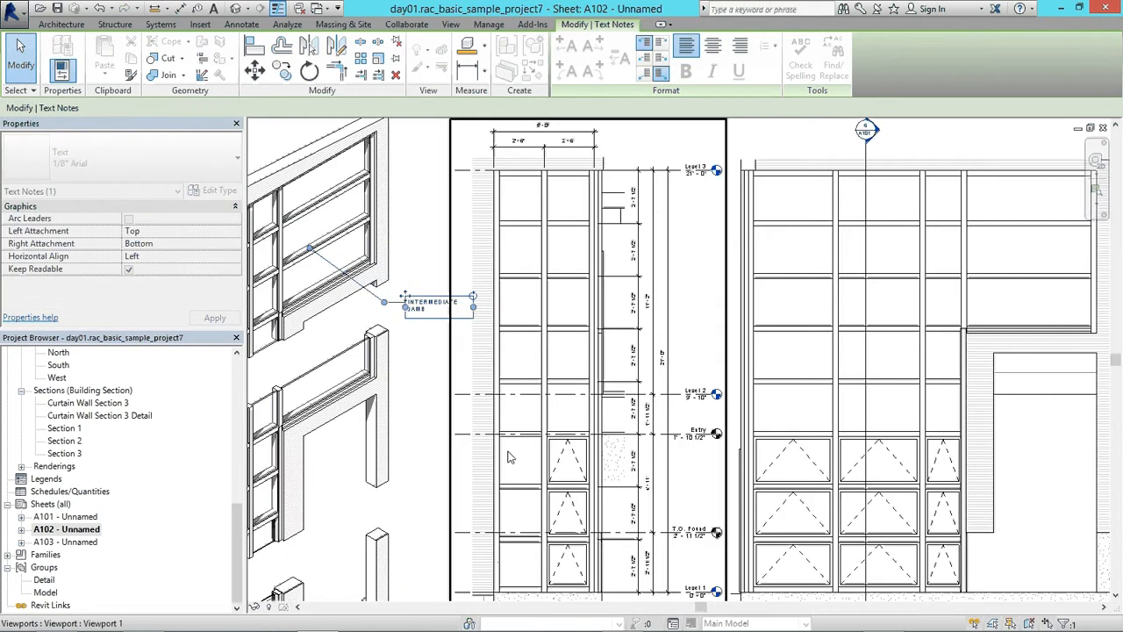
scroll(511, 456, "down", 2)
middle_click_drag(511, 458, 513, 231)
key("Escape")
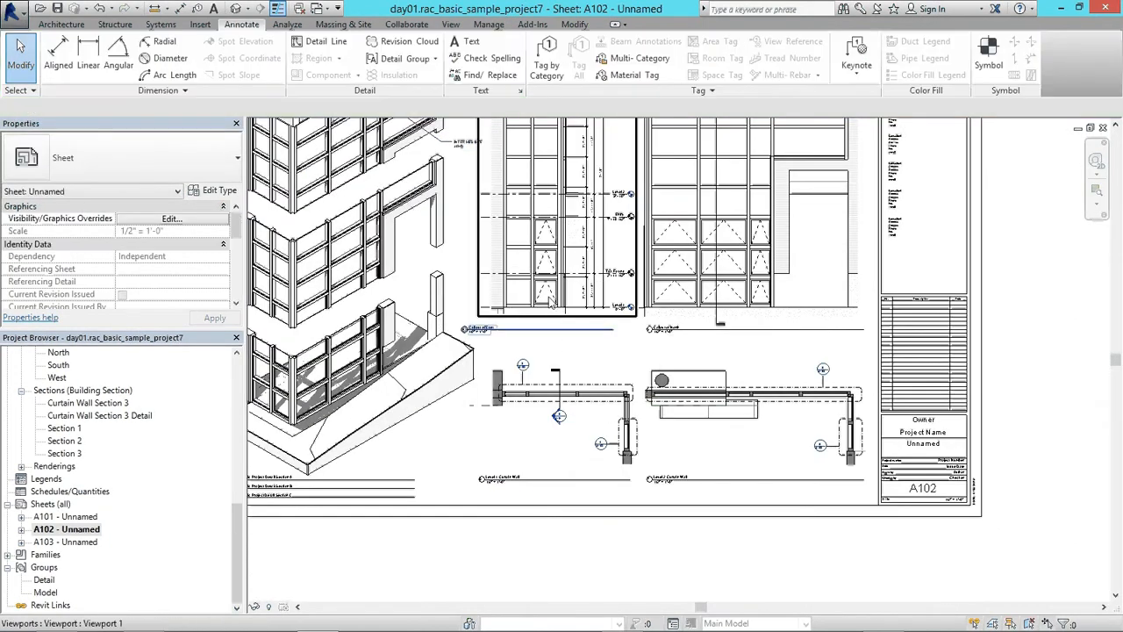
Step: Shift the Callout of East view title so it lines up with the plan view title below it
left_click(529, 338)
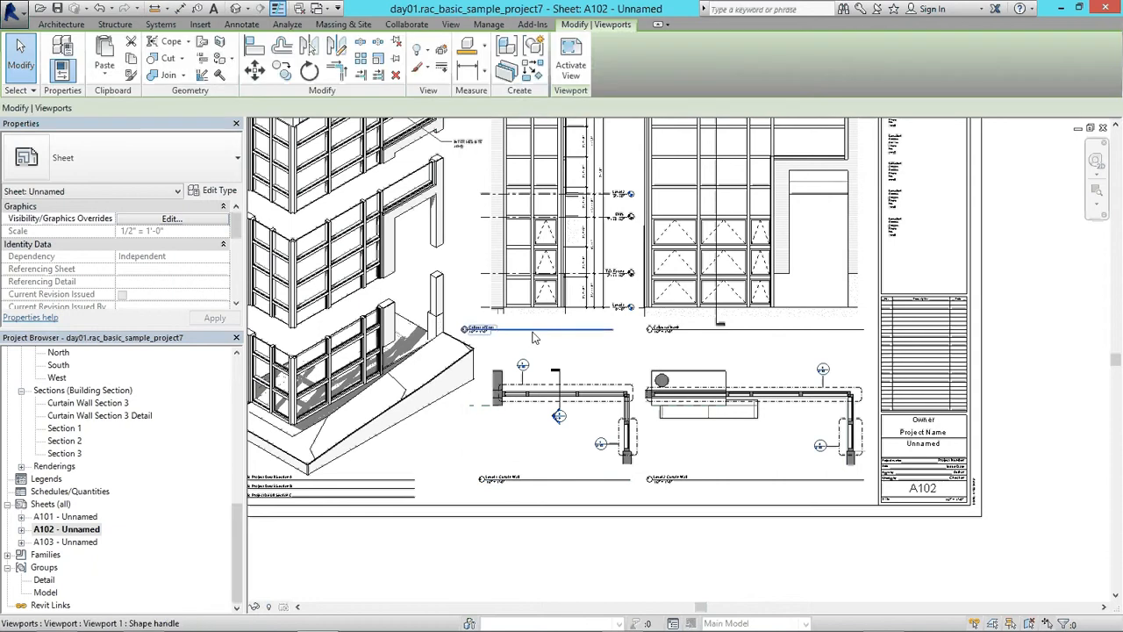
scroll(654, 545, "down", 2)
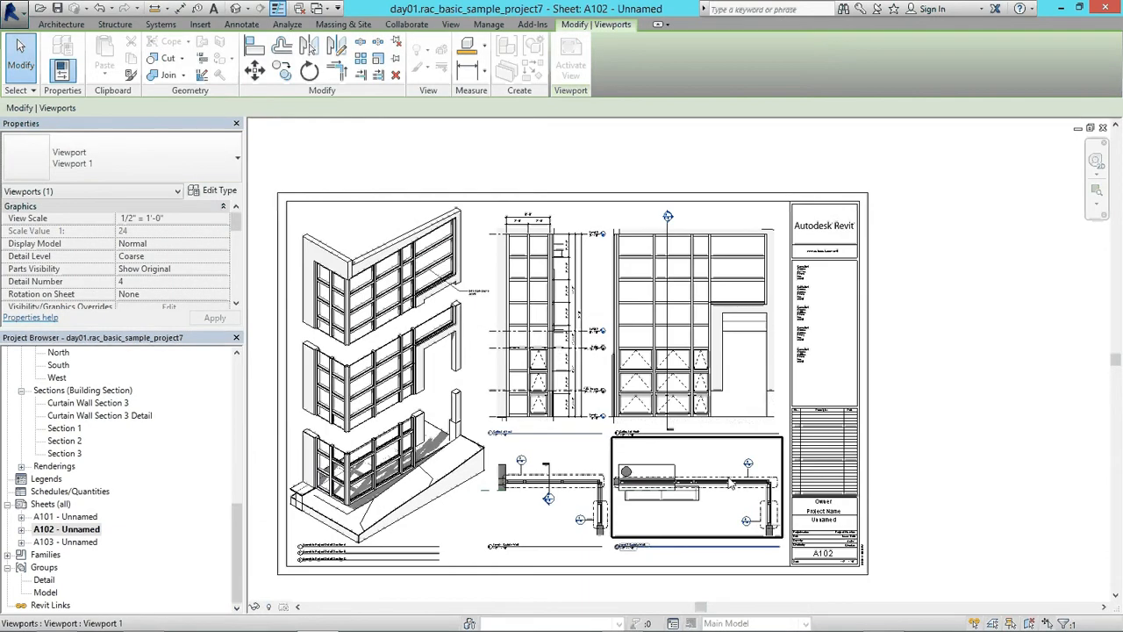
key("Escape")
Step: Add a leader text note reading ALUMINIUM FRAME that points to the top frame of the curtain wall in Callout of East
left_click(470, 42)
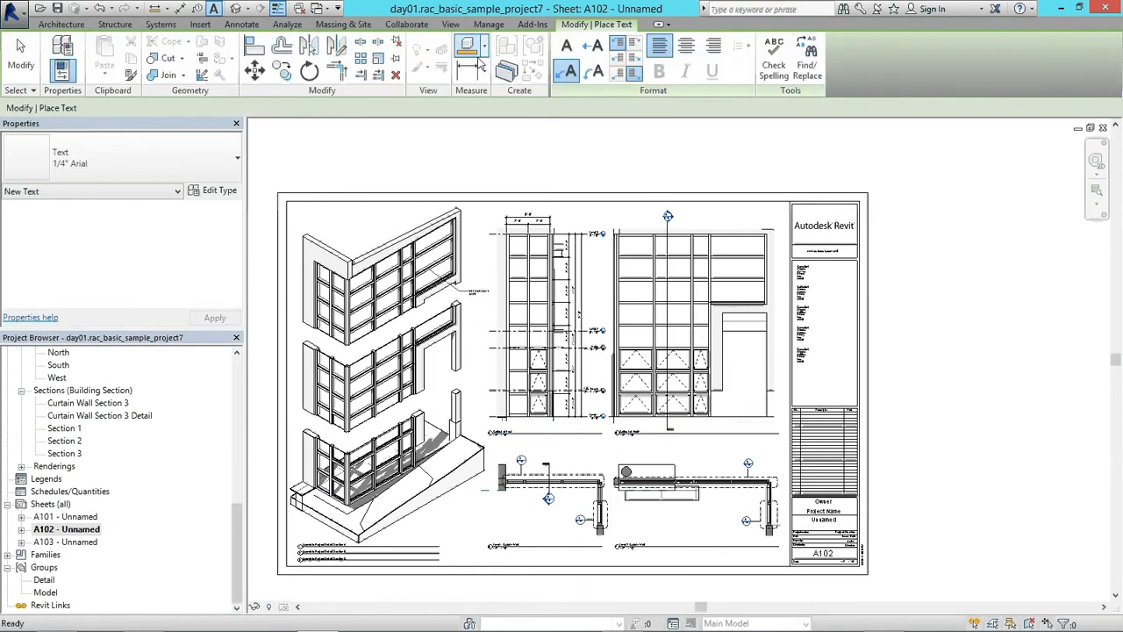
scroll(561, 220, "up", 4)
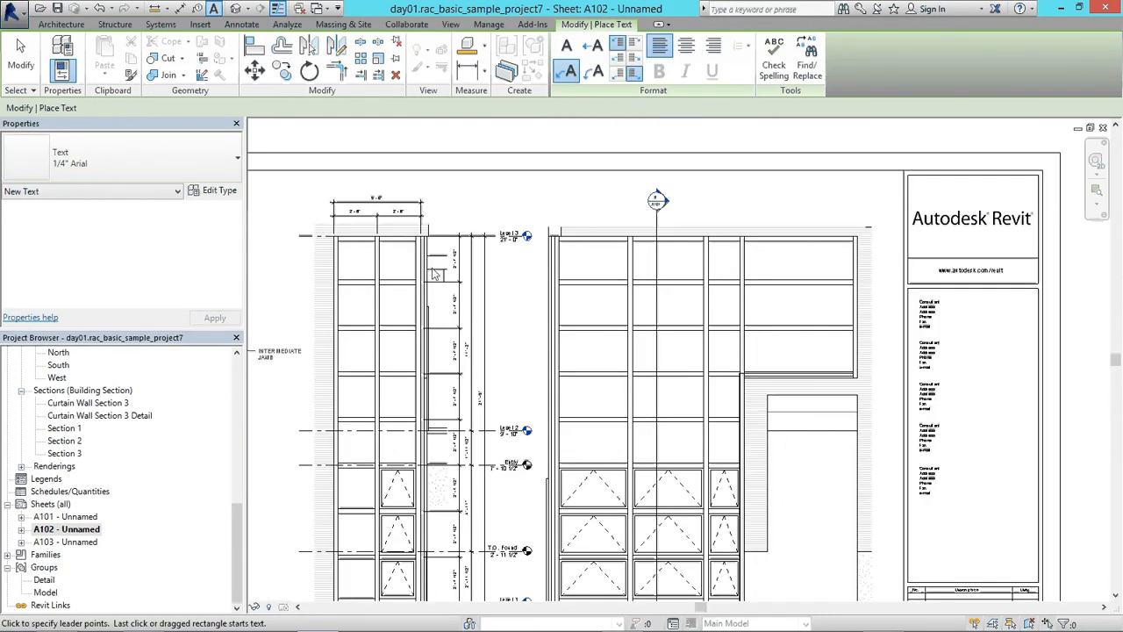
left_click(496, 275)
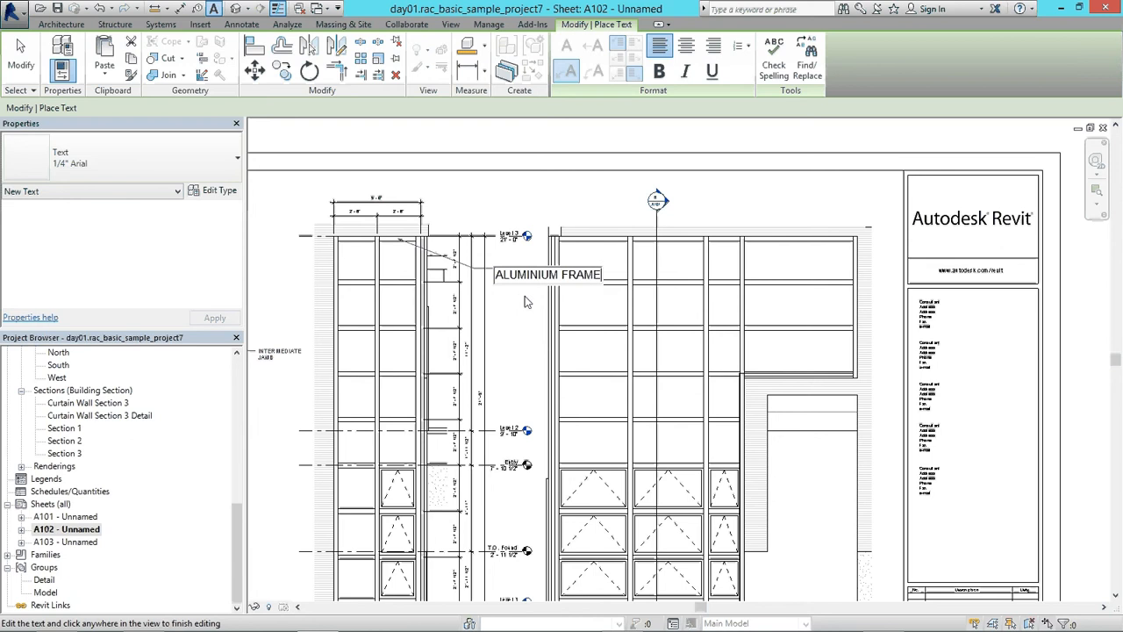
left_click(518, 331)
middle_click_drag(532, 295, 629, 276)
key("Escape")
Step: Change the ALUMINIUM FRAME note to the 1/8" Arial text type
left_click(650, 250)
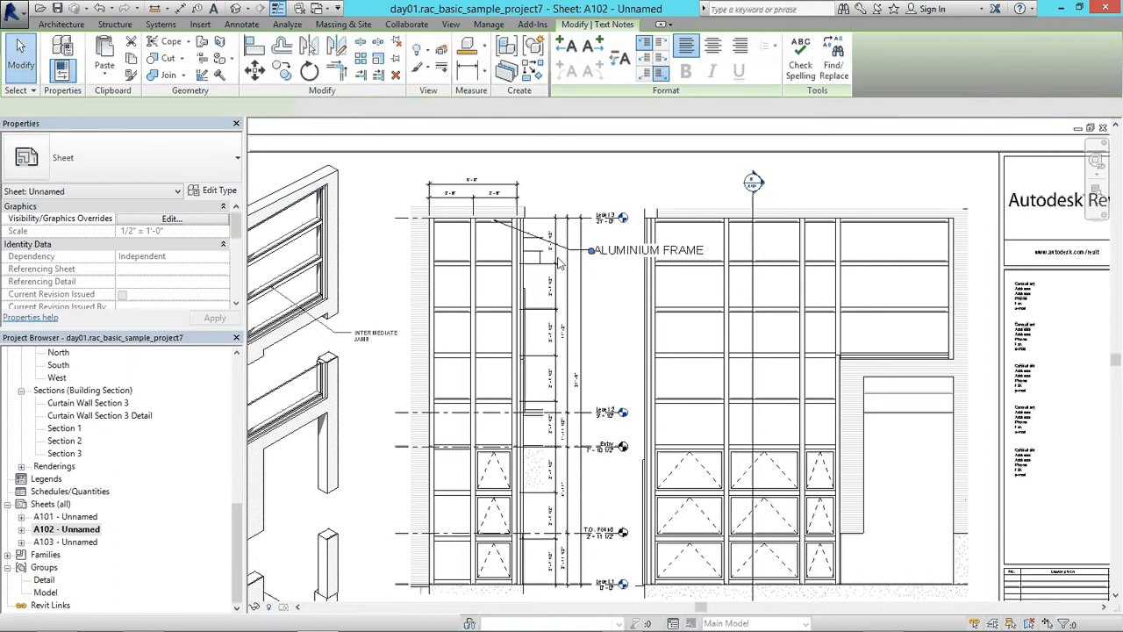
left_click(123, 158)
left_click(82, 223)
left_click(630, 303)
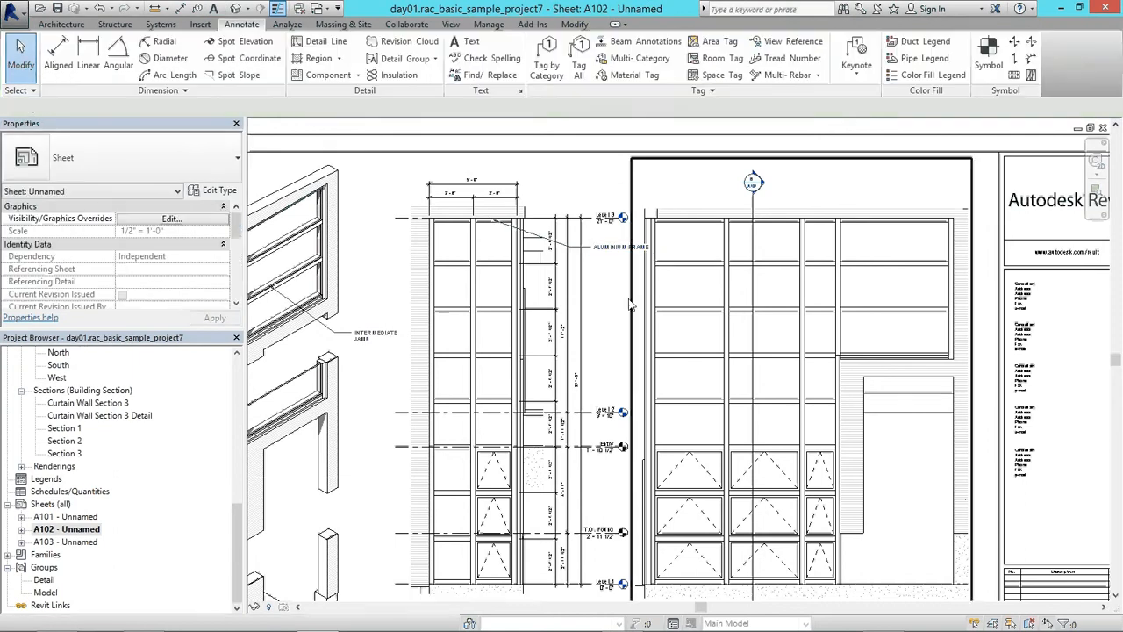
Step: Narrow the ALUMINIUM FRAME note so it wraps onto two lines, and move it up just below the Level 3 head
scroll(625, 255, "up", 1)
left_click(641, 248)
left_click_drag(664, 243, 642, 245)
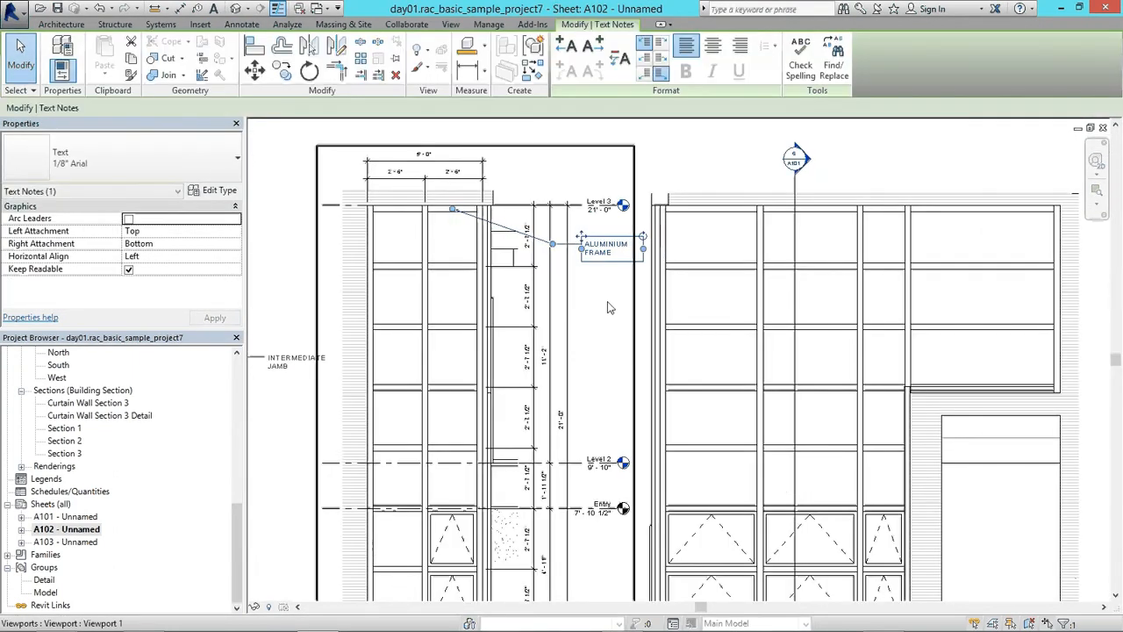
scroll(603, 247, "up", 1)
mouse_move(576, 233)
left_mouse_down()
mouse_move(584, 215)
mouse_move(573, 214)
left_mouse_up()
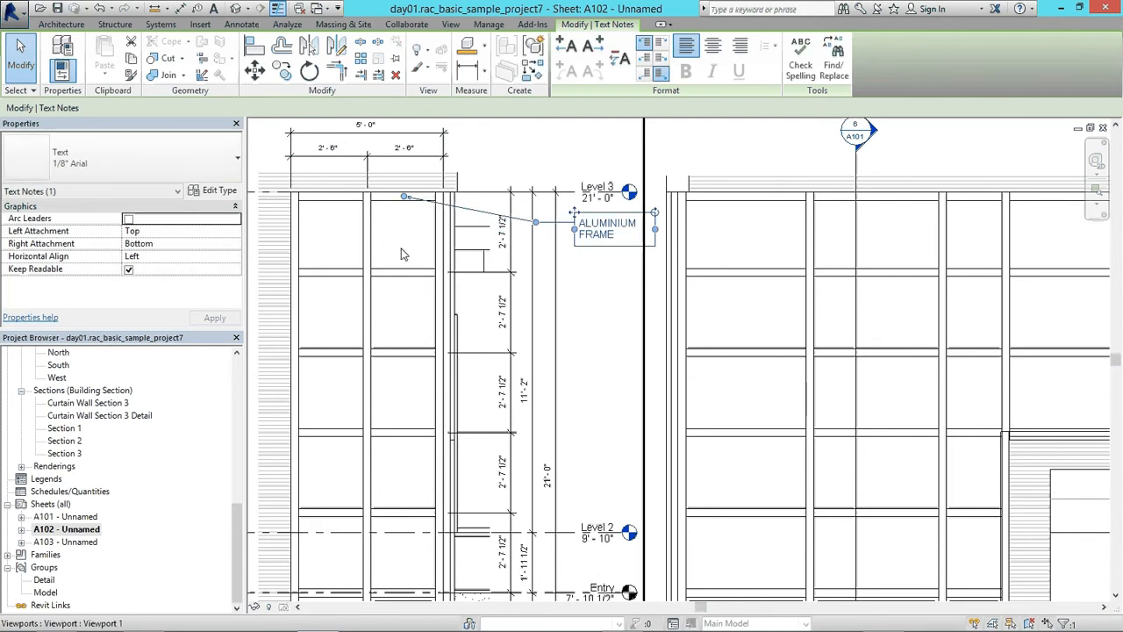
Step: Slide the note's leader arrow along the top frame toward the curtain wall's outer corner
scroll(538, 230, "up", 2)
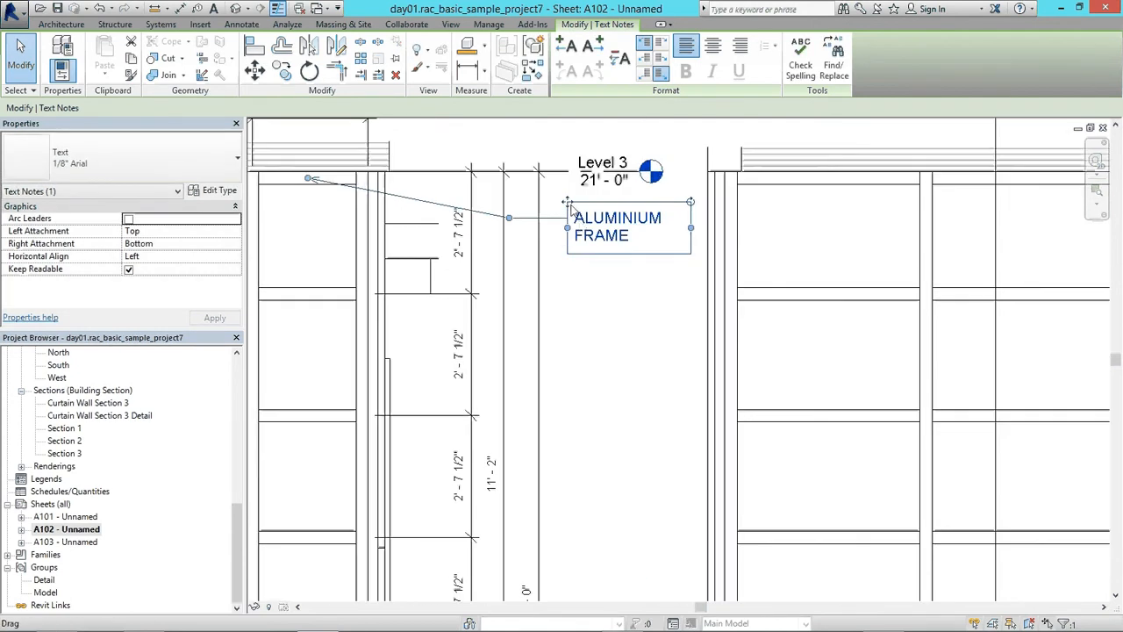
scroll(390, 208, "down", 2)
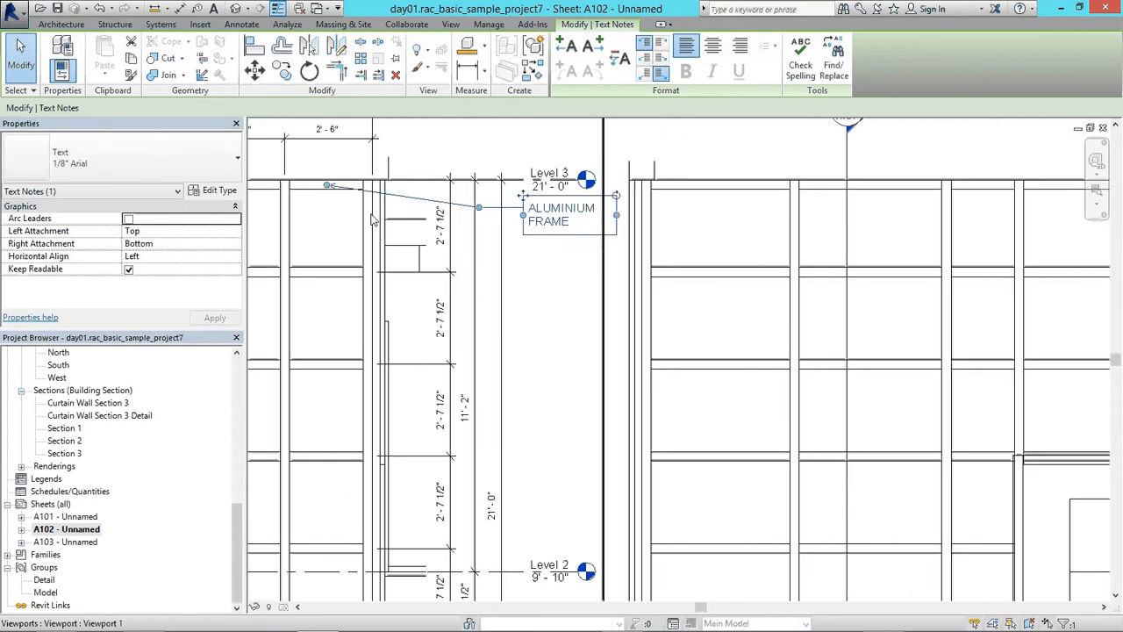
left_click_drag(327, 184, 358, 184)
key("Escape")
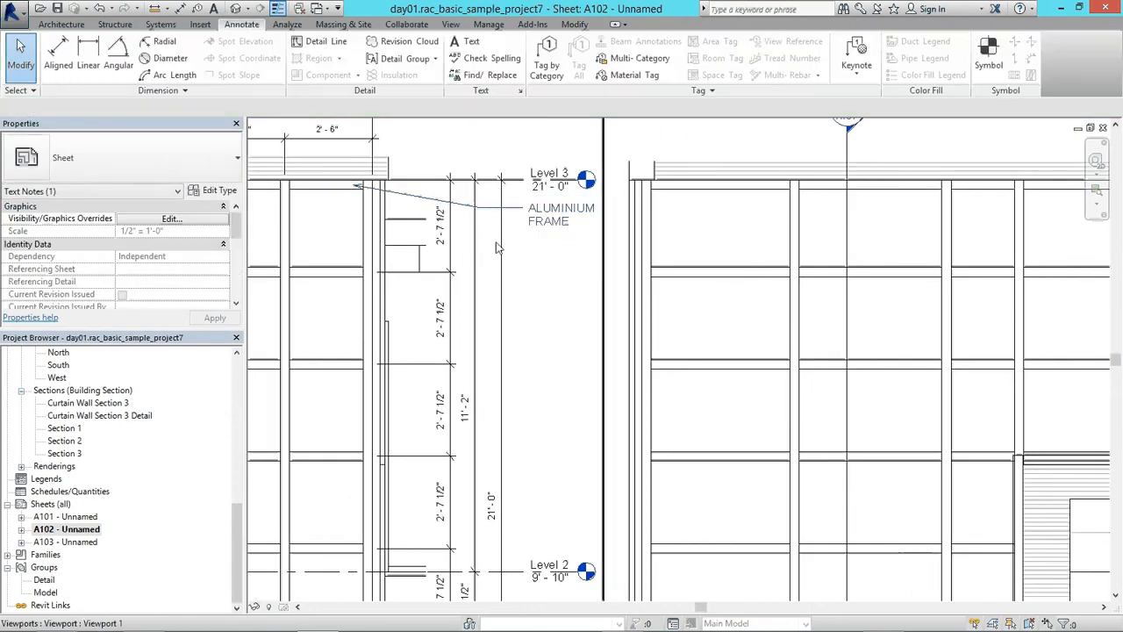
Step: Add a second straight leader from the right side of the ALUMINIUM FRAME note toward Callout of North
scroll(492, 246, "down", 2)
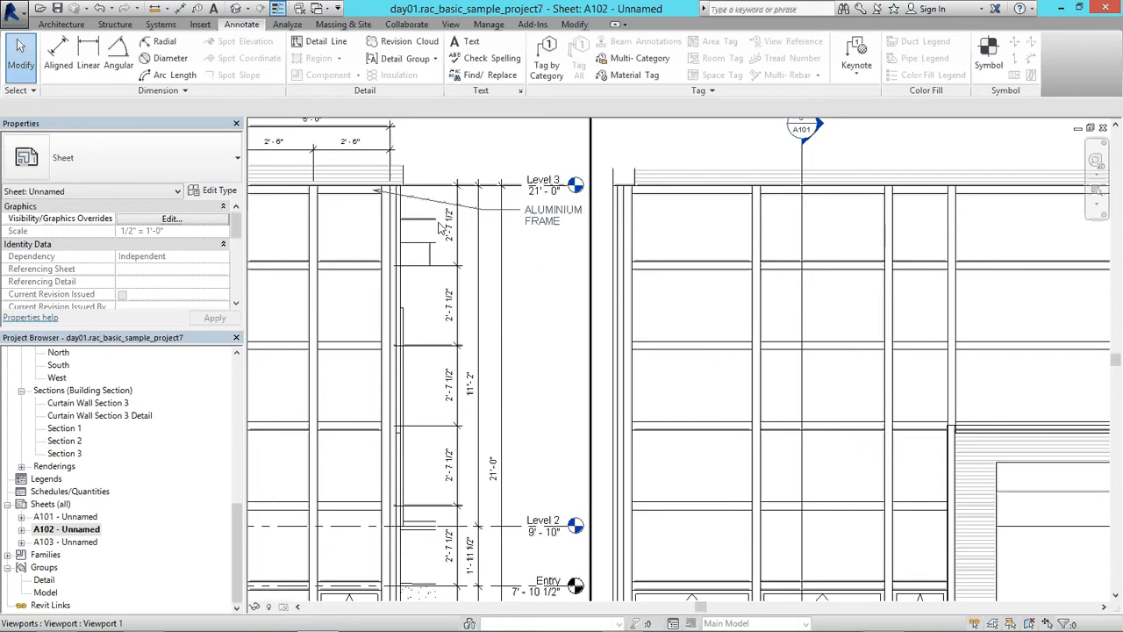
scroll(538, 283, "up", 1)
scroll(538, 282, "down", 1)
left_click(523, 214)
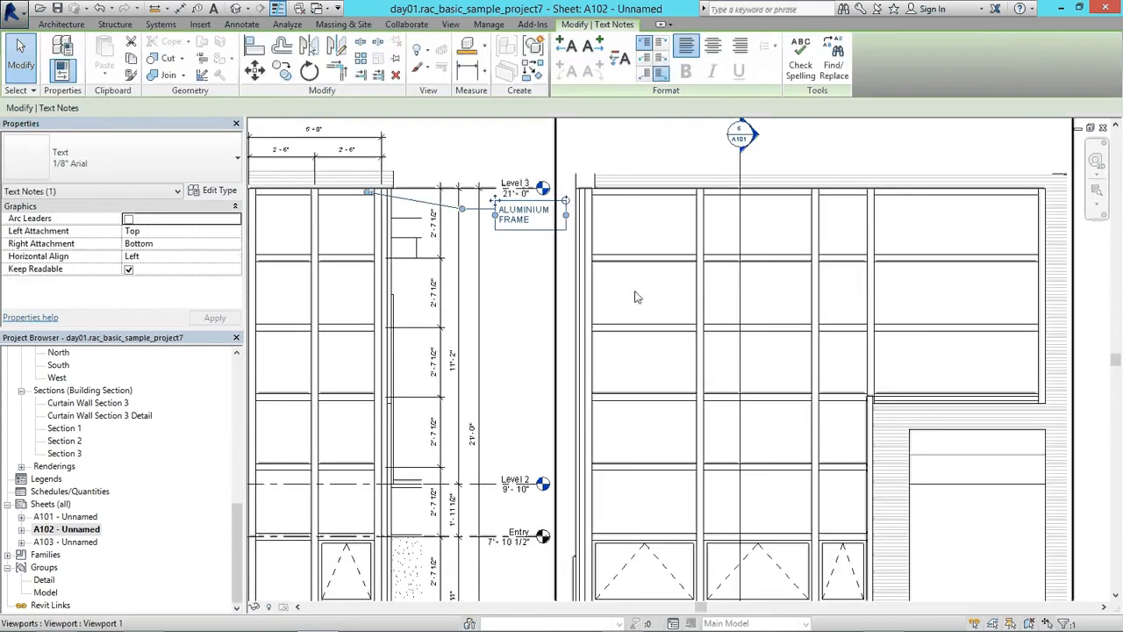
left_click(602, 53)
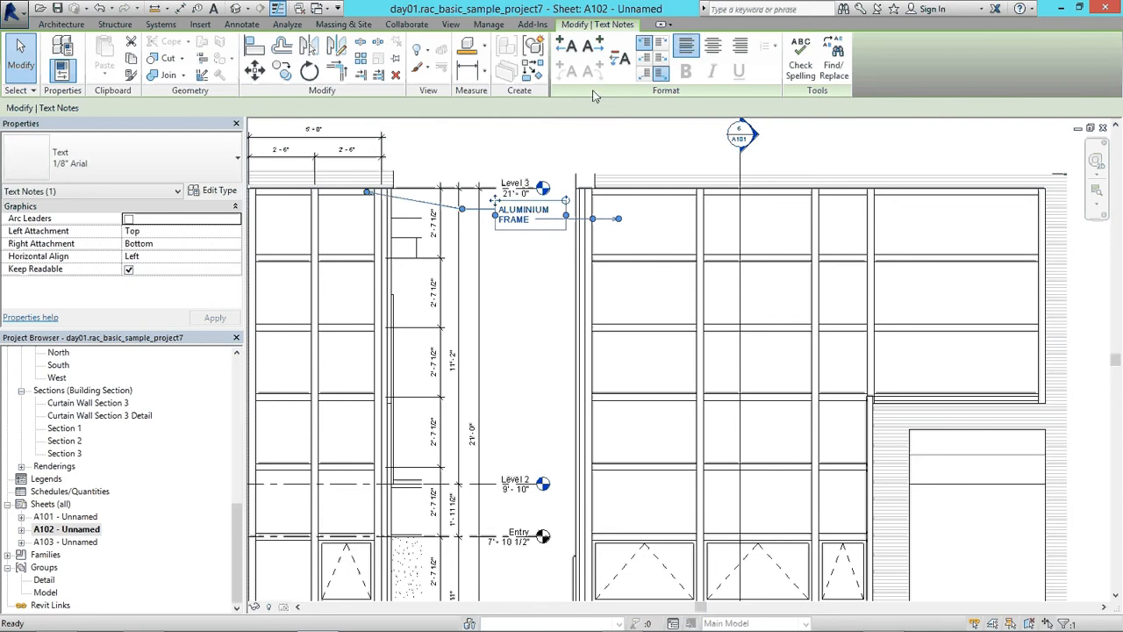
Step: Set the ALUMINIUM FRAME note's right leader attachment to Top and point that leader at the top frame in Callout of North
left_click(566, 51)
left_click(661, 45)
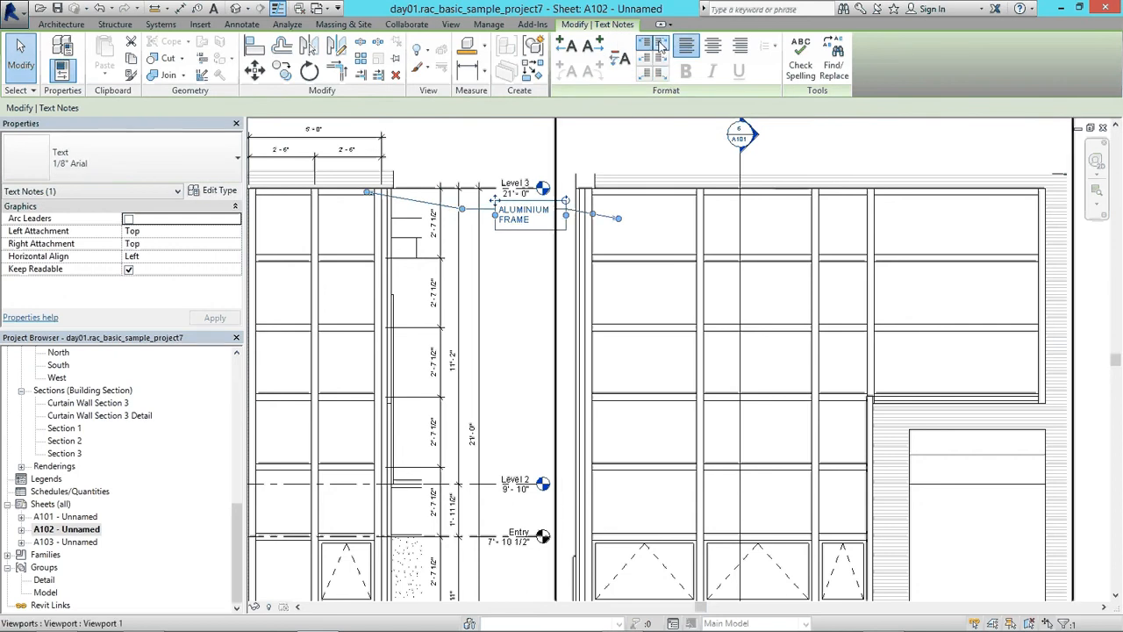
left_click_drag(619, 218, 644, 194)
left_click_drag(572, 216, 569, 220)
left_click(553, 324)
scroll(548, 327, "down", 1)
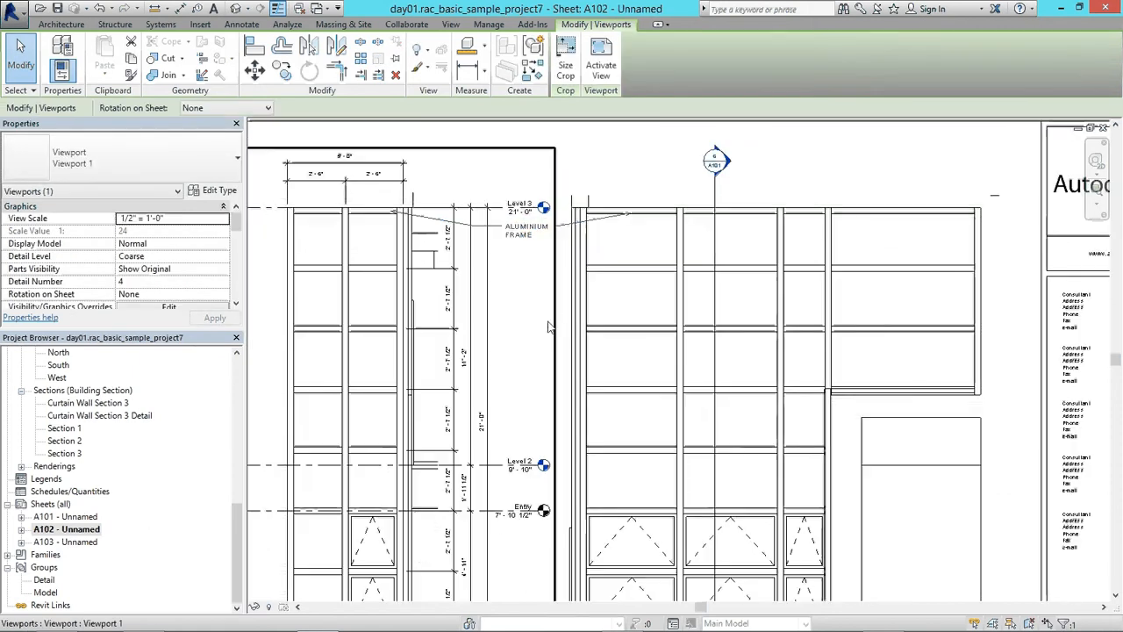
left_click(528, 144)
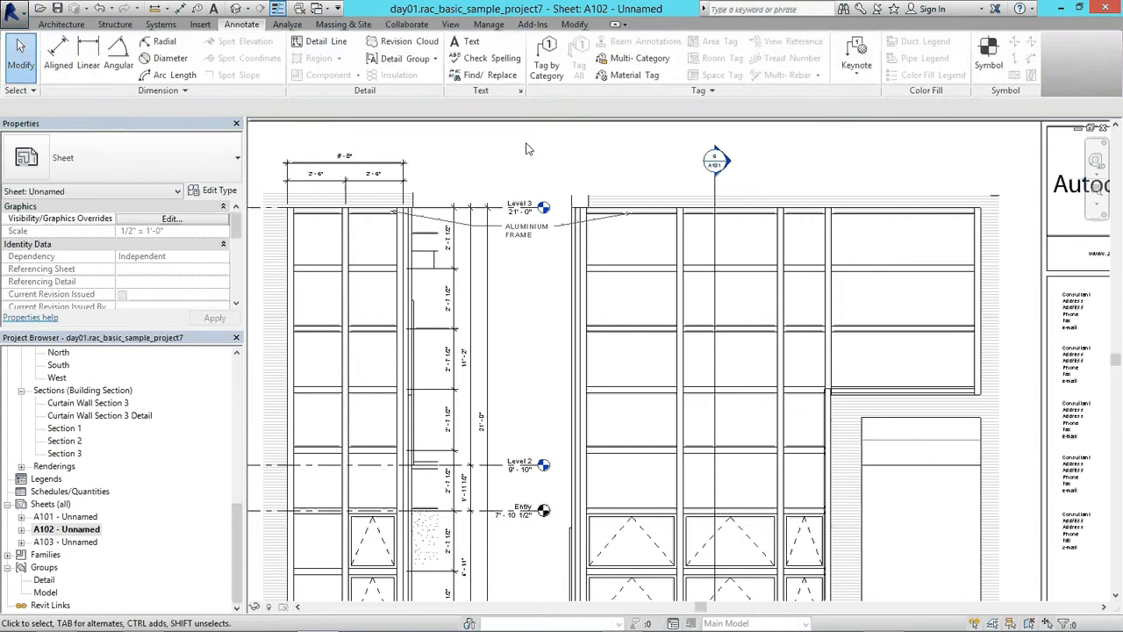
Step: Copy the ALUMINIUM FRAME note straight down to the second row of glass panels
left_click(525, 233)
key("r")
key("o")
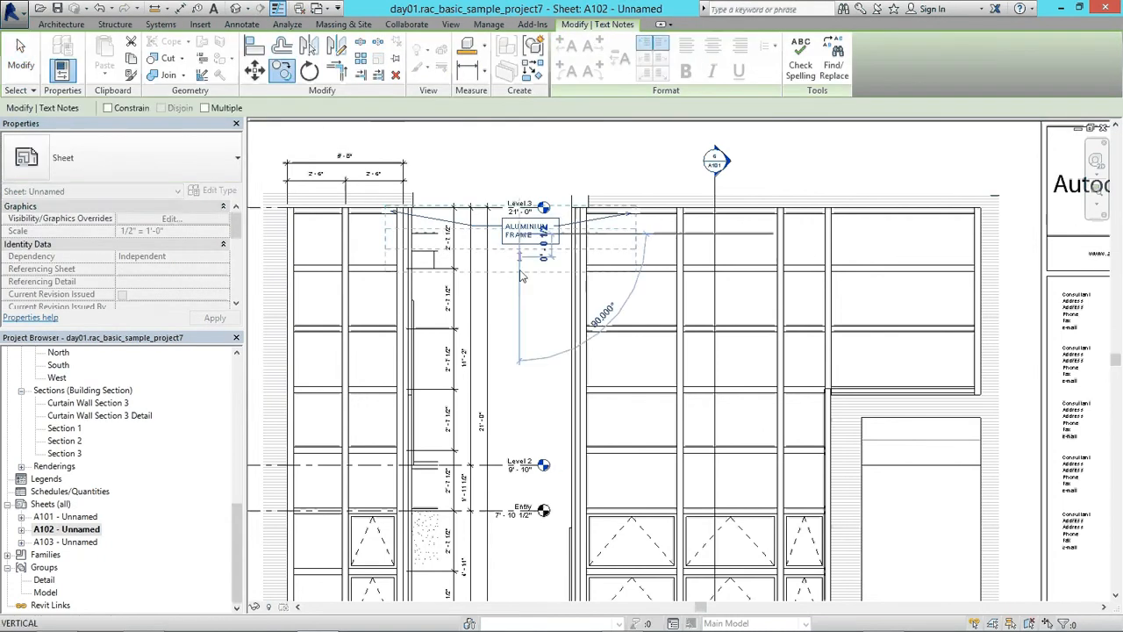
left_click(521, 307)
key("Escape")
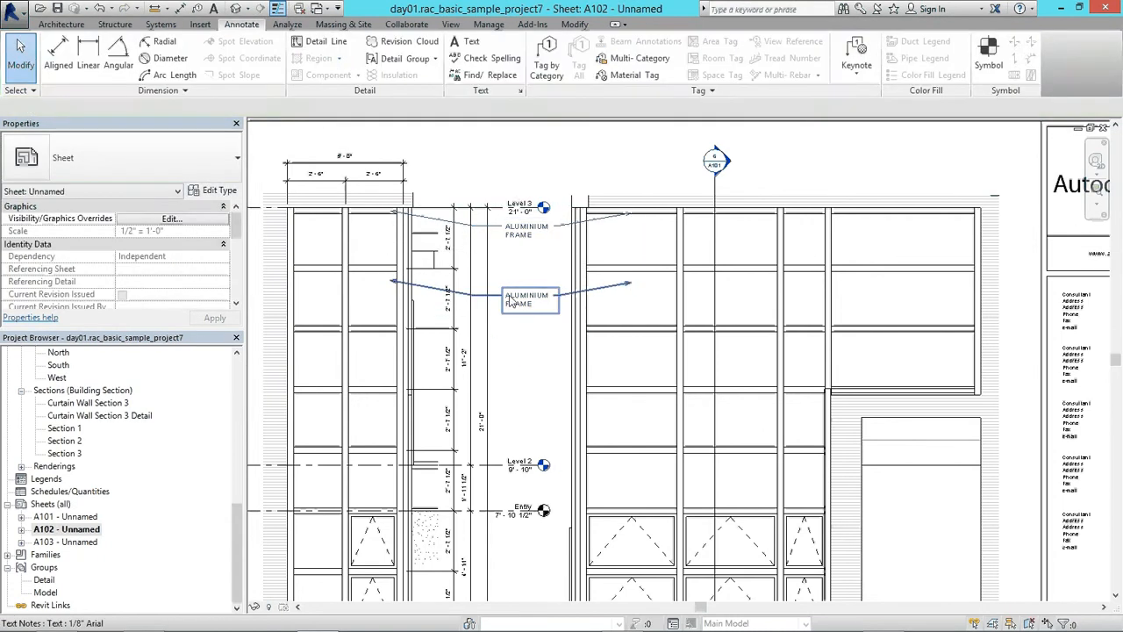
Step: Move the copied ALUMINIUM FRAME note slightly further down between the two views
left_click(512, 301)
key("m")
key("v")
scroll(527, 349, "up", 2)
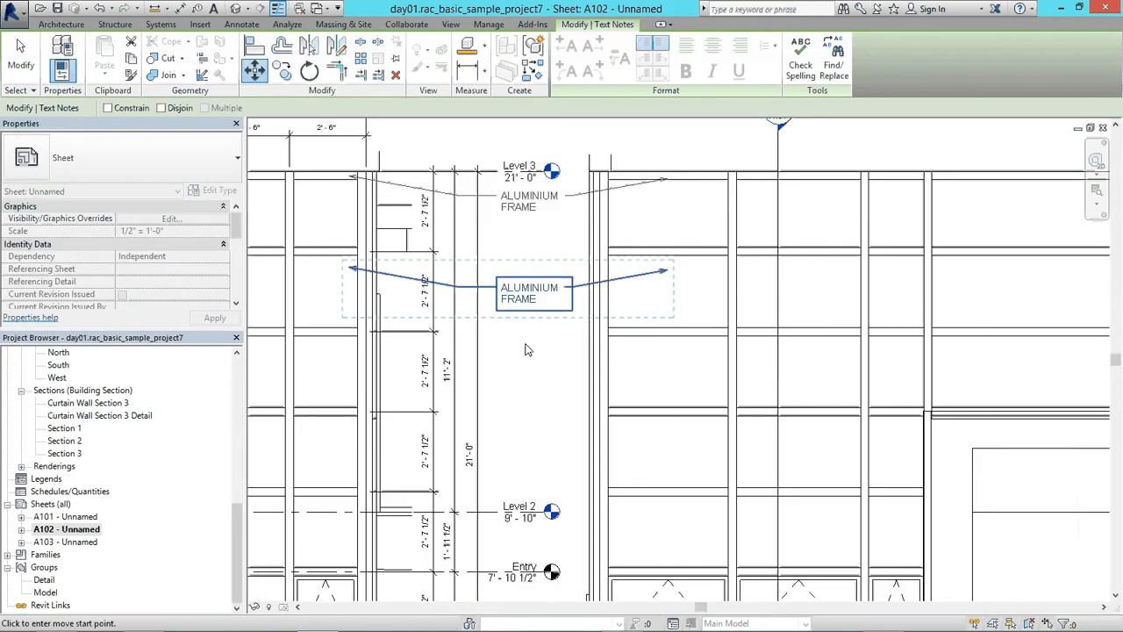
left_click(525, 350)
left_click(526, 372)
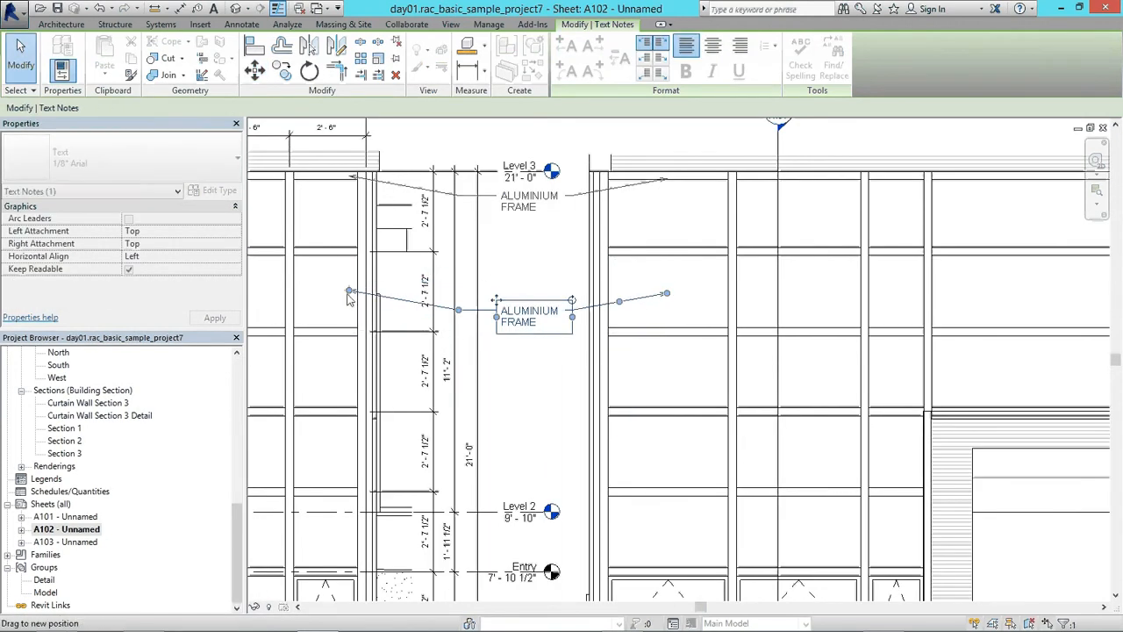
Step: Straighten both leaders of the copied note so they run horizontally, and nudge the note down slightly
left_click_drag(348, 294, 349, 310)
scroll(494, 327, "up", 1)
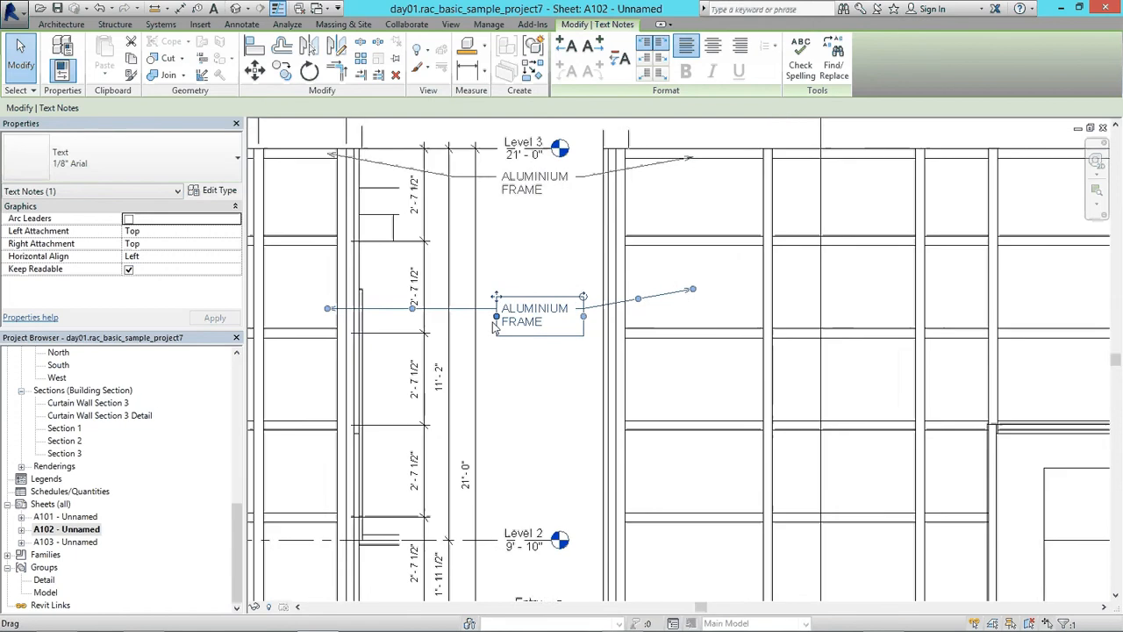
scroll(494, 327, "up", 1)
left_click_drag(728, 291, 725, 309)
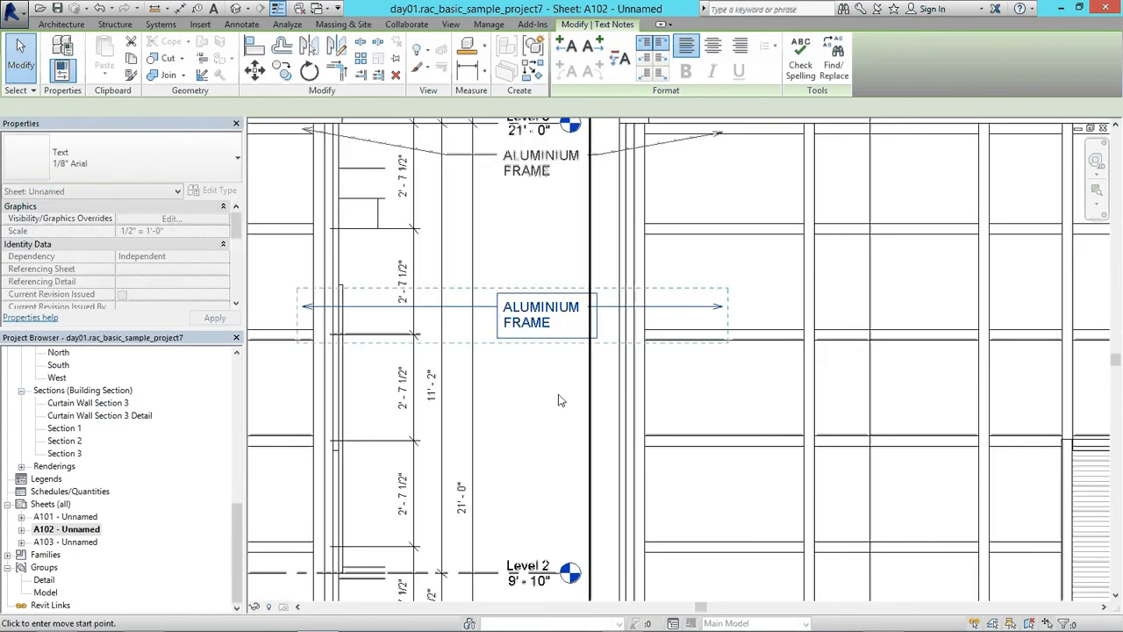
key("Down")
Step: Replace the copied note's text with 1" TINTED INSULATED GLASS
double_click(564, 339)
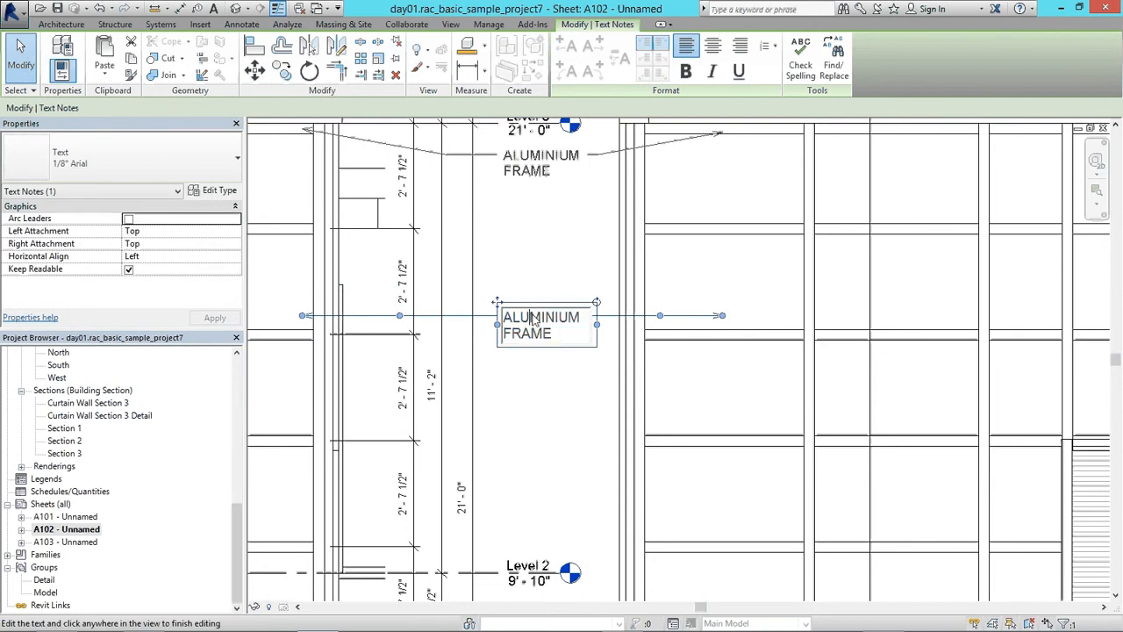
left_click_drag(565, 339, 467, 309)
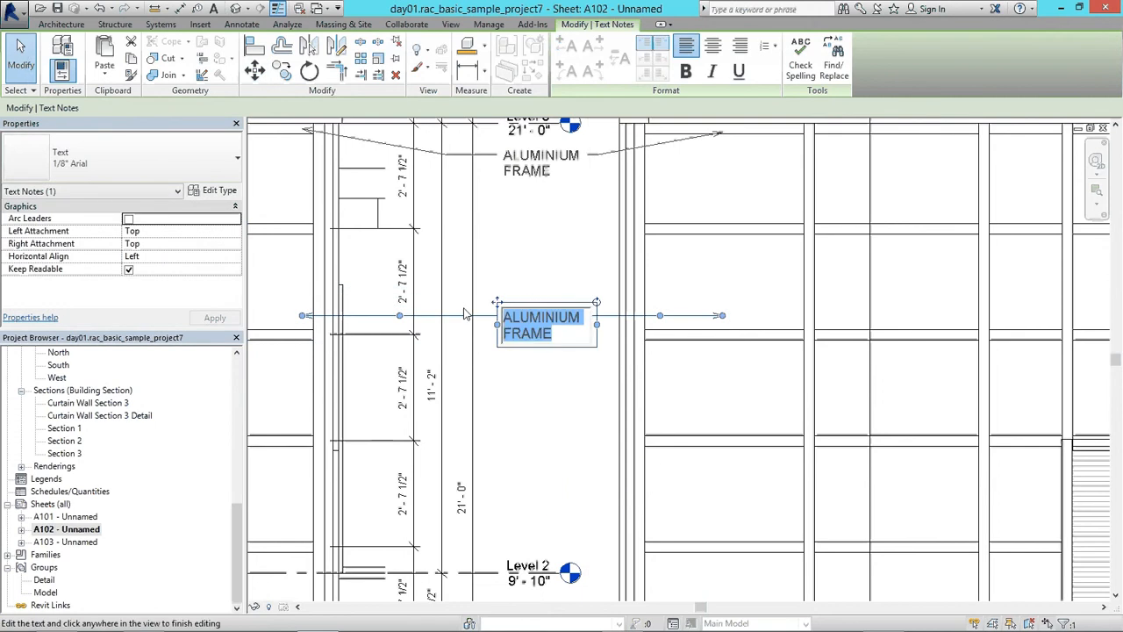
type("1\" TINTED")
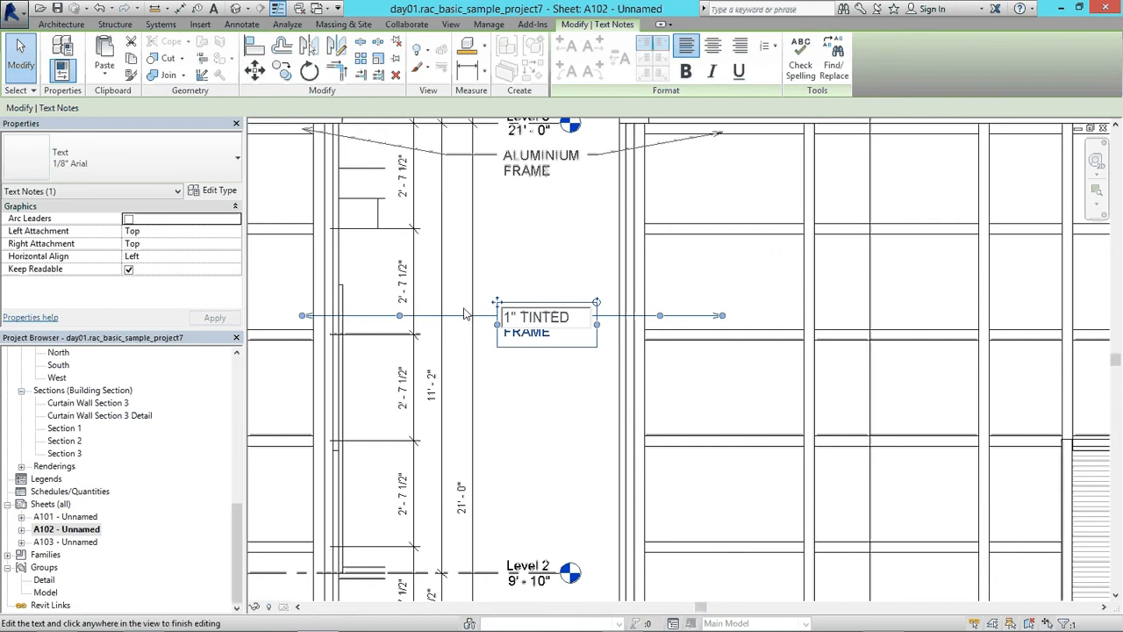
type("INSULATED GLASS")
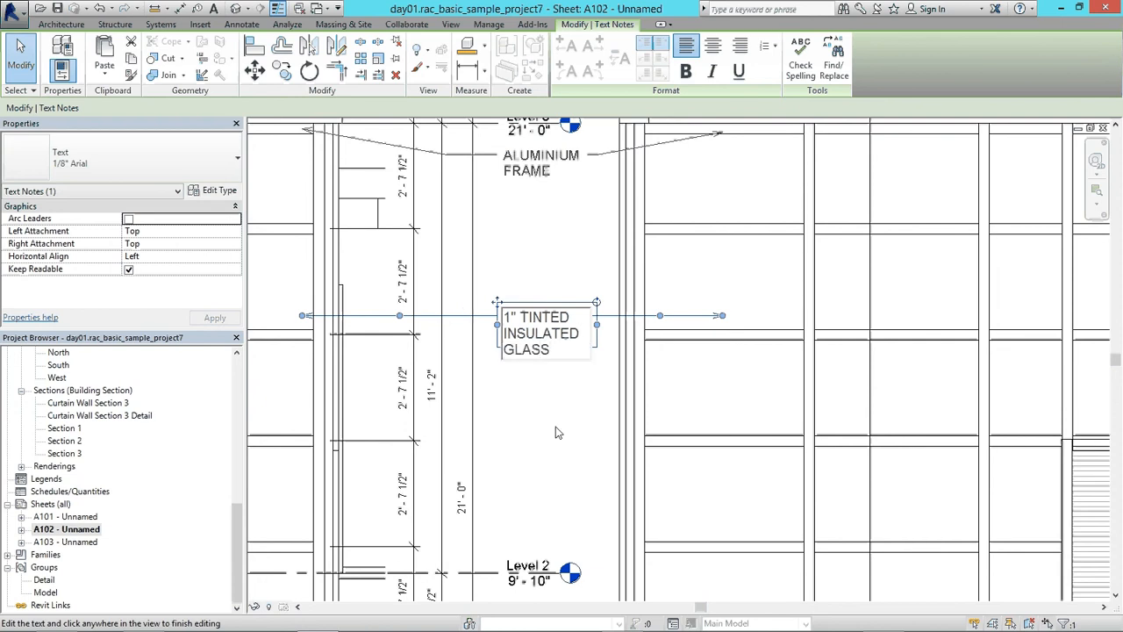
left_click(563, 440)
scroll(563, 440, "down", 2)
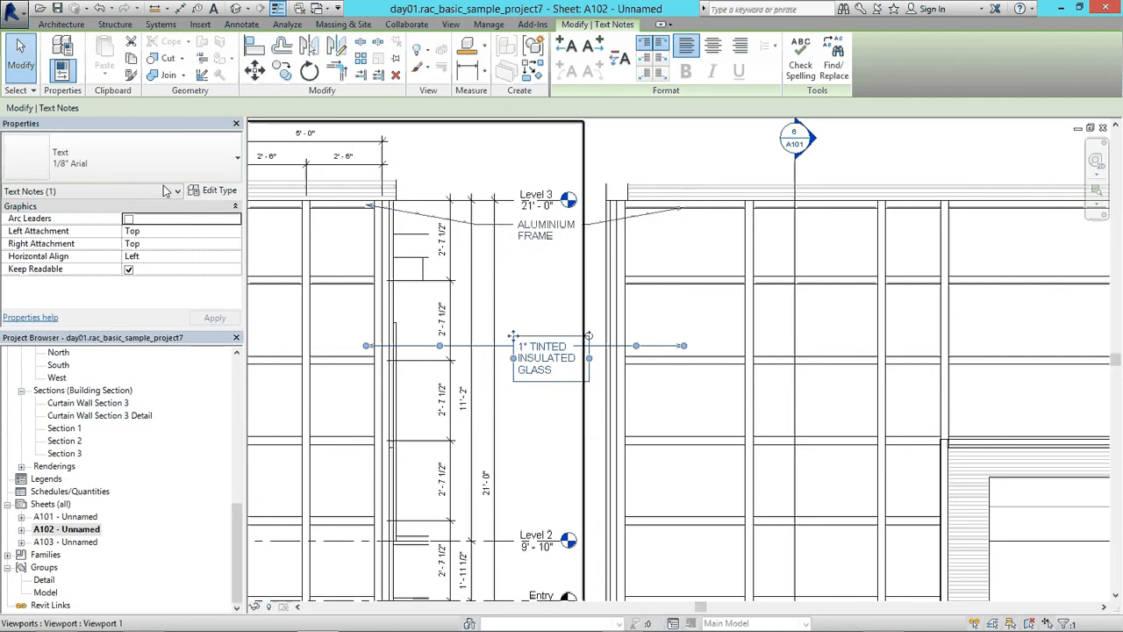
left_click(114, 164)
key("Escape")
key("Escape")
scroll(612, 392, "down", 3)
middle_click_drag(611, 392, 720, 325)
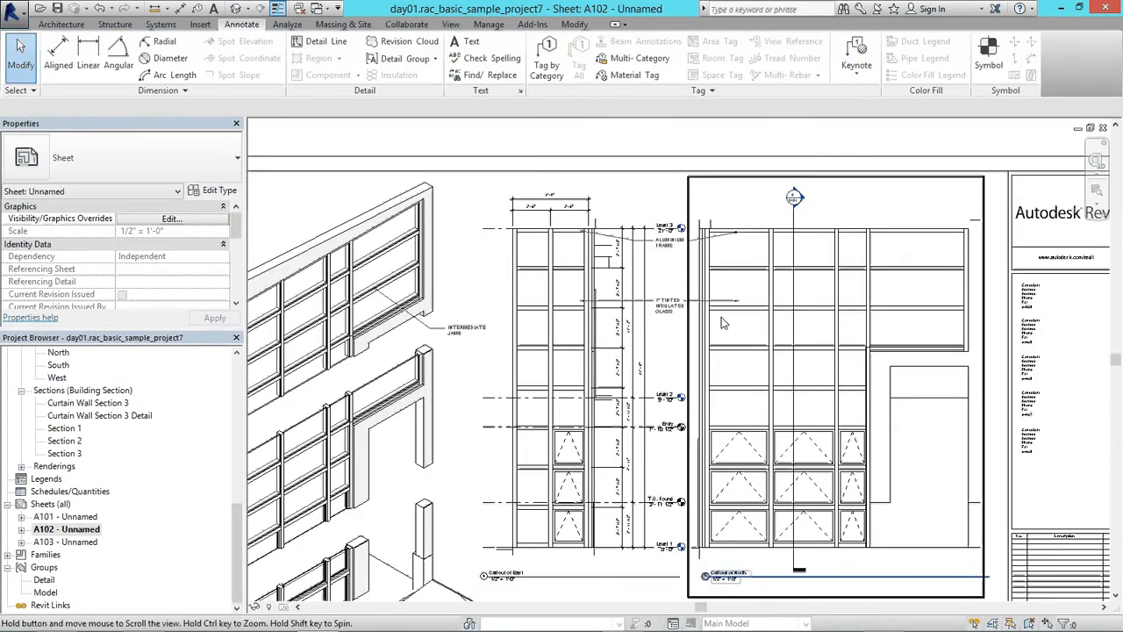
scroll(720, 325, "up", 3)
left_click(838, 263)
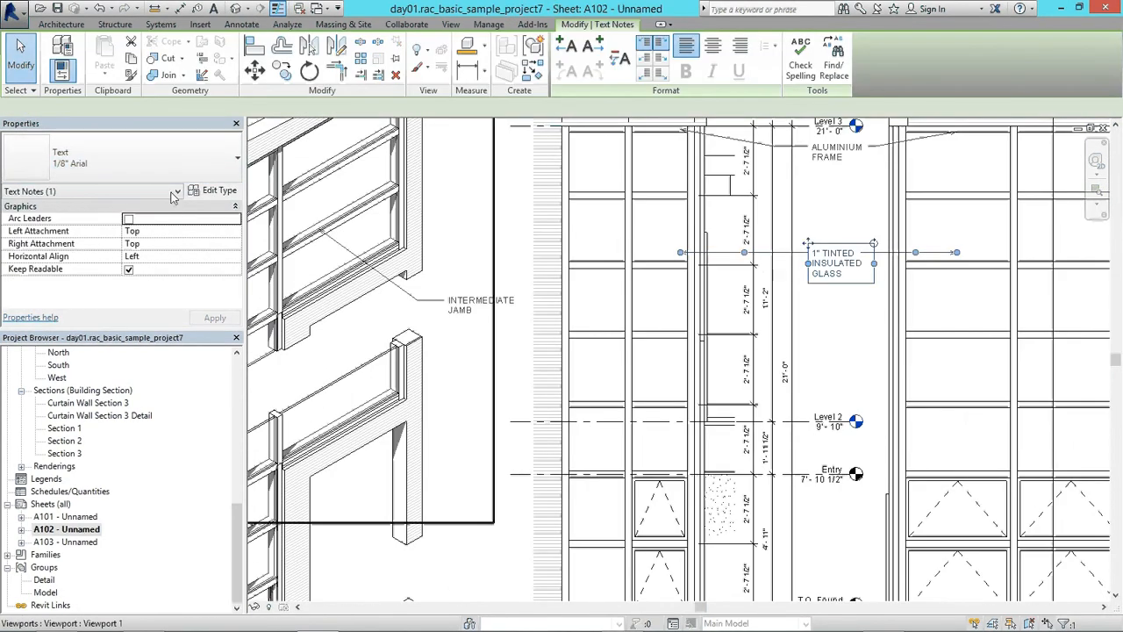
left_click(114, 158)
key("Escape")
key("Escape")
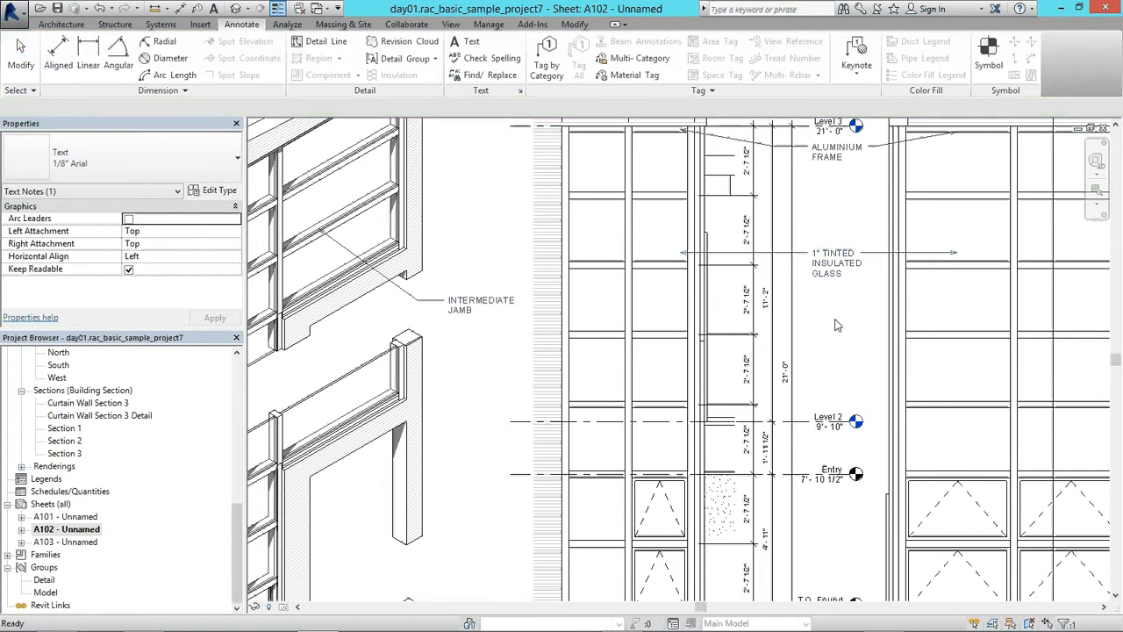
double_click(646, 379)
Step: Copy the 1" TINTED INSULATED GLASS note straight down to between the Entry and T.O. Found levels
scroll(646, 379, "down", 5)
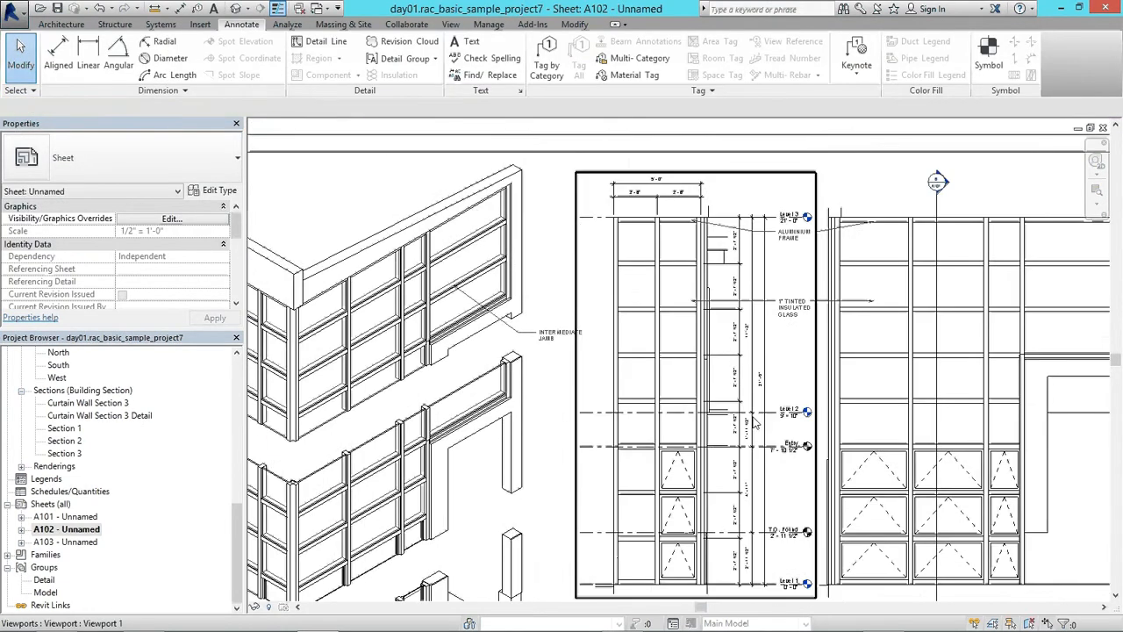
scroll(663, 351, "down", 2)
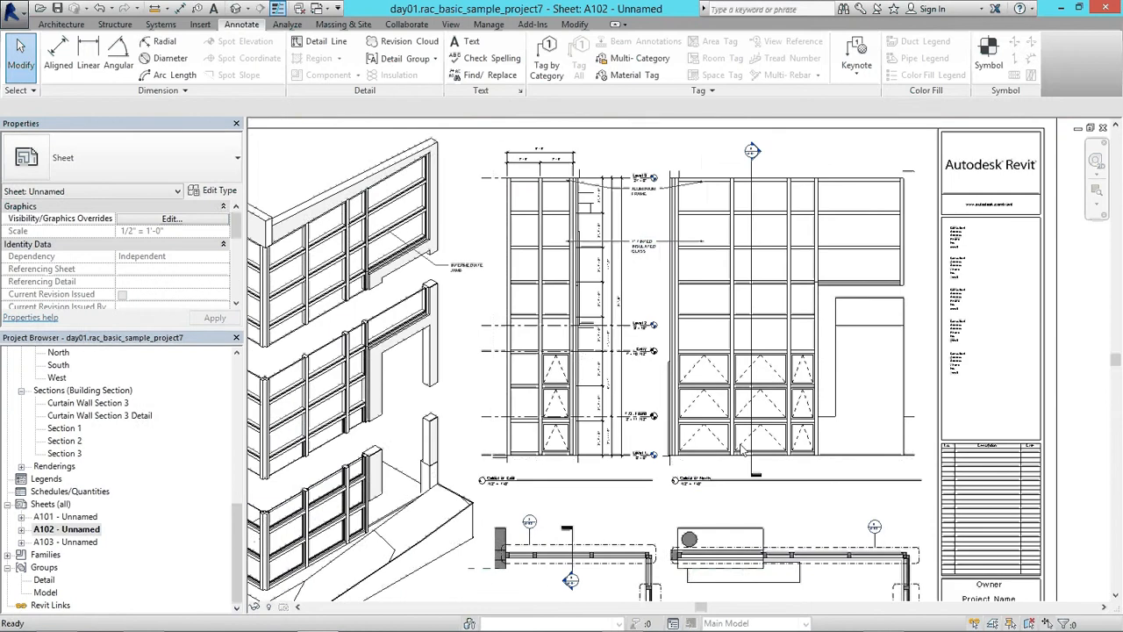
left_click(644, 250)
key("c")
key("o")
scroll(644, 254, "up", 2)
left_click(643, 253)
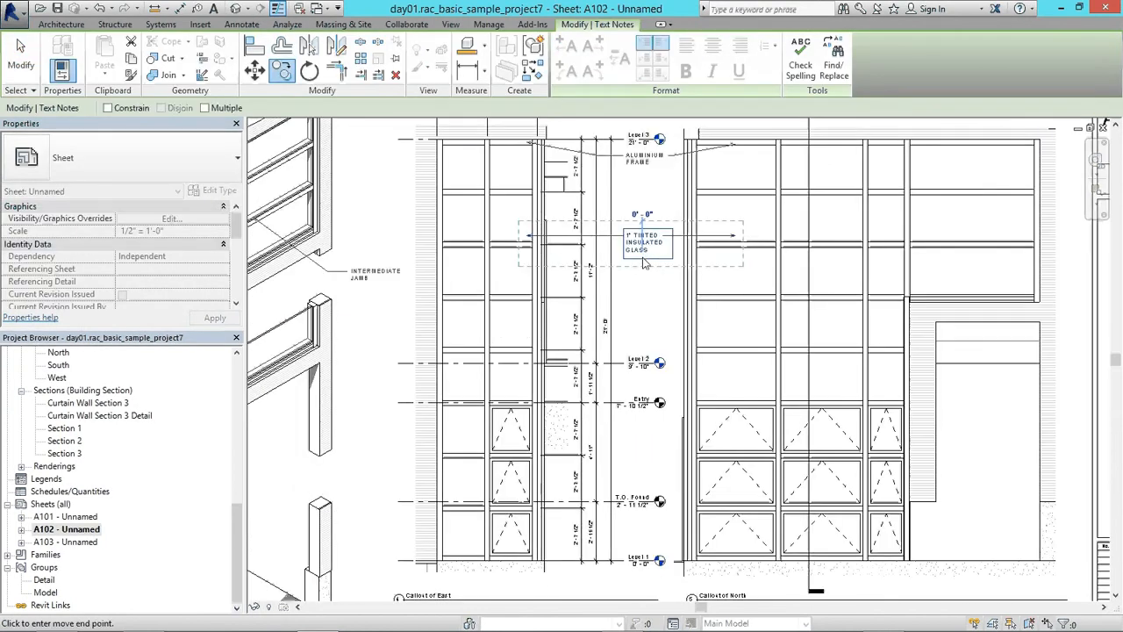
left_click(642, 455)
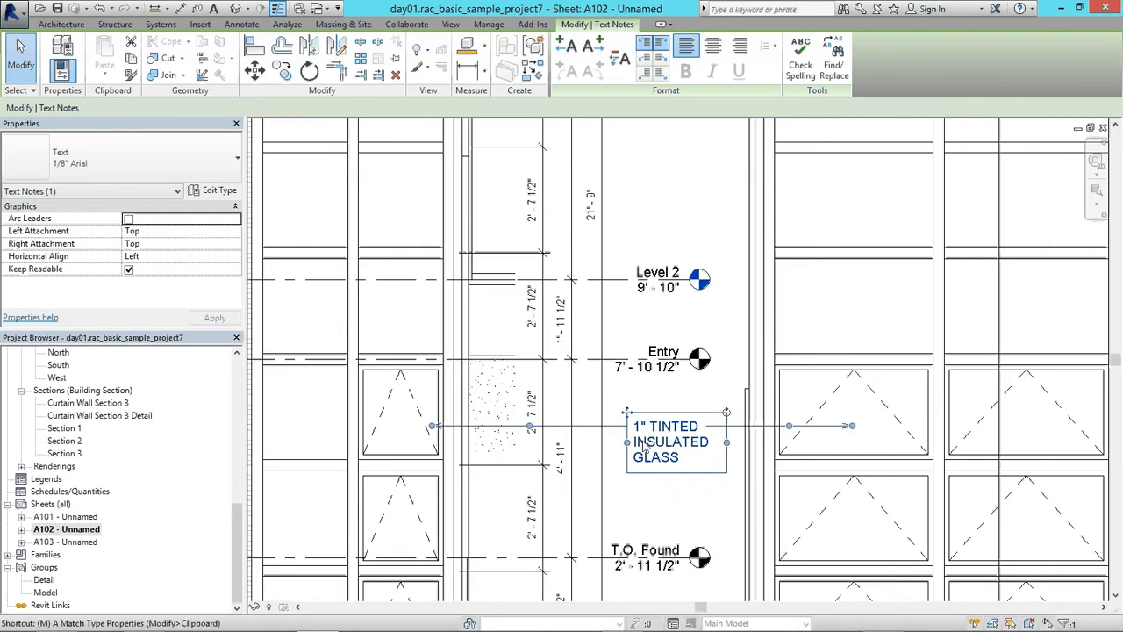
Step: Move the lower glass note slightly down, beside the upper row of operable windows
scroll(645, 443, "up", 2)
key("m")
key("v")
scroll(647, 452, "up", 2)
left_click(651, 450)
left_click(654, 465)
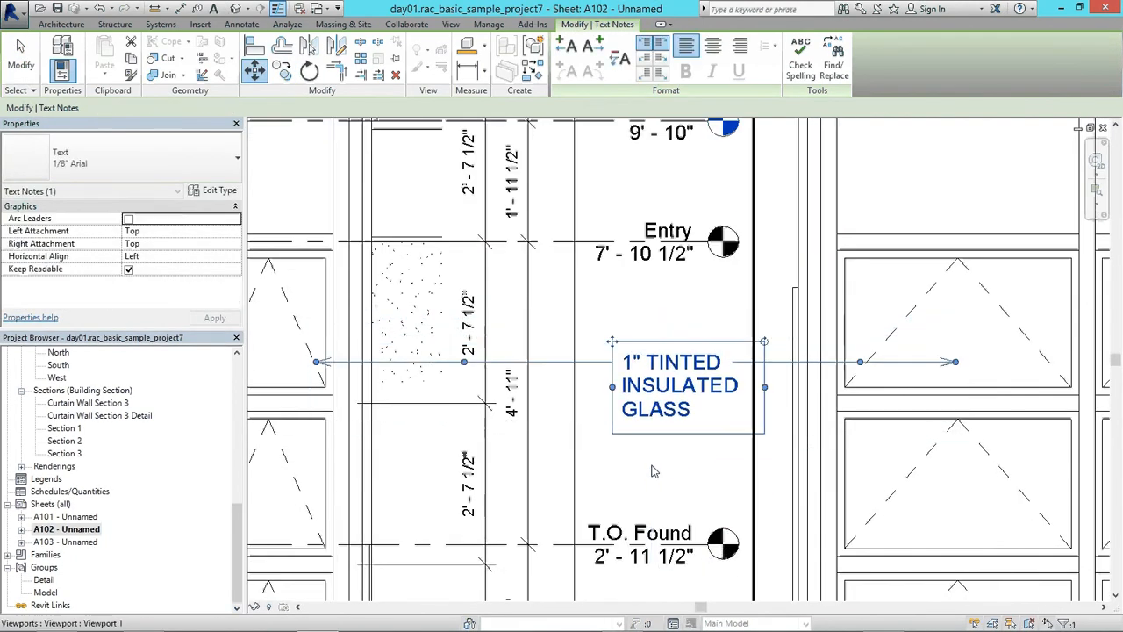
Step: Slide both leader arrows of the lower glass note a little to the left within the operable window panes
scroll(957, 355, "down", 1)
left_click_drag(474, 359, 452, 360)
left_click_drag(958, 360, 925, 360)
double_click(747, 377)
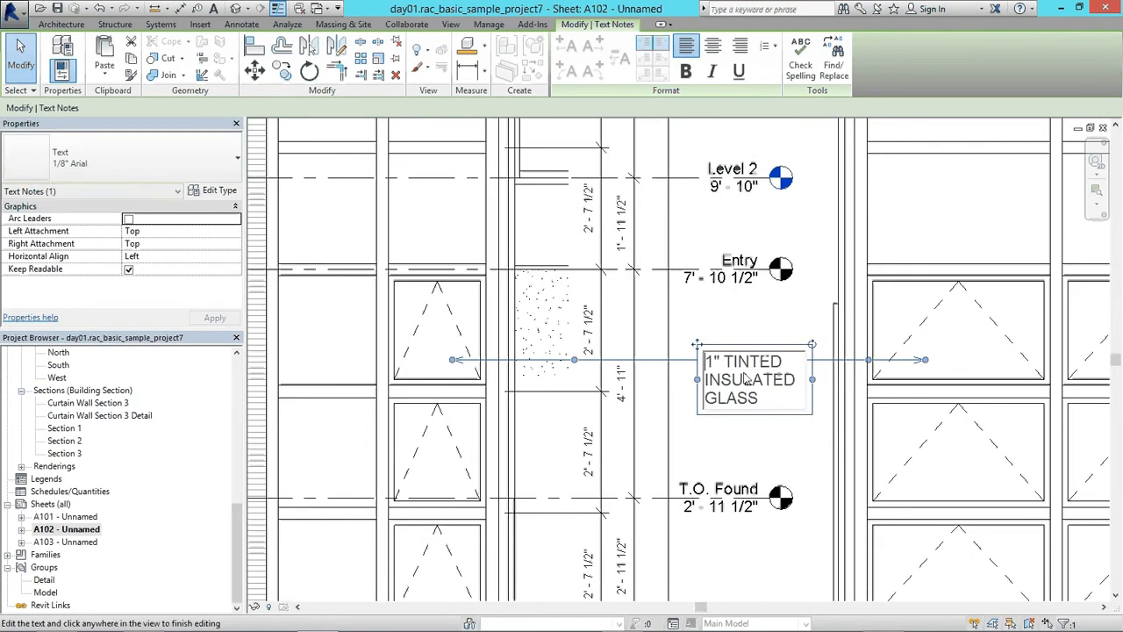
left_click(753, 448)
scroll(752, 448, "down", 1)
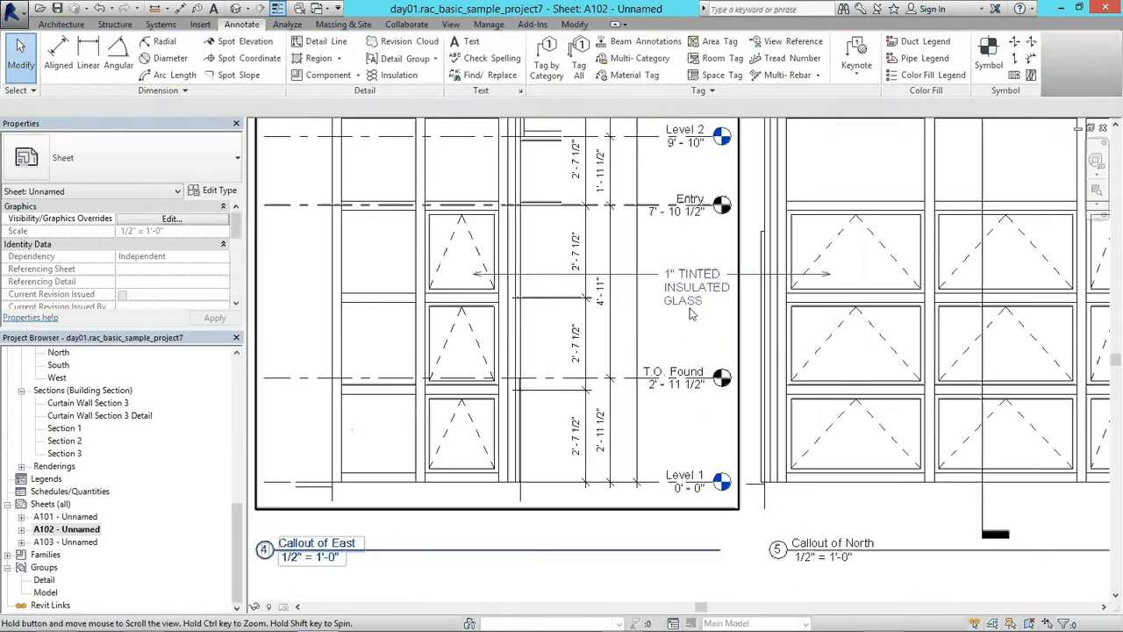
Step: Copy the lower glass note straight up to just above the Level 2 head
middle_click_drag(754, 368, 673, 402)
left_click(683, 261)
key("c")
scroll(681, 259, "down", 1)
left_click(673, 401)
left_click(674, 215)
key("Escape")
key("Escape")
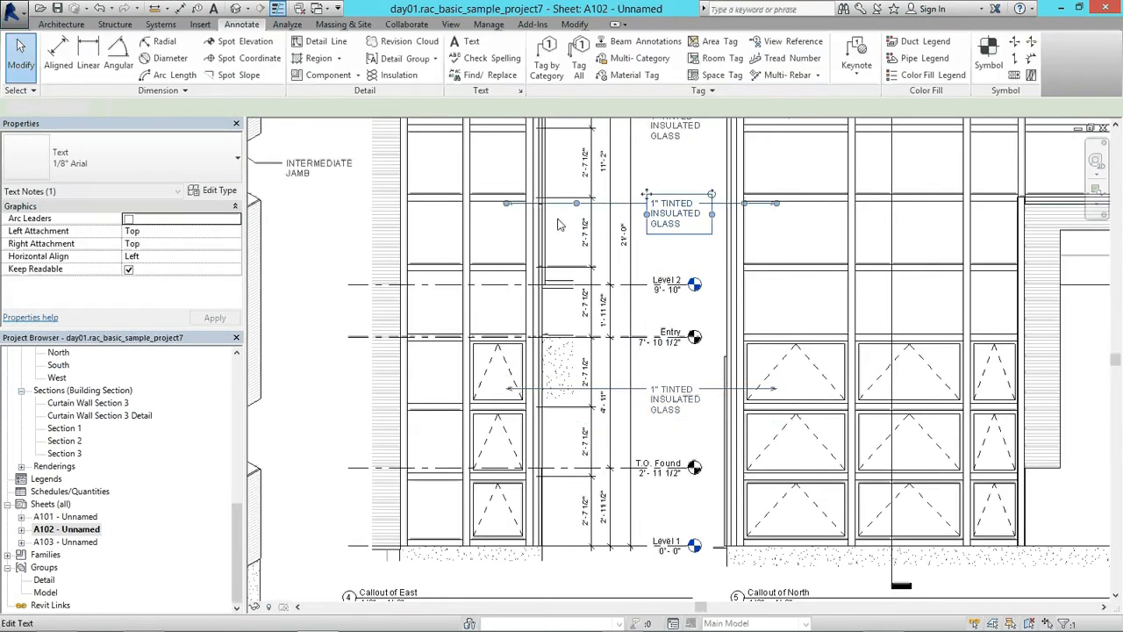
Step: Raise the new note's left leader arrow to the mullion above in Callout of East and level its elbow with the text
scroll(509, 207, "up", 2)
left_click(740, 211)
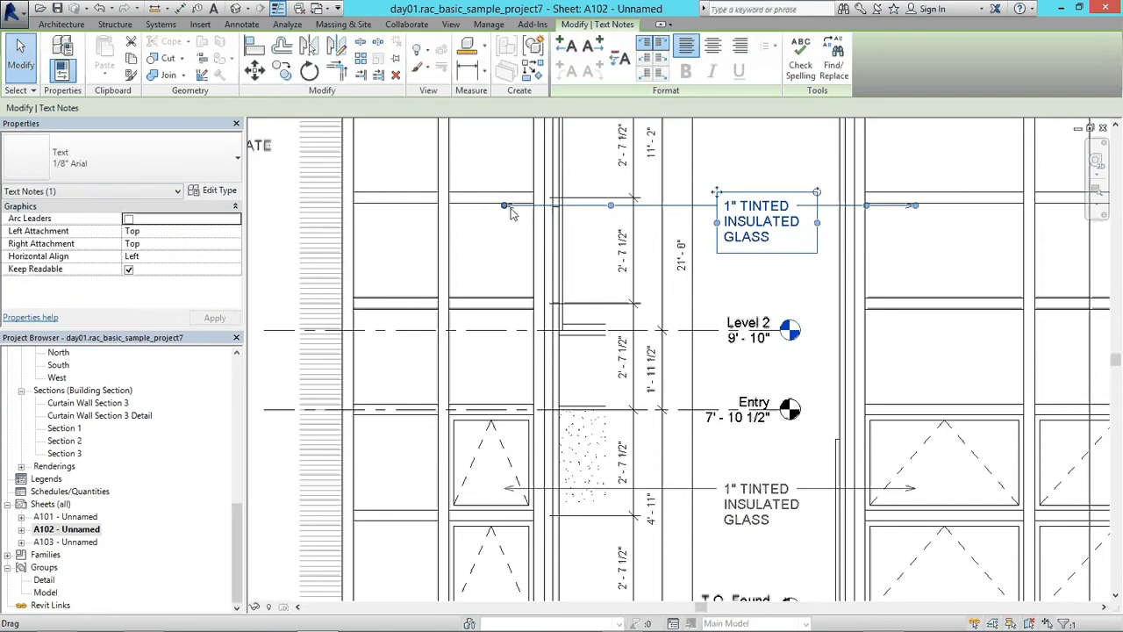
left_click_drag(509, 208, 510, 158)
scroll(511, 158, "down", 1)
middle_click_drag(527, 197, 544, 333)
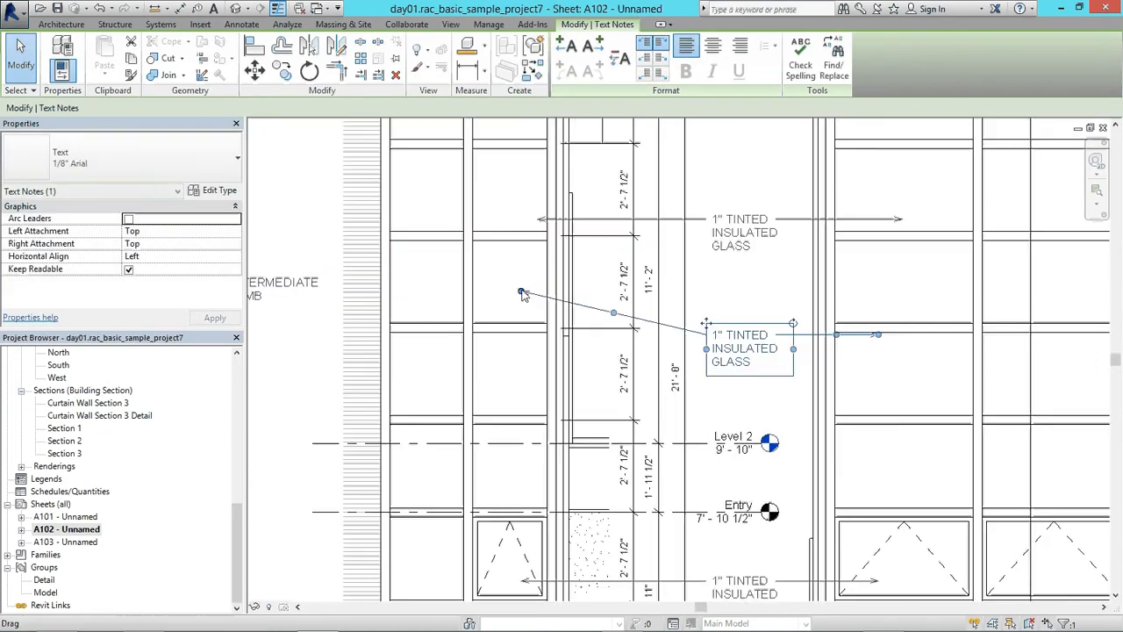
left_click_drag(523, 290, 487, 237)
scroll(678, 324, "up", 1)
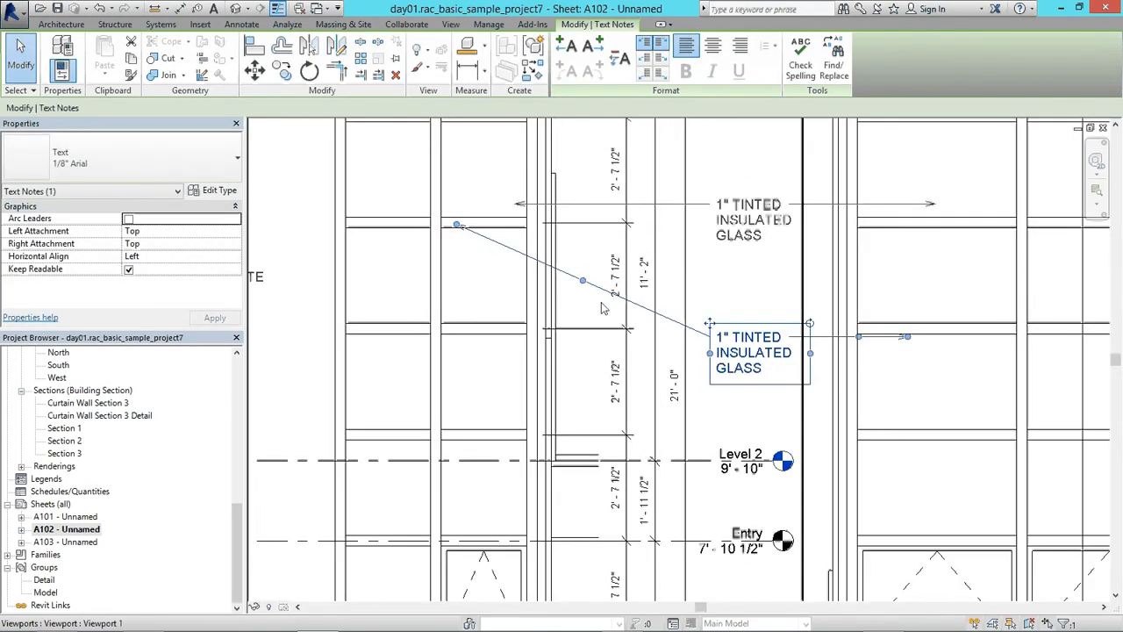
left_click_drag(583, 281, 587, 345)
Step: Raise the right leader arrow to the mullion above in Callout of North and level its elbow with the text
middle_click_drag(817, 341, 589, 352)
left_click_drag(679, 349, 678, 236)
left_click_drag(630, 294, 597, 351)
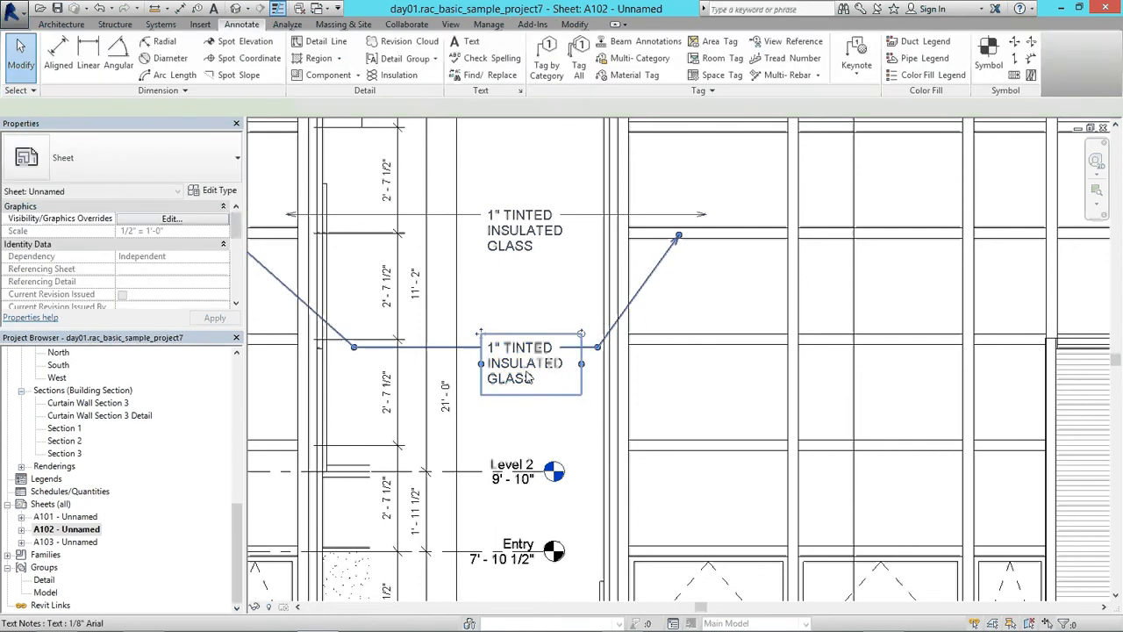
Step: Replace the text of the note above Level 2 with VERTICAL ALUMINIUM MULLION
left_click_drag(553, 383, 469, 347)
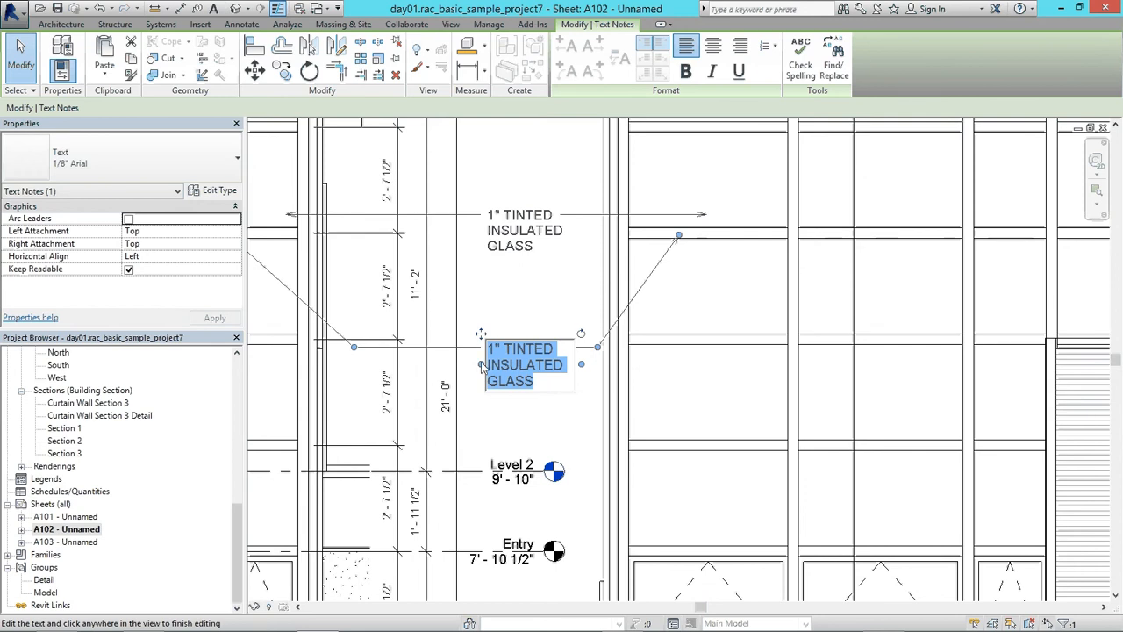
type("VERTICAL")
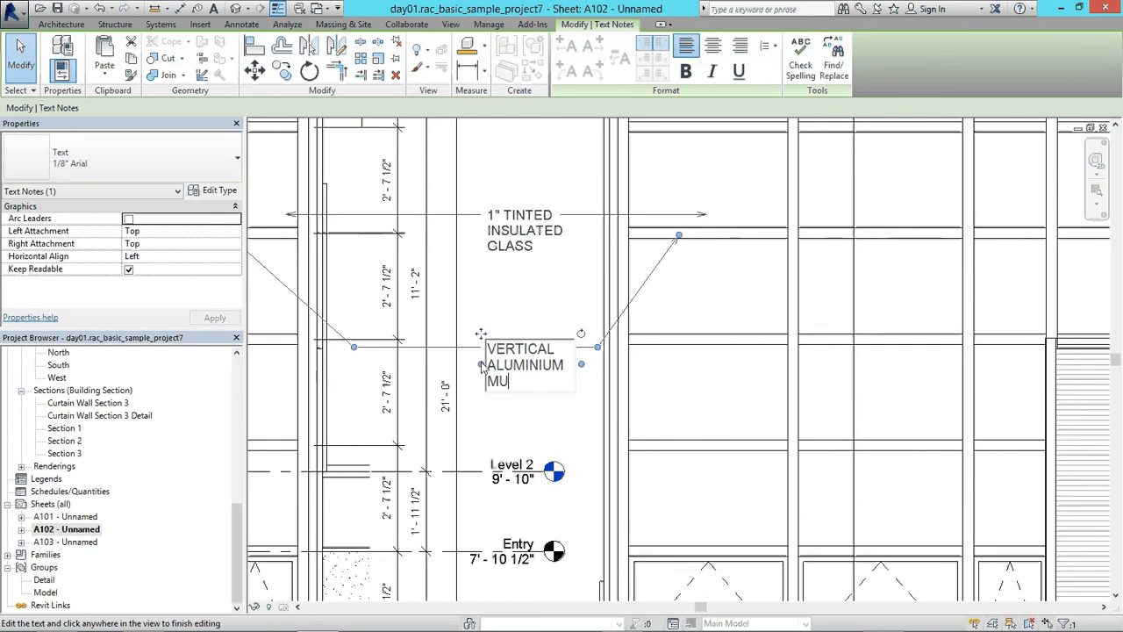
left_click(526, 283)
scroll(526, 283, "down", 2)
Step: Point both leader arrows of the VERTICAL ALUMINIUM MULLION note at vertical mullions in Callout of East and Callout of North
scroll(488, 300, "up", 1)
left_click_drag(400, 251, 386, 284)
mouse_move(742, 252)
left_mouse_down()
mouse_move(835, 279)
mouse_move(825, 378)
left_mouse_up()
key("Escape")
Step: Activate Callout of North and add an aligned dimension string across its vertical mullions, level with Callout of East's bay dimensions
scroll(732, 331, "down", 4)
mouse_move(765, 444)
middle_mouse_down()
mouse_move(629, 439)
mouse_move(618, 386)
middle_mouse_up()
scroll(629, 412, "down", 1)
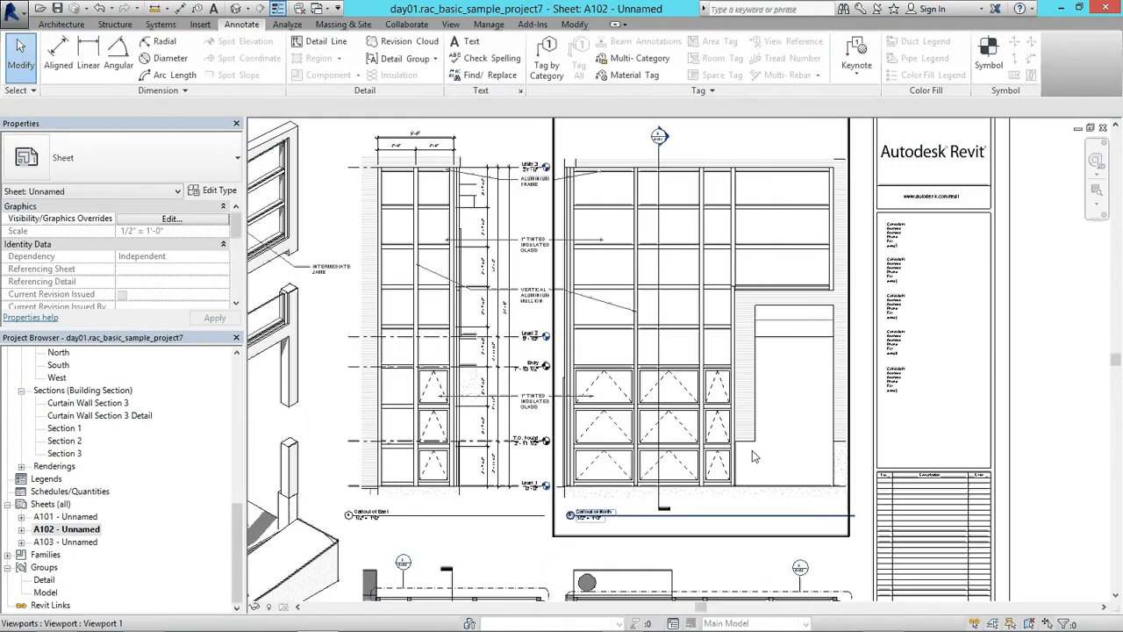
middle_click_drag(648, 184, 627, 220)
double_click(685, 181)
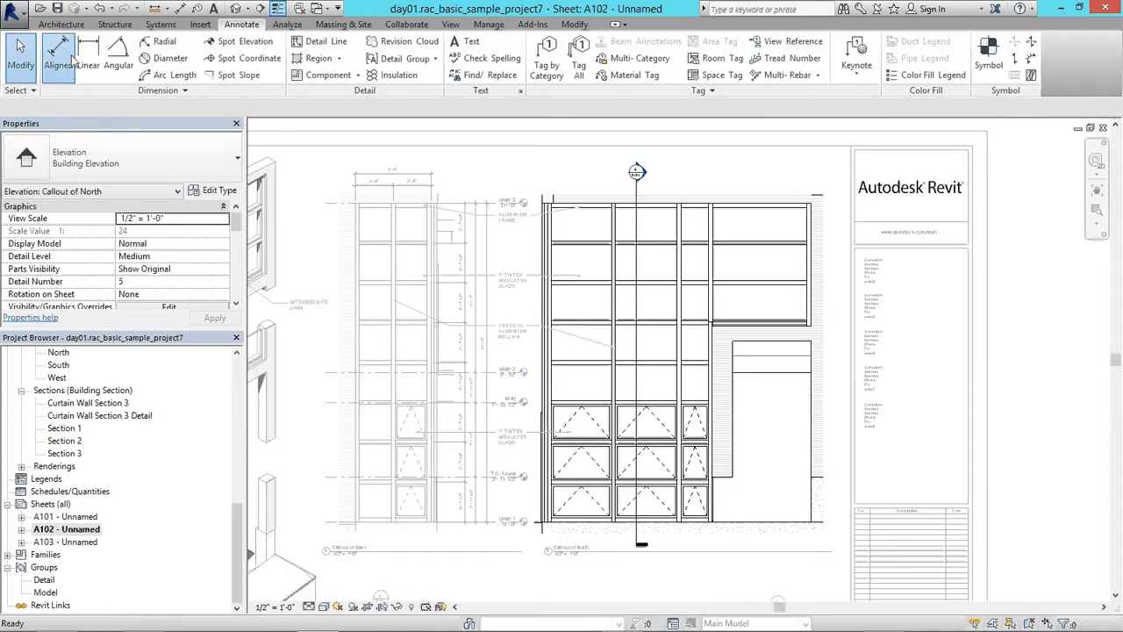
left_click(61, 54)
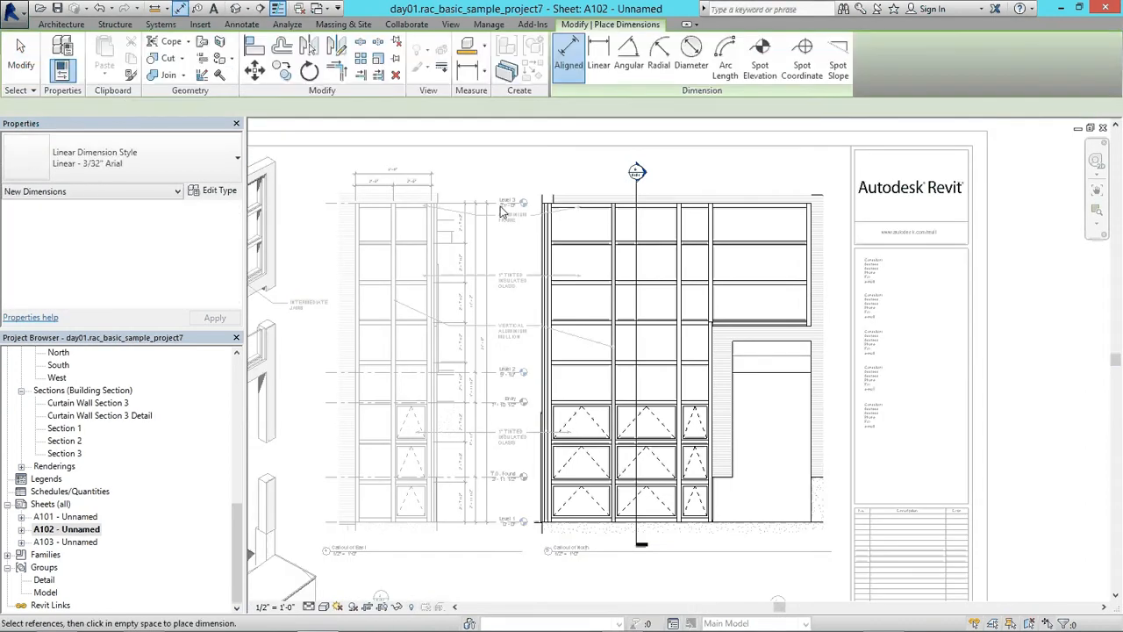
left_click(613, 222)
left_click(678, 218)
left_click(710, 217)
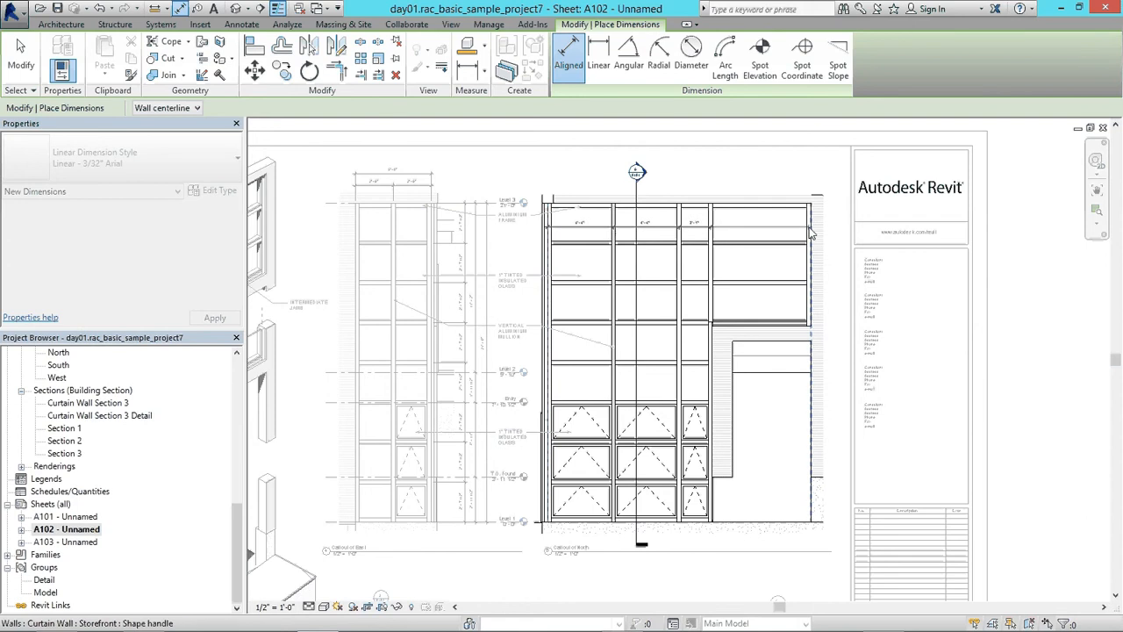
left_click(811, 233)
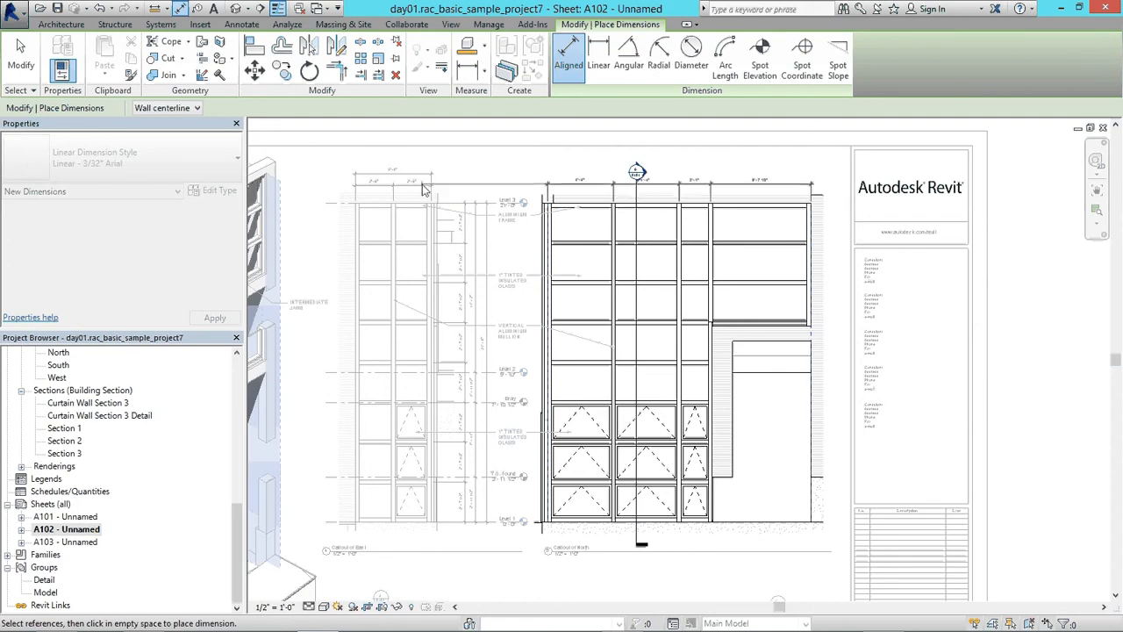
left_click(638, 172)
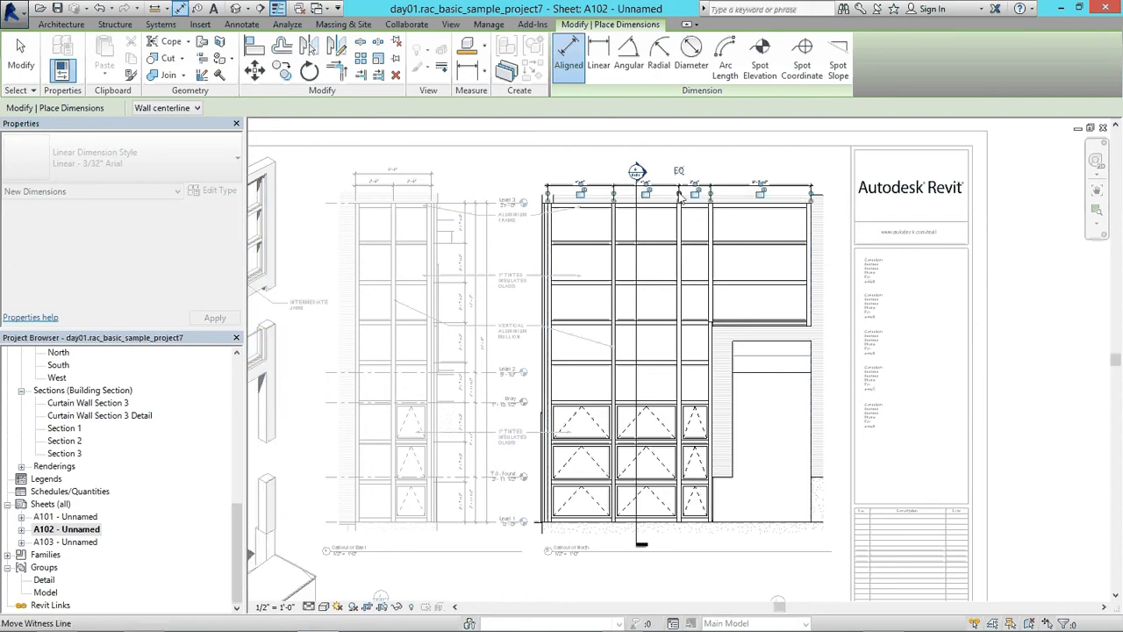
Step: Add an overall width dimension above the bay dimensions in Callout of North, level with Callout of East's overall dimension
left_click(812, 219)
left_click(549, 226)
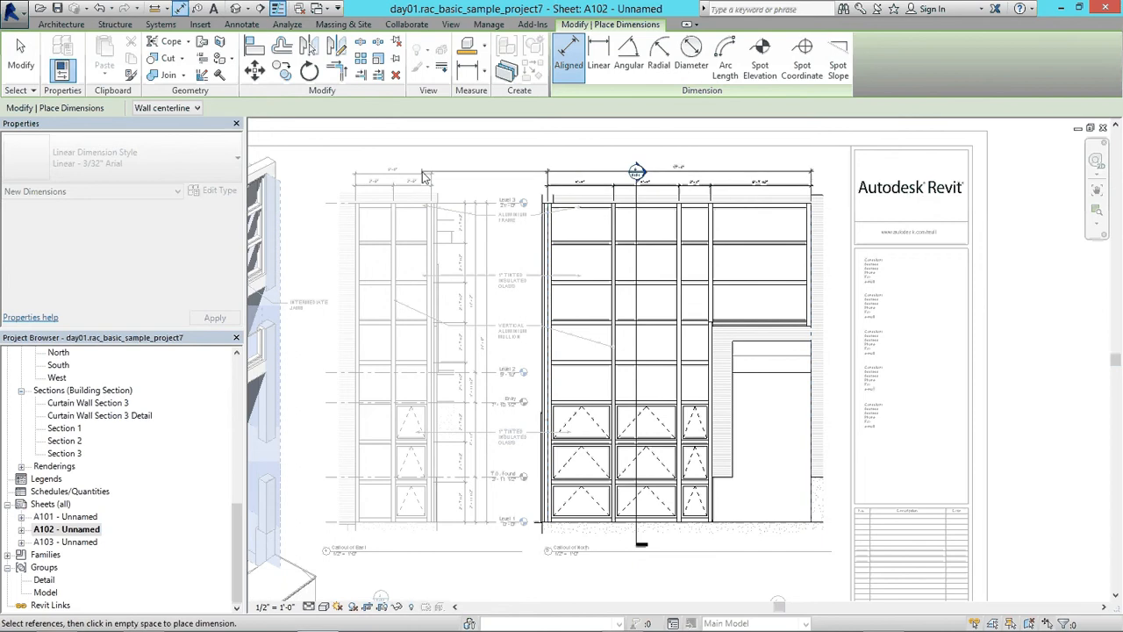
scroll(424, 173, "up", 4)
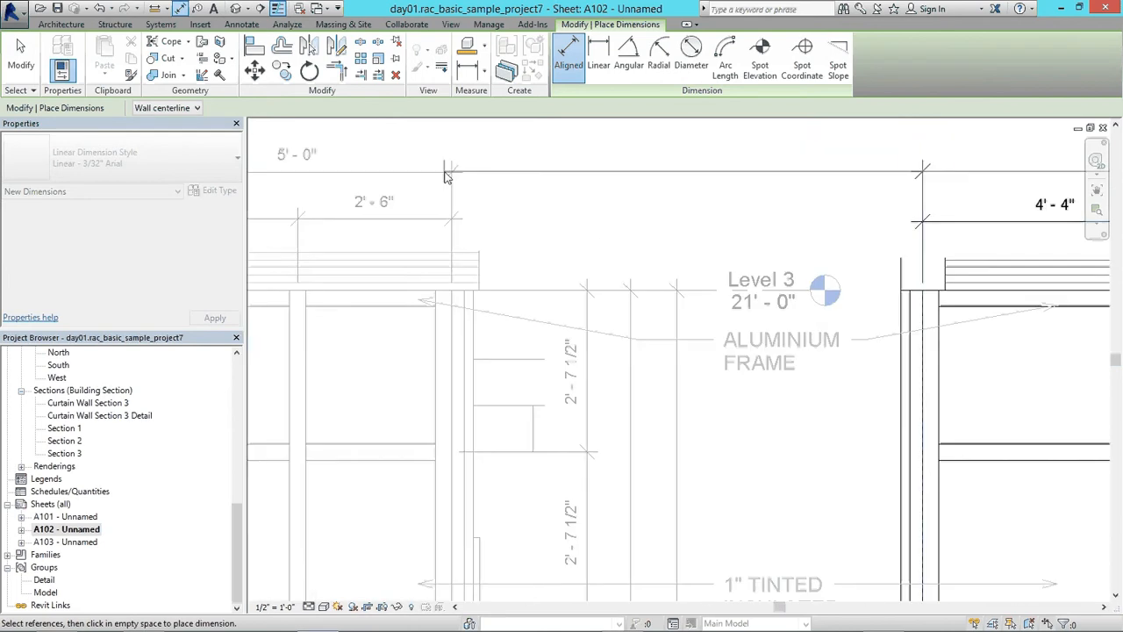
left_click(446, 173)
scroll(814, 233, "down", 4)
middle_click_drag(1001, 376, 627, 346)
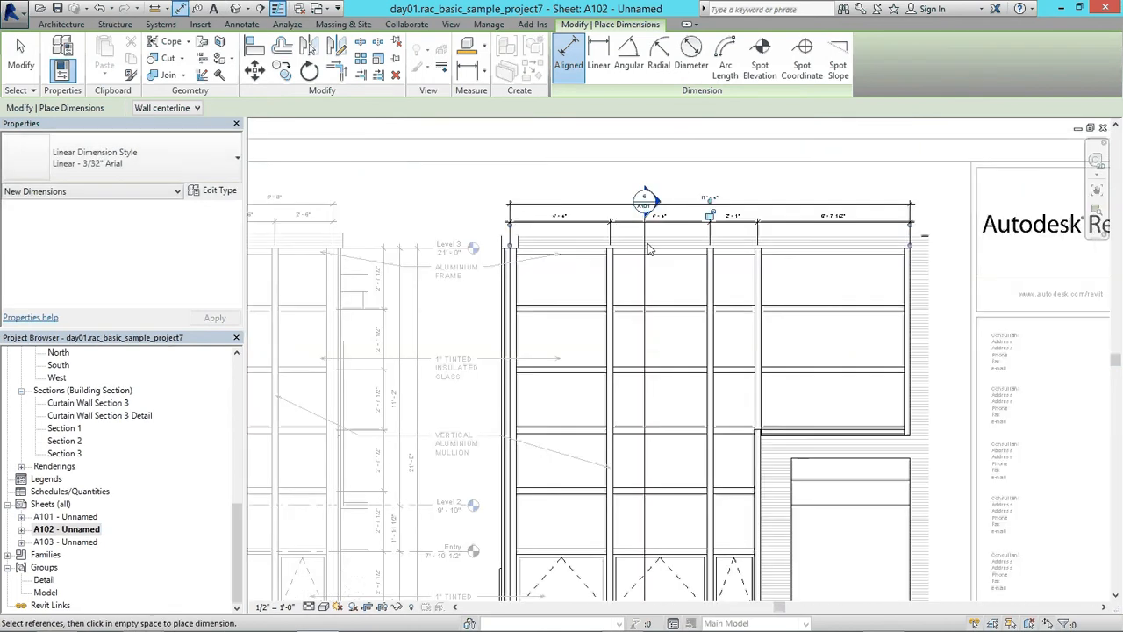
key("Escape")
key("Escape")
Step: Raise the section head in Callout of North above the dimension strings and deactivate the view
left_click(646, 201)
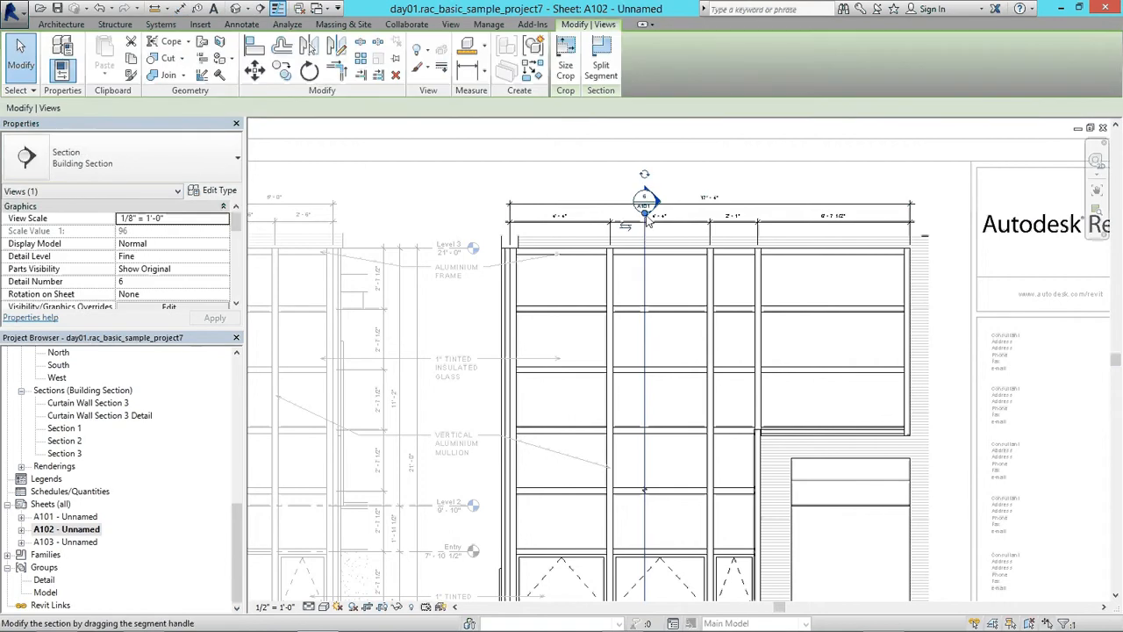
left_click_drag(646, 201, 646, 197)
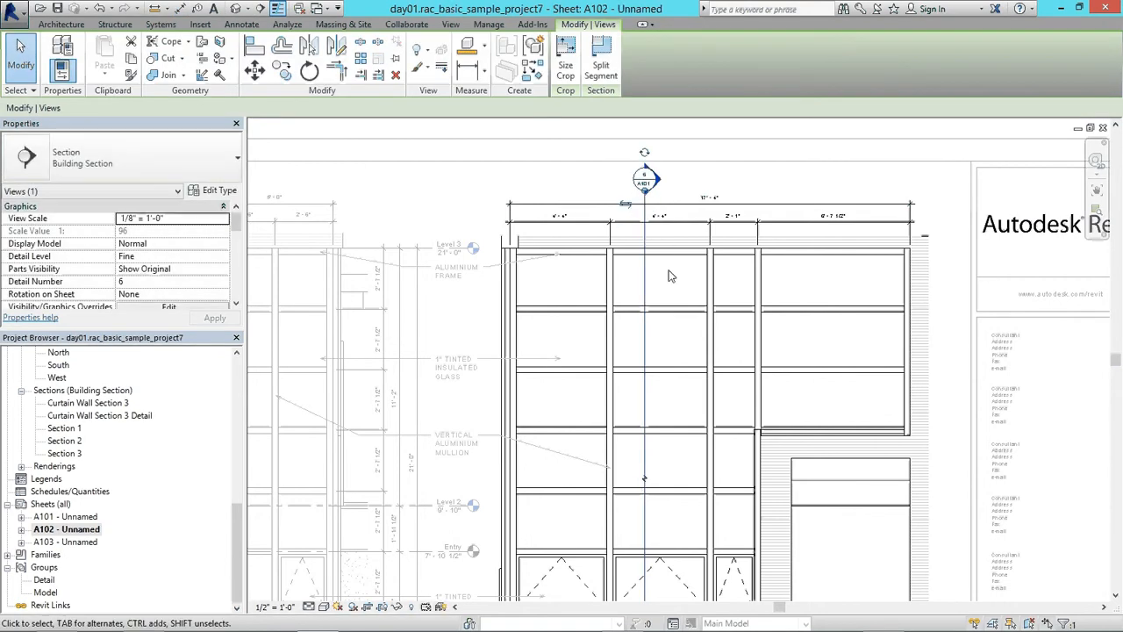
key("Escape")
scroll(656, 211, "down", 5)
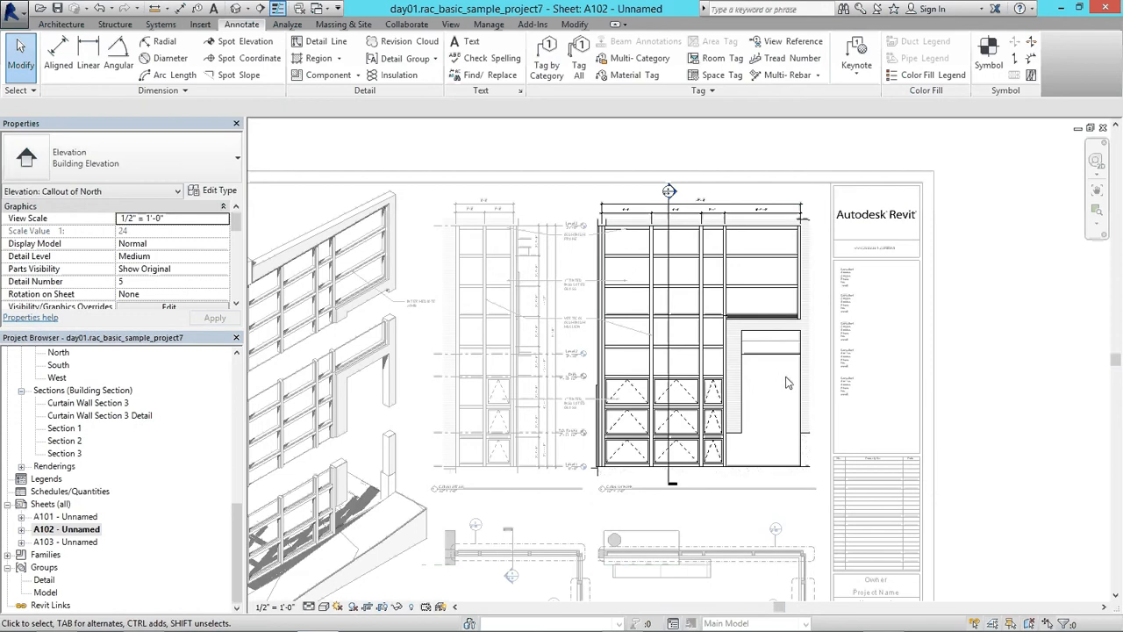
right_click(779, 406)
left_click(833, 219)
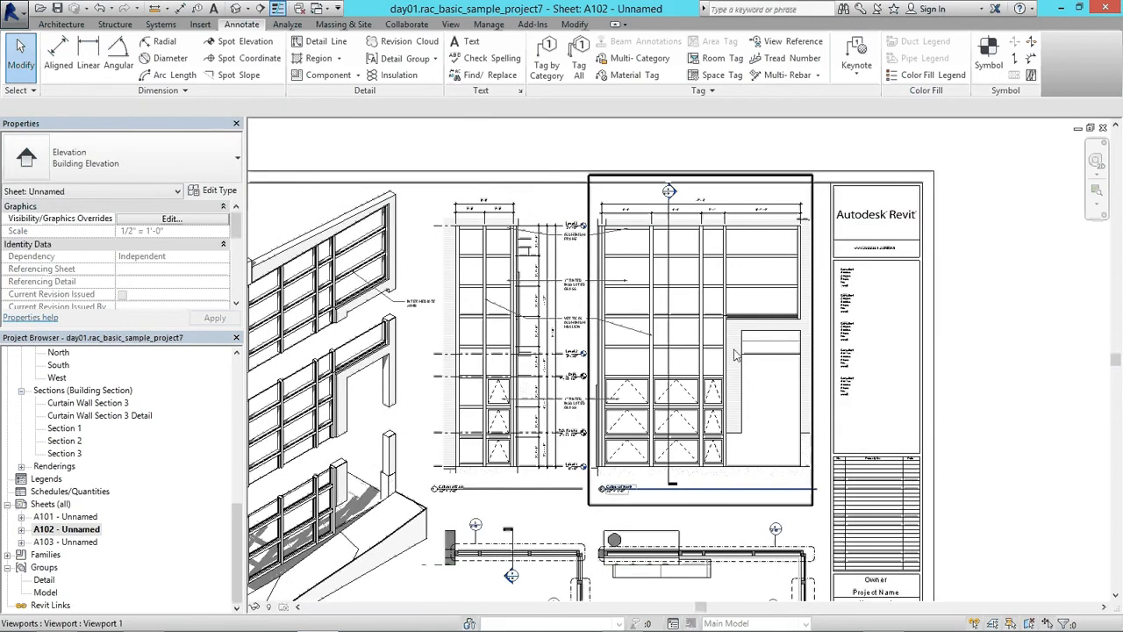
Step: Activate the Level 2 Curtain Wall plan and add an aligned dimension string along its mullions above the long wall
scroll(725, 251, "up", 4)
double_click(725, 250)
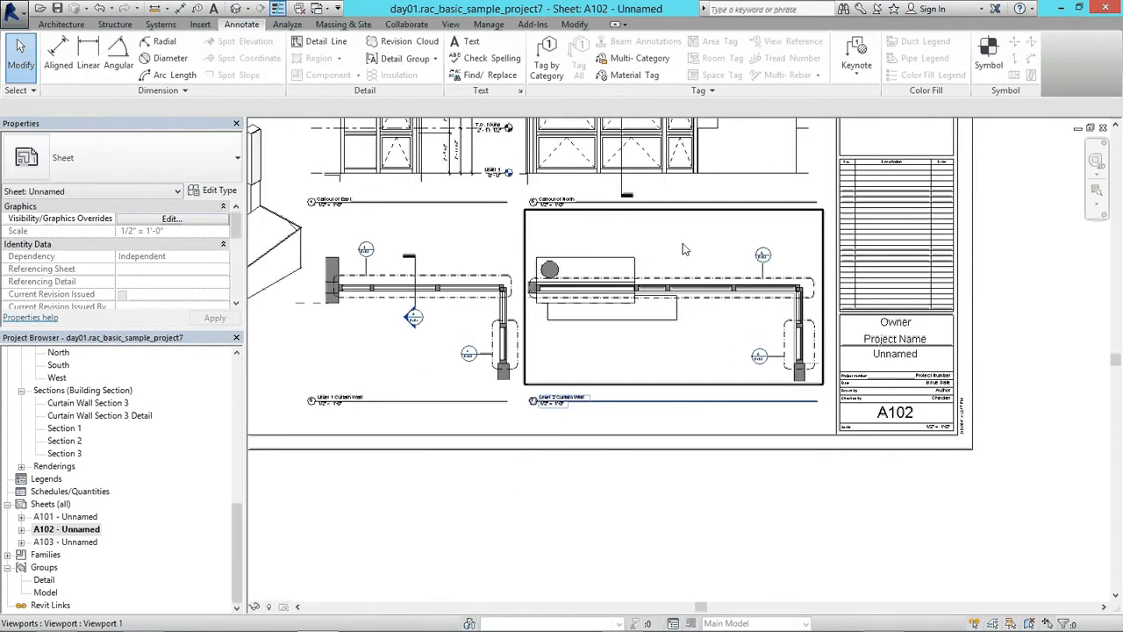
left_click(58, 52)
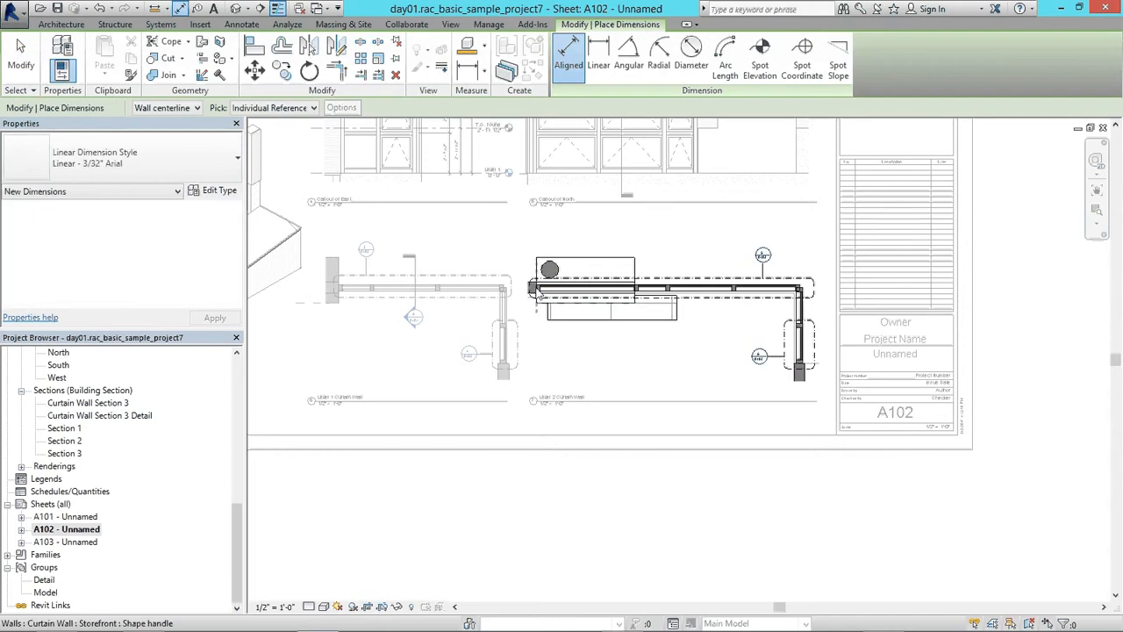
scroll(627, 288, "up", 2)
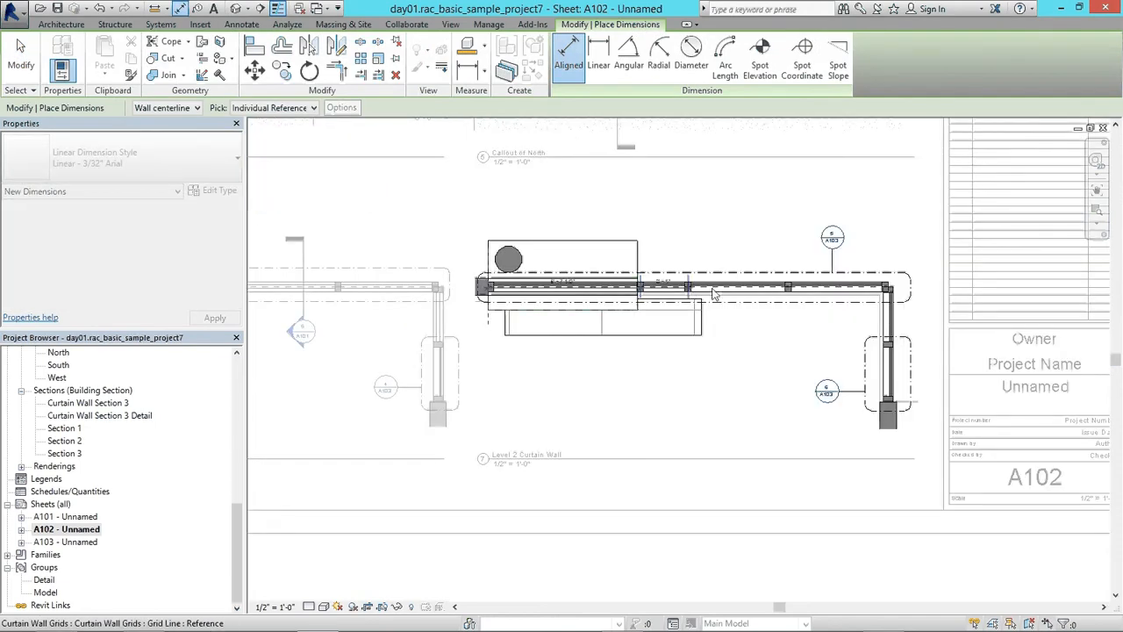
left_click(794, 256)
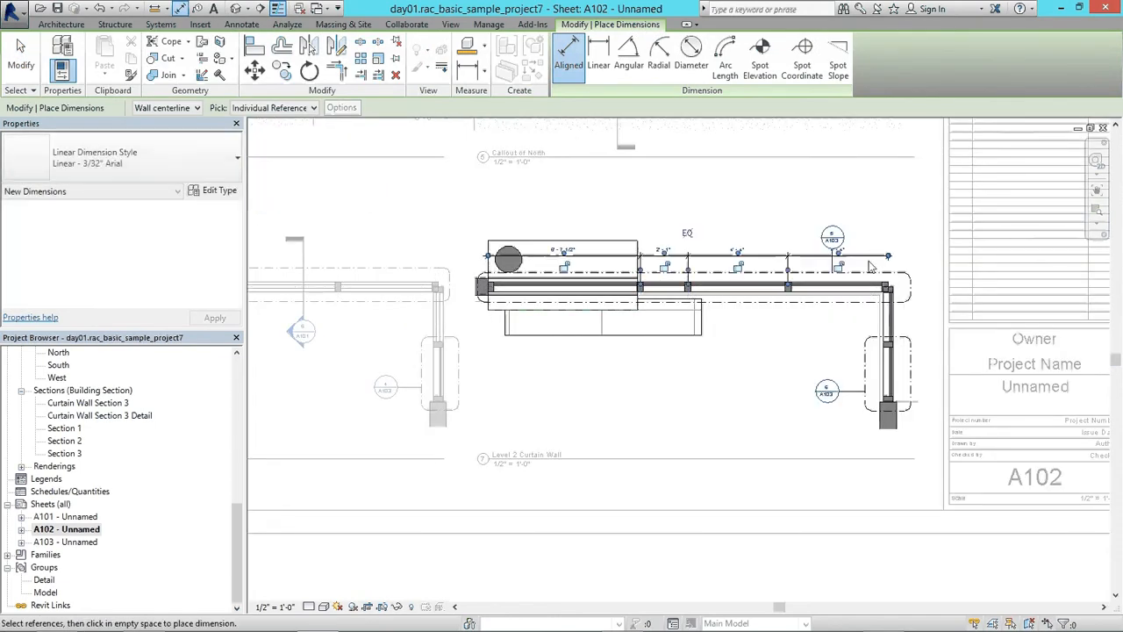
scroll(795, 260, "up", 2)
key("Escape")
key("Escape")
scroll(737, 263, "down", 2)
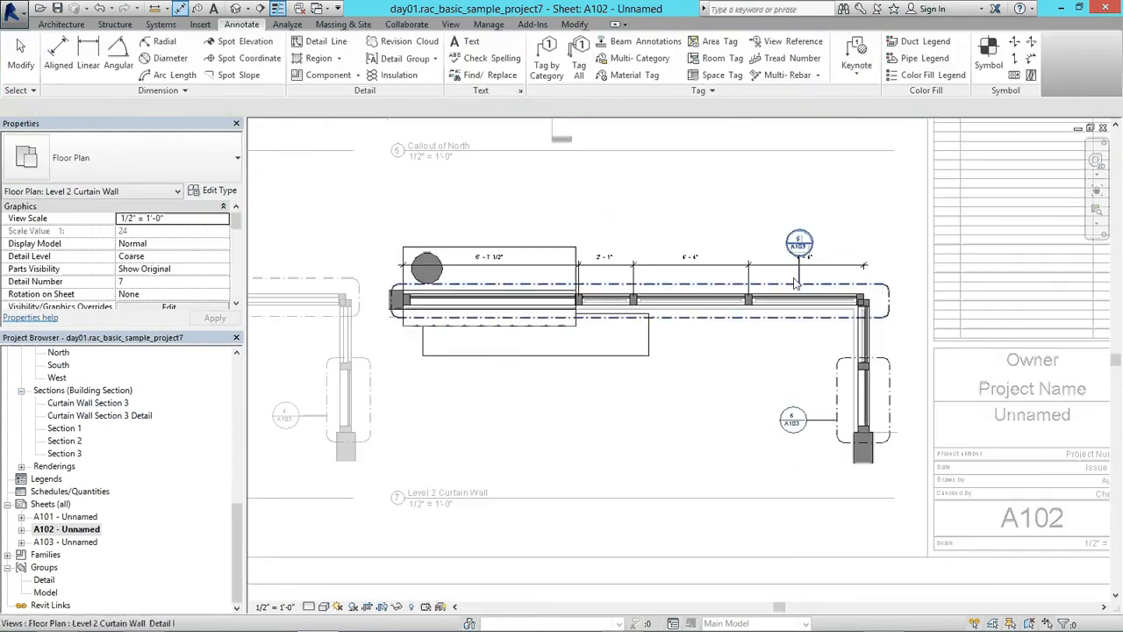
Step: Move the 5/A103 callout head below the long curtain wall, clear of the dimension string
left_click(800, 264)
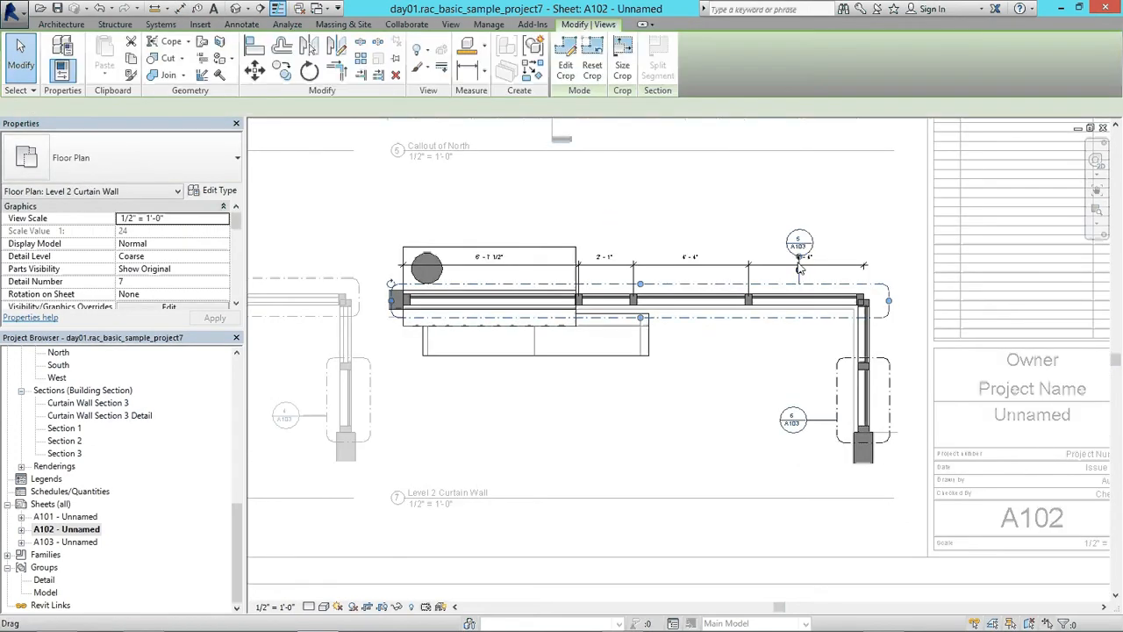
mouse_move(799, 268)
left_mouse_down()
mouse_move(591, 369)
mouse_move(685, 352)
left_mouse_up()
left_click(587, 394)
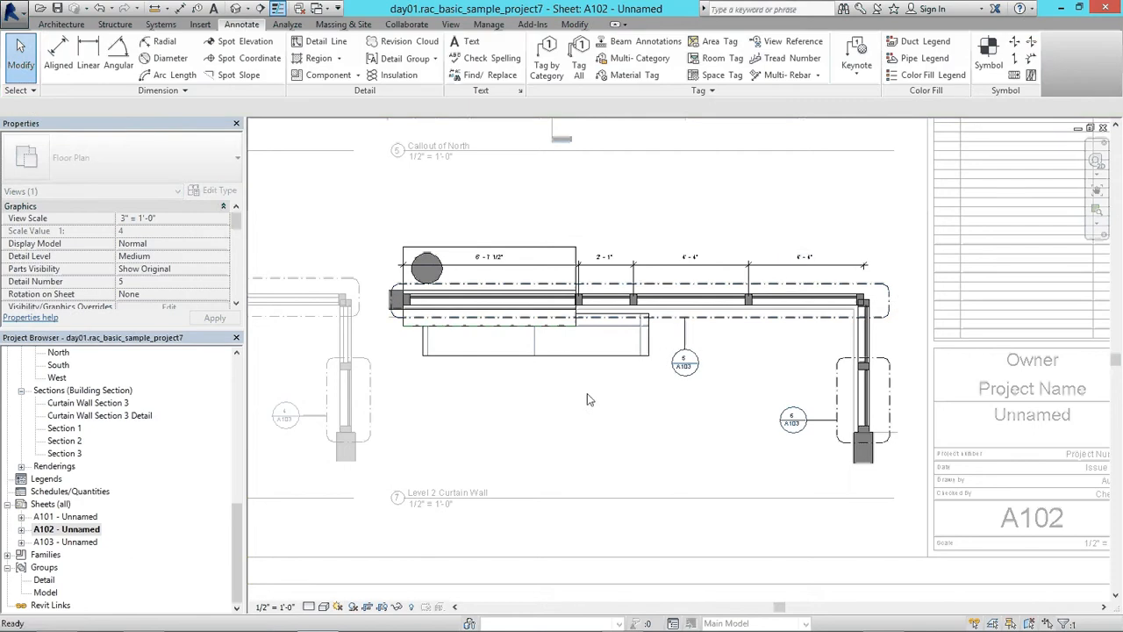
Step: Hide the fireplace and the reference plane beneath the long wall as elements in the Level 2 Curtain Wall view
scroll(457, 279, "up", 1)
left_click(604, 239)
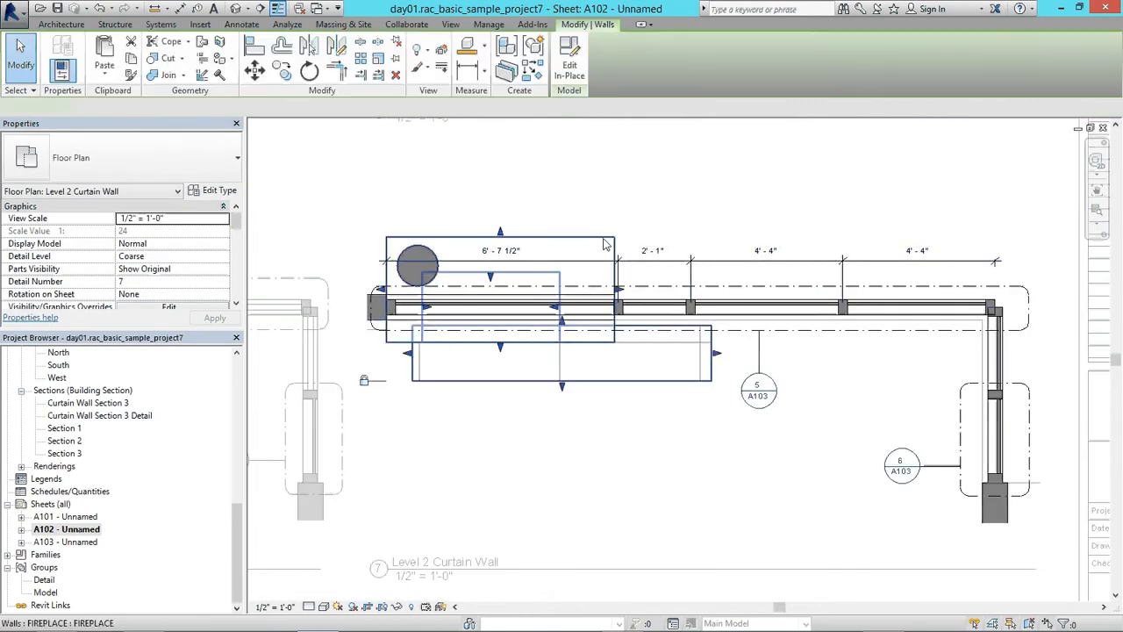
right_click(604, 239)
mouse_move(694, 376)
left_click(794, 376)
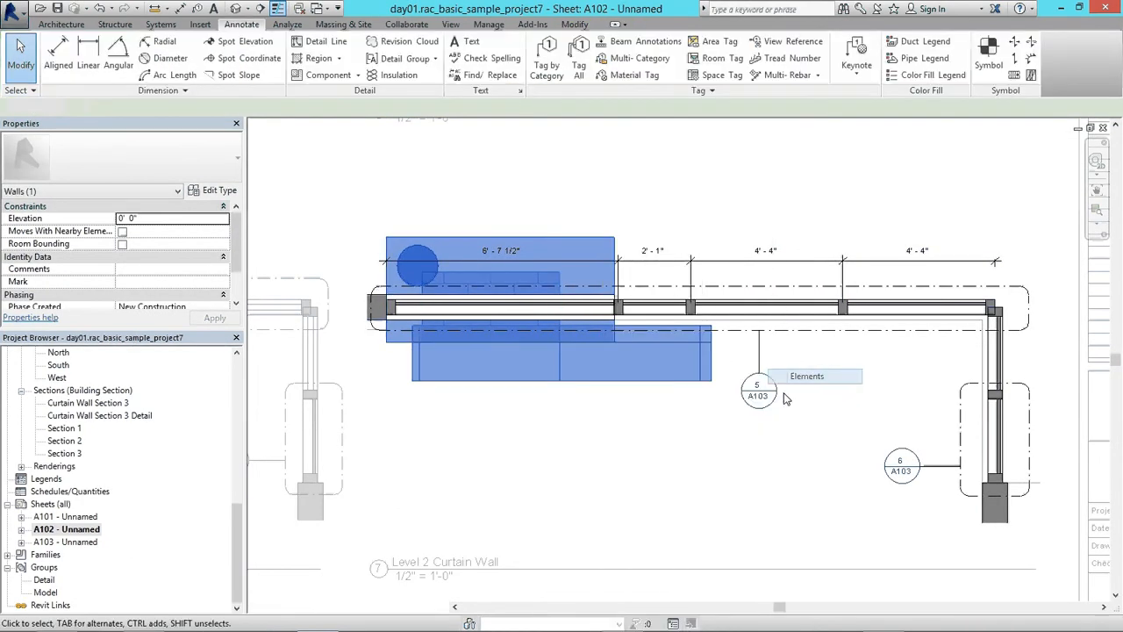
left_click(568, 344)
right_click(569, 344)
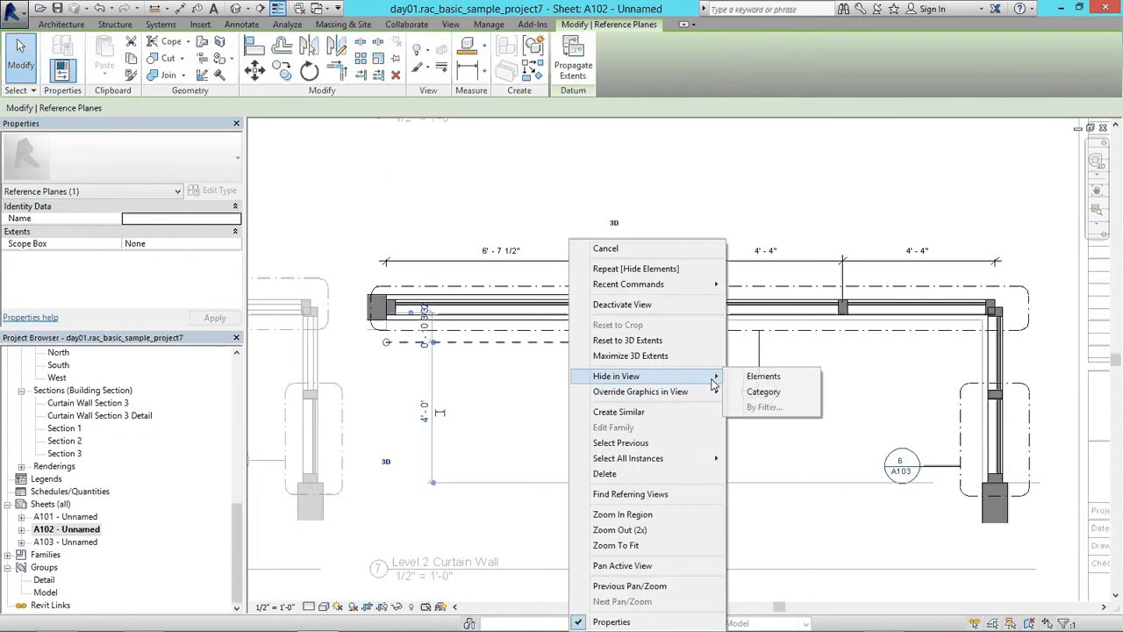
left_click(772, 371)
scroll(641, 449, "down", 1)
right_click(638, 392)
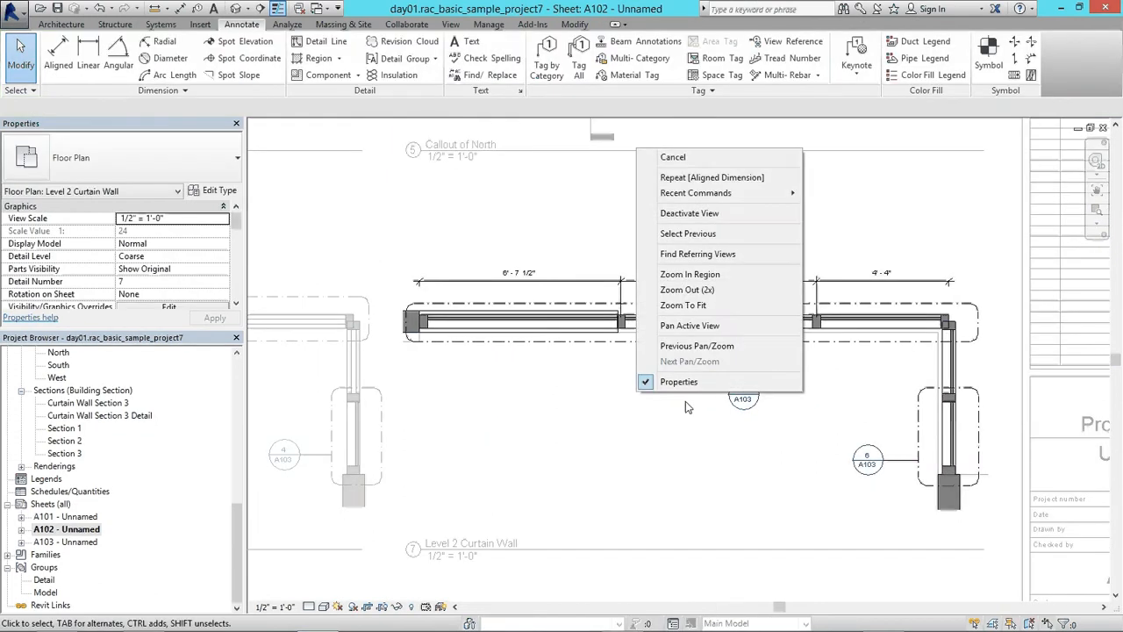
key("Escape")
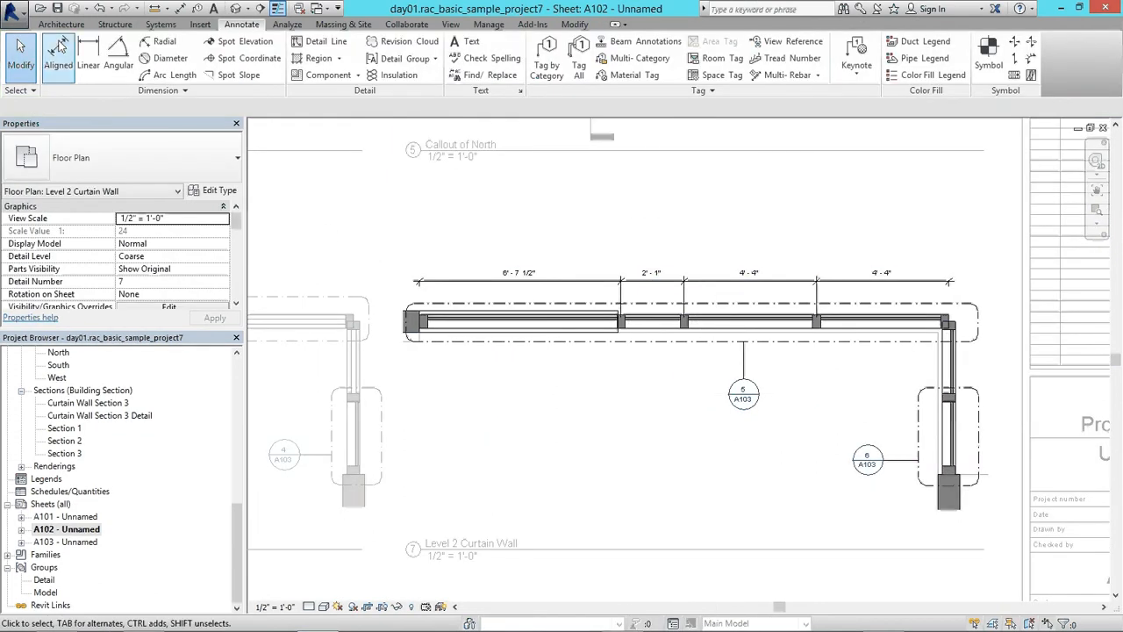
Step: Add an overall length dimension above the mullion dimensions in Level 2 Curtain Wall and deactivate the view
left_click(58, 52)
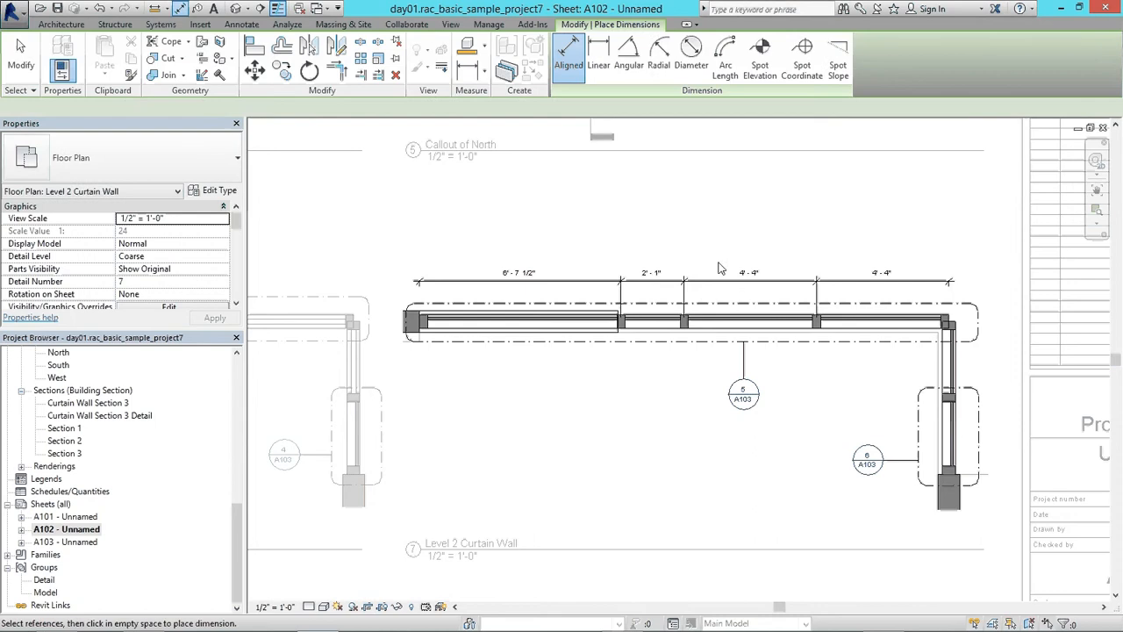
left_click(954, 324)
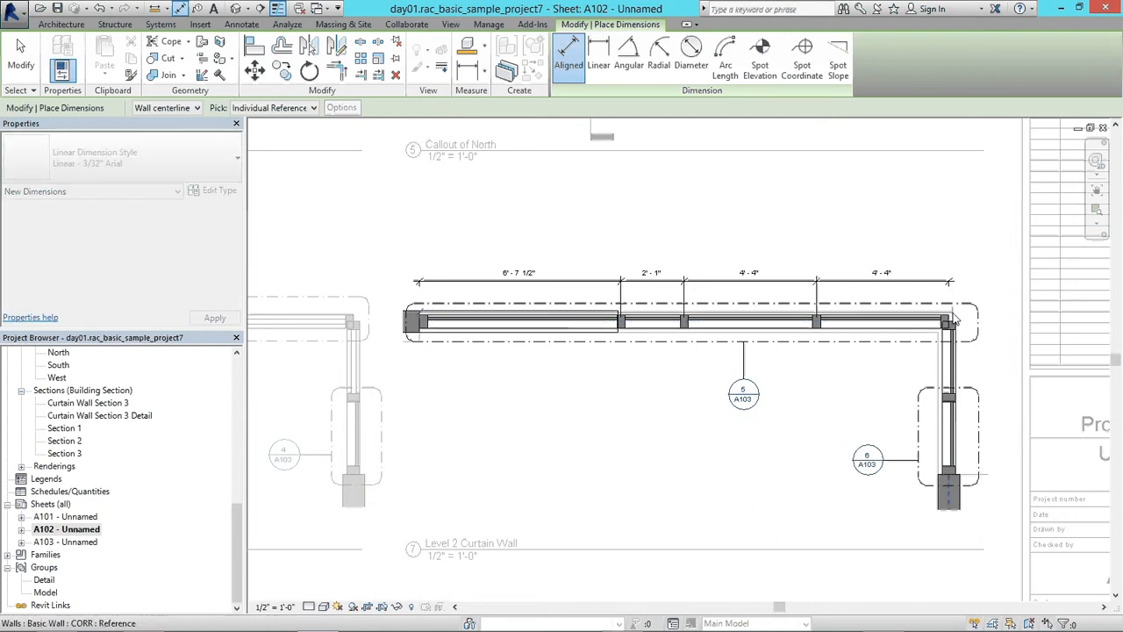
left_click(951, 323)
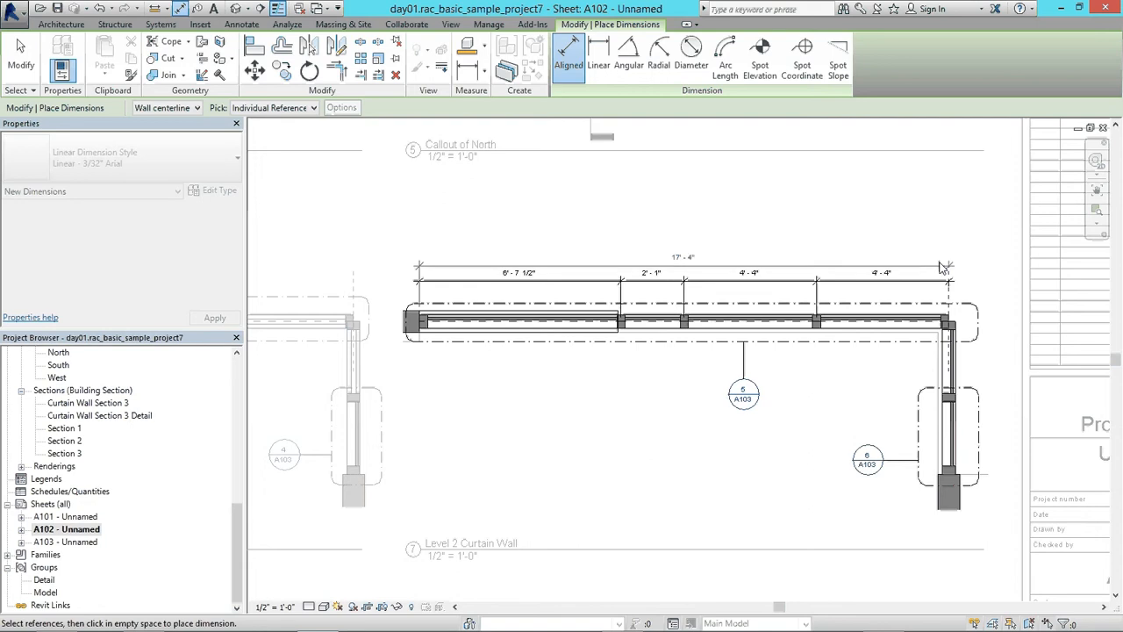
left_click(944, 262)
key("Escape")
key("Escape")
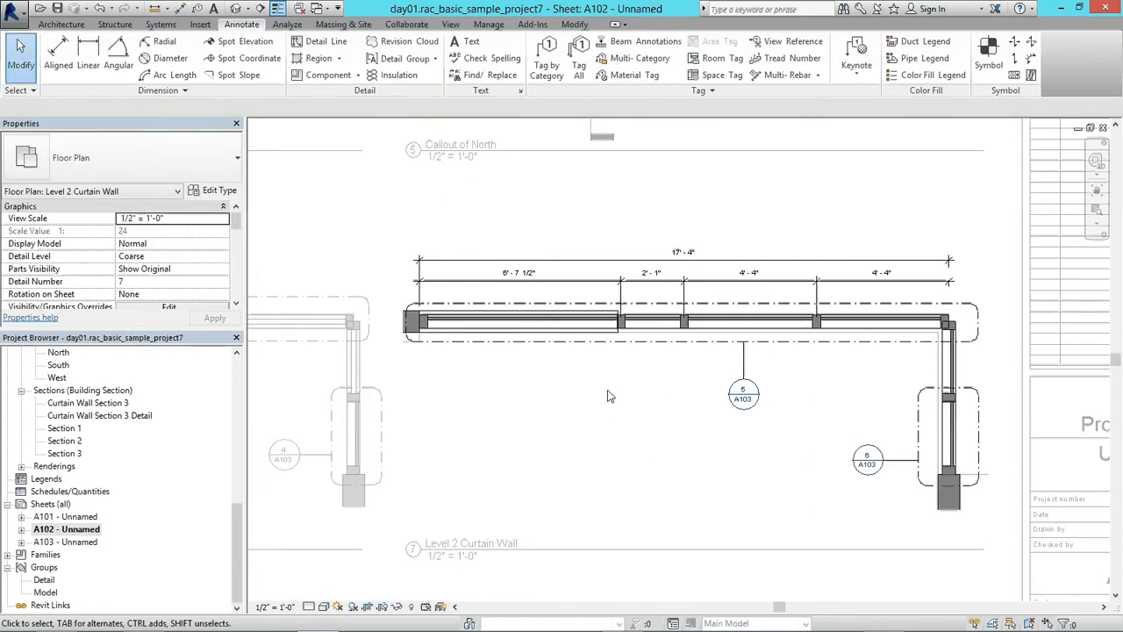
right_click(609, 396)
left_click(660, 210)
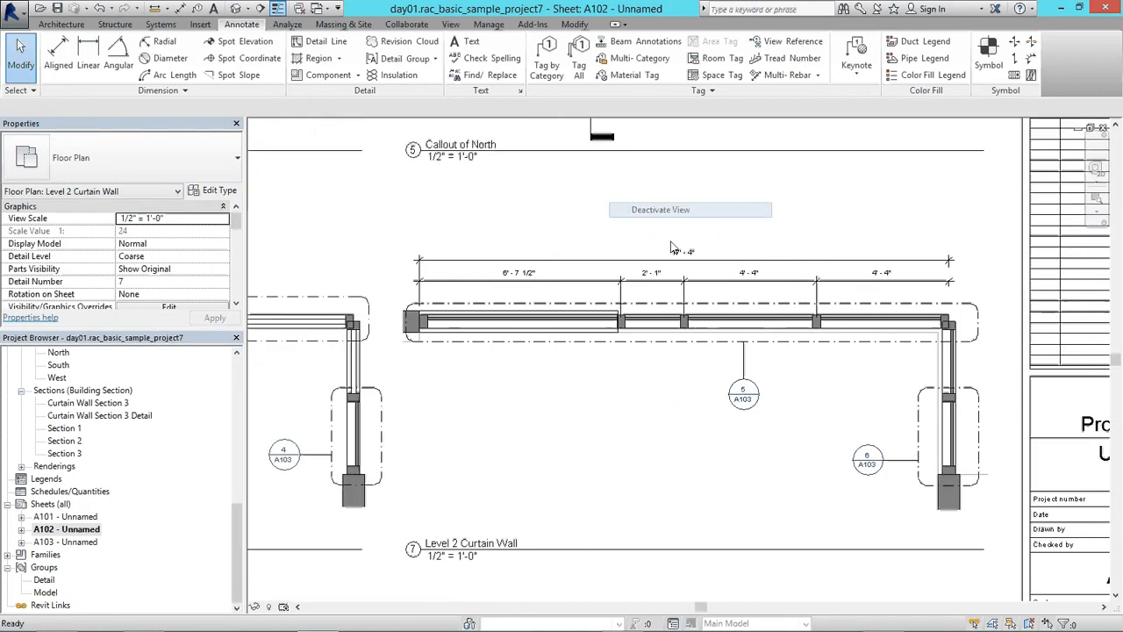
Step: Open sheet A103 at the Level 2 Curtain Wall Detail I viewport
scroll(651, 449, "down", 4)
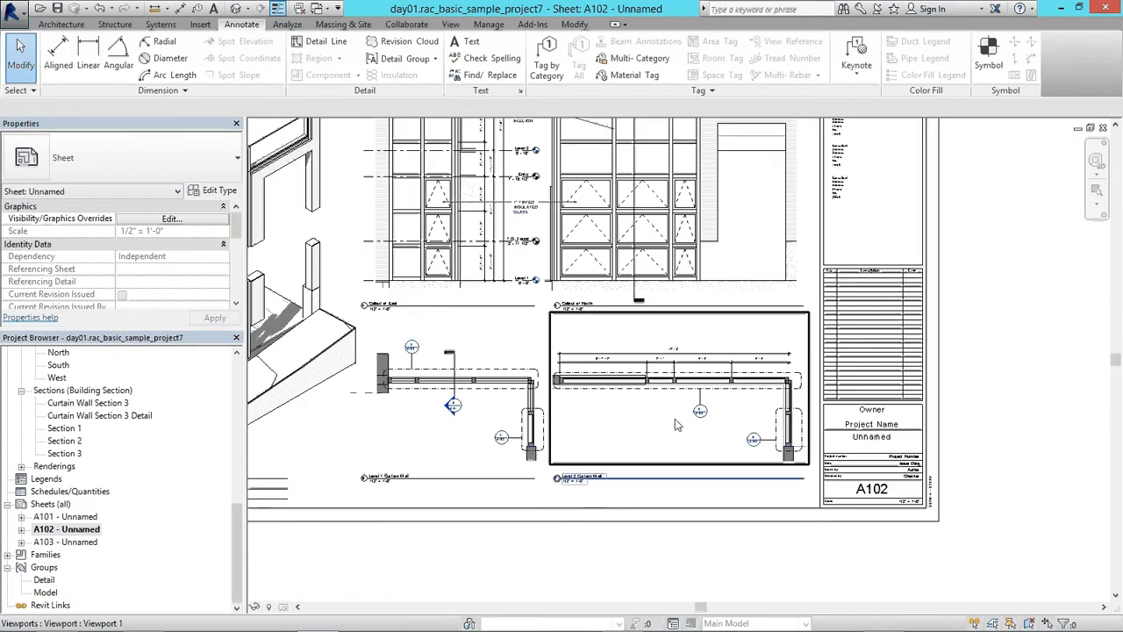
scroll(652, 475, "down", 1)
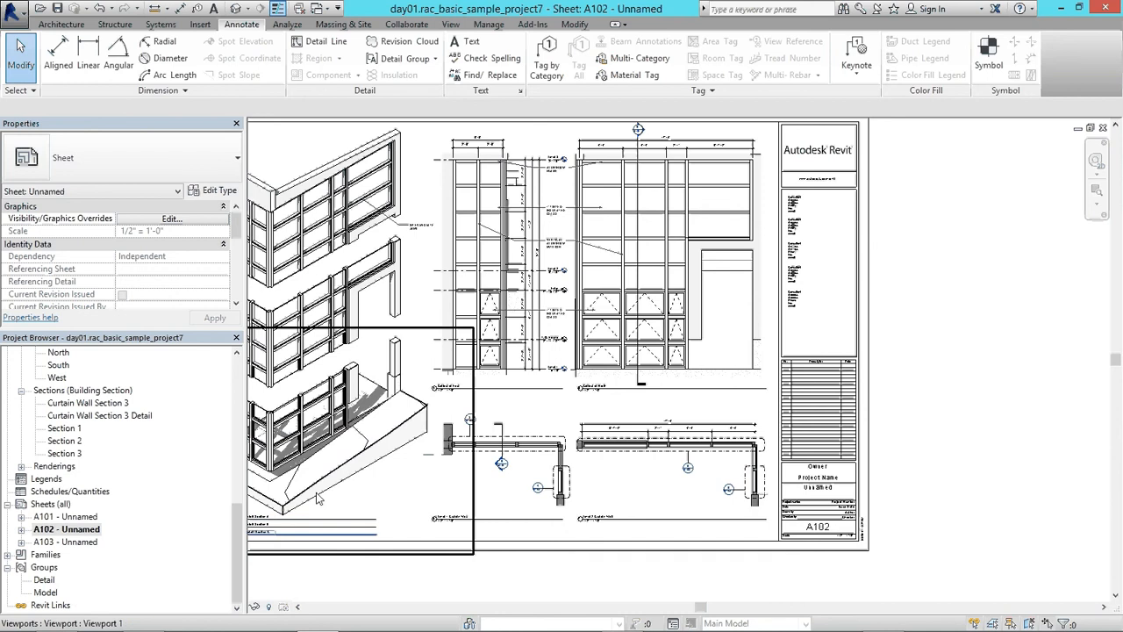
double_click(66, 542)
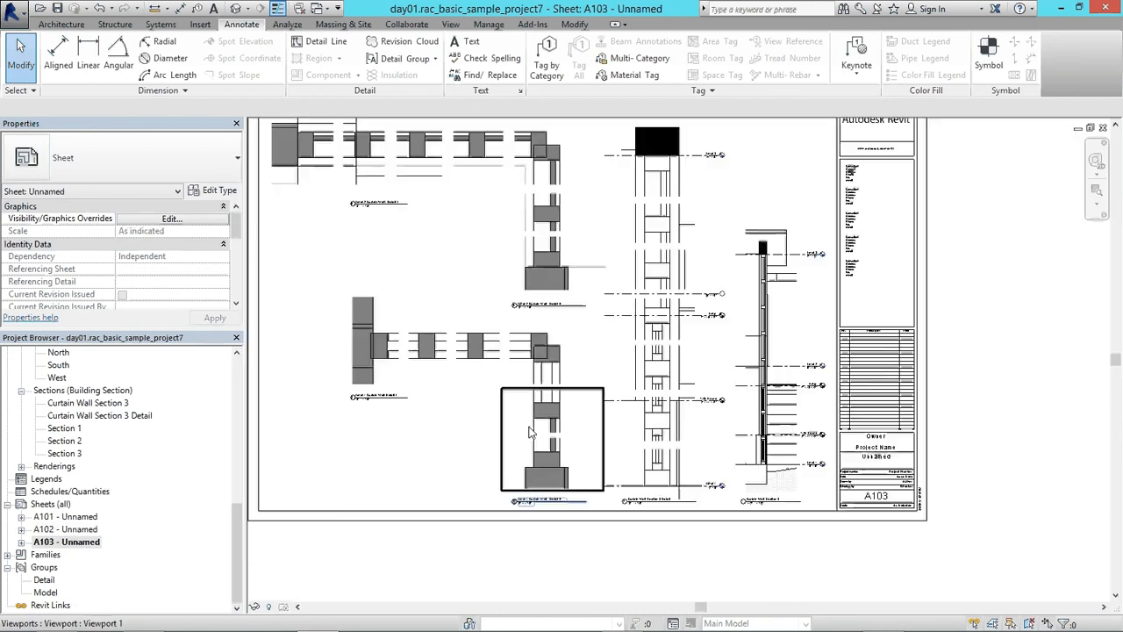
scroll(420, 151, "up", 5)
middle_click_drag(419, 151, 487, 249)
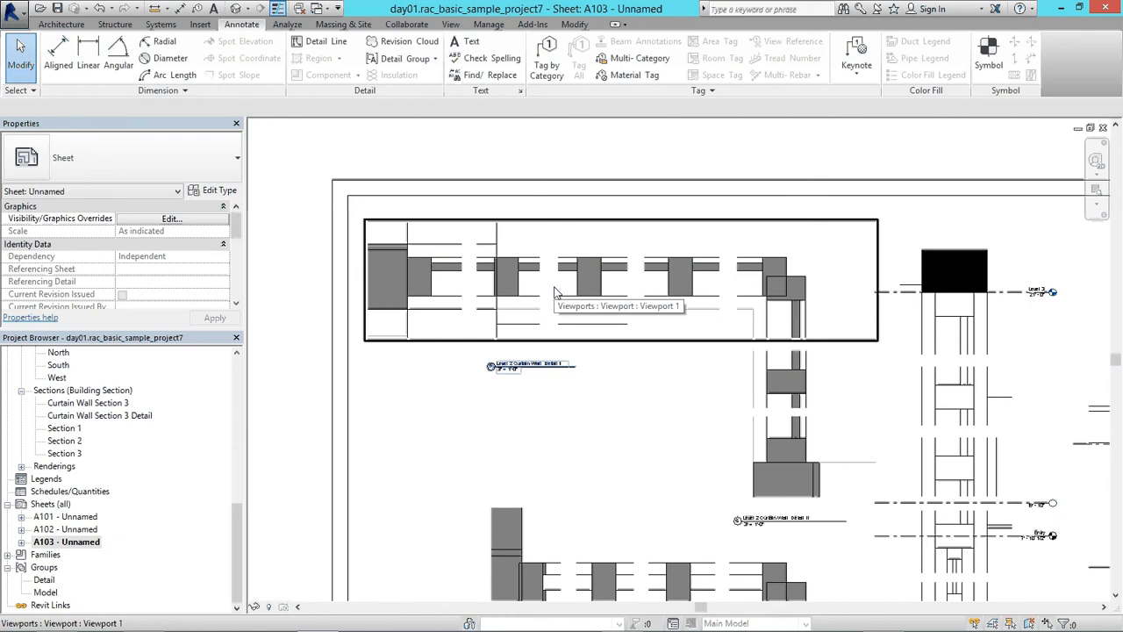
scroll(606, 286, "up", 5)
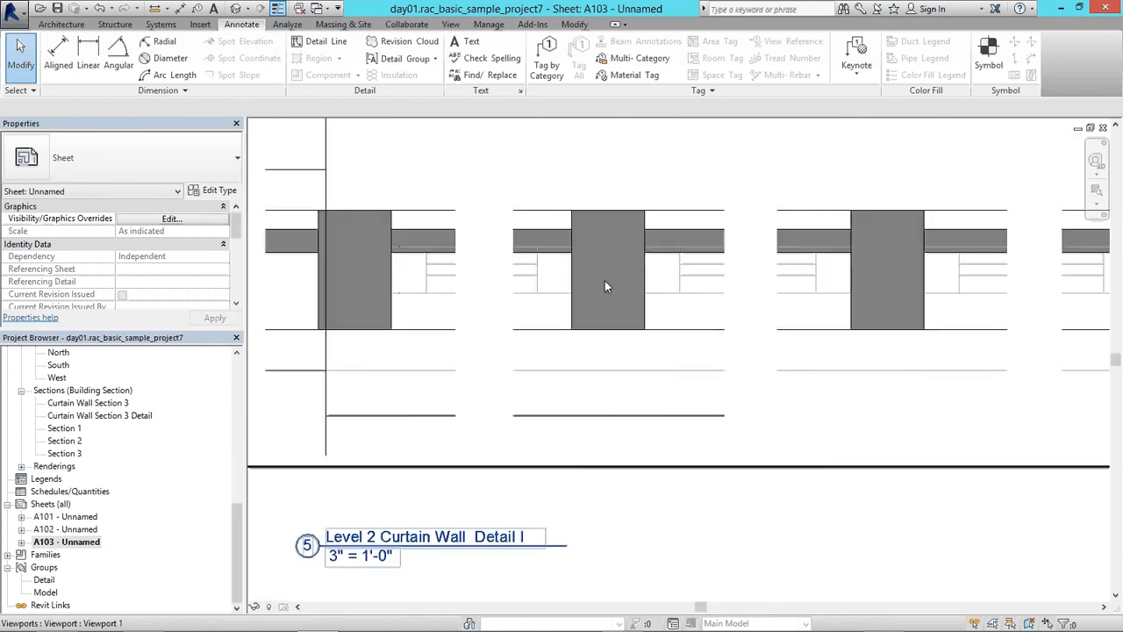
Step: Open the Level 2 Curtain Wall Detail I floor plan as its own view, outside sheet A103
scroll(627, 281, "down", 4)
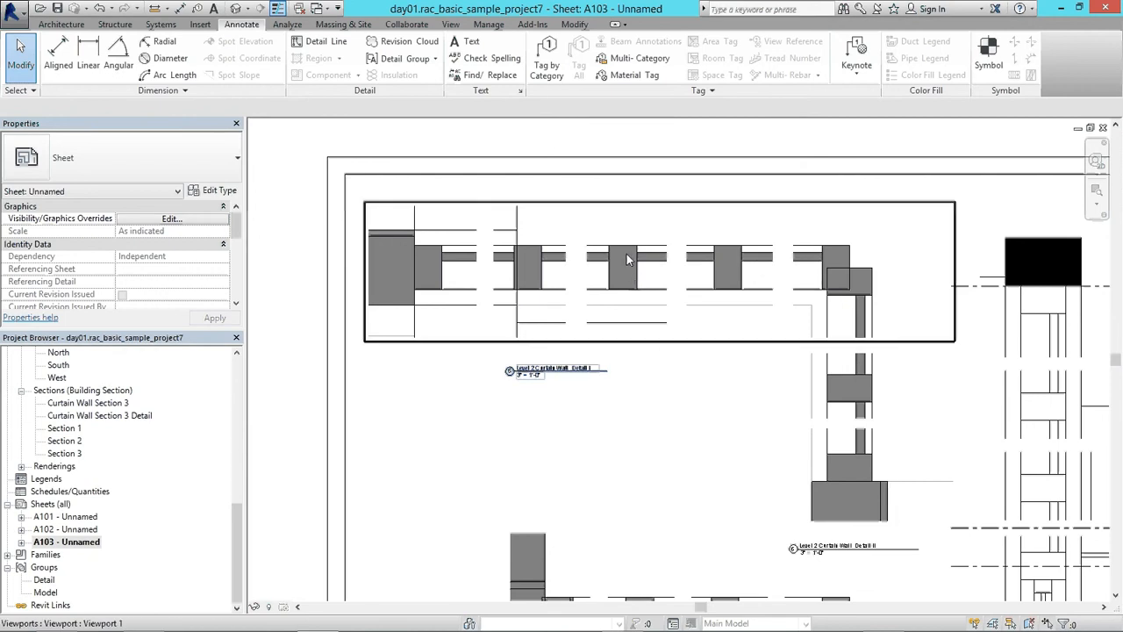
scroll(627, 259, "up", 1)
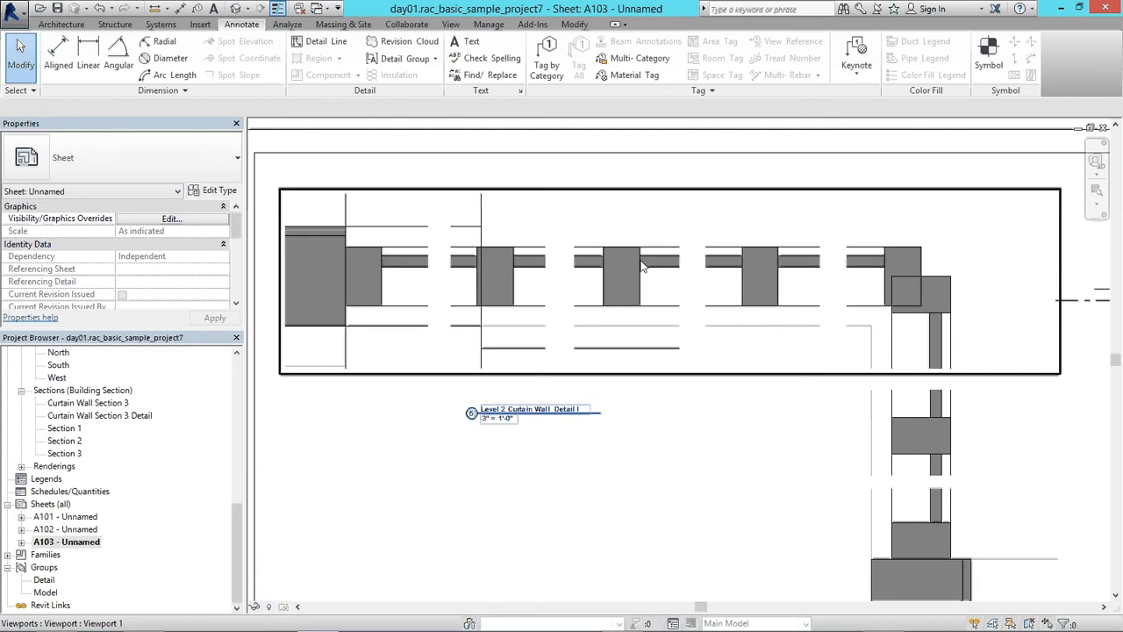
scroll(615, 312, "down", 3)
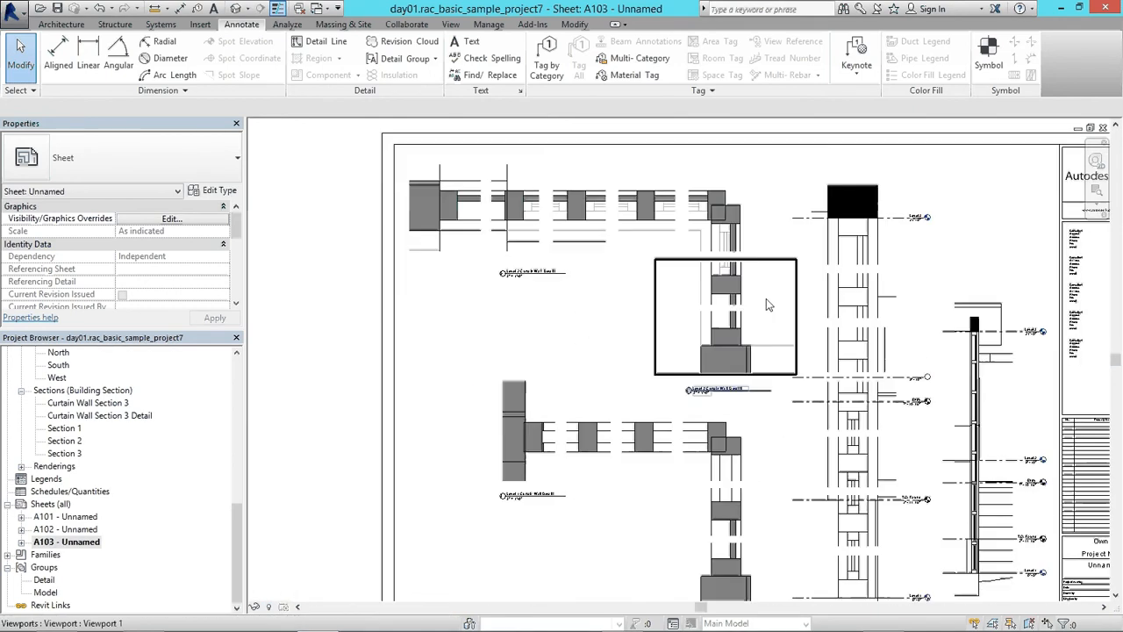
scroll(420, 197, "up", 2)
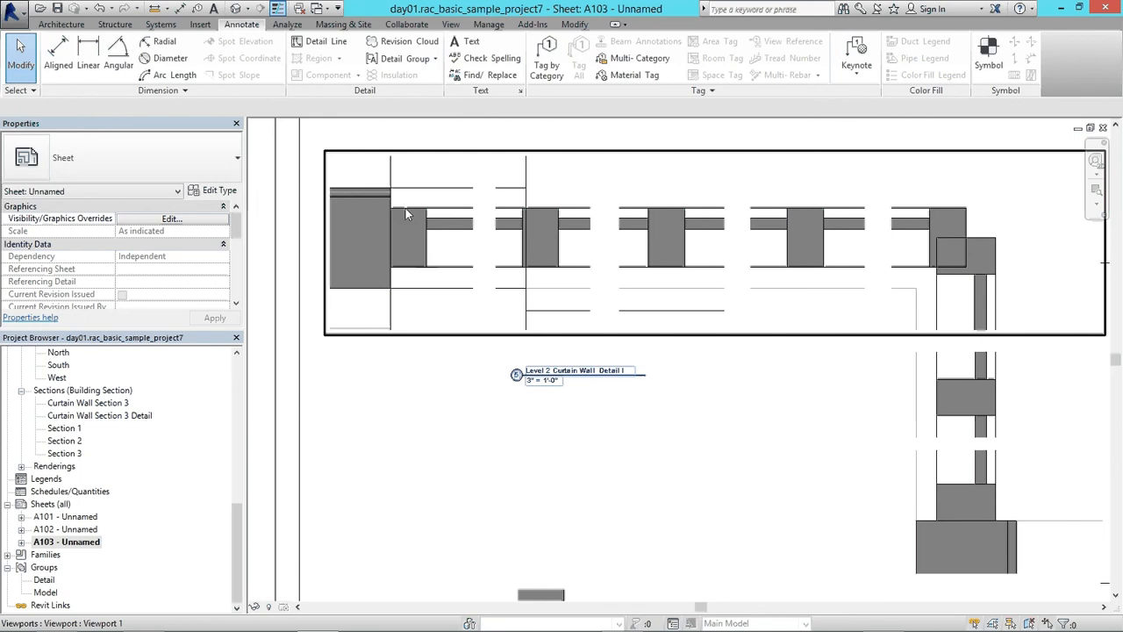
middle_click_drag(371, 234, 438, 240)
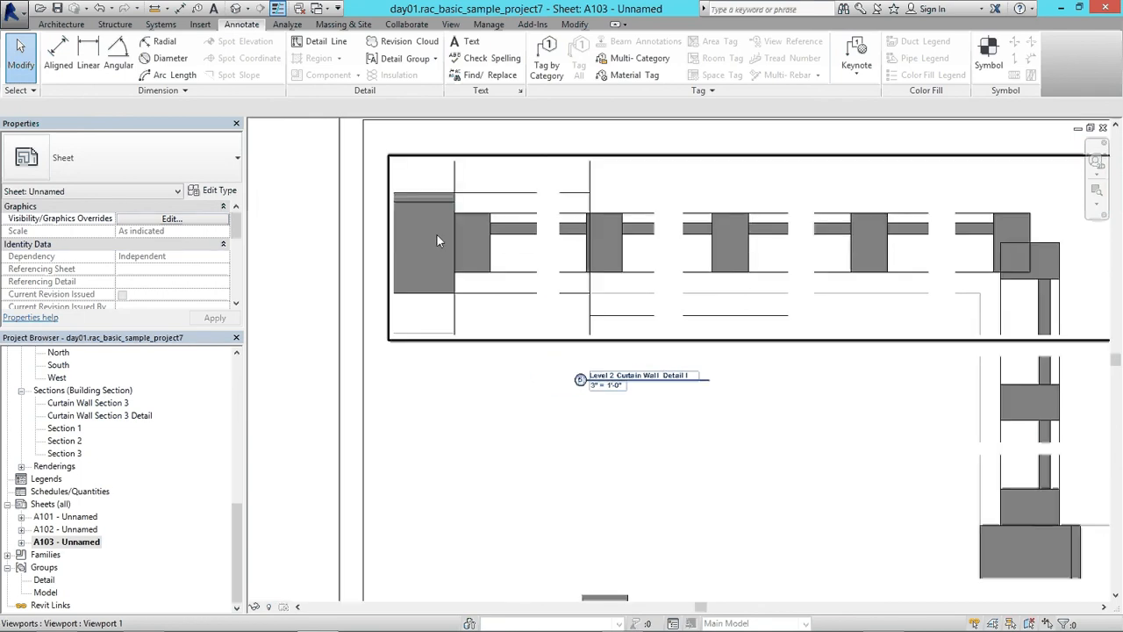
scroll(535, 295, "down", 2)
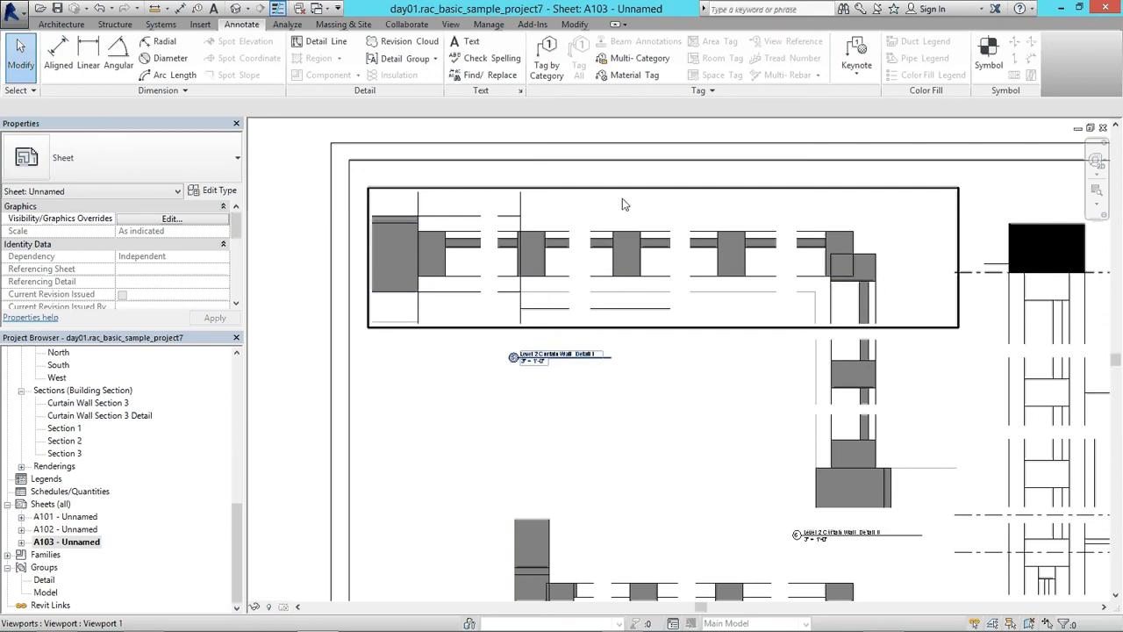
scroll(239, 486, "up", 3)
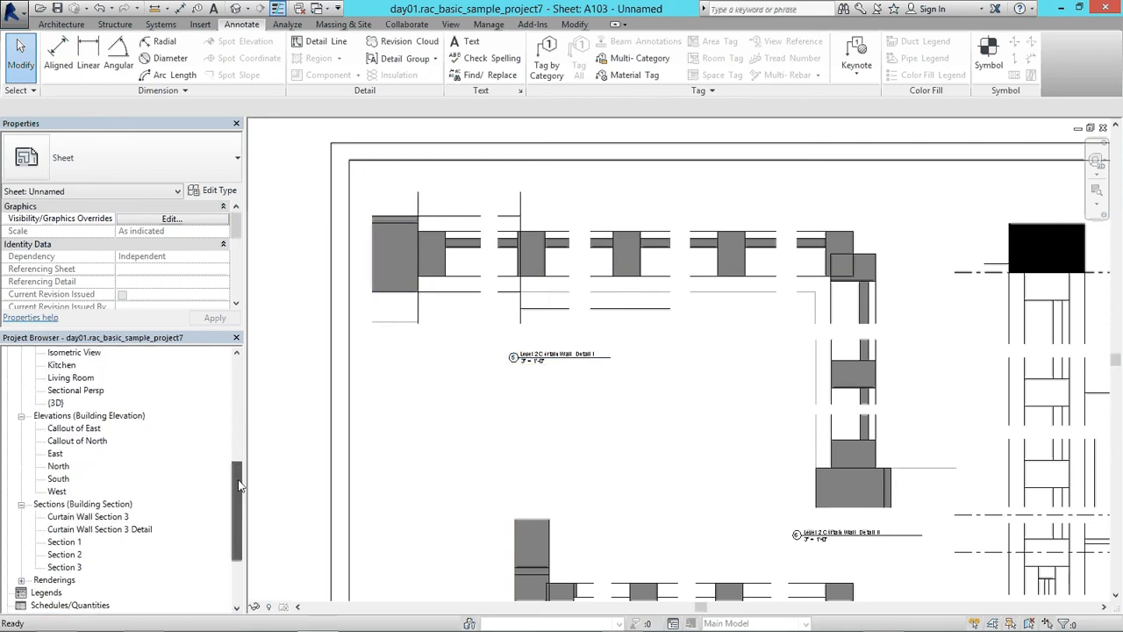
scroll(240, 486, "down", 2)
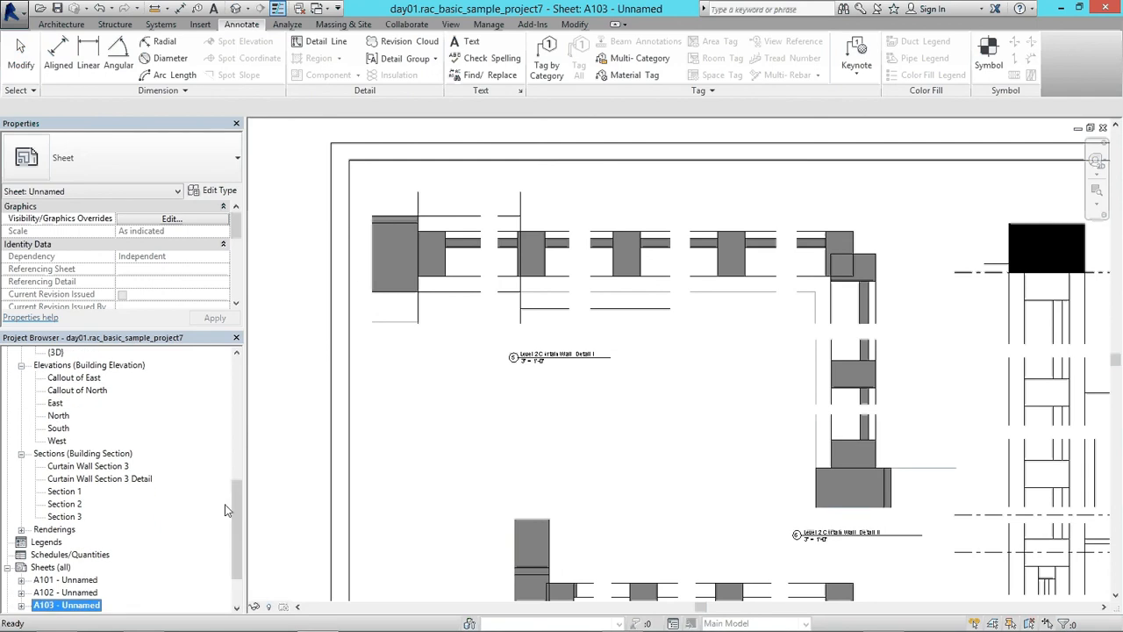
left_click_drag(238, 540, 235, 396)
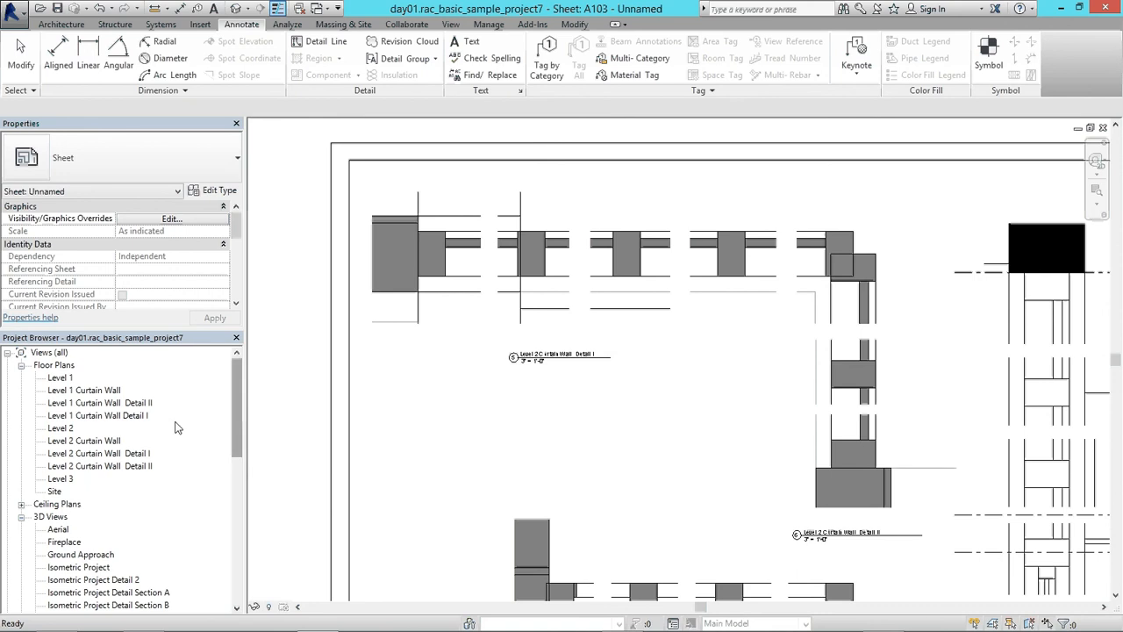
double_click(96, 453)
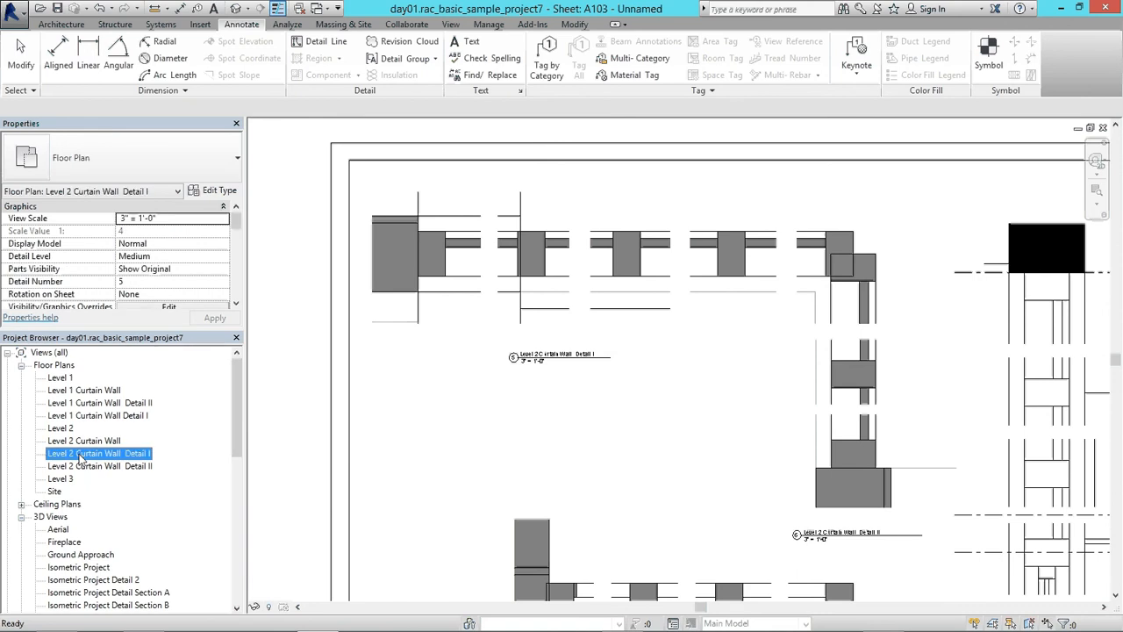
Step: Sketch a stepped chain of Thin Lines detail lines around the wall end and its adjoining first mullion
scroll(444, 321, "up", 2)
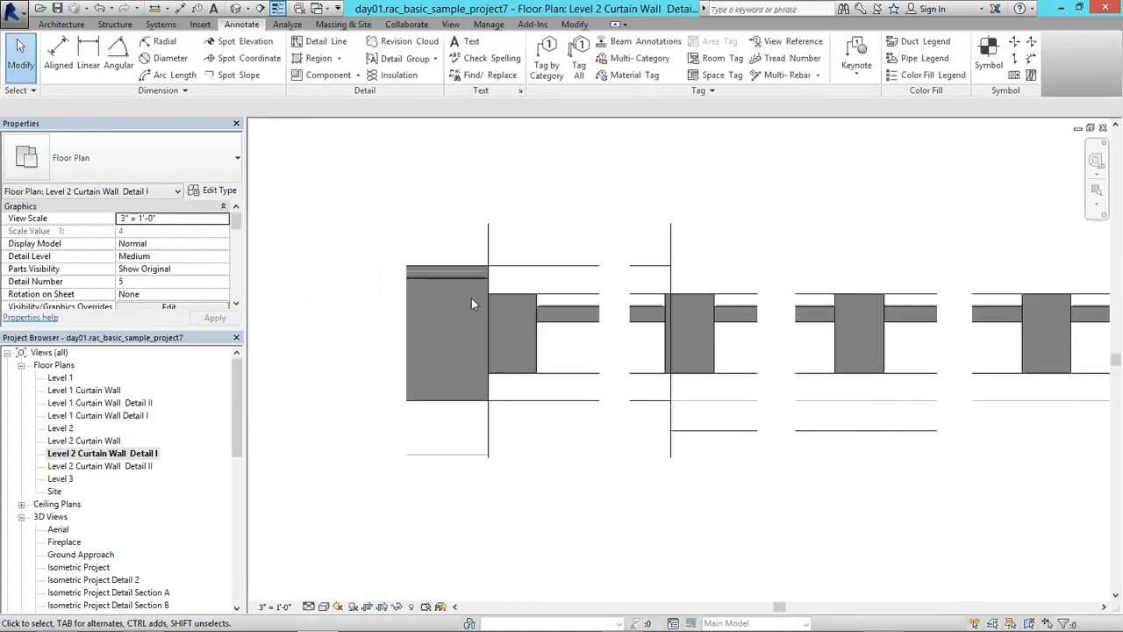
scroll(471, 297, "down", 2)
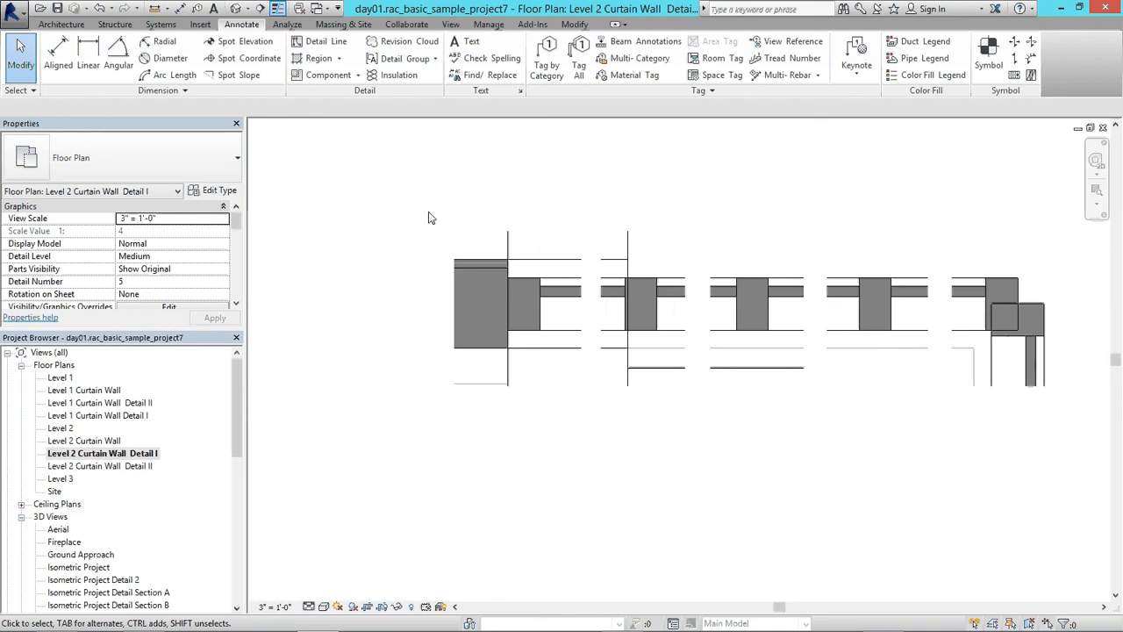
scroll(429, 218, "down", 2)
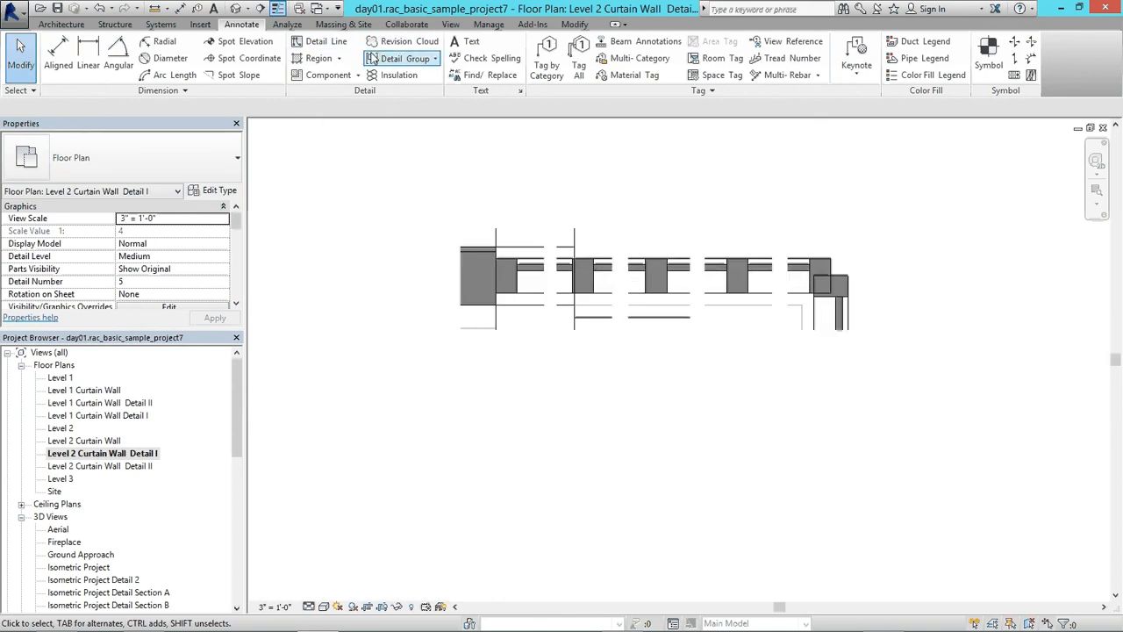
left_click(322, 44)
scroll(477, 254, "up", 1)
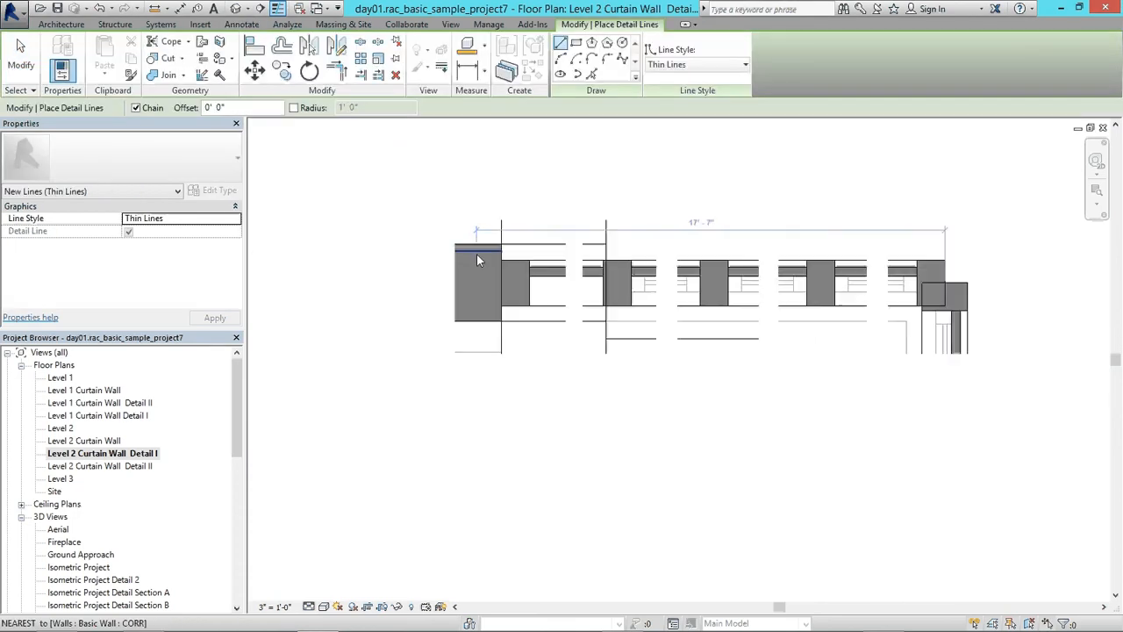
left_click(476, 254)
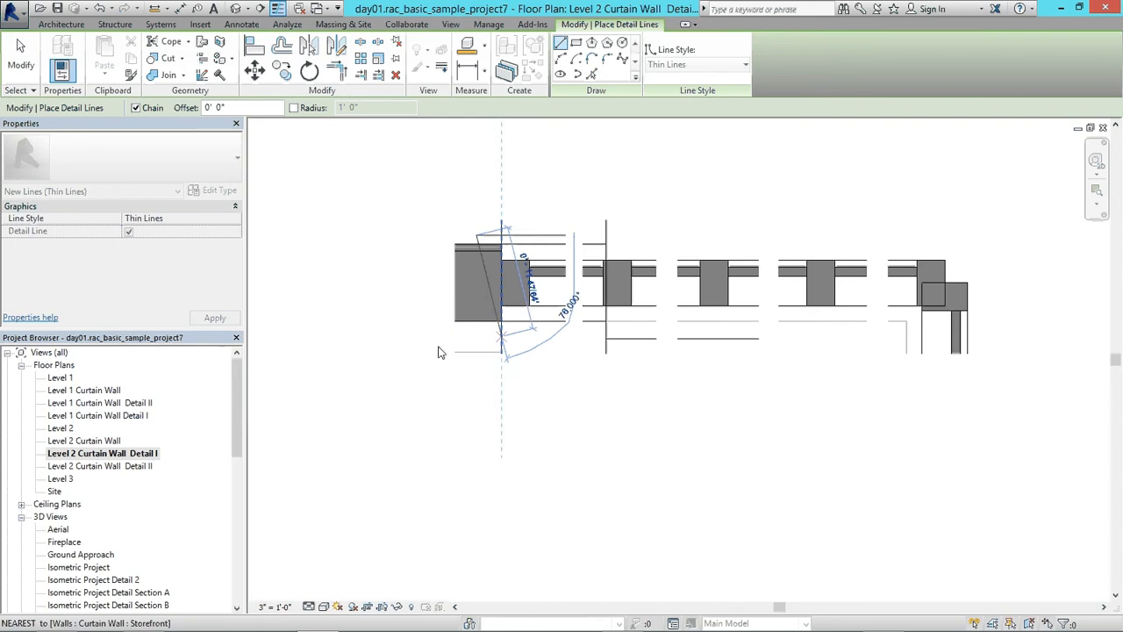
scroll(478, 230, "up", 2)
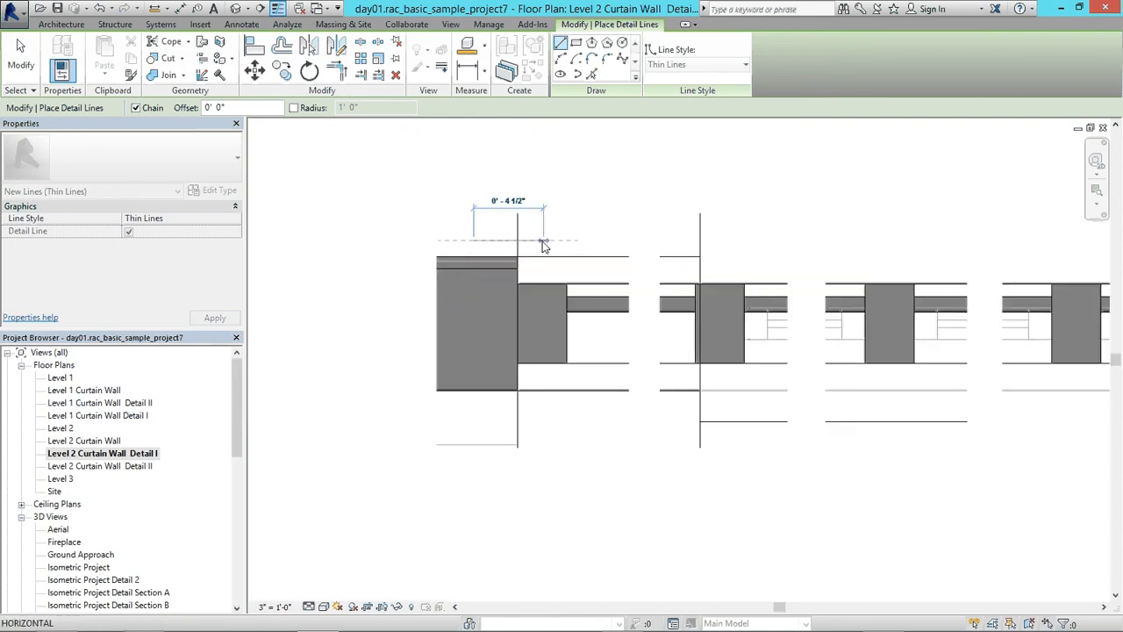
left_click(548, 239)
left_click(548, 270)
left_click(587, 271)
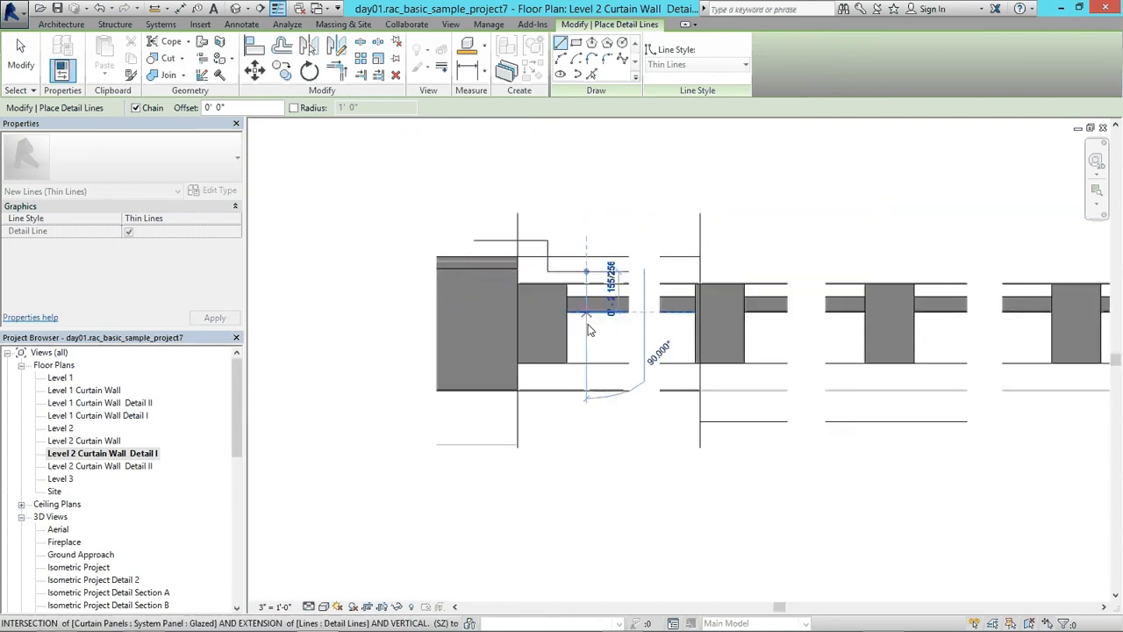
left_click(586, 409)
left_click(539, 429)
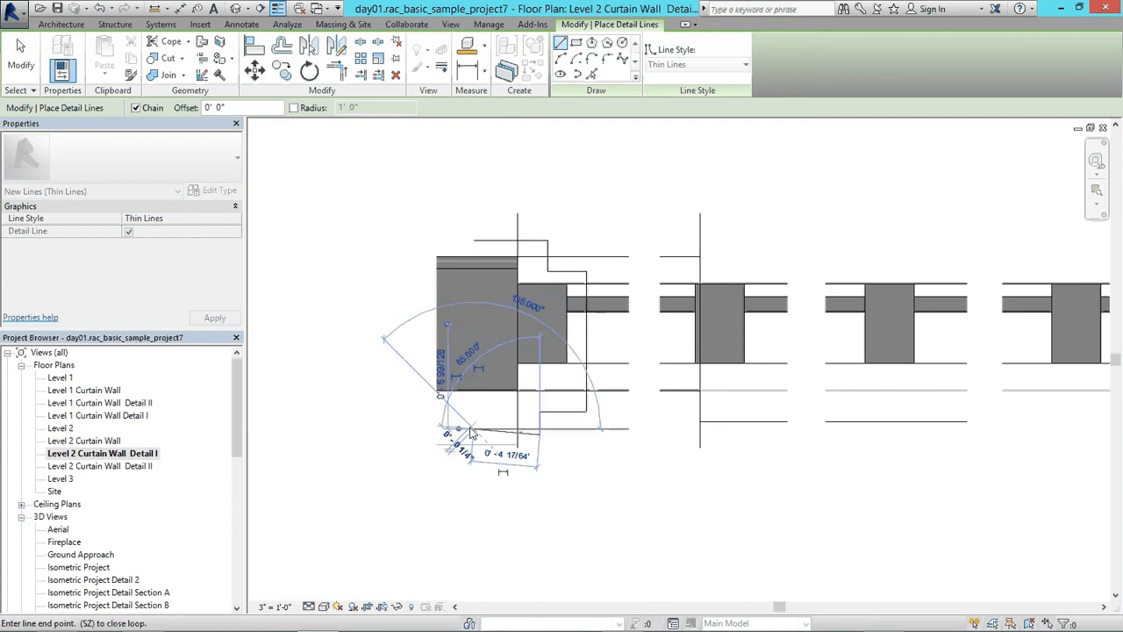
left_click(473, 430)
key("Escape")
key("Escape")
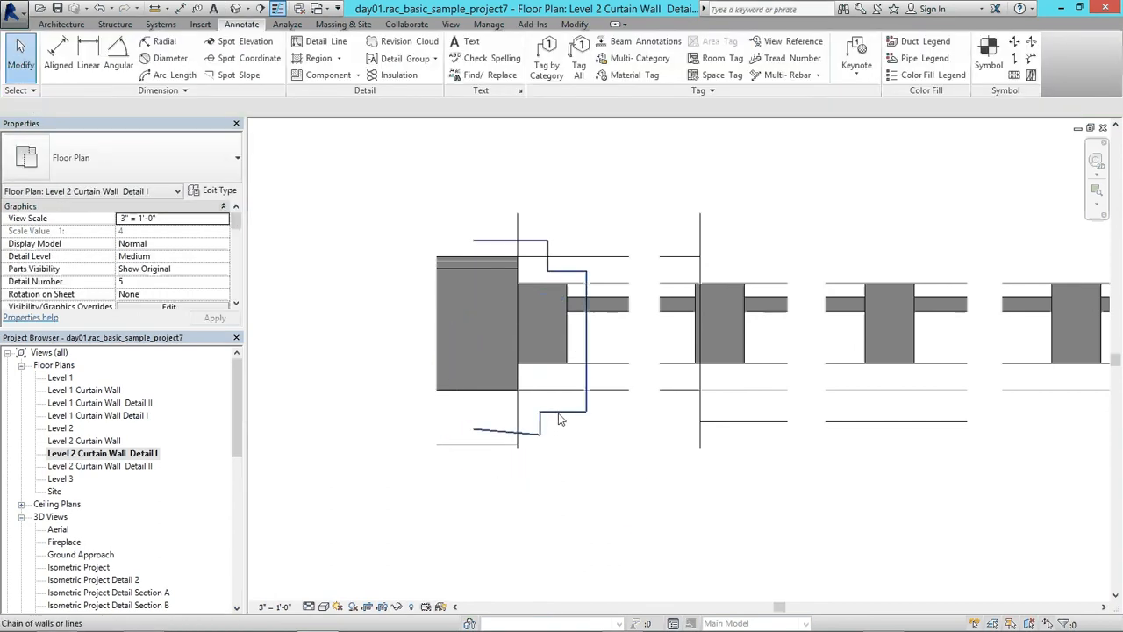
Step: Change the line style of the whole detail line chain to Lines and to <Hidden>
left_click(560, 420)
left_click(653, 65)
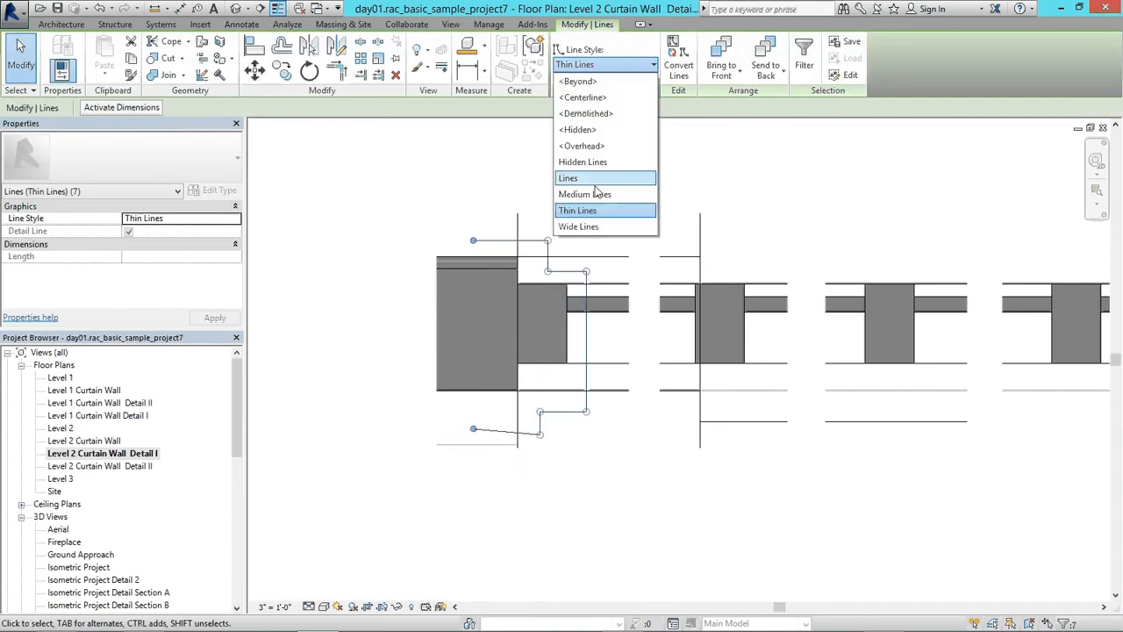
left_click(593, 179)
left_click(653, 65)
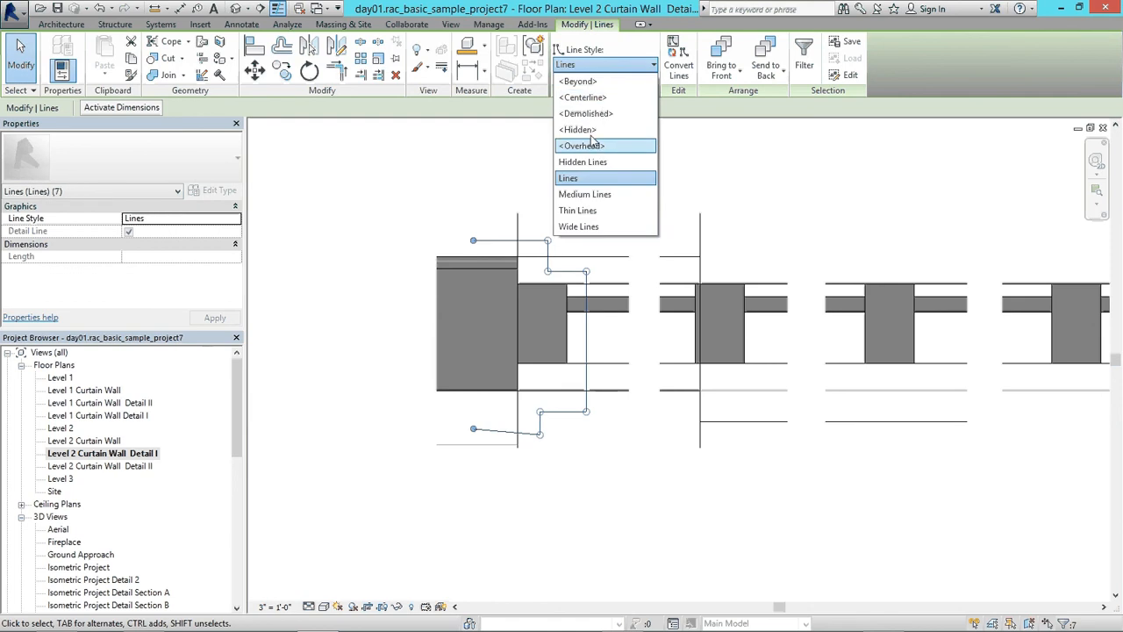
left_click(581, 130)
left_click(614, 207)
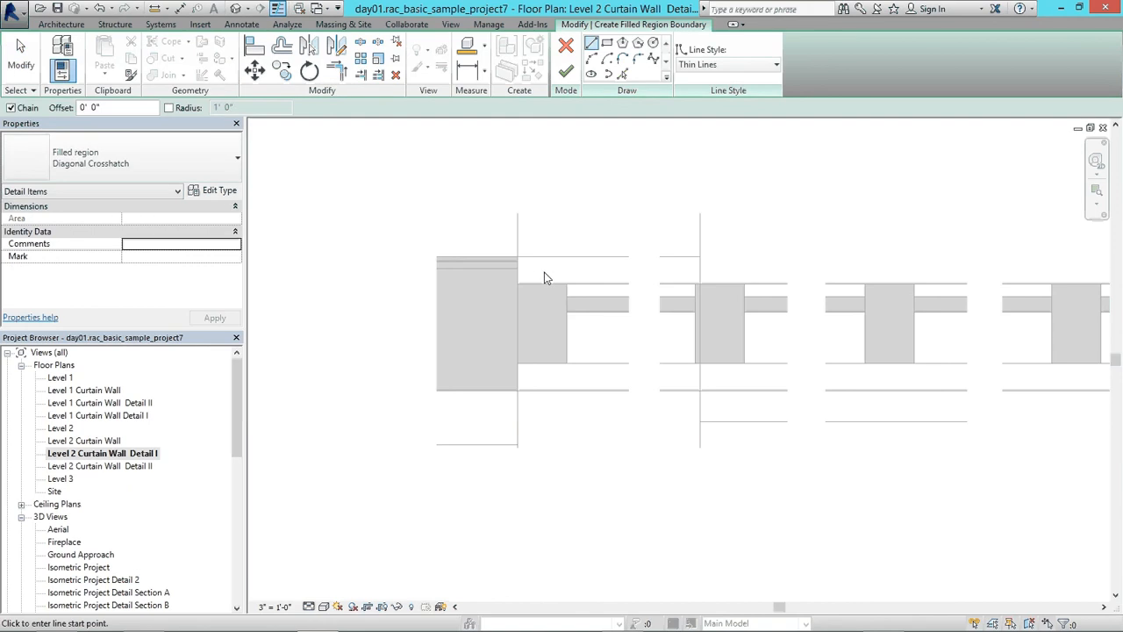
Step: Create a rectangular Diagonal Crosshatch filled region about 4 1/4" wide over the first mullion
left_click(606, 42)
left_click(532, 229)
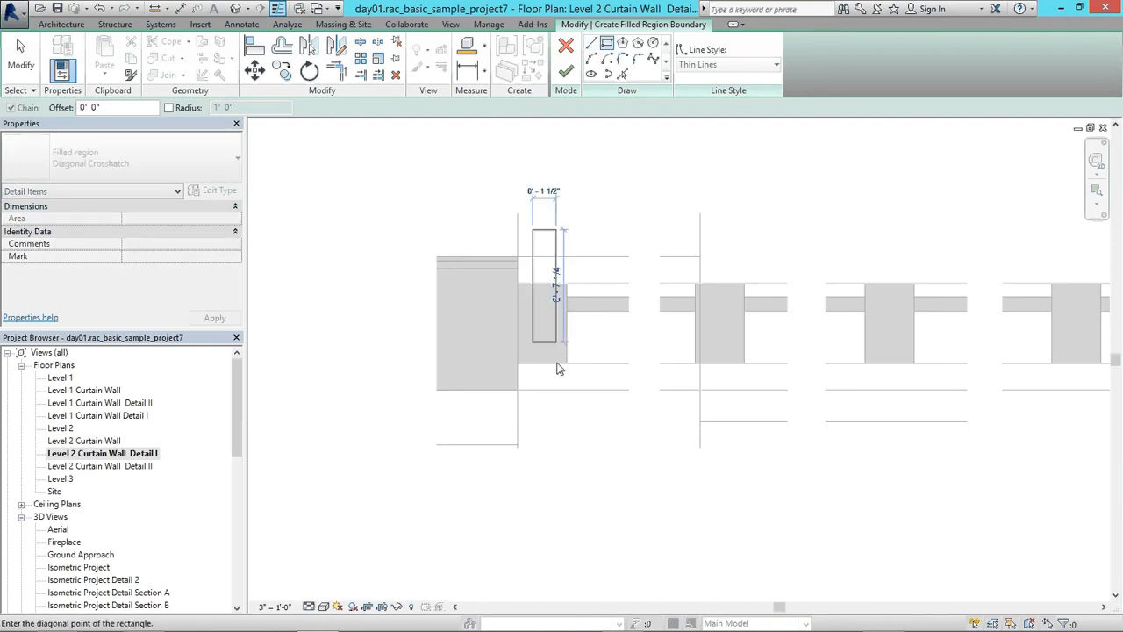
left_click(659, 408)
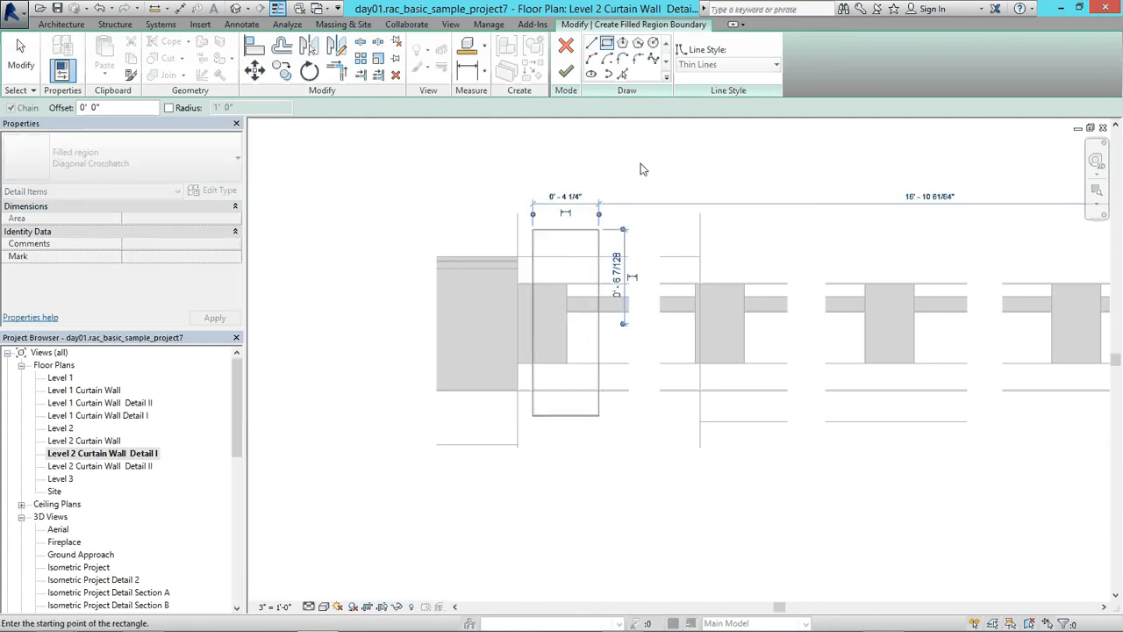
left_click(566, 71)
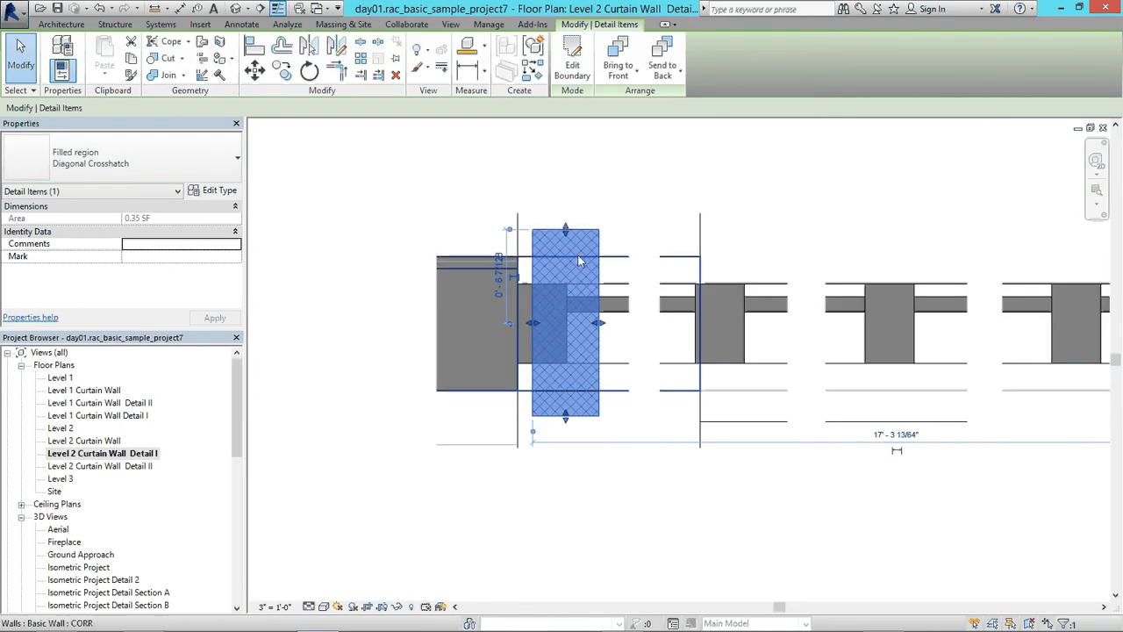
Step: Set the filled region type's fill pattern to Diagonal crosshatch-small, and delete the region over the first mullion
left_click(572, 57)
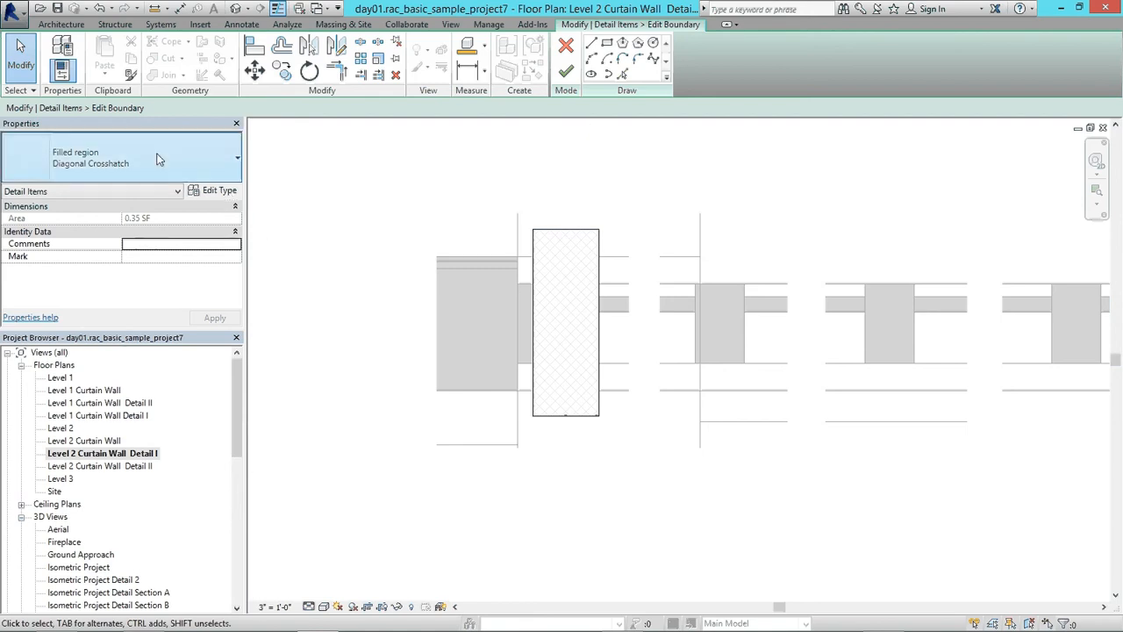
left_click(216, 190)
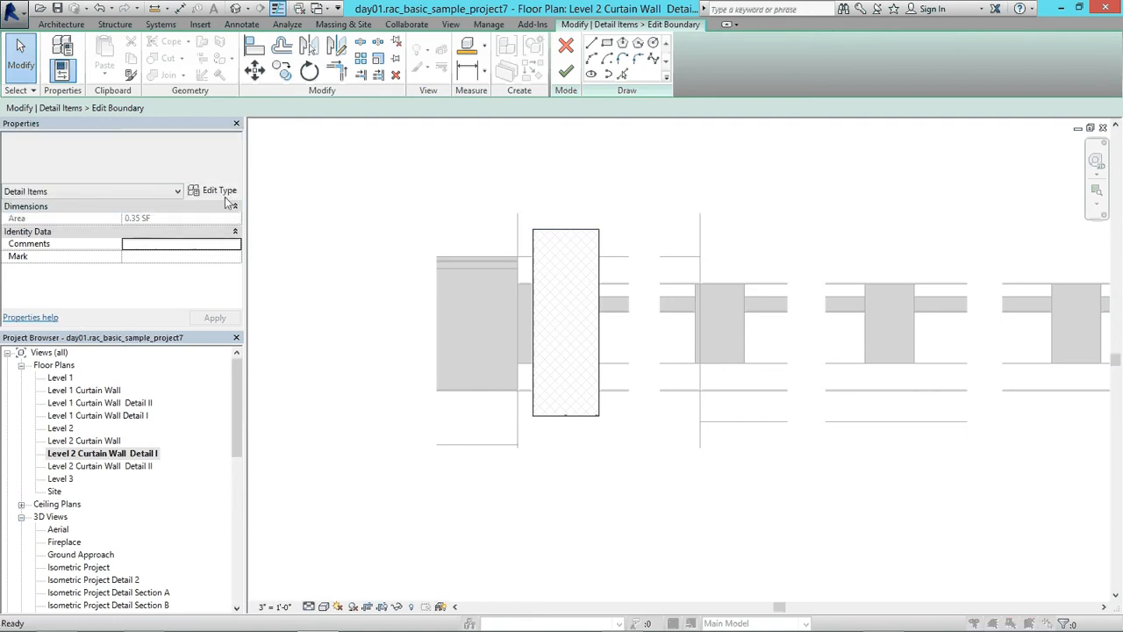
left_click(816, 219)
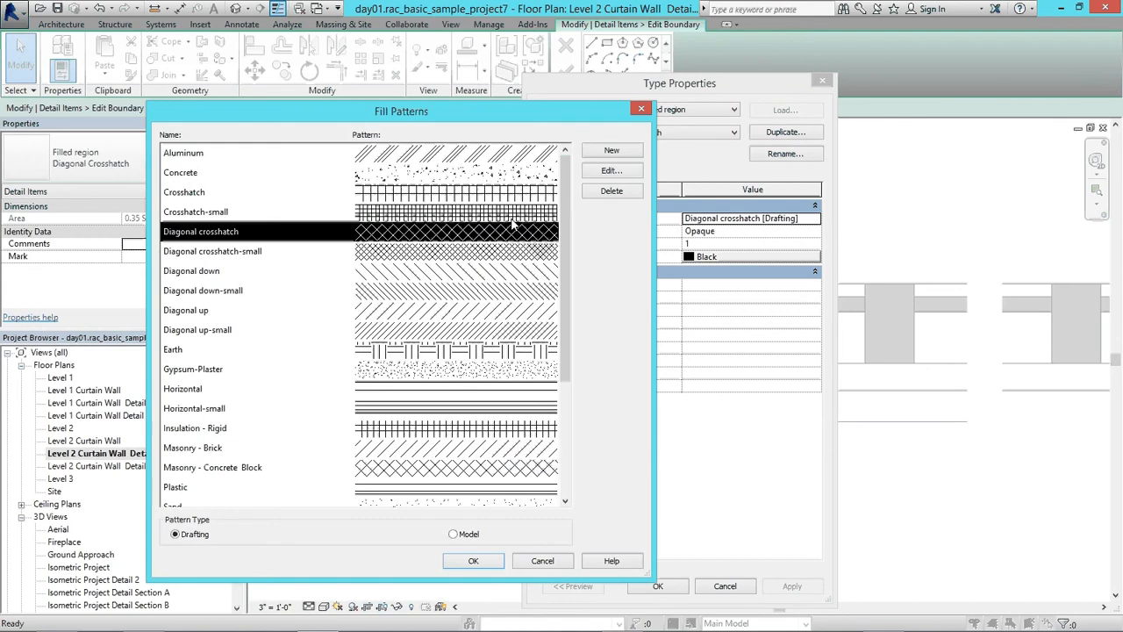
left_click(402, 351)
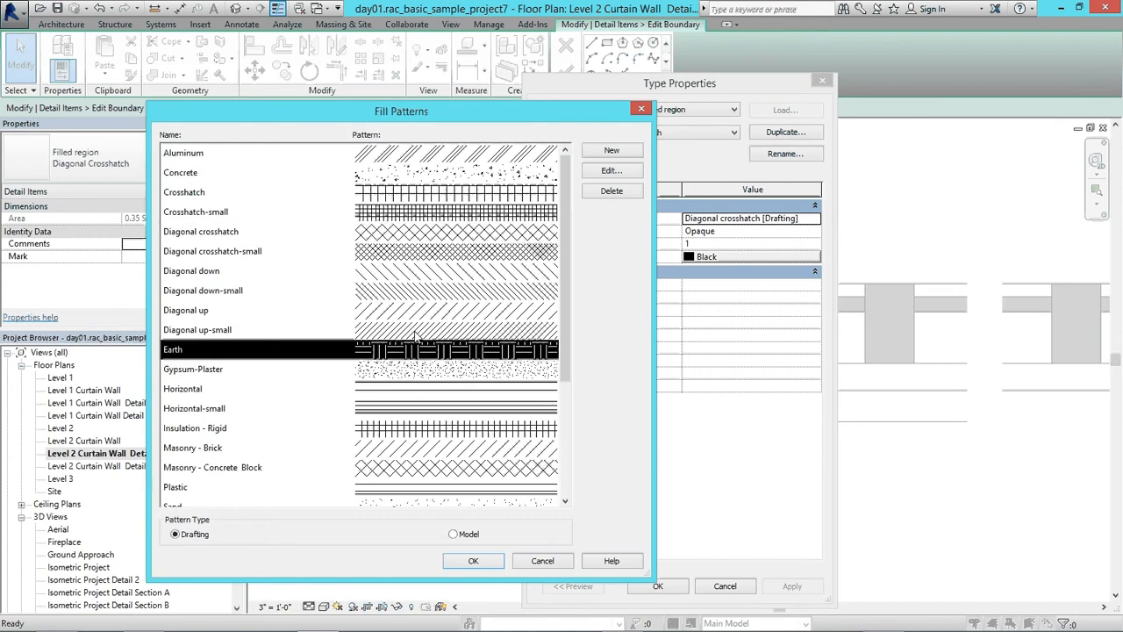
left_click(415, 333)
left_click(409, 256)
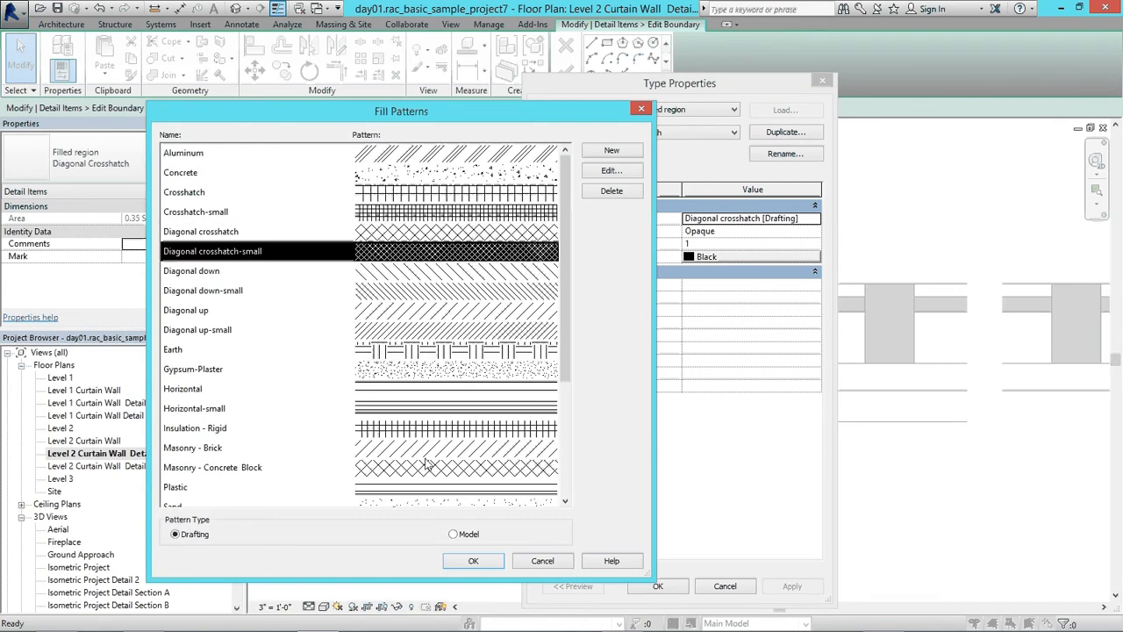
left_click(474, 561)
left_click(665, 588)
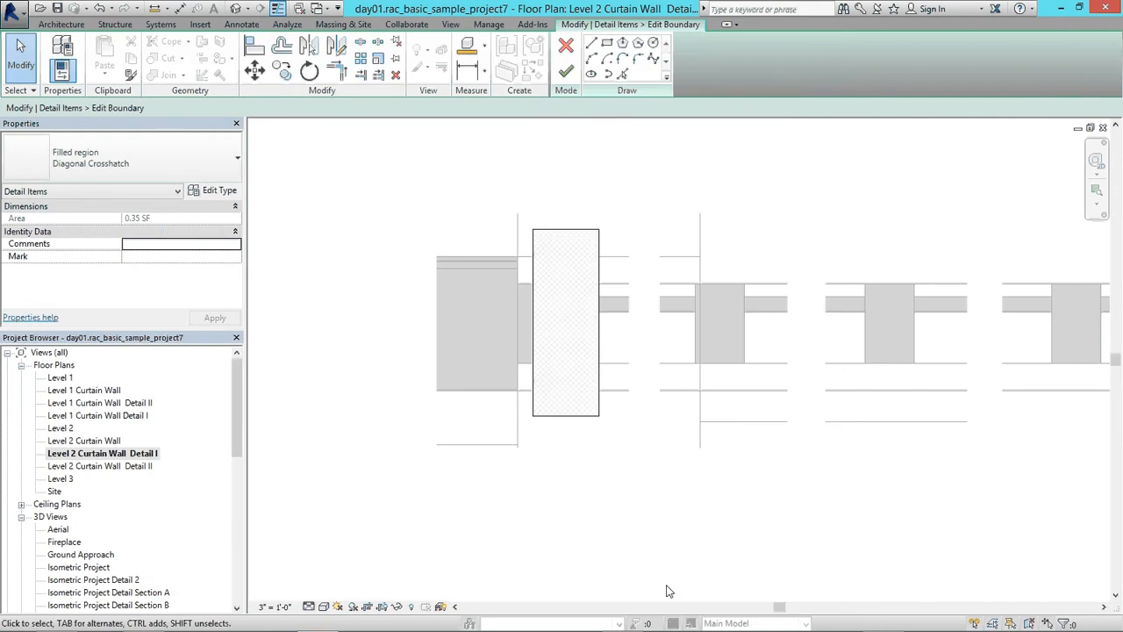
left_click(566, 71)
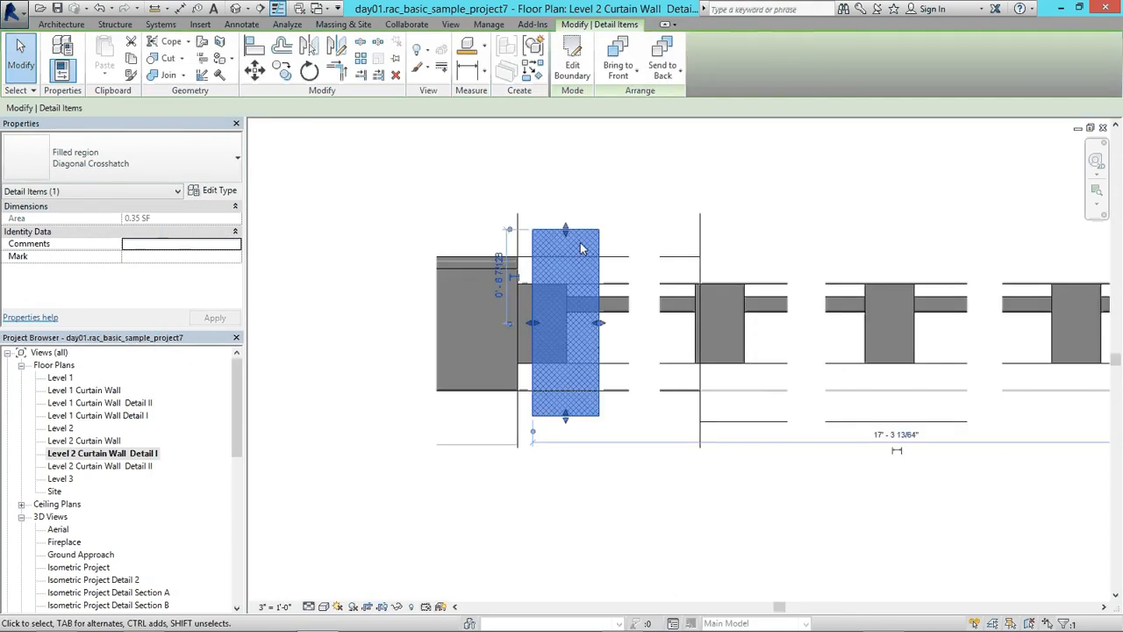
key("Delete")
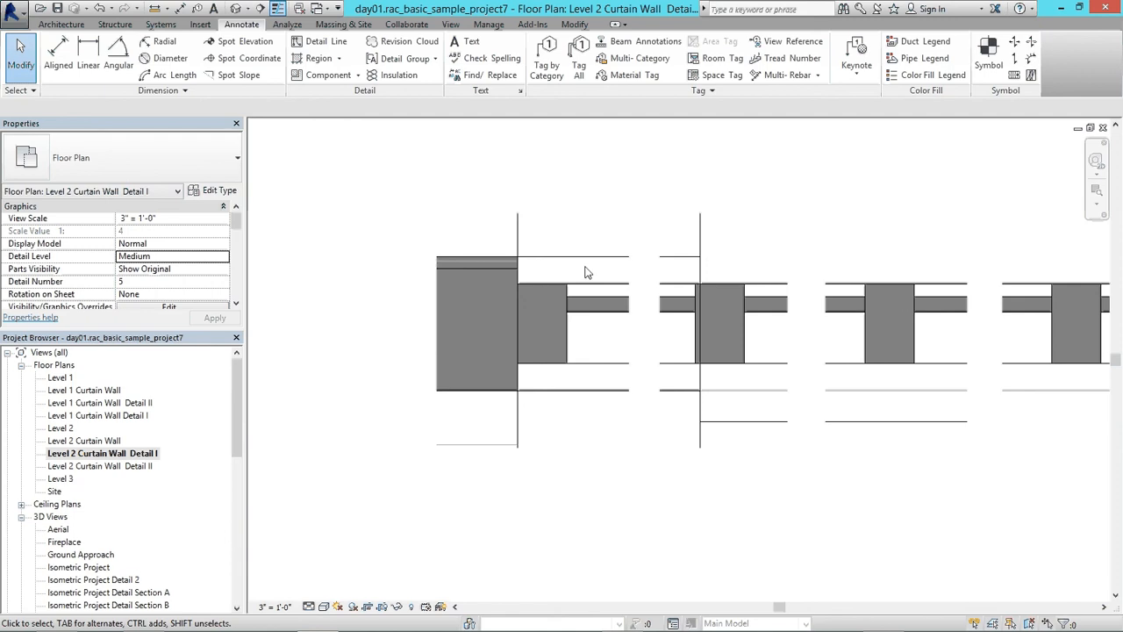
Step: Load the C12X30 type of the AISC Channel Shapes-Section detail component from Detail Items, Div 05-Metals, 051200-Structural Steel Framing
left_click(327, 76)
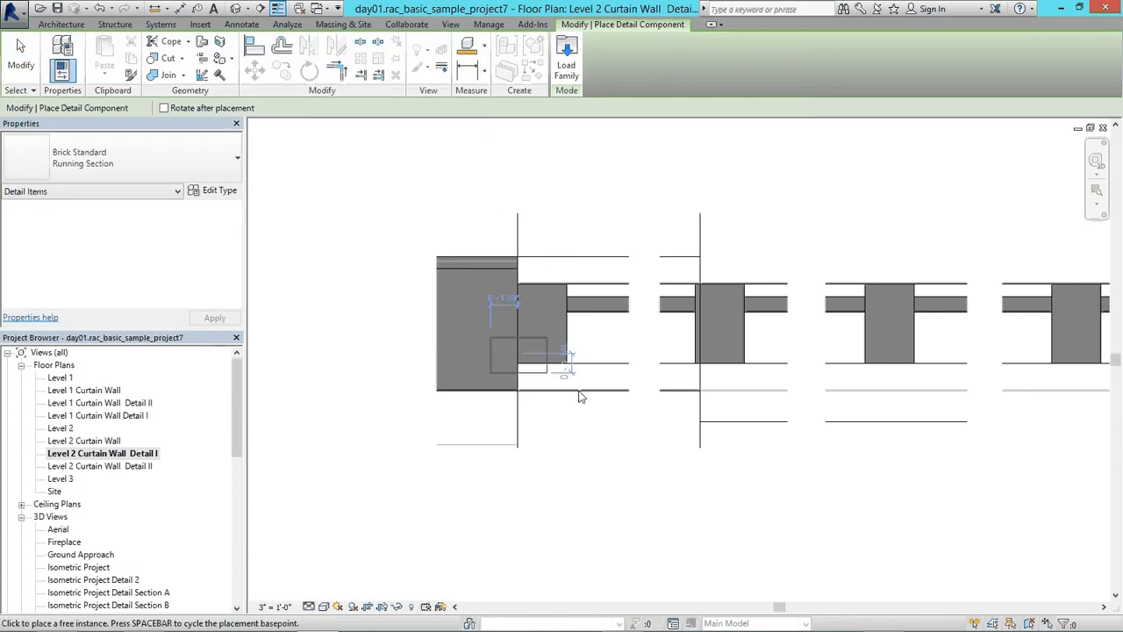
left_click(563, 76)
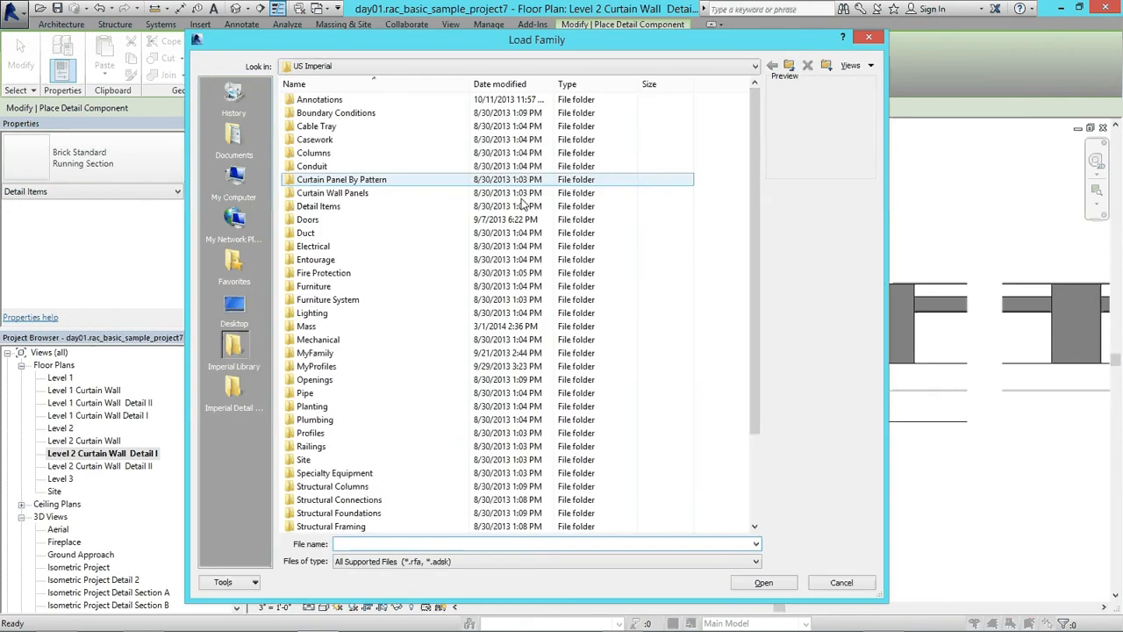
left_click_drag(758, 199, 757, 286)
left_click_drag(757, 397, 755, 263)
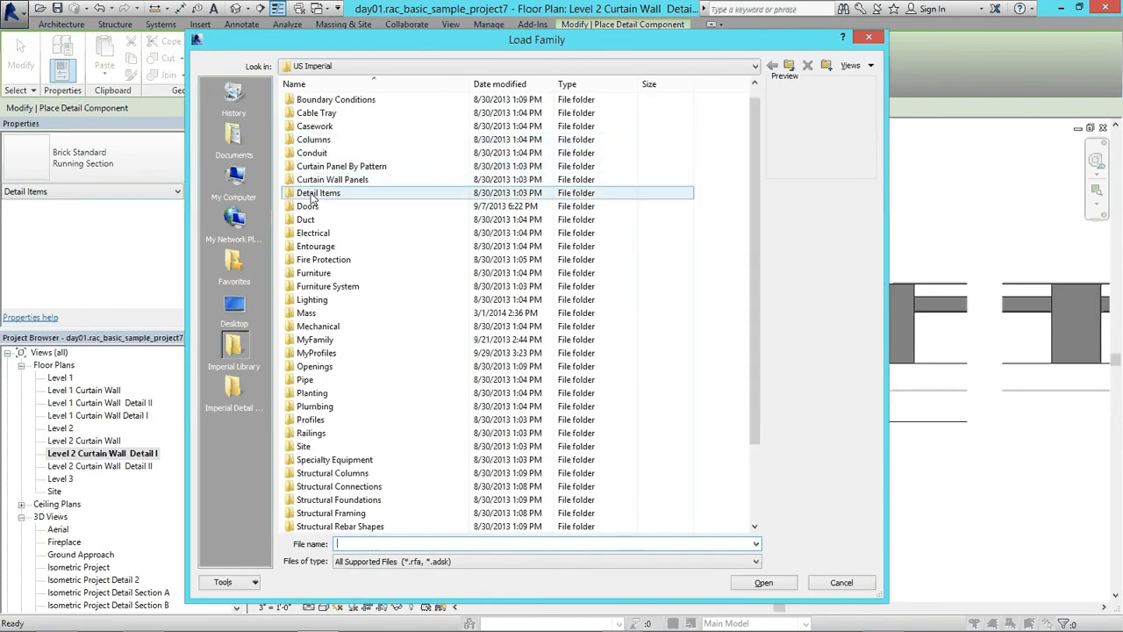
double_click(314, 194)
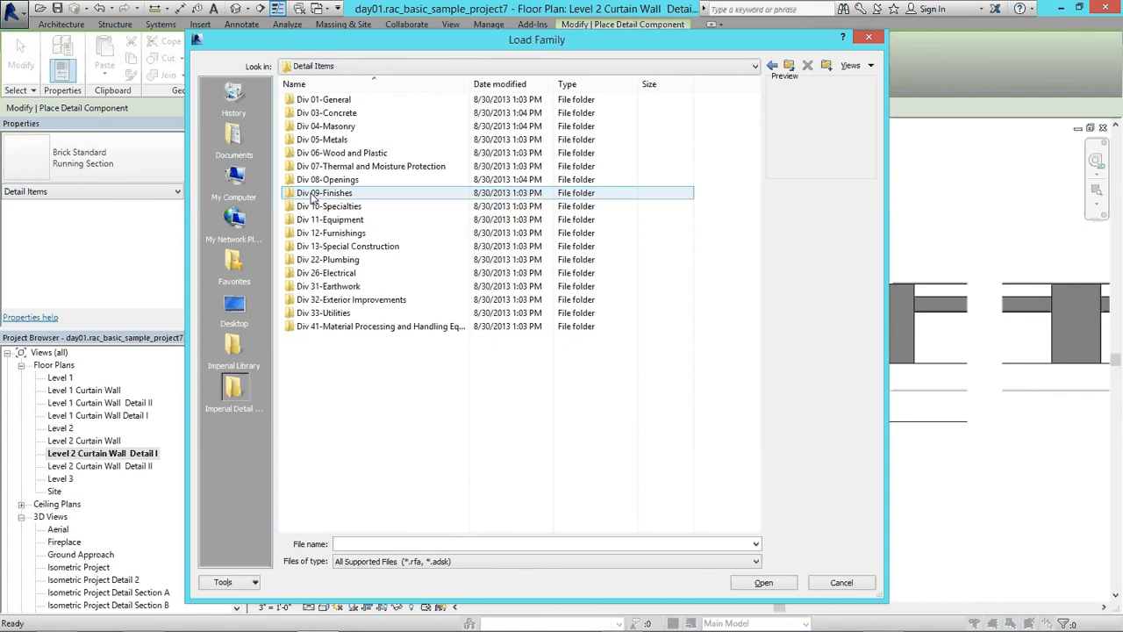
double_click(326, 140)
double_click(344, 113)
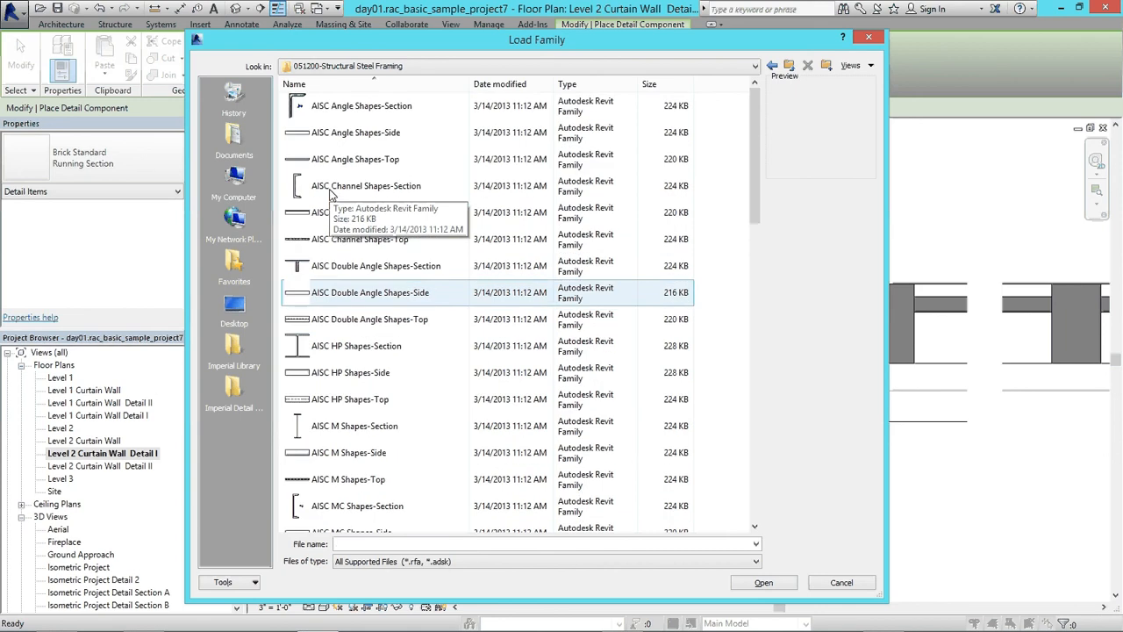
left_click(334, 188)
double_click(334, 188)
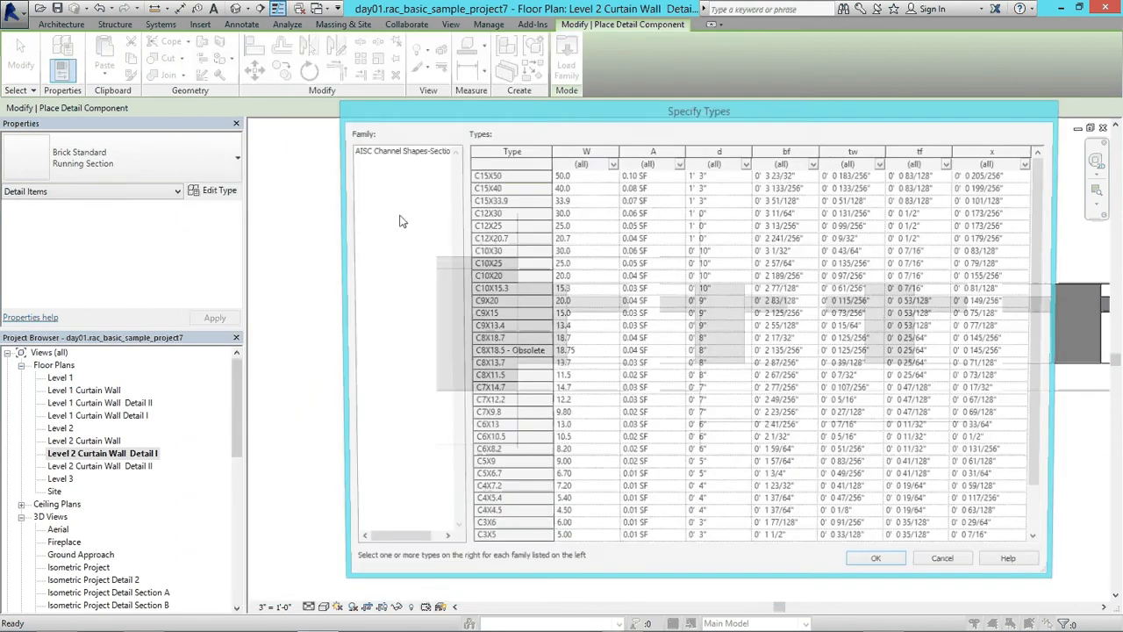
left_click(879, 567)
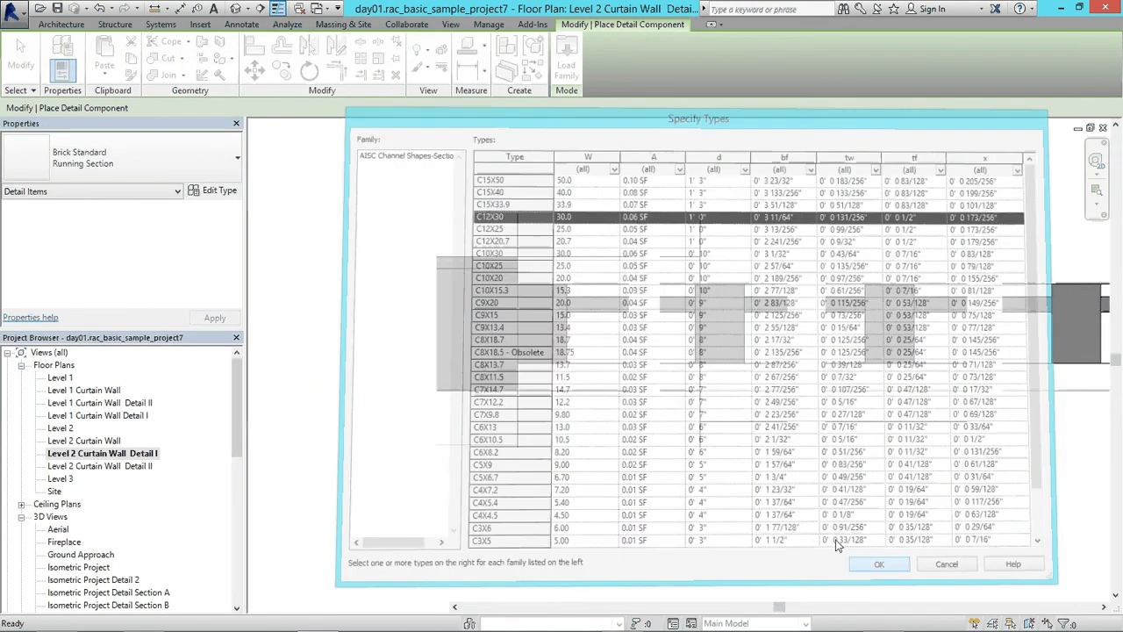
Step: Place one C12X30 channel section over the wall end, with its flange tips against the vertical line at the first mullion
left_click(470, 244)
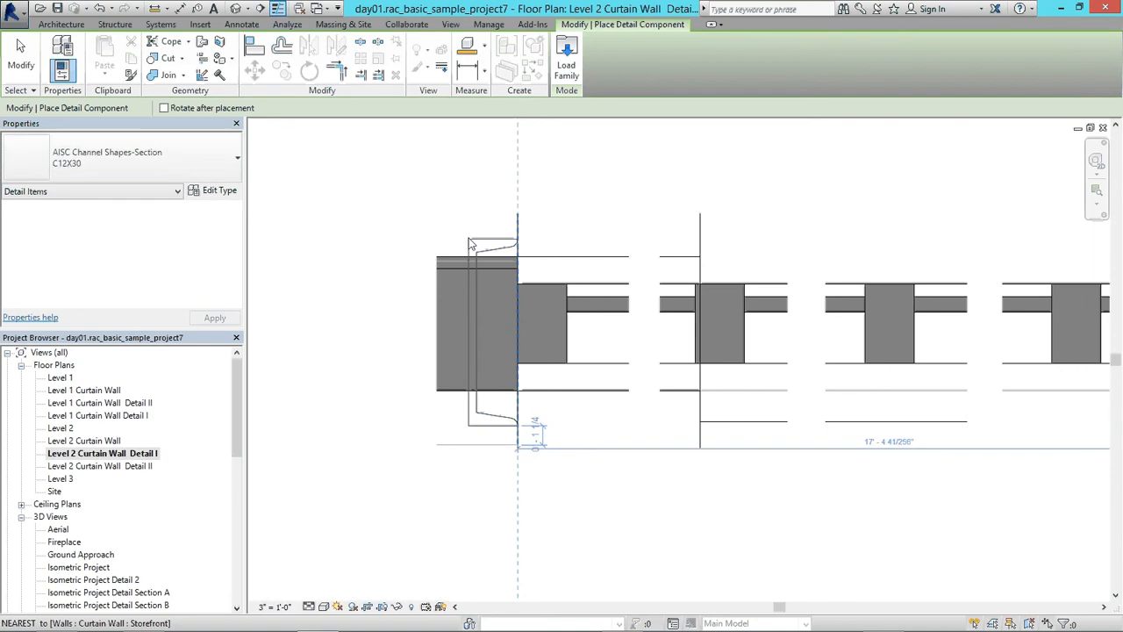
key("Escape")
key("Escape")
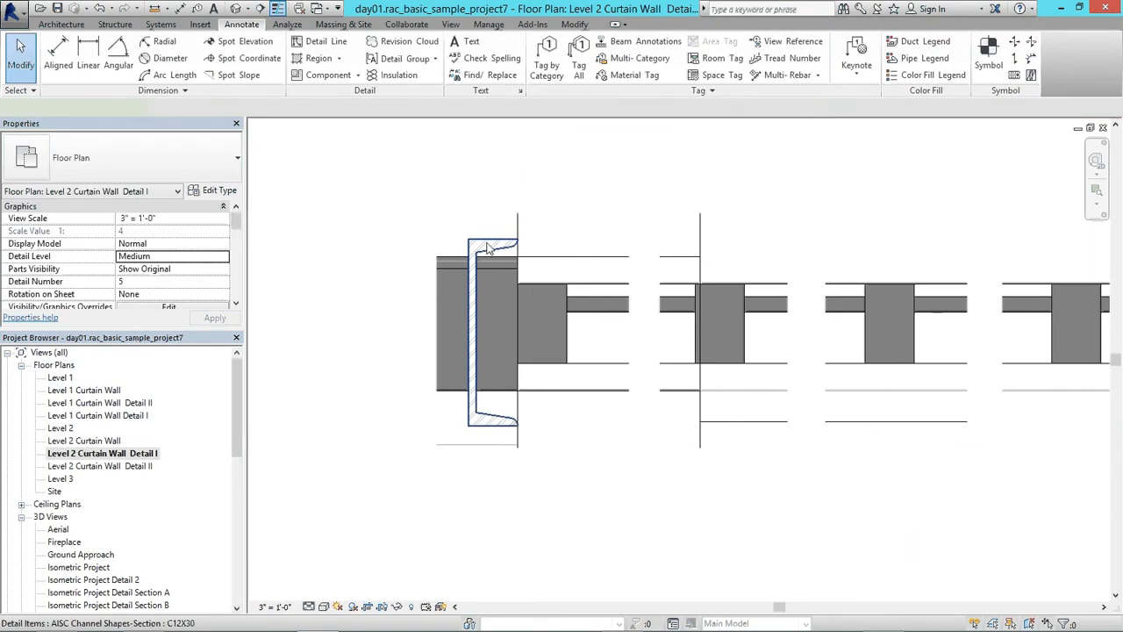
left_click(476, 246)
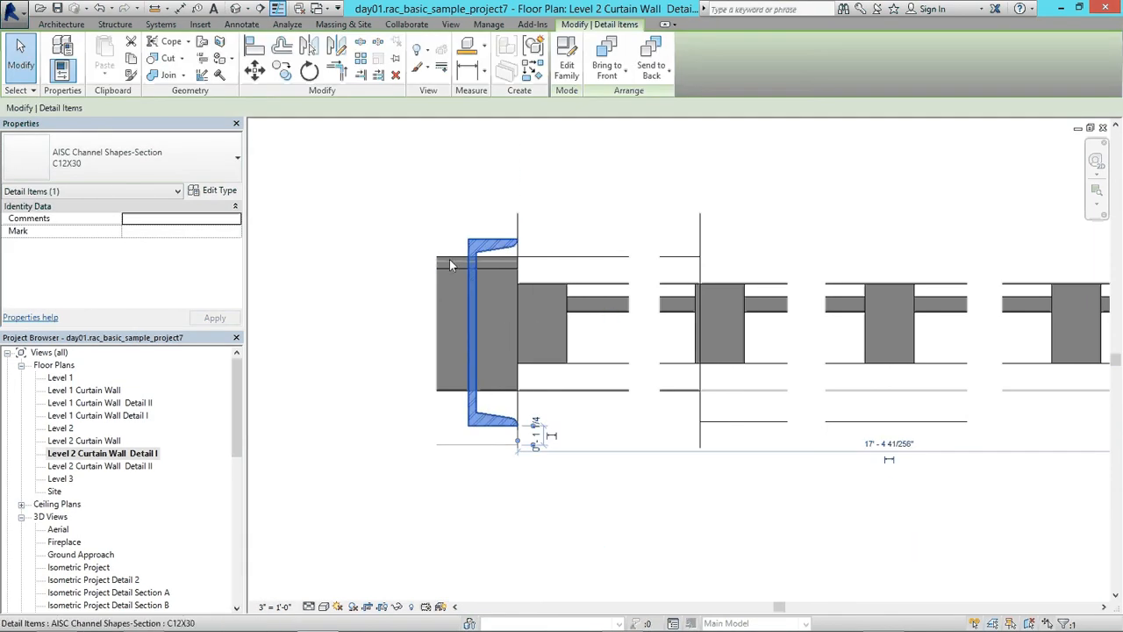
scroll(455, 262, "up", 2)
scroll(409, 234, "down", 2)
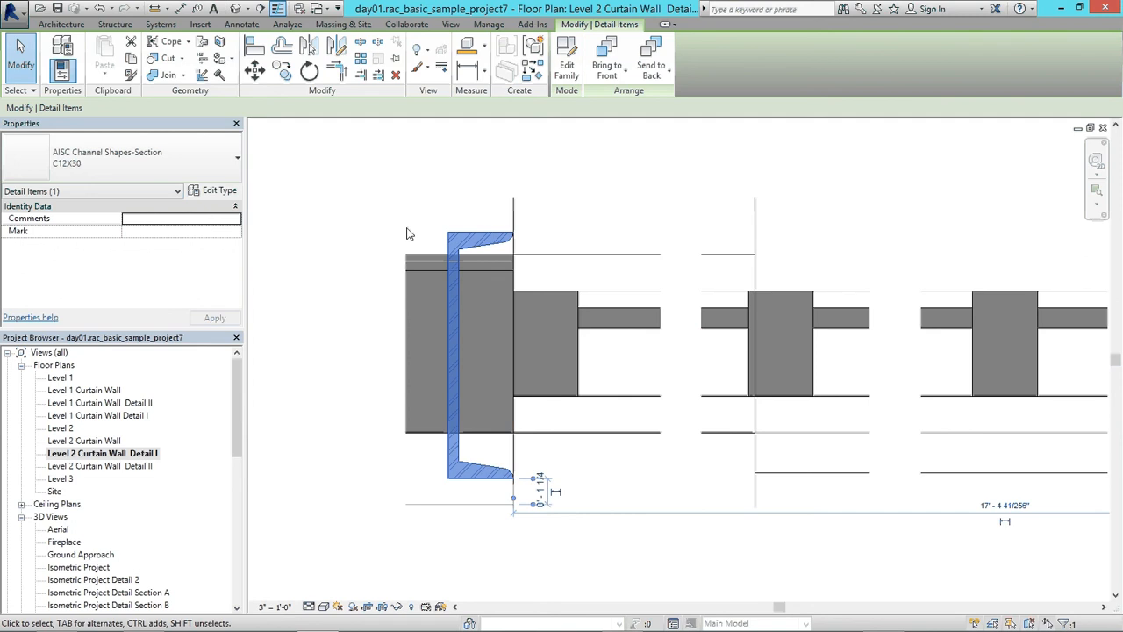
left_click(407, 233)
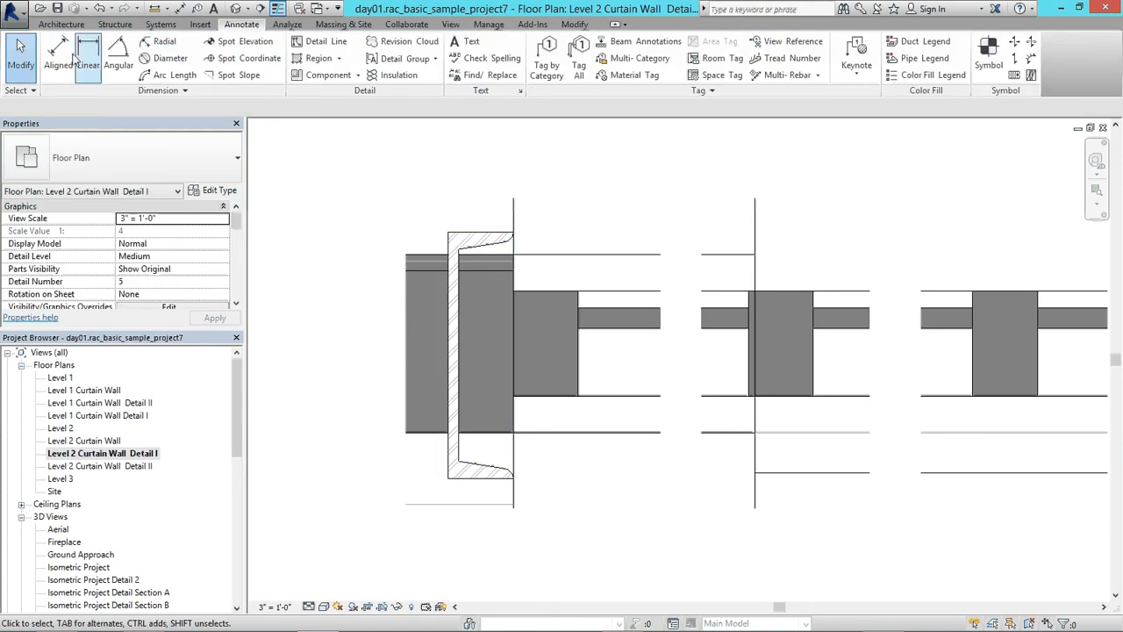
Step: Add a 1/4" Arial text note reading DFFGL with a two-segment leader pointing to the channel section's upper flange
left_click(470, 41)
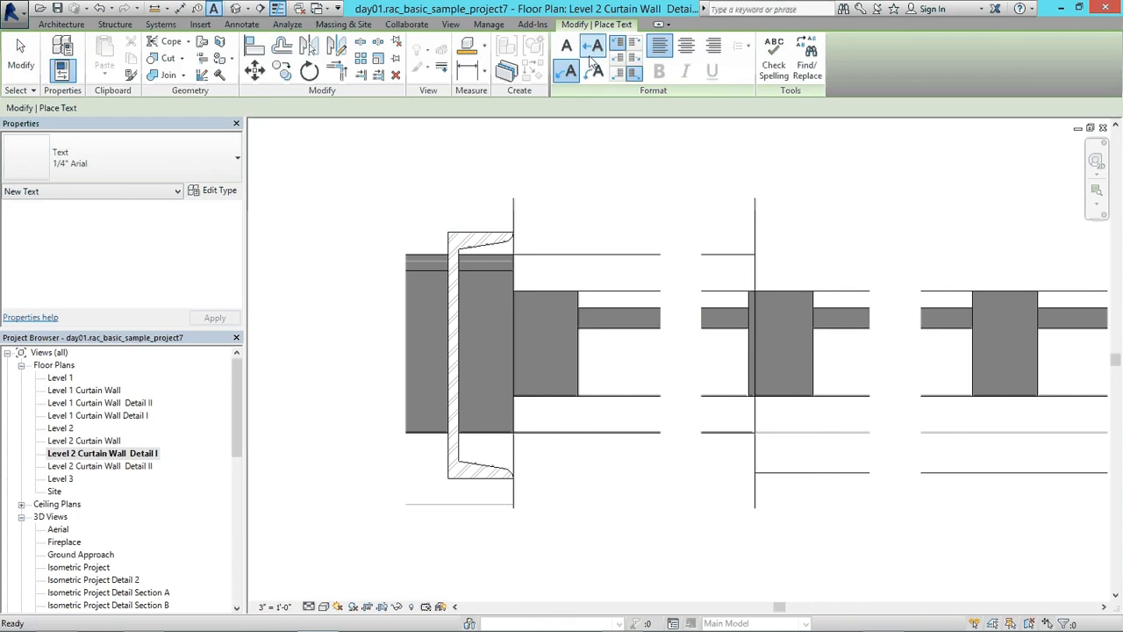
left_click(484, 230)
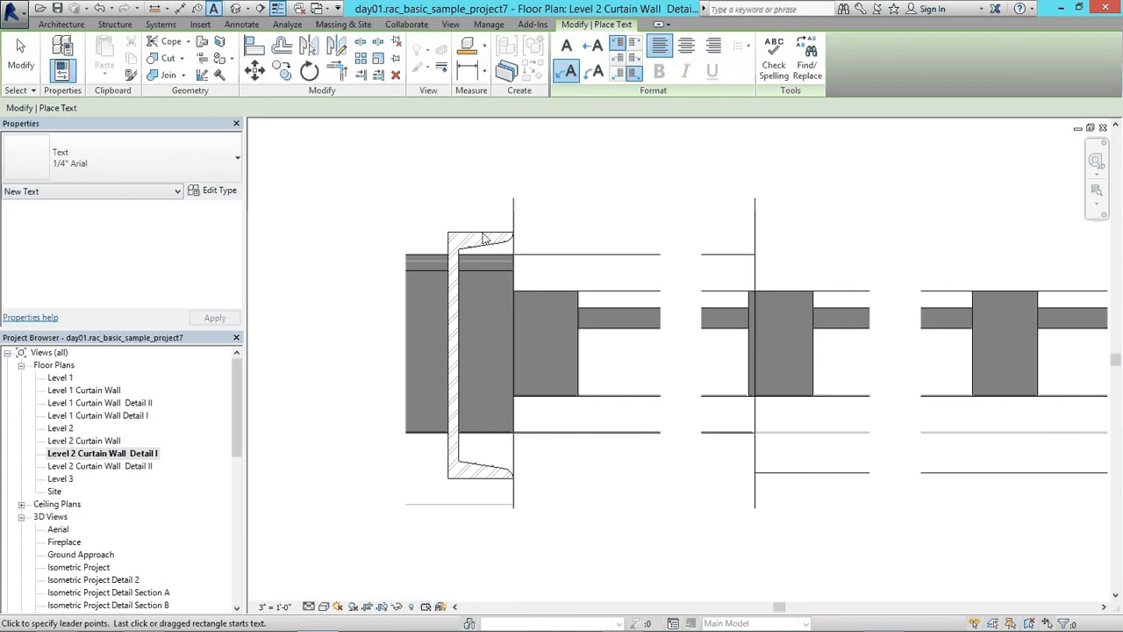
left_click(549, 174)
left_click(611, 174)
type("DFFGL")
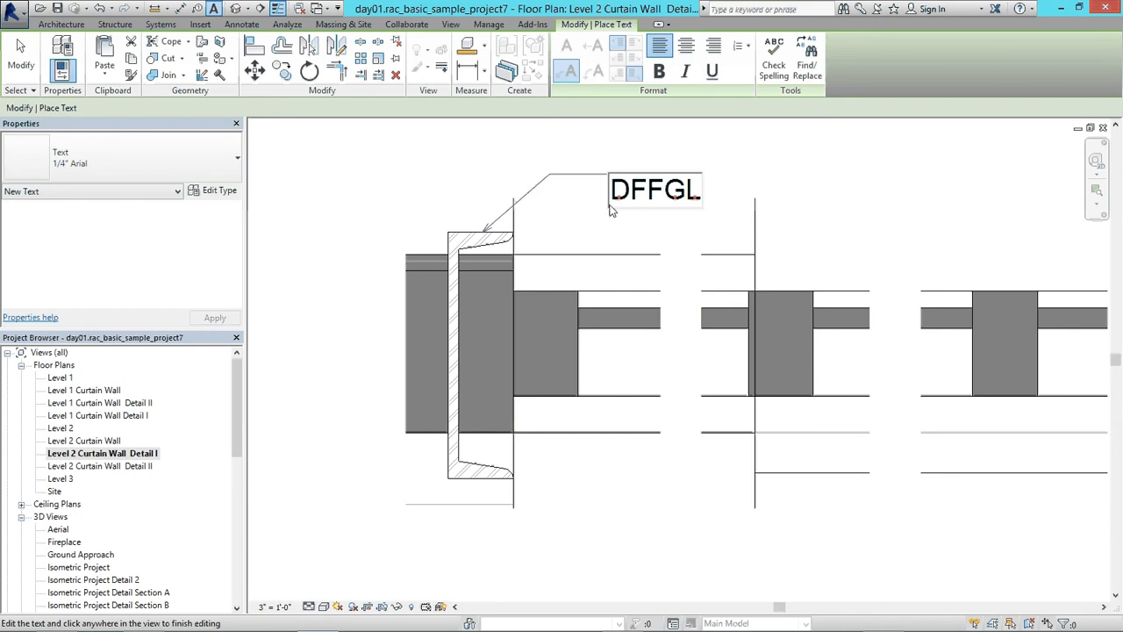
left_click(576, 223)
key("Escape")
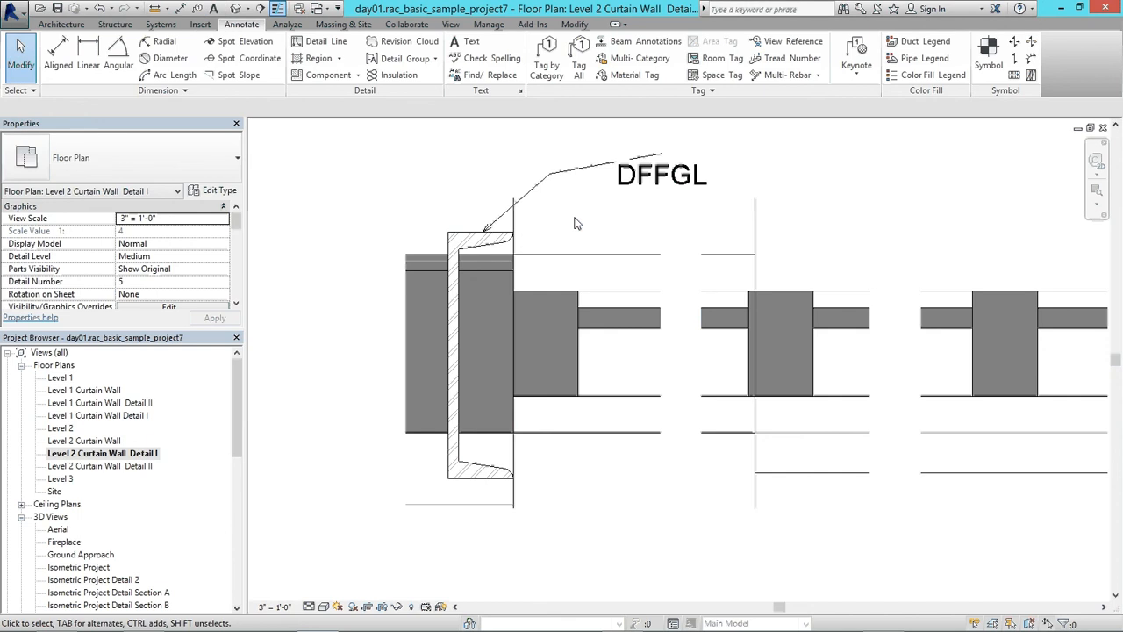